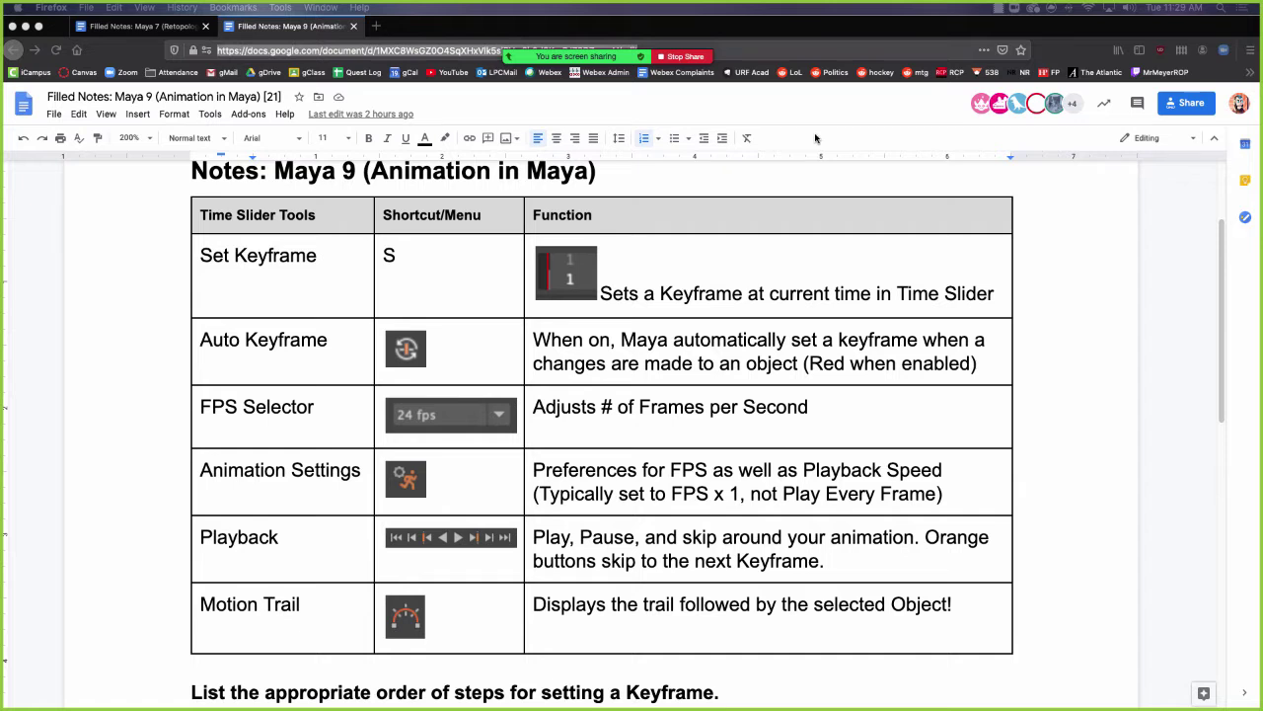
# - Switch to Maya and set the current project to the 3DBallRig folder
pyautogui.press('super+Tab')
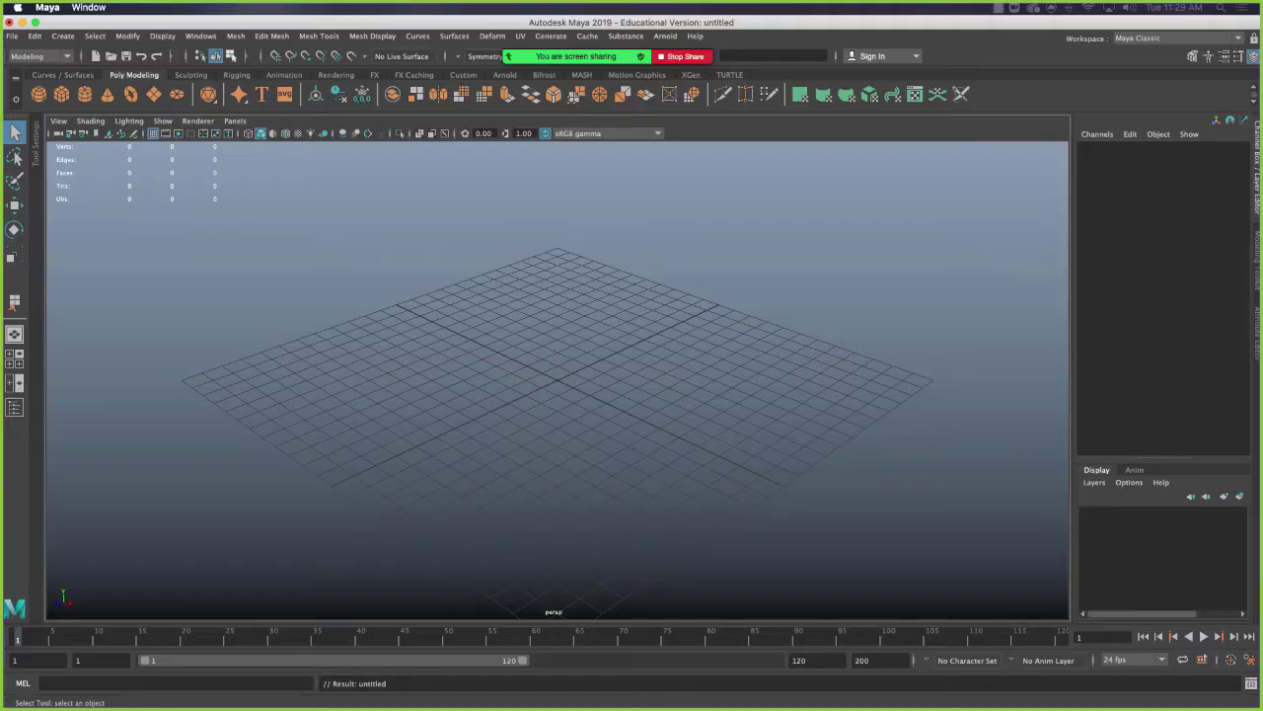
pyautogui.click(13, 36)
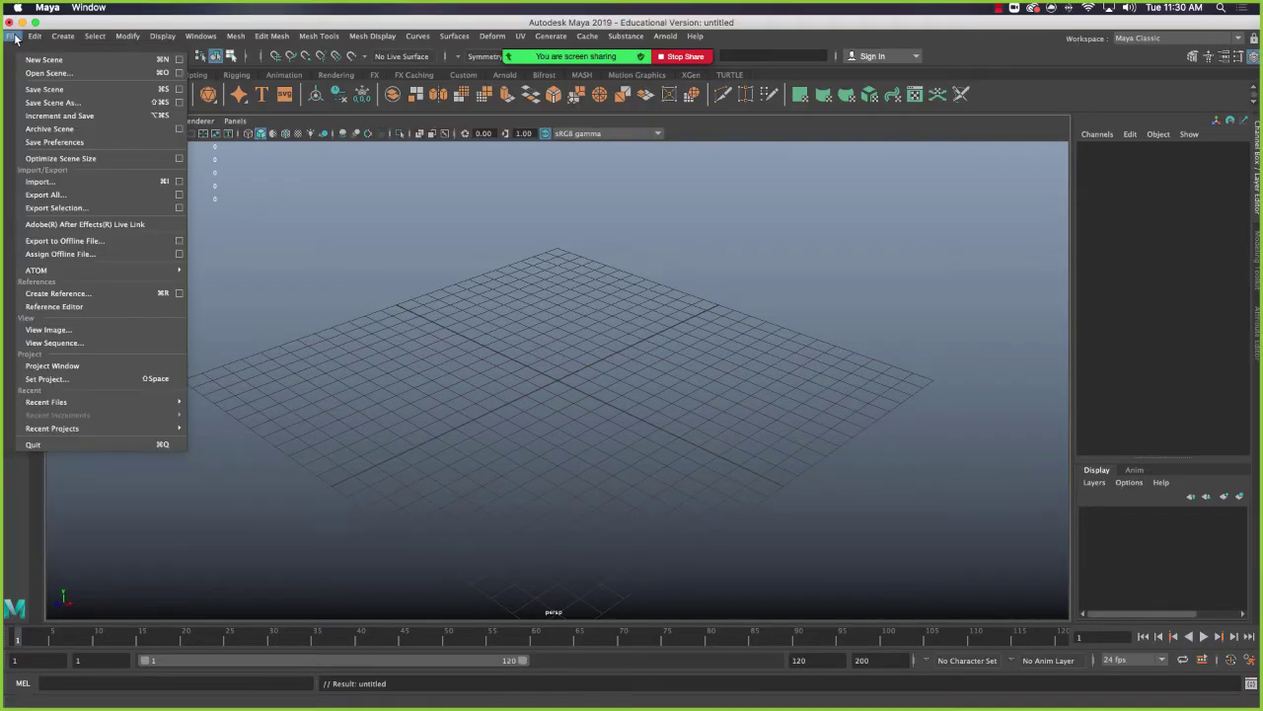
pyautogui.click(110, 379)
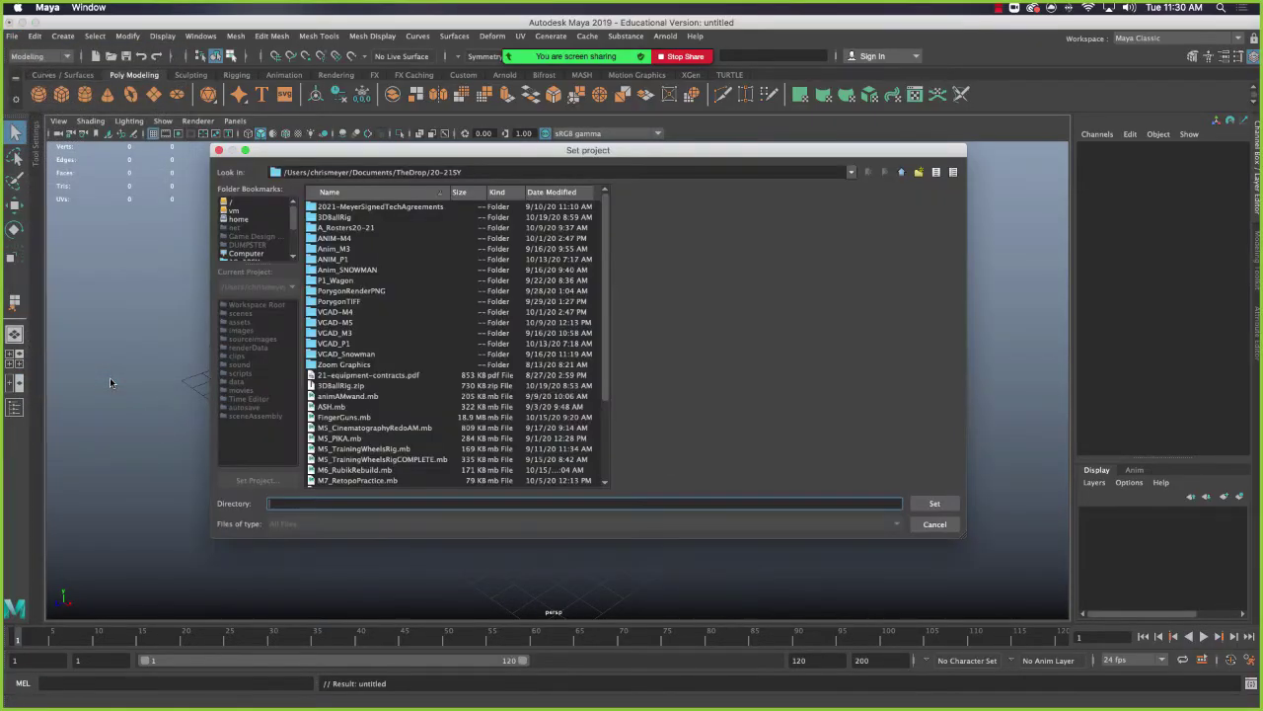
pyautogui.click(934, 504)
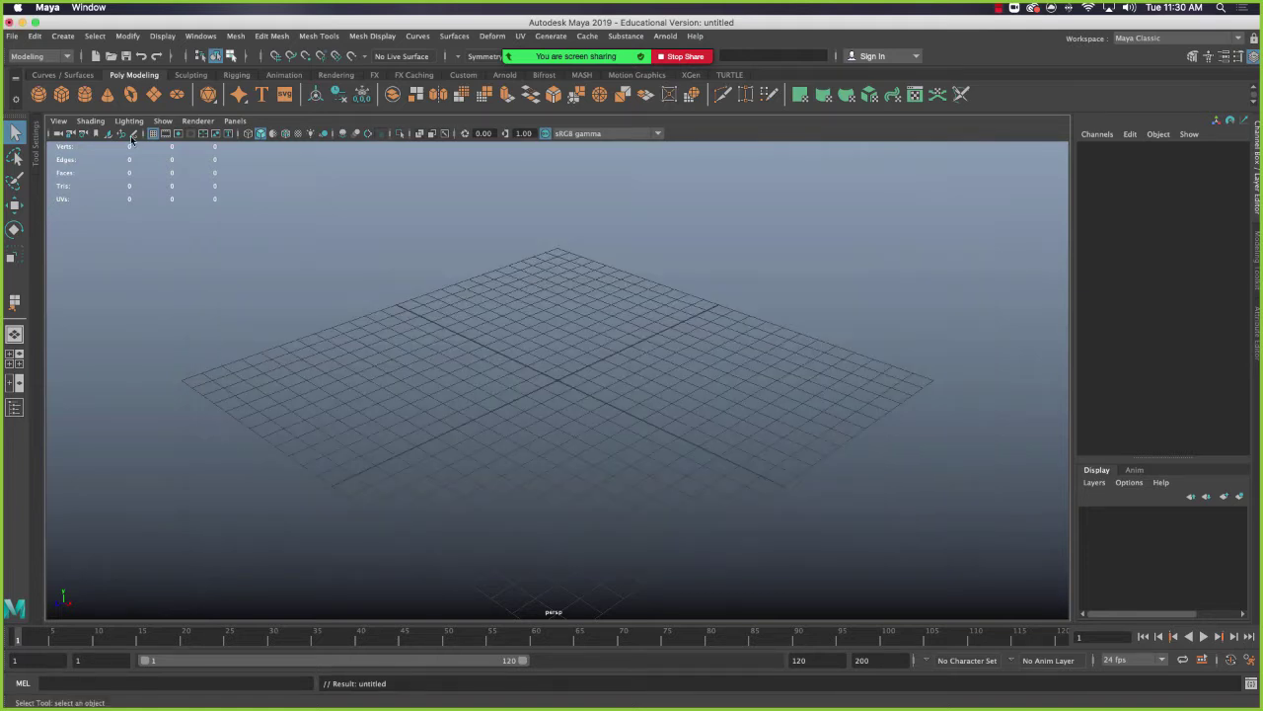
# - Open the scene file 3DBallStart.mb from the project's scenes folder
pyautogui.click(13, 36)
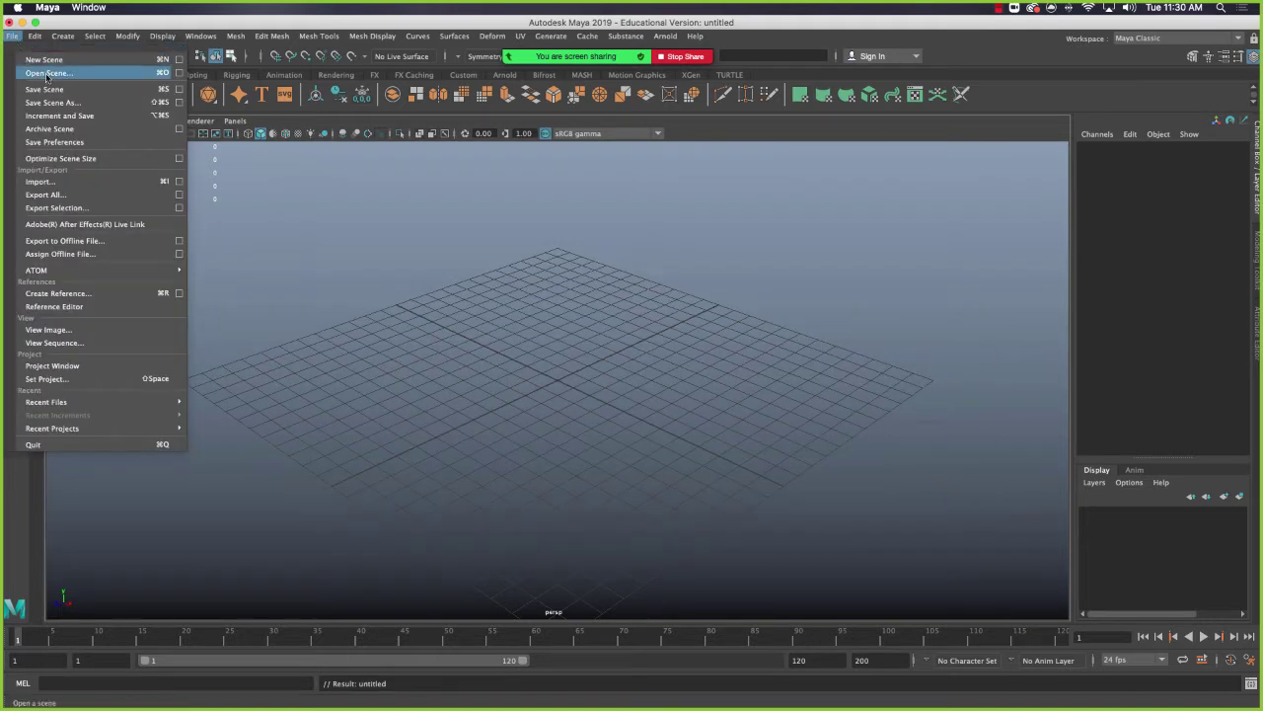
pyautogui.click(47, 73)
pyautogui.doubleClick(352, 218)
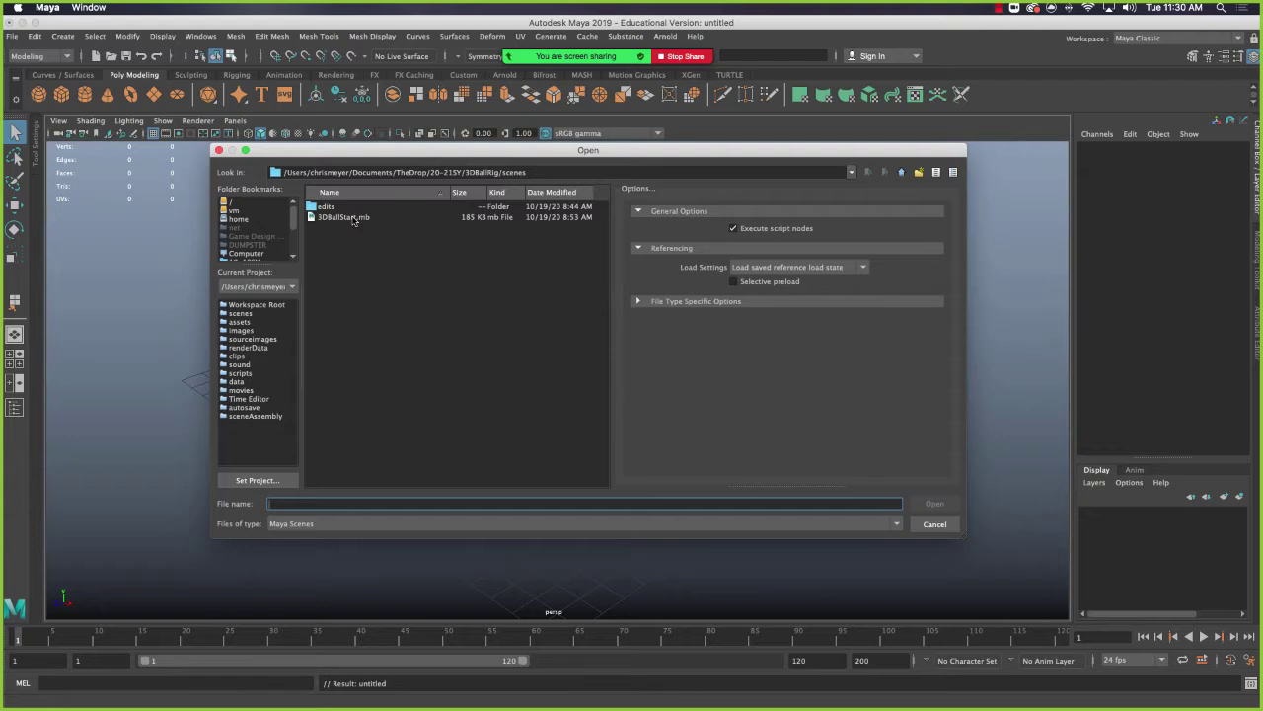
pyautogui.click(641, 363)
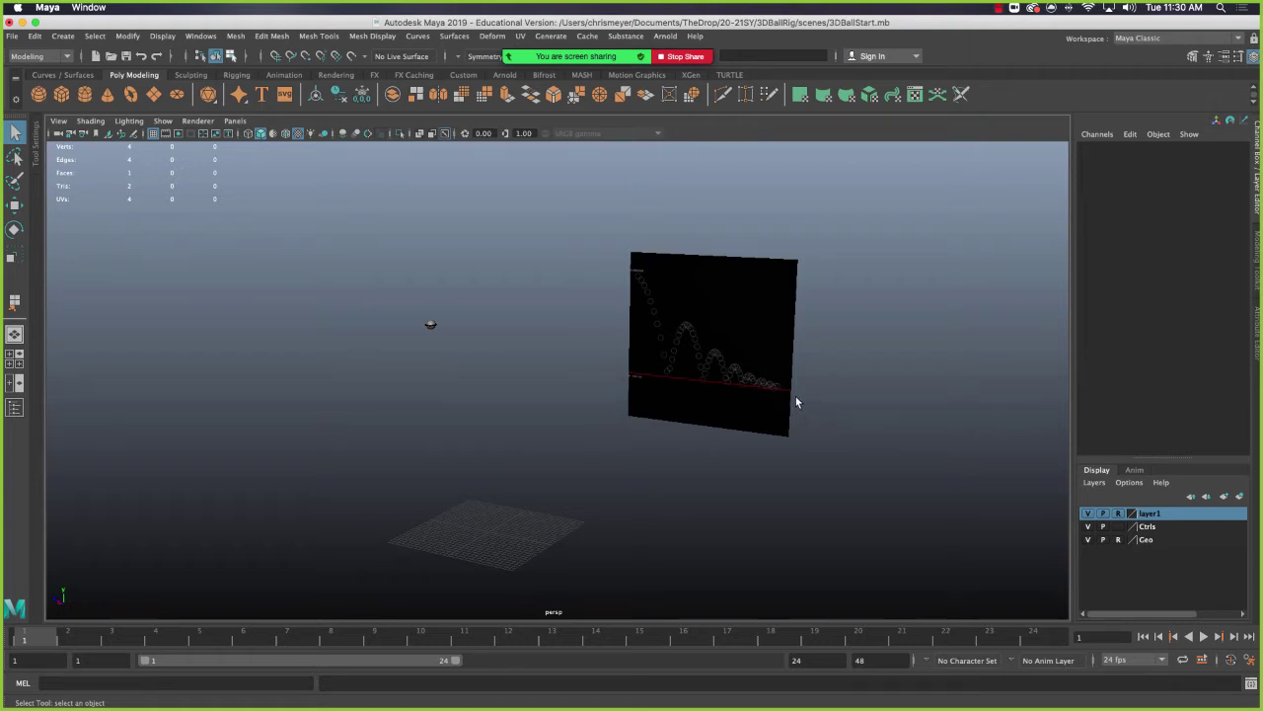
# - In a maximized side view, set a keyframe on the ball's Main_CTRL at frame 1, at the start of the reference path
pyautogui.press('space')
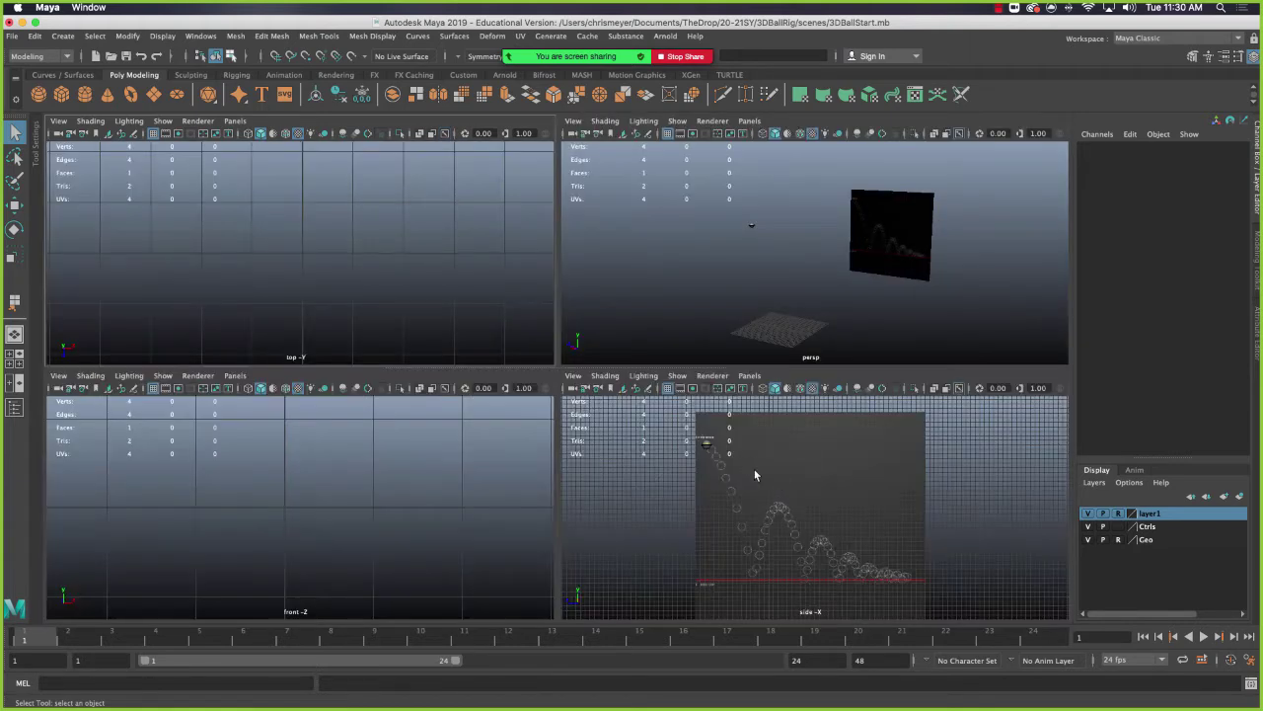
pyautogui.press('space')
pyautogui.keyDown('alt'); pyautogui.moveTo(392, 307); pyautogui.dragTo(569, 423, button='right'); pyautogui.keyUp('alt')
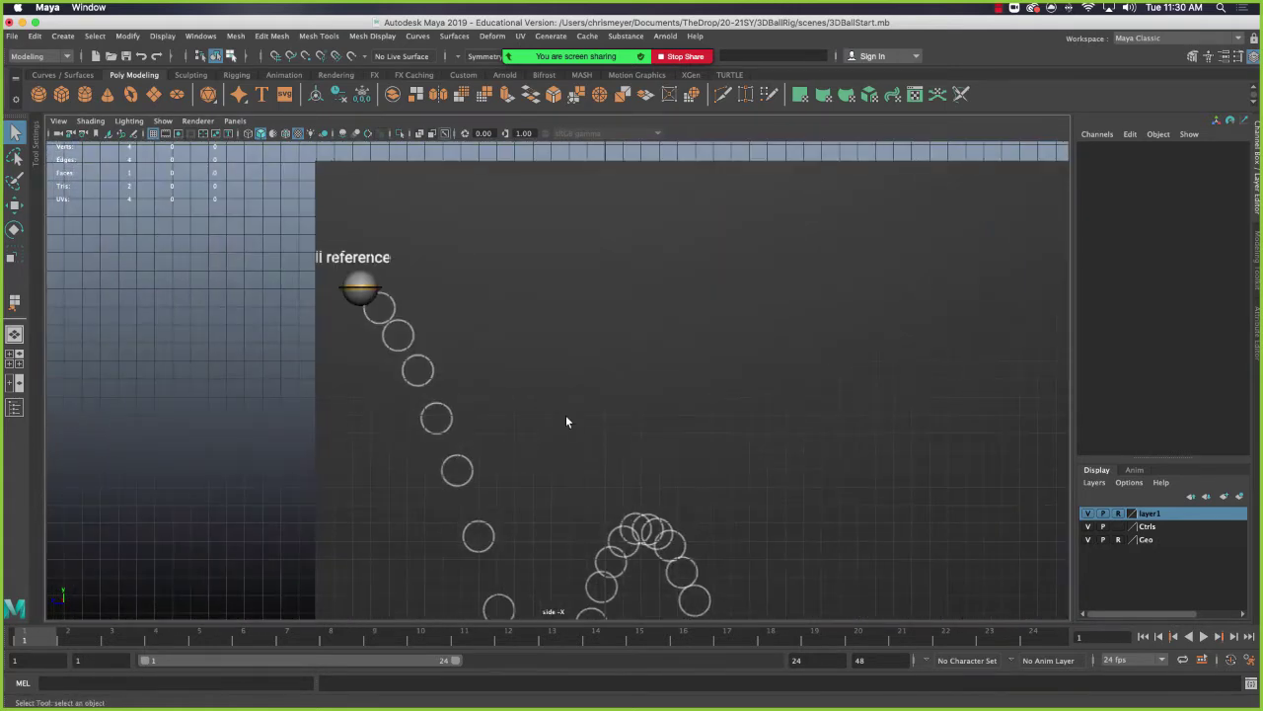
pyautogui.click(369, 290)
pyautogui.press('w')
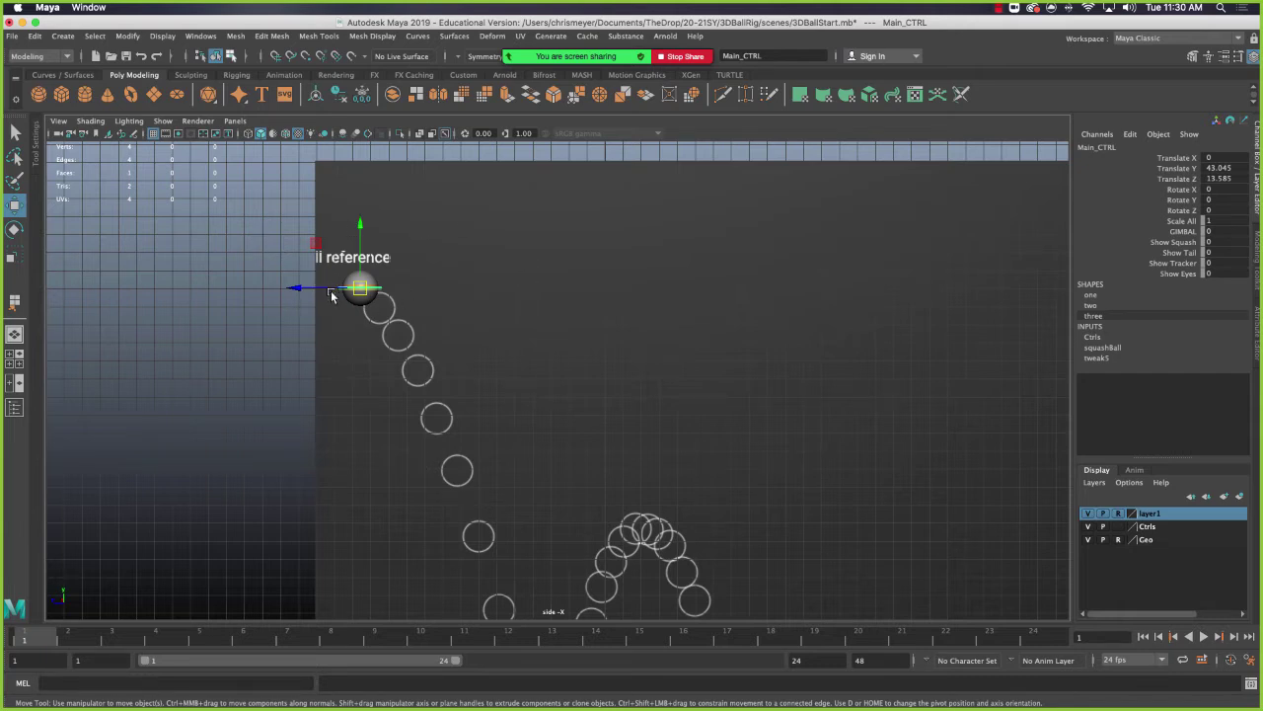
pyautogui.press('s')
pyautogui.press('a')
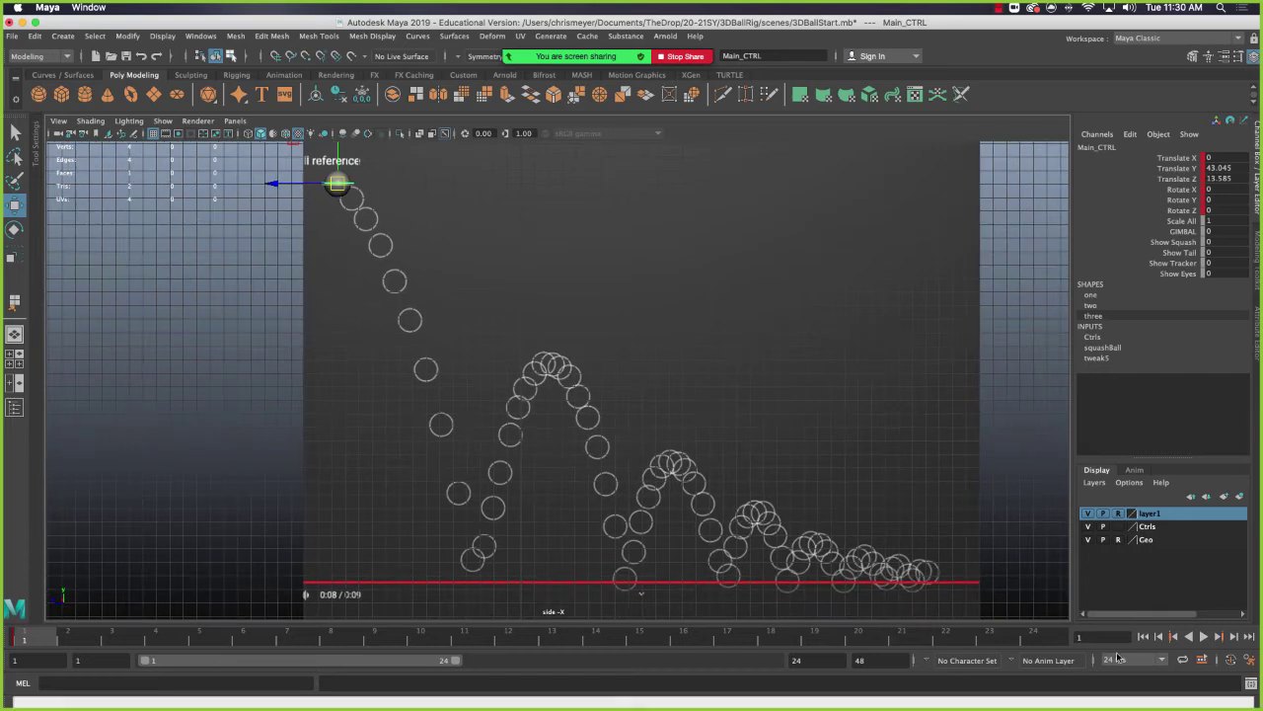
# - At frame 24, move the ball down to the red ground line, about Translate Y 13.89 and Z 5.05, and set a keyframe
pyautogui.click(1049, 637)
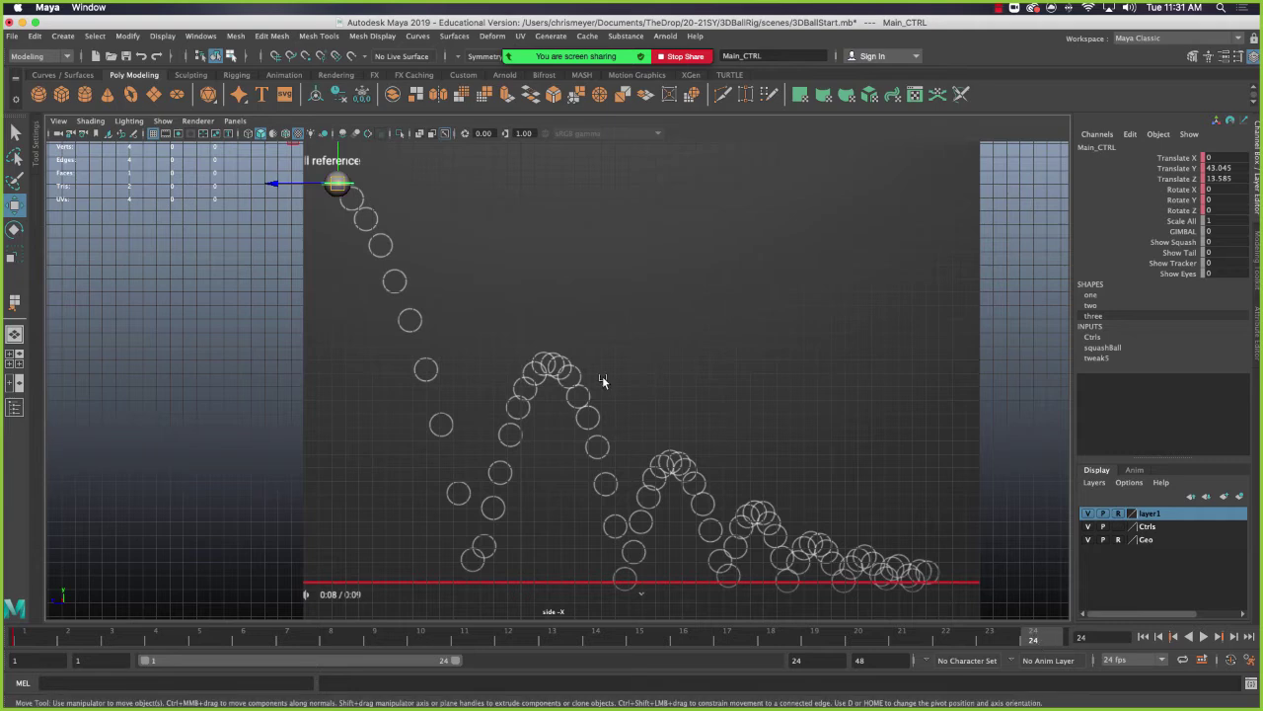
pyautogui.moveTo(329, 181); pyautogui.dragTo(502, 554)
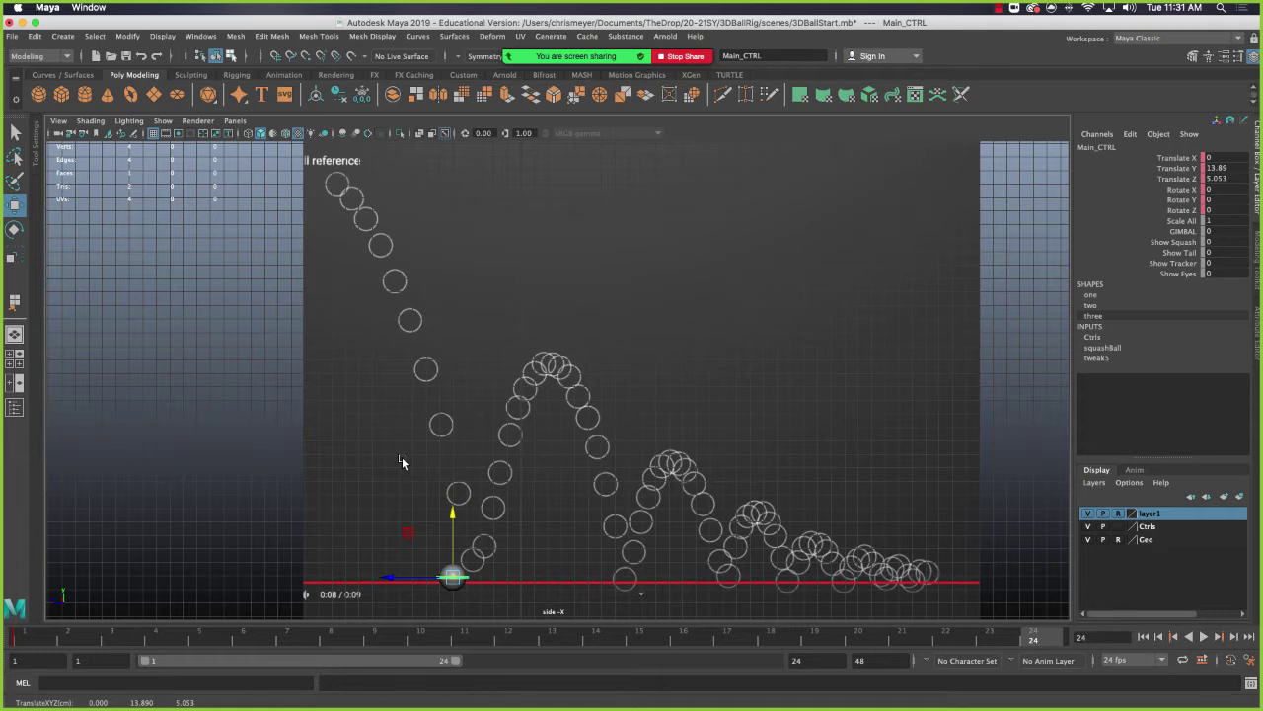
pyautogui.press('s')
pyautogui.press('super+Tab')
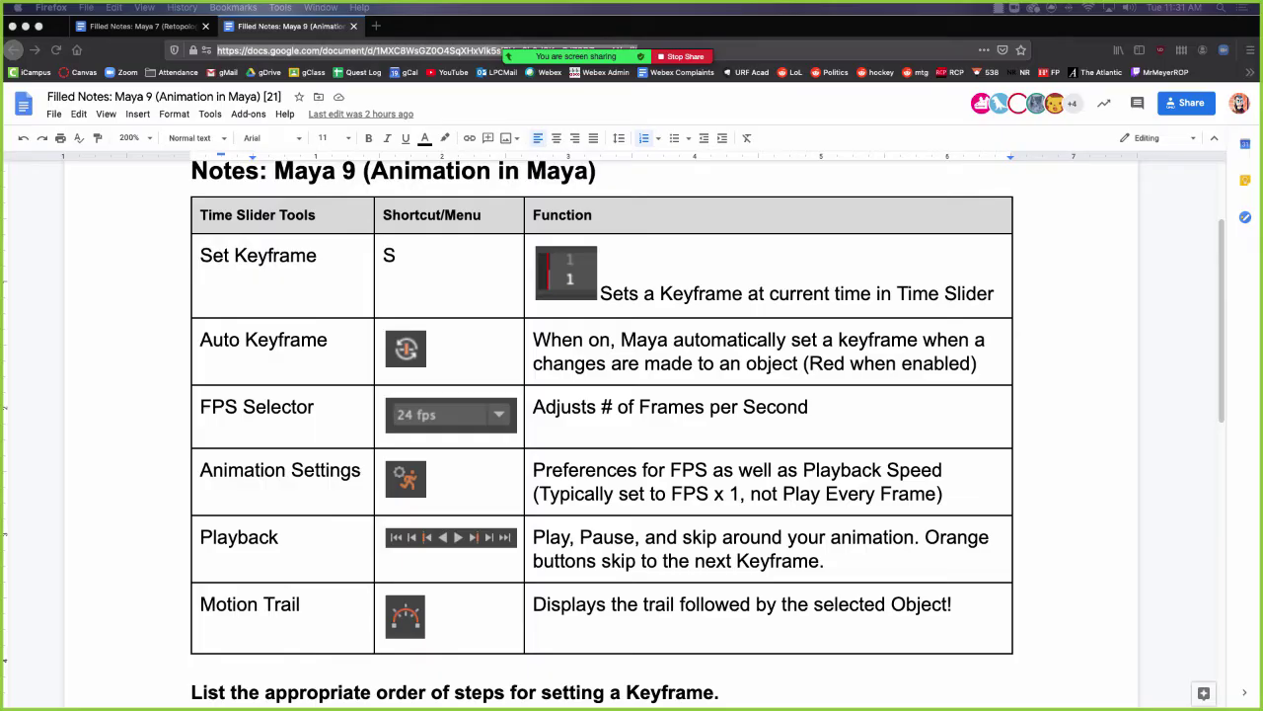
pyautogui.press('super+Tab')
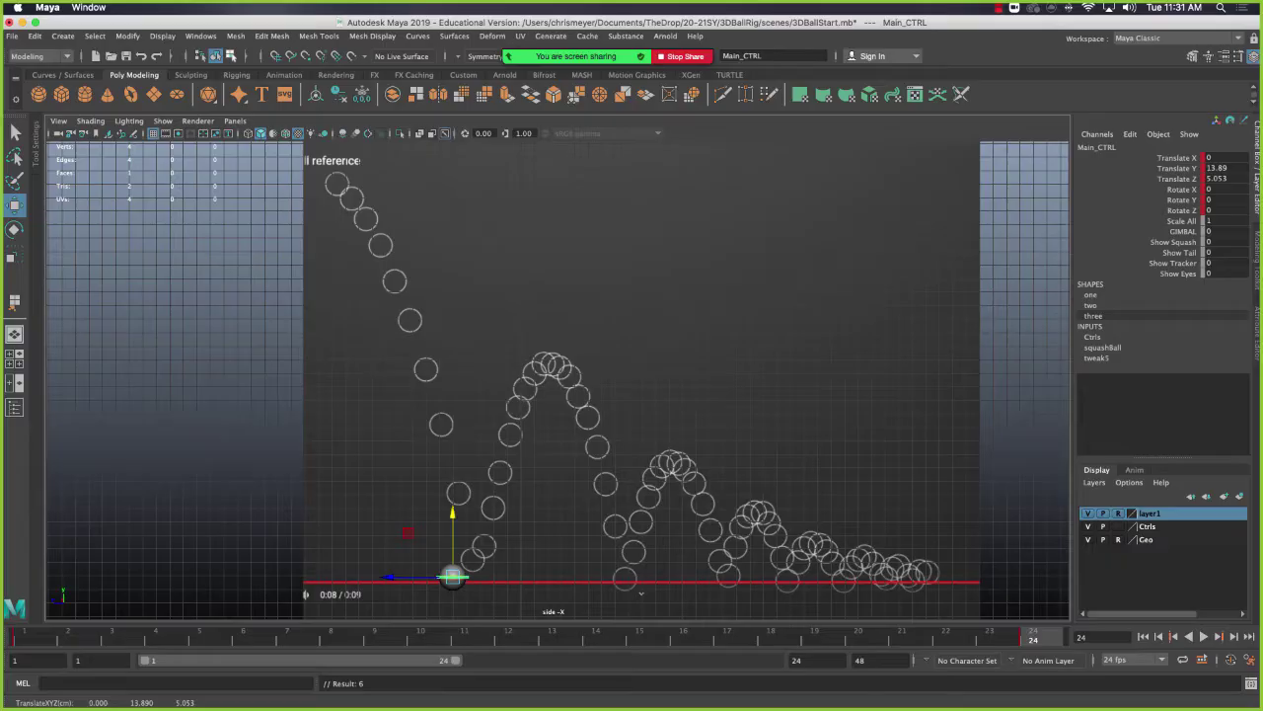
# - Raise the ball slightly at frame 24 to about Translate Y 14.04, with Auto Keyframe switched on only for this move
pyautogui.click(1230, 660)
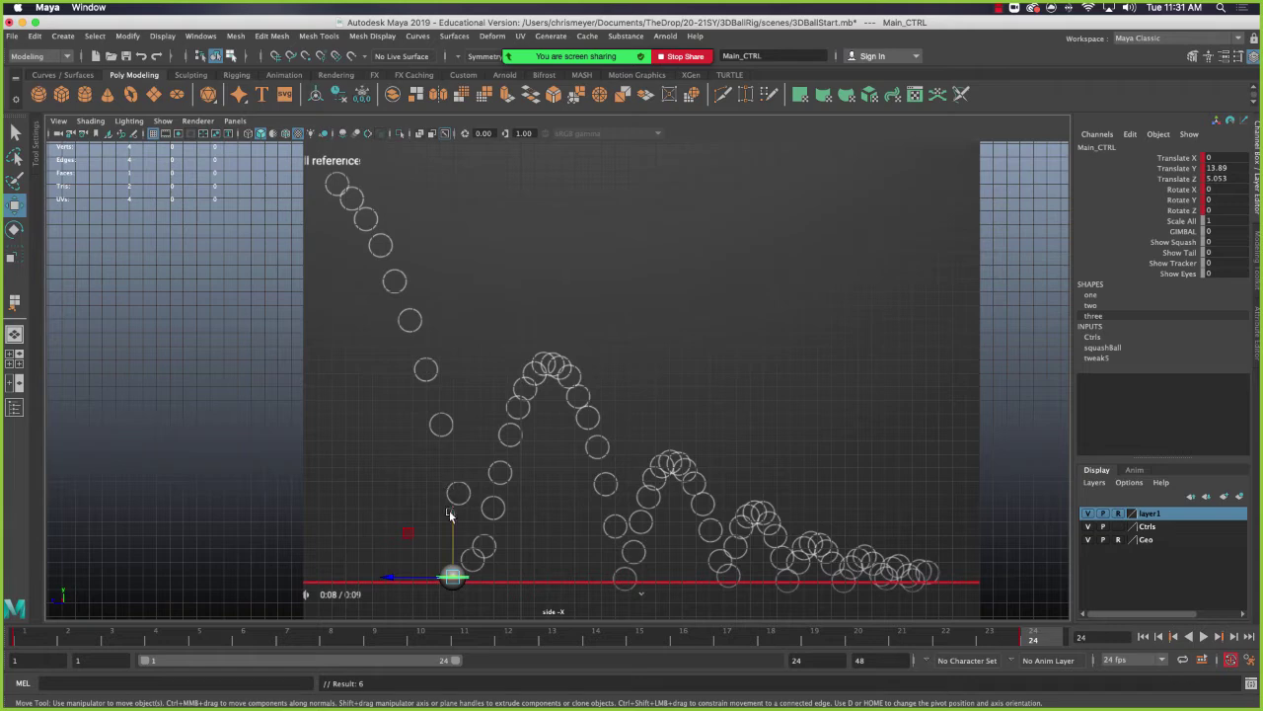
pyautogui.moveTo(450, 514); pyautogui.dragTo(449, 512)
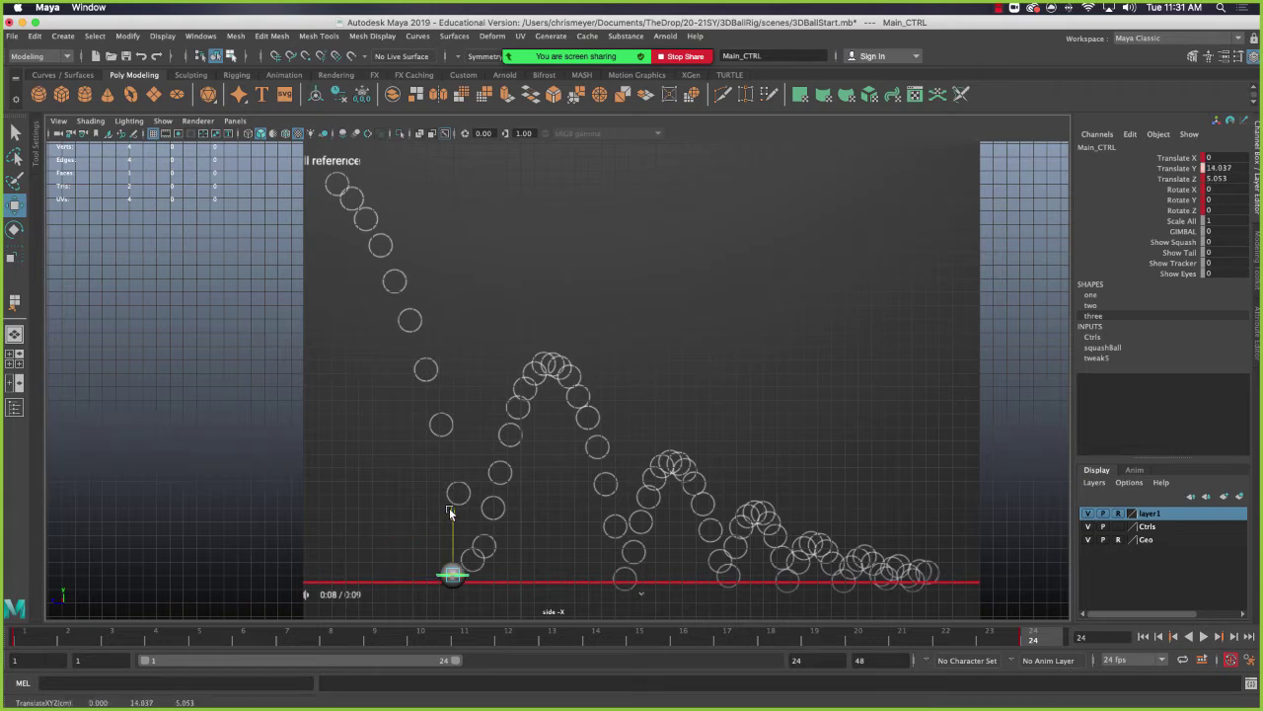
pyautogui.click(449, 511)
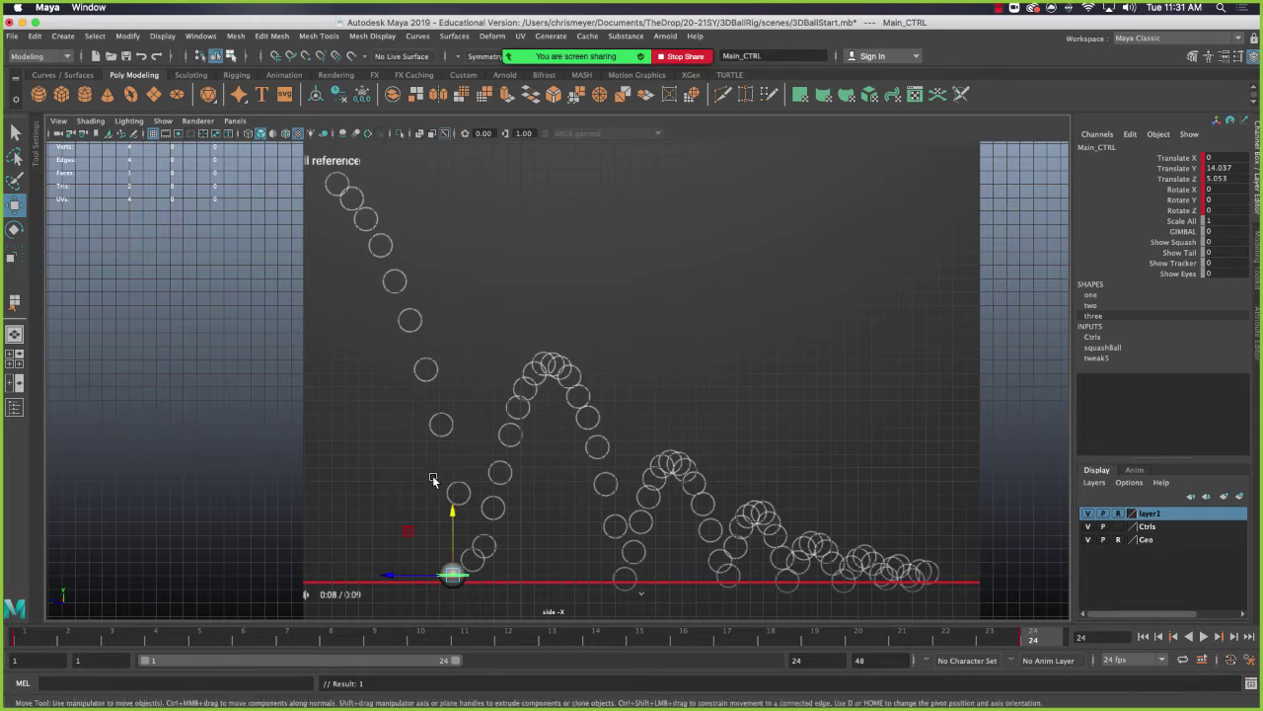
# - Try moving the ball up at frame 24 without keying it, to about Translate Y 30.76 and 35.83, reselecting a frame after each move
pyautogui.moveTo(453, 511); pyautogui.dragTo(510, 287)
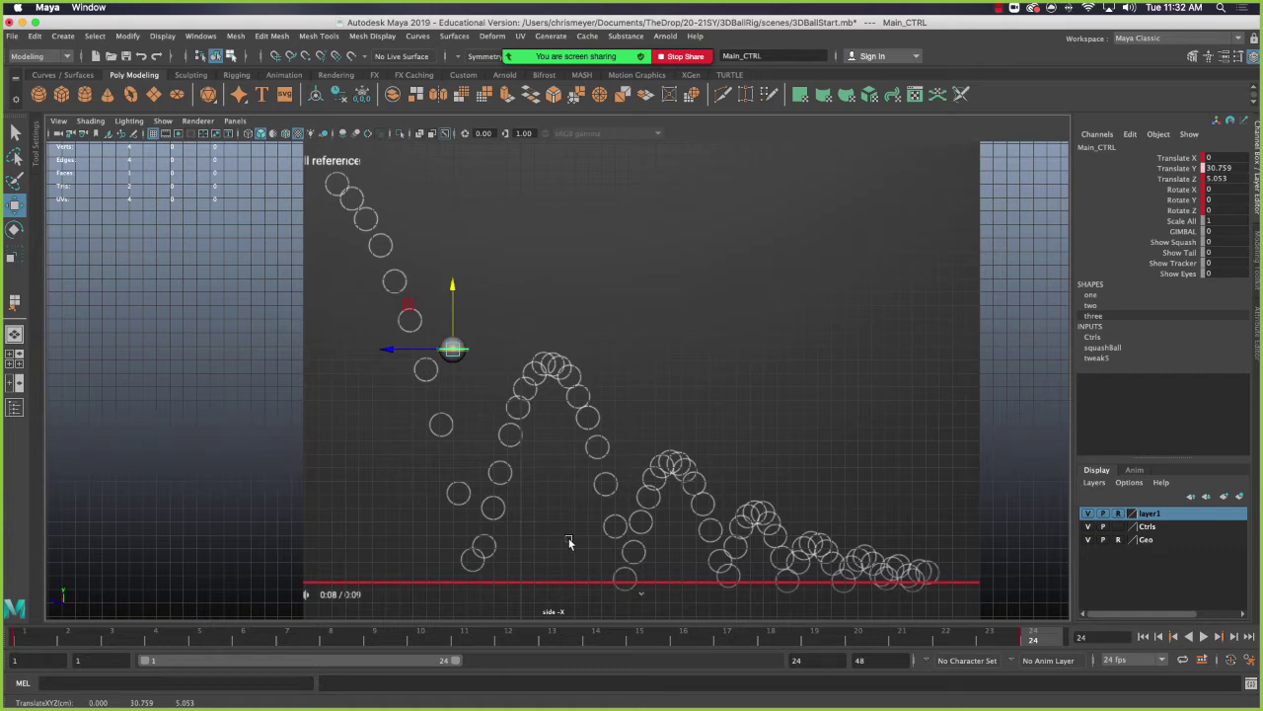
pyautogui.click(508, 639)
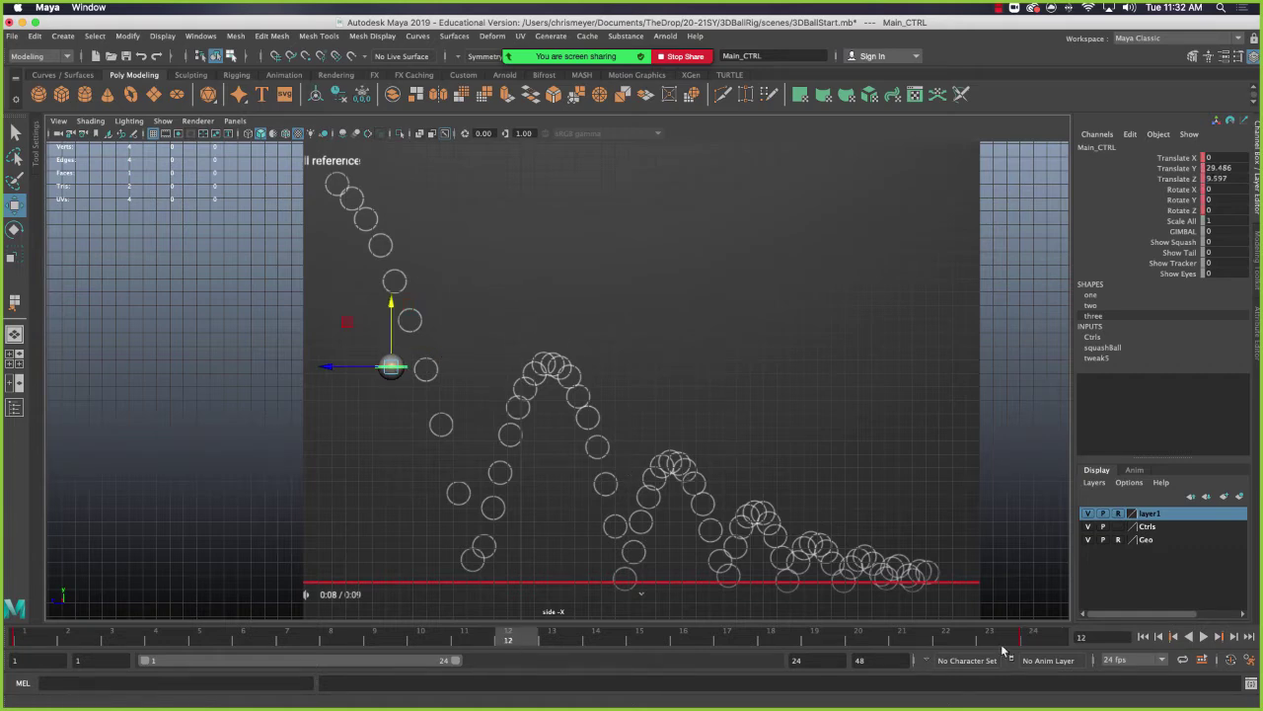
pyautogui.click(1032, 640)
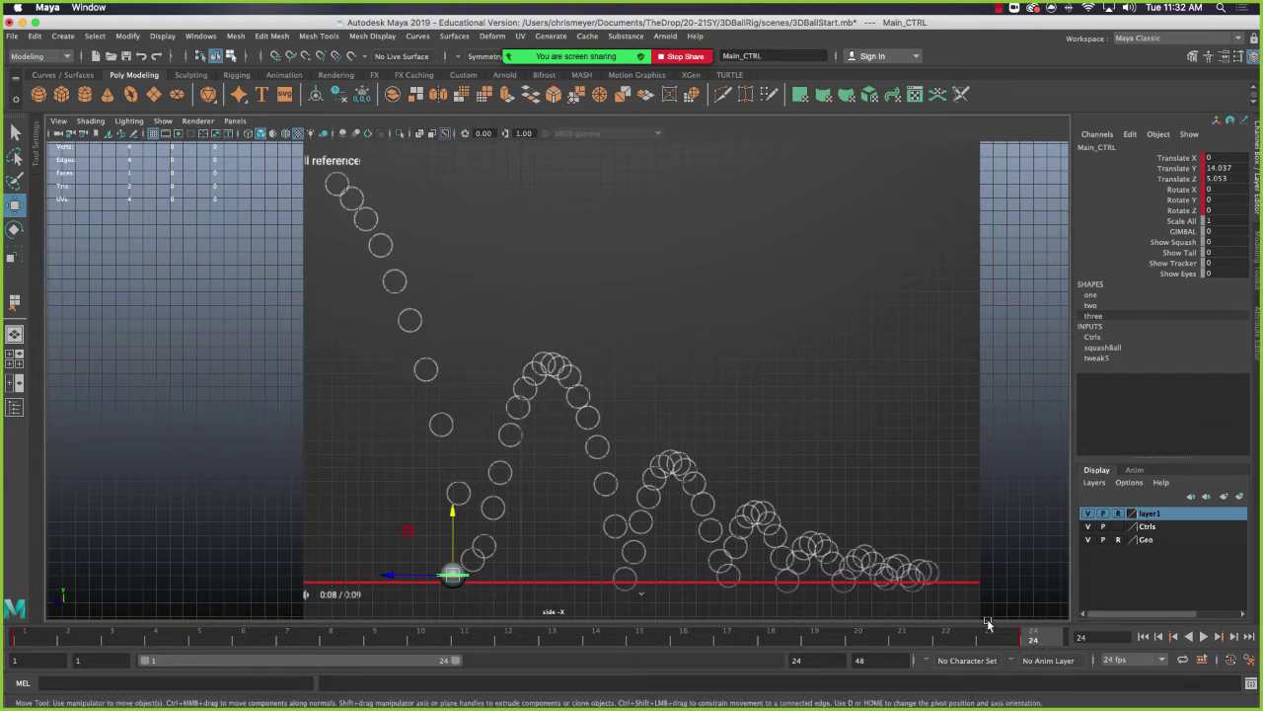
pyautogui.moveTo(453, 524); pyautogui.dragTo(470, 230)
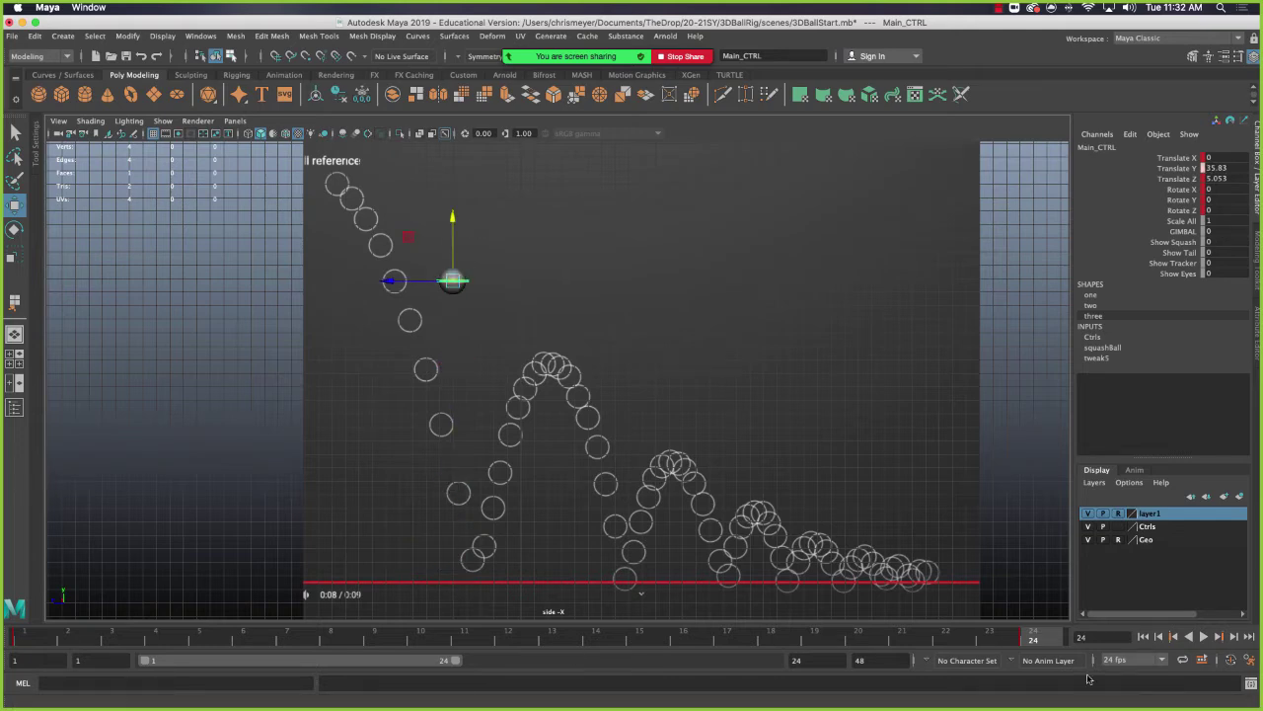
pyautogui.click(1032, 639)
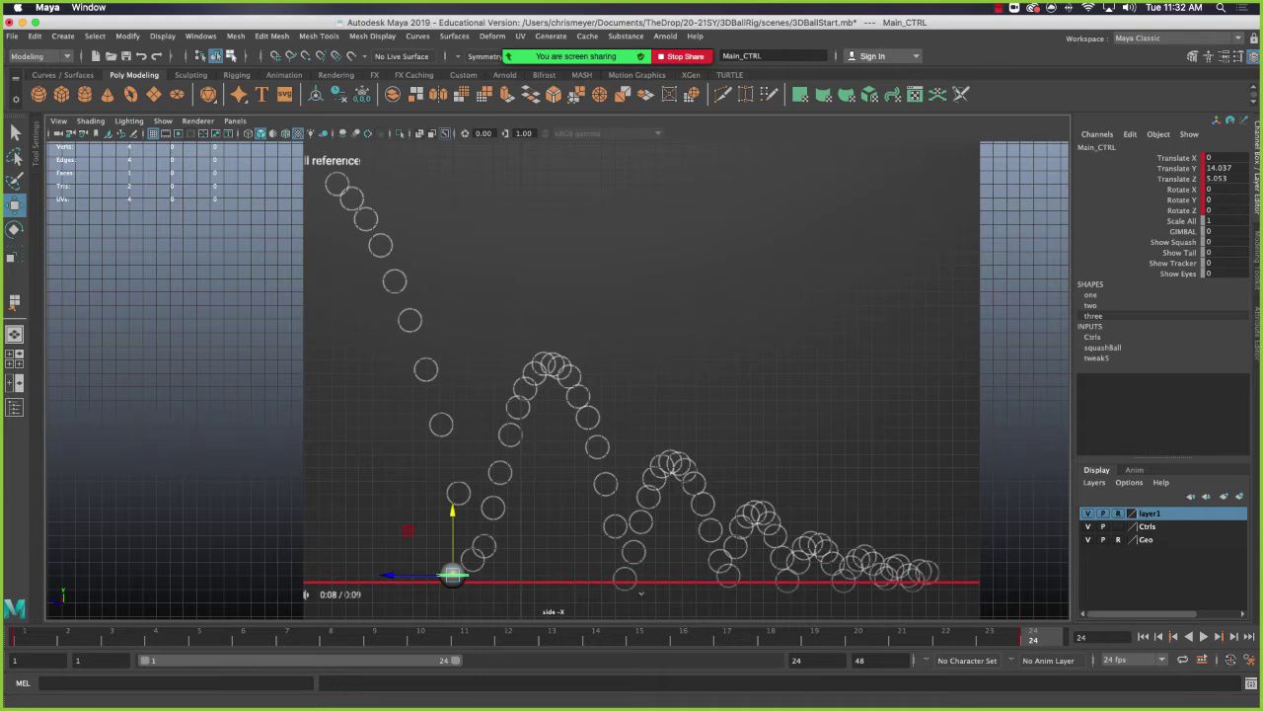
pyautogui.press('super+Tab')
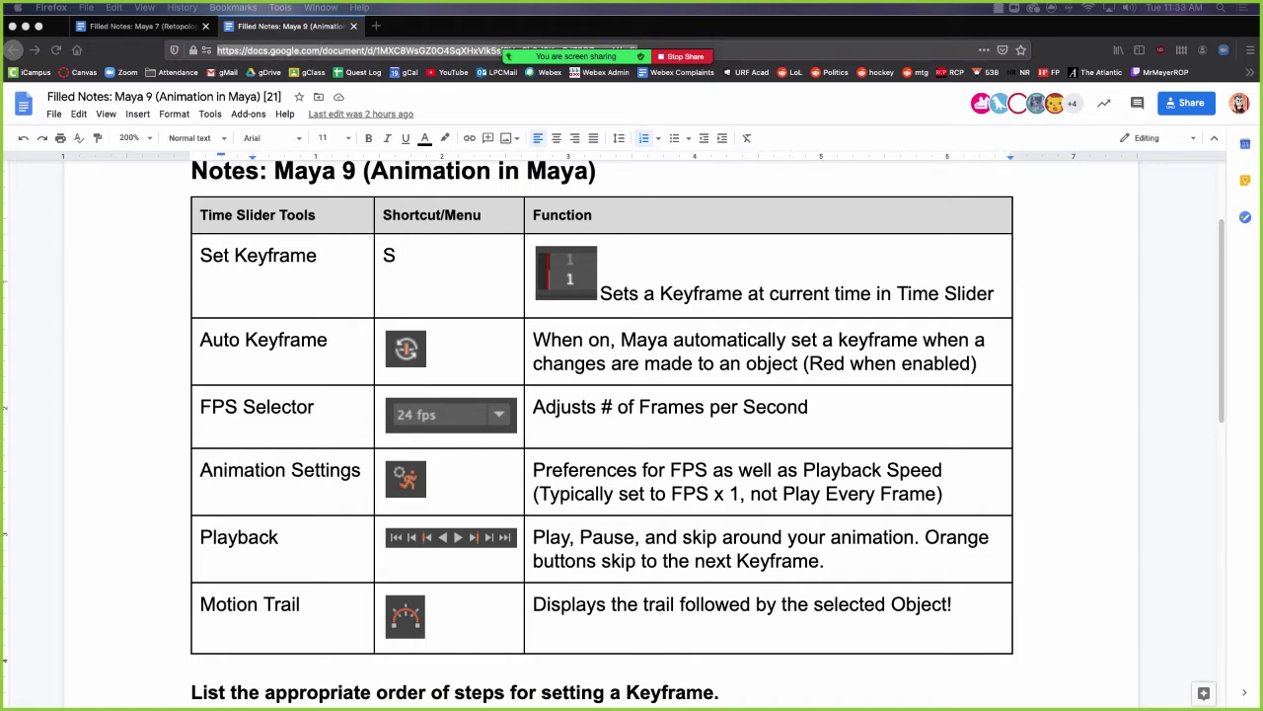
pyautogui.press('super+Tab')
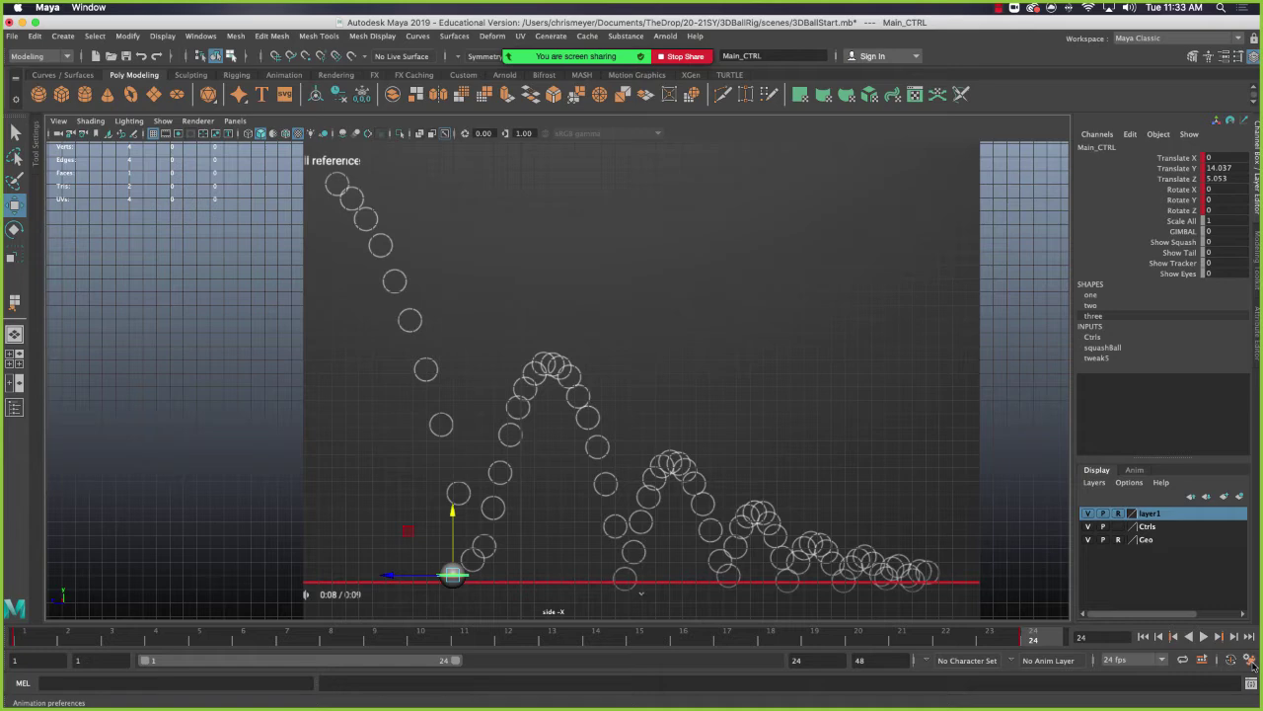
# - Set the playback speed to 24 fps x 1 in the animation preferences and save them
pyautogui.click(1250, 666)
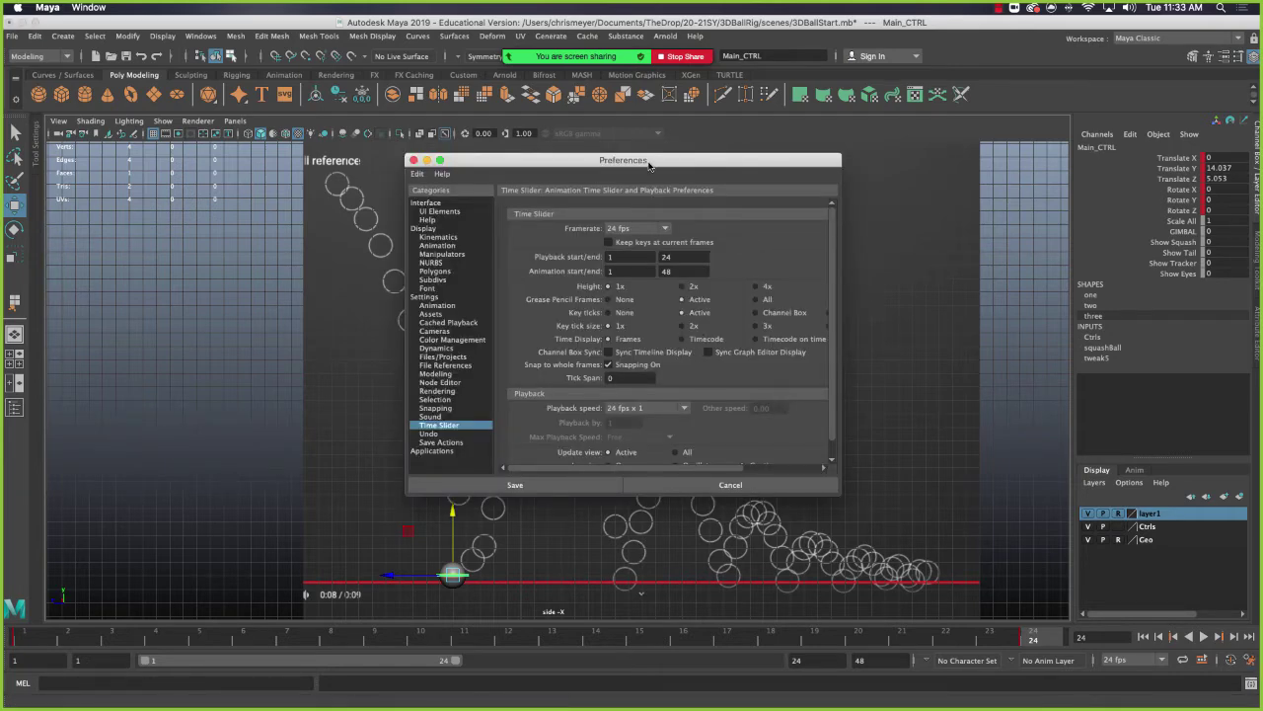
pyautogui.scroll(-1, 685, 392)
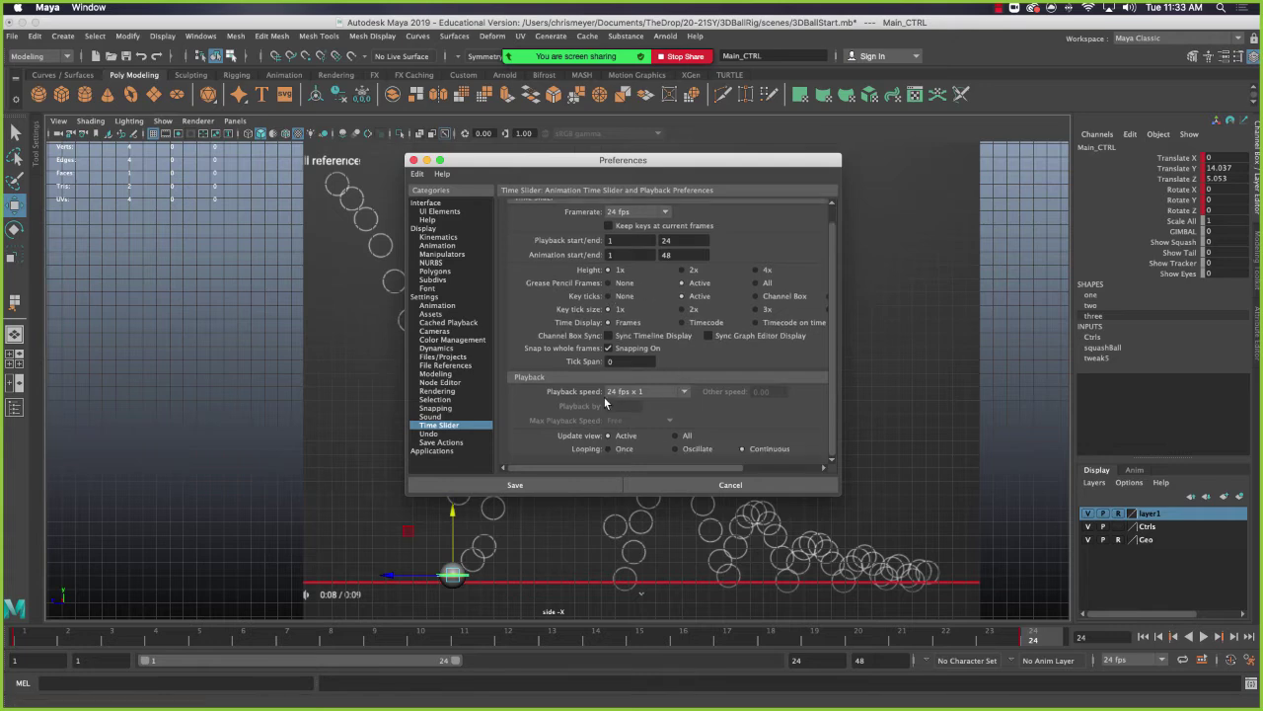
pyautogui.click(642, 392)
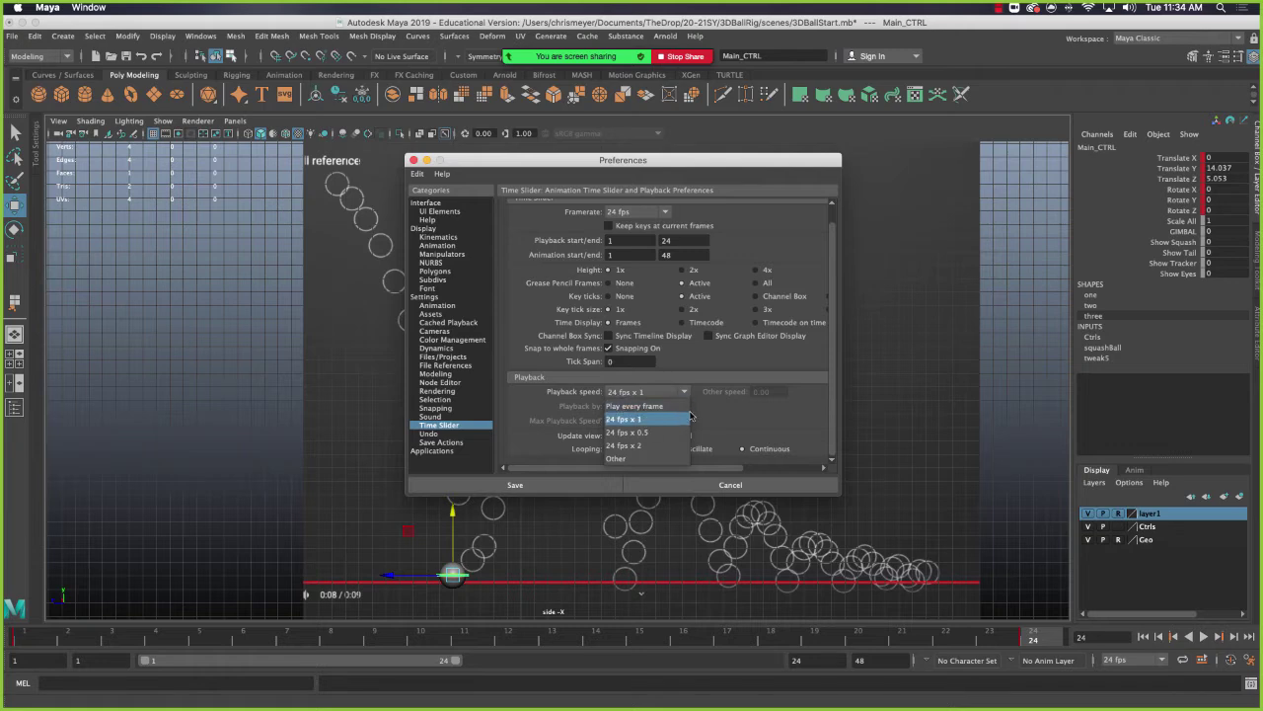
pyautogui.click(632, 419)
pyautogui.click(578, 485)
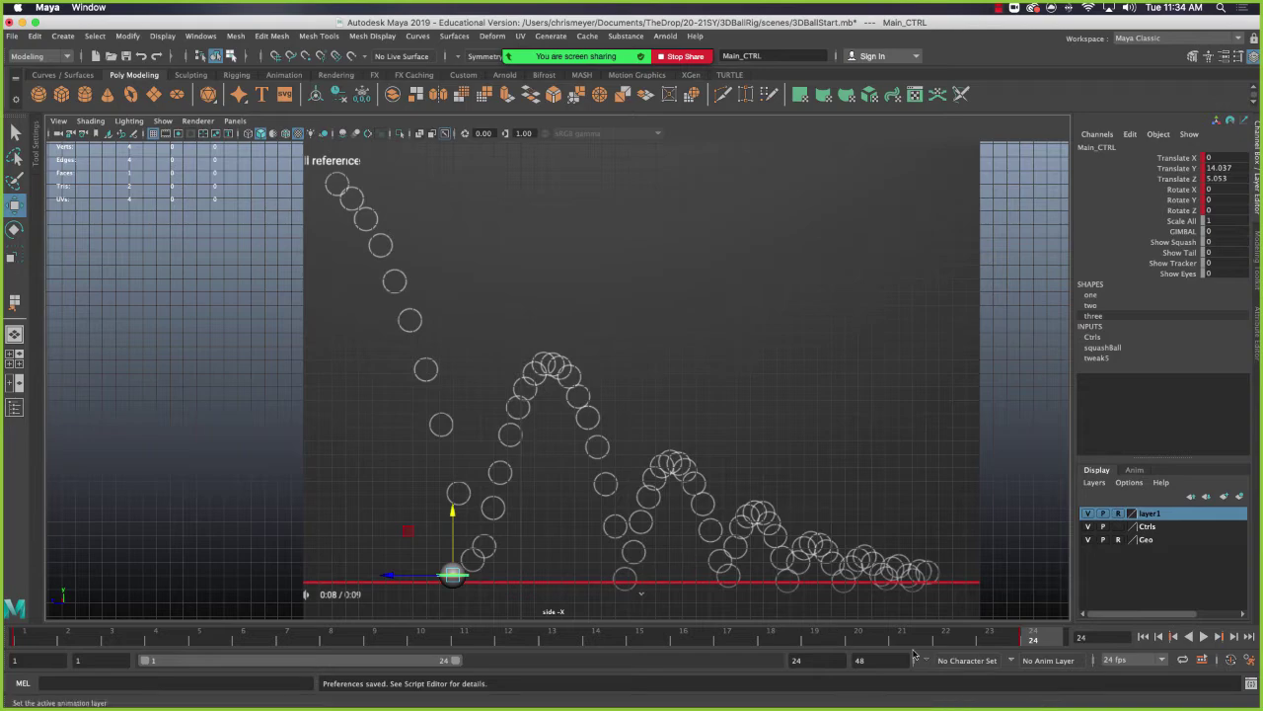
# - Review the Google Docs notes on setting, copying, deleting and moving keyframes, and return to Maya
pyautogui.press('super+Tab')
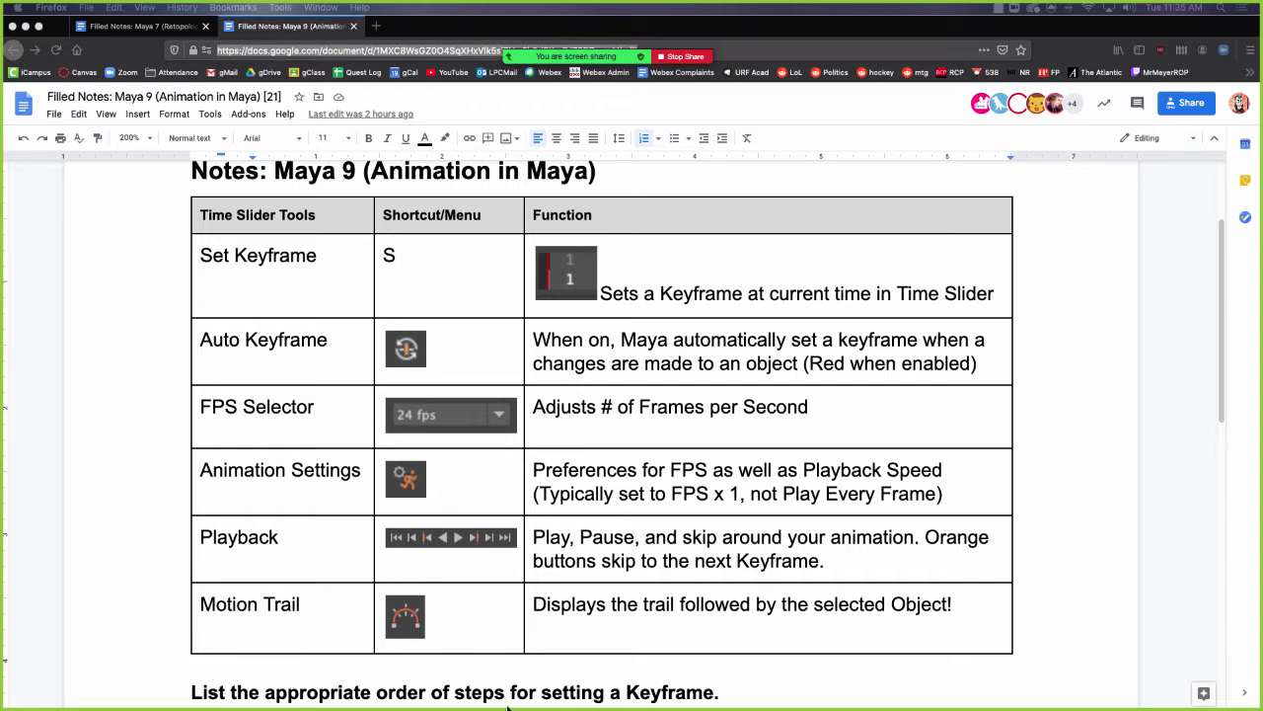
pyautogui.scroll(-5, 757, 560)
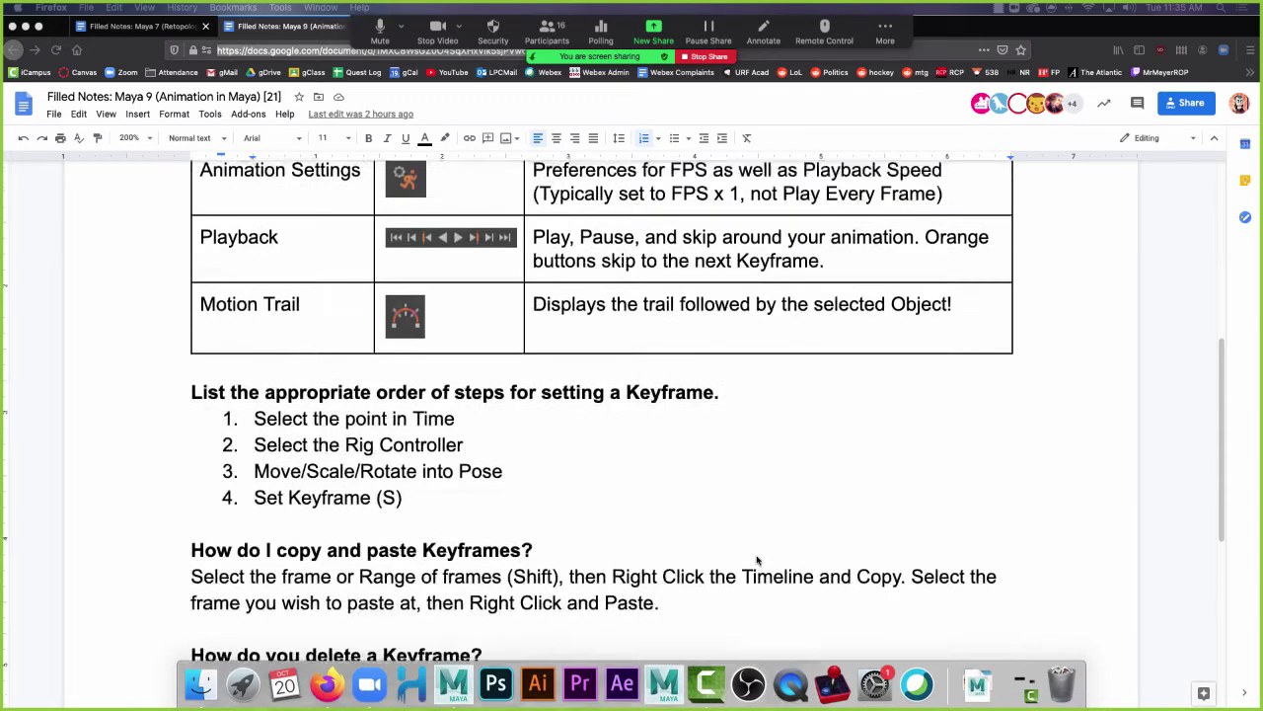
pyautogui.scroll(-1, 757, 560)
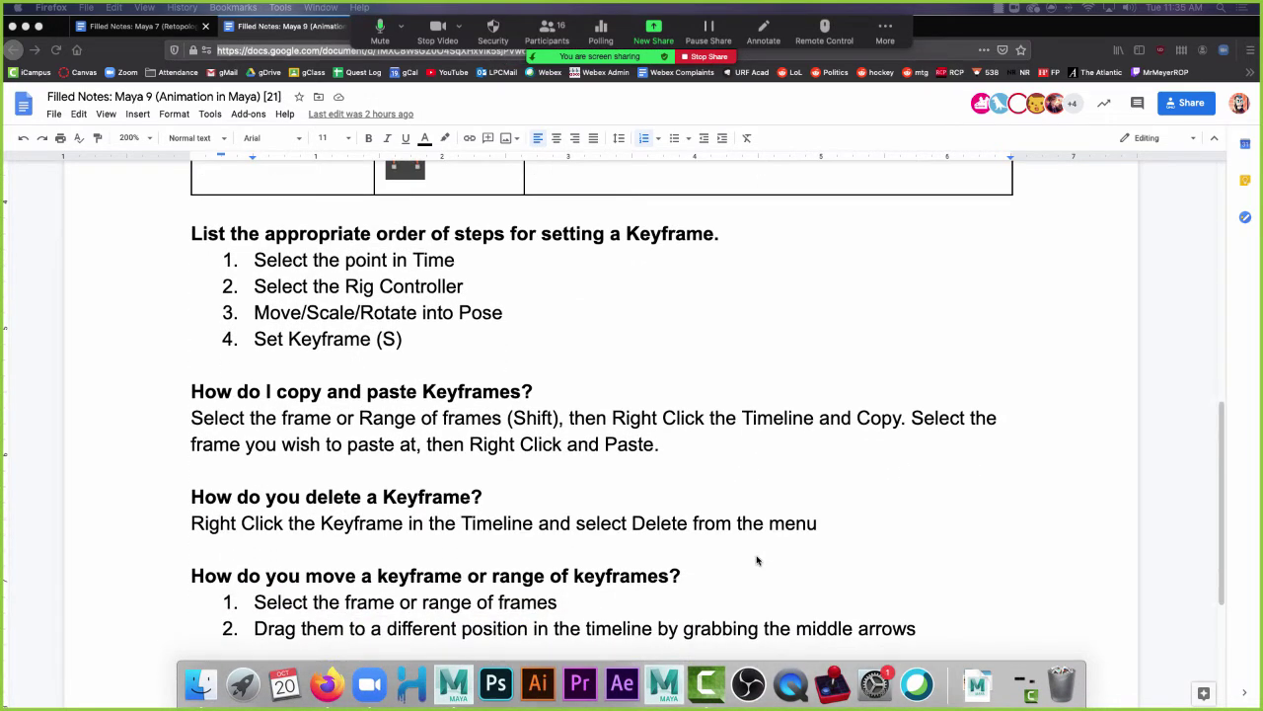
pyautogui.scroll(-1, 757, 561)
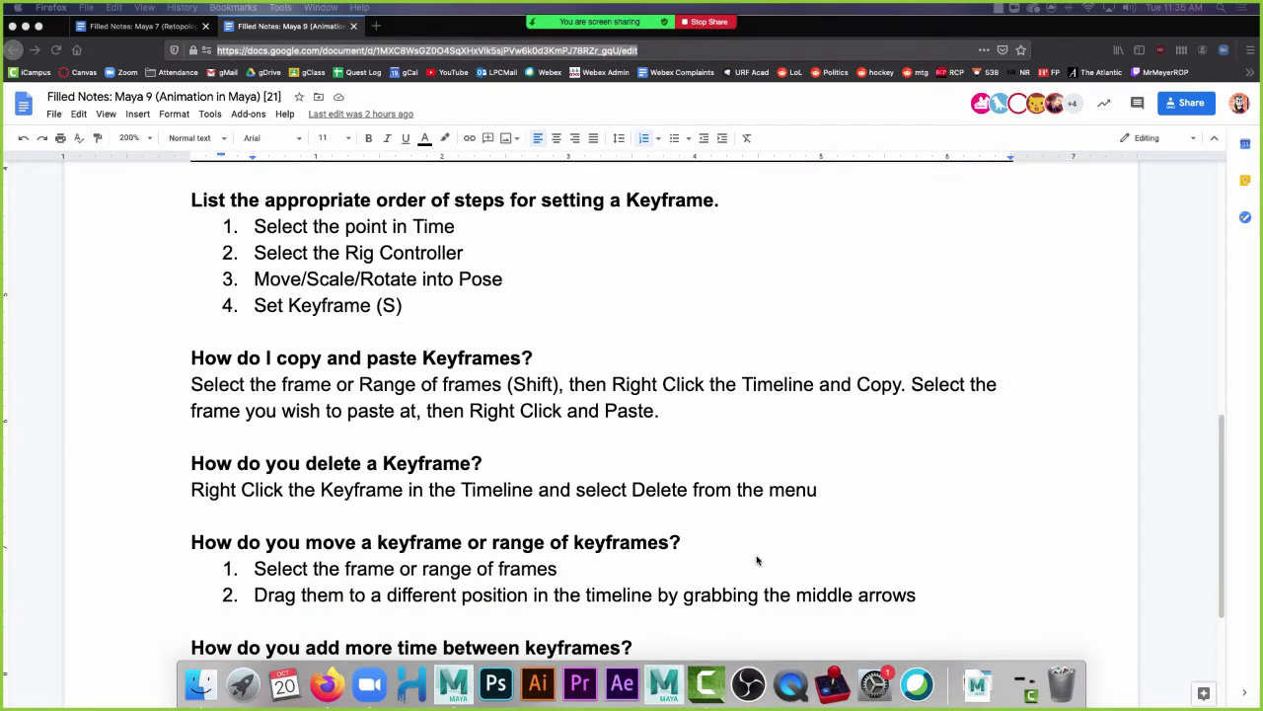
pyautogui.scroll(-1, 757, 561)
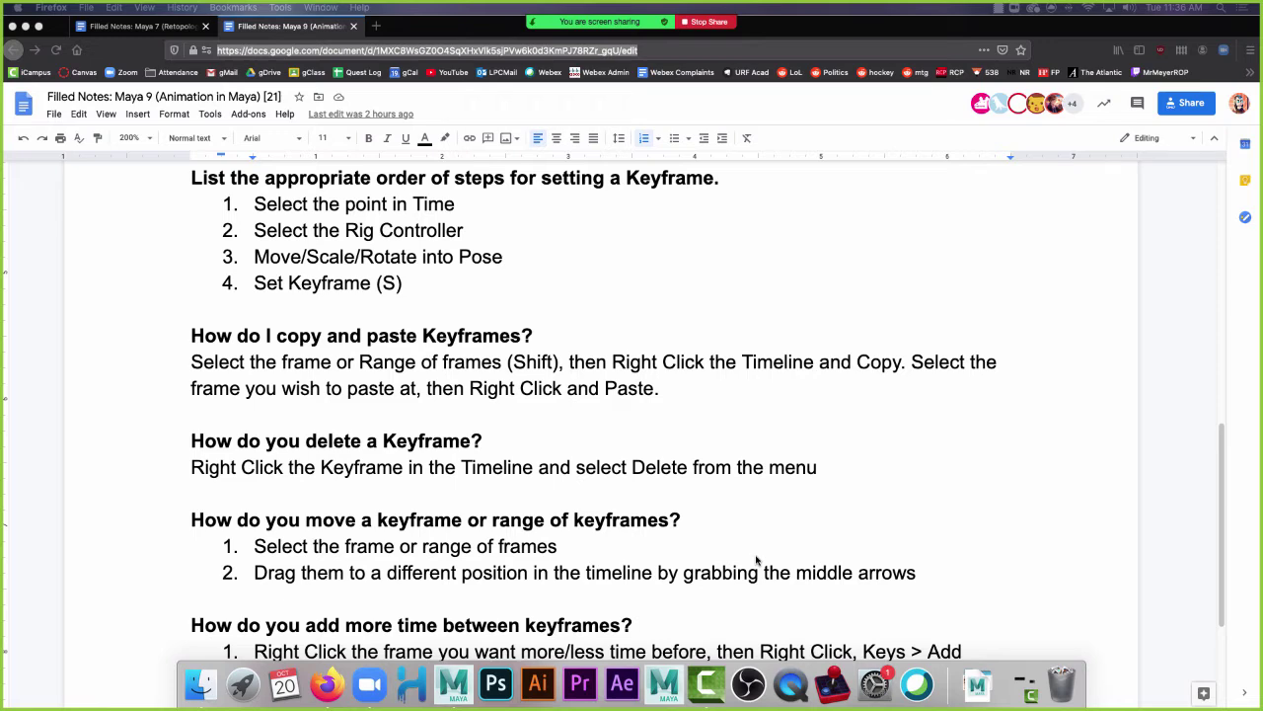
pyautogui.click(451, 701)
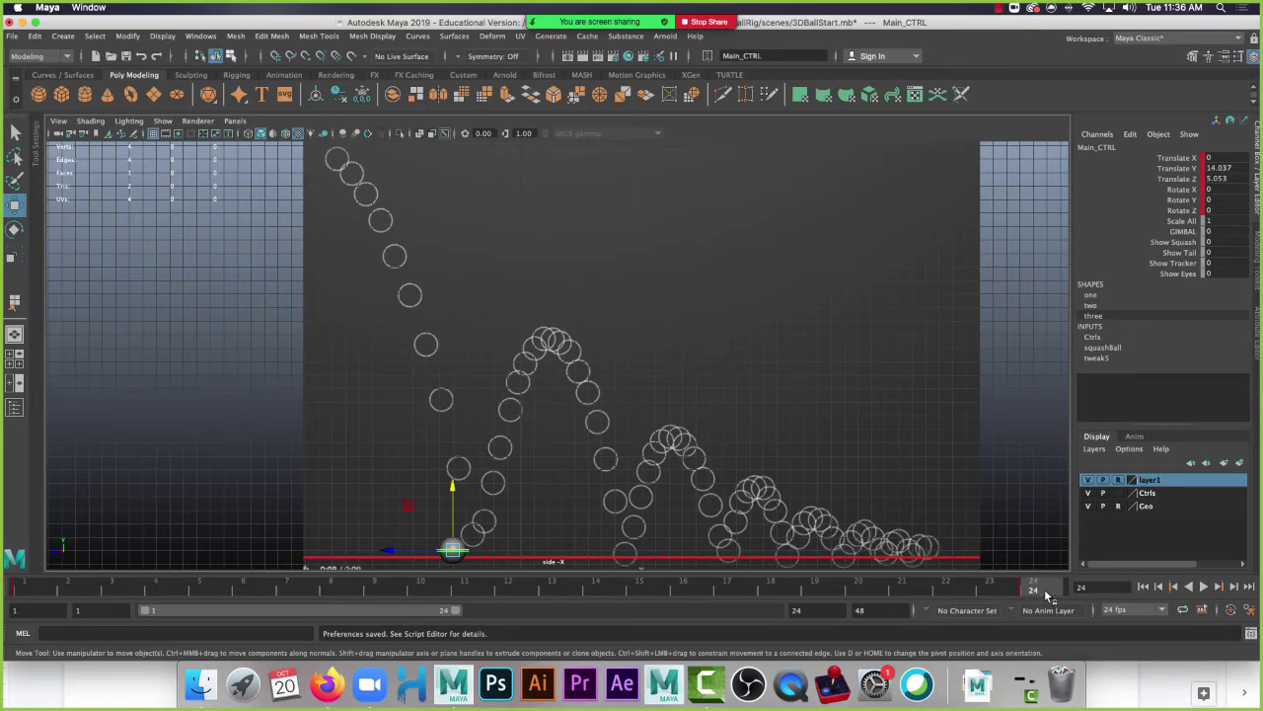
# - Try pasting a copied keyframe onto the timeline from frame 22, and undo the paste
pyautogui.moveTo(1044, 588); pyautogui.dragTo(941, 596)
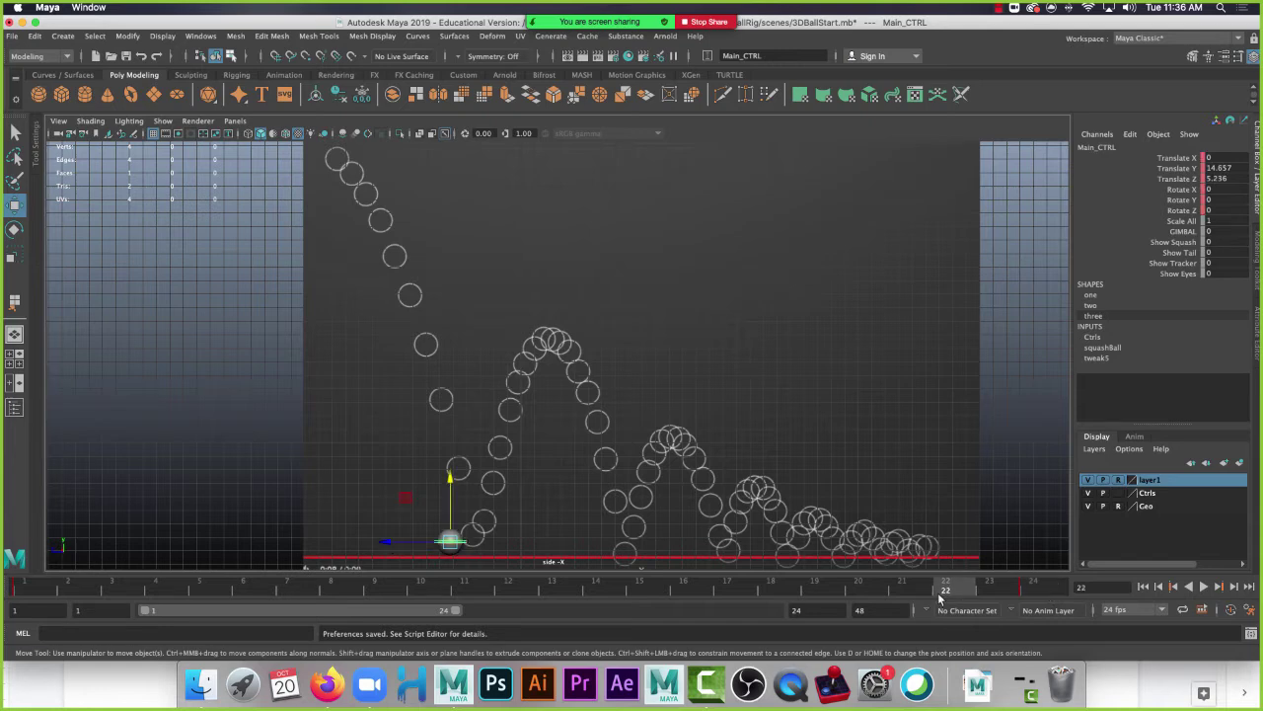
pyautogui.press('super+v')
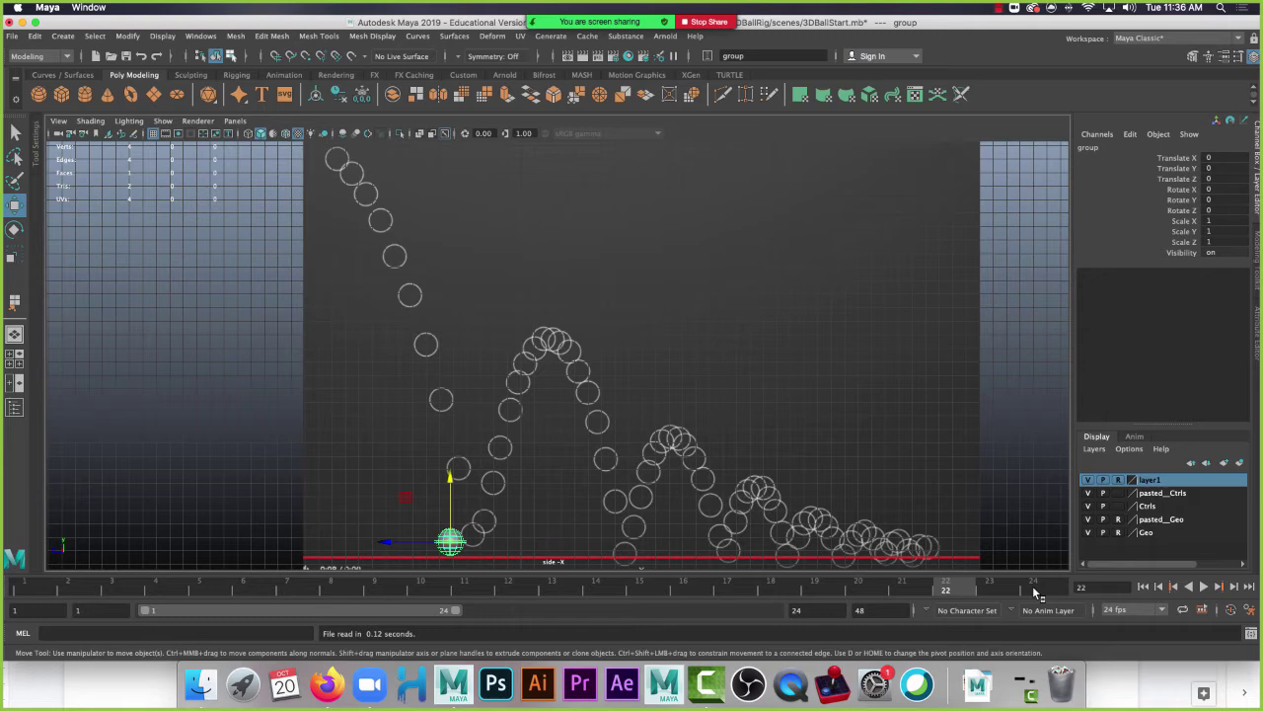
pyautogui.press('super+z')
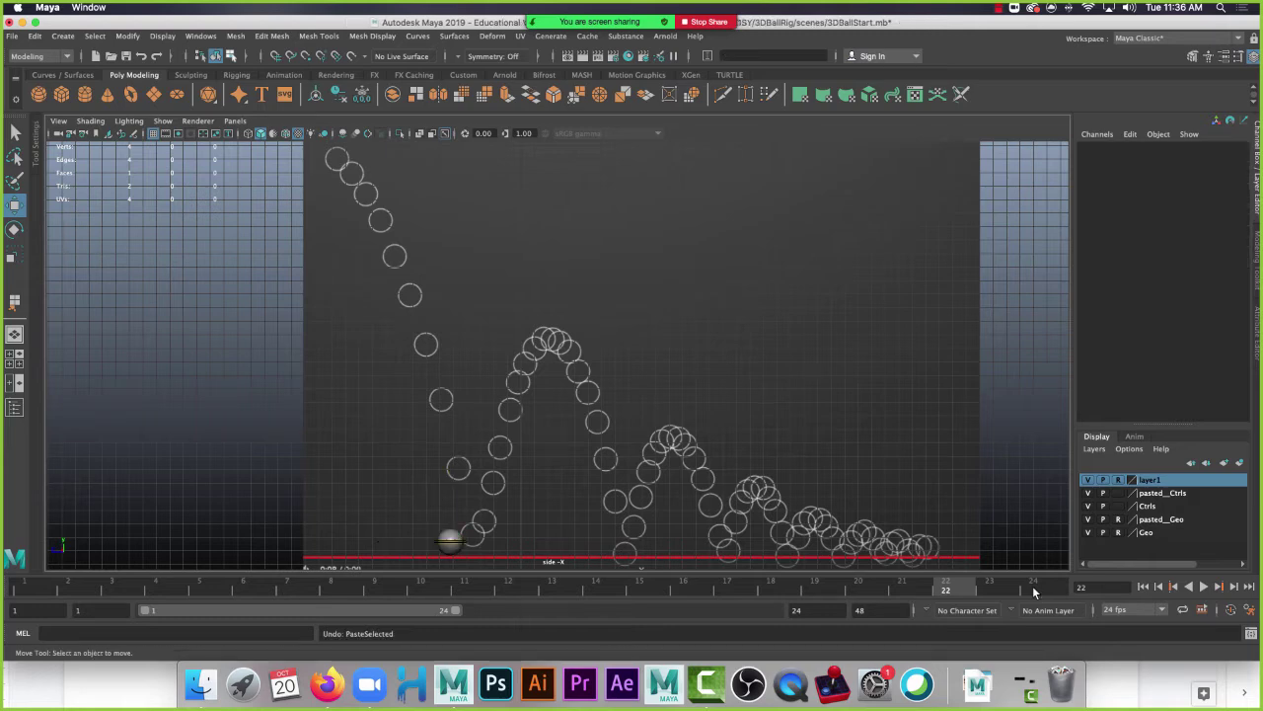
pyautogui.press('super+z')
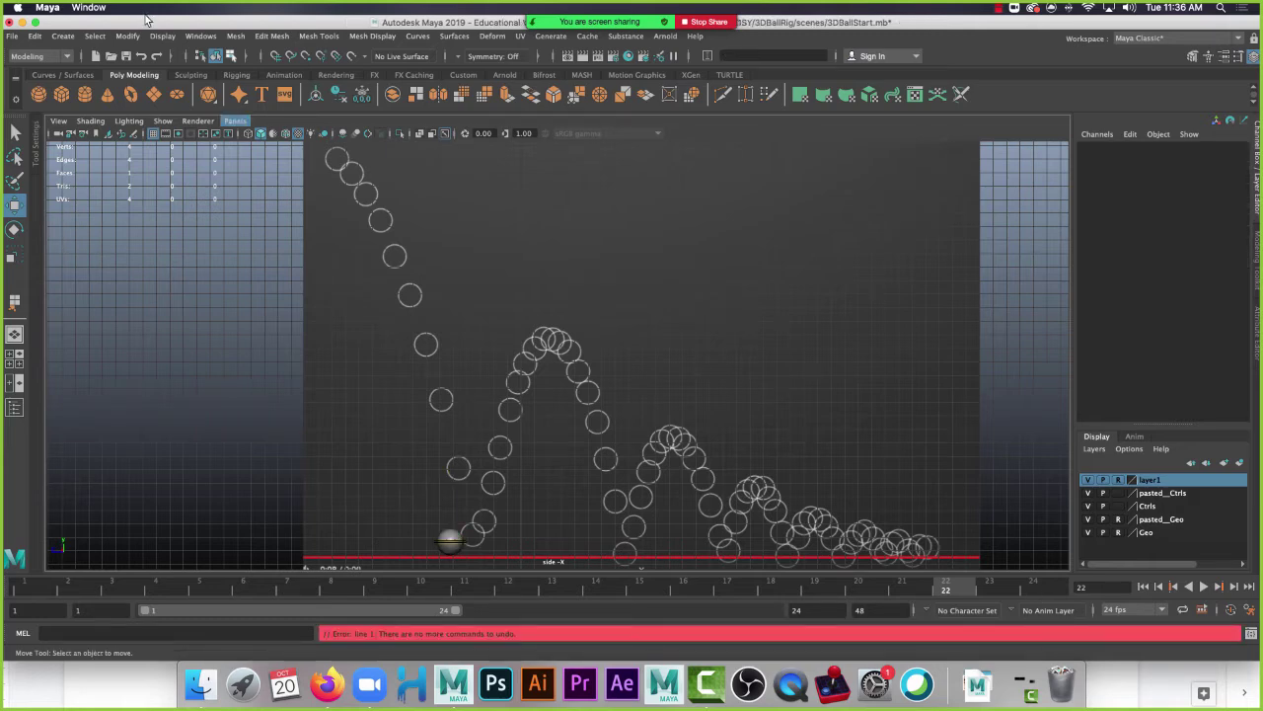
# - Copy the ball controller's keyframe at frame 24 and paste it at frame 12
pyautogui.click(450, 539)
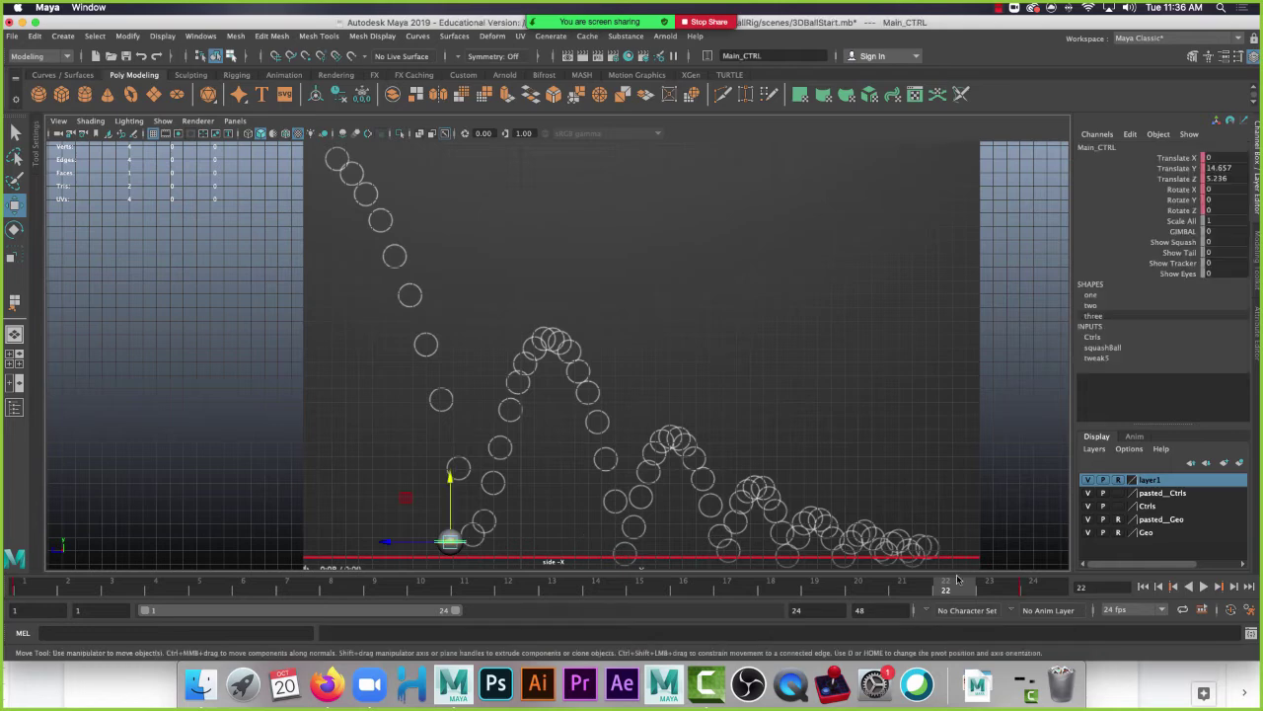
pyautogui.click(1035, 589)
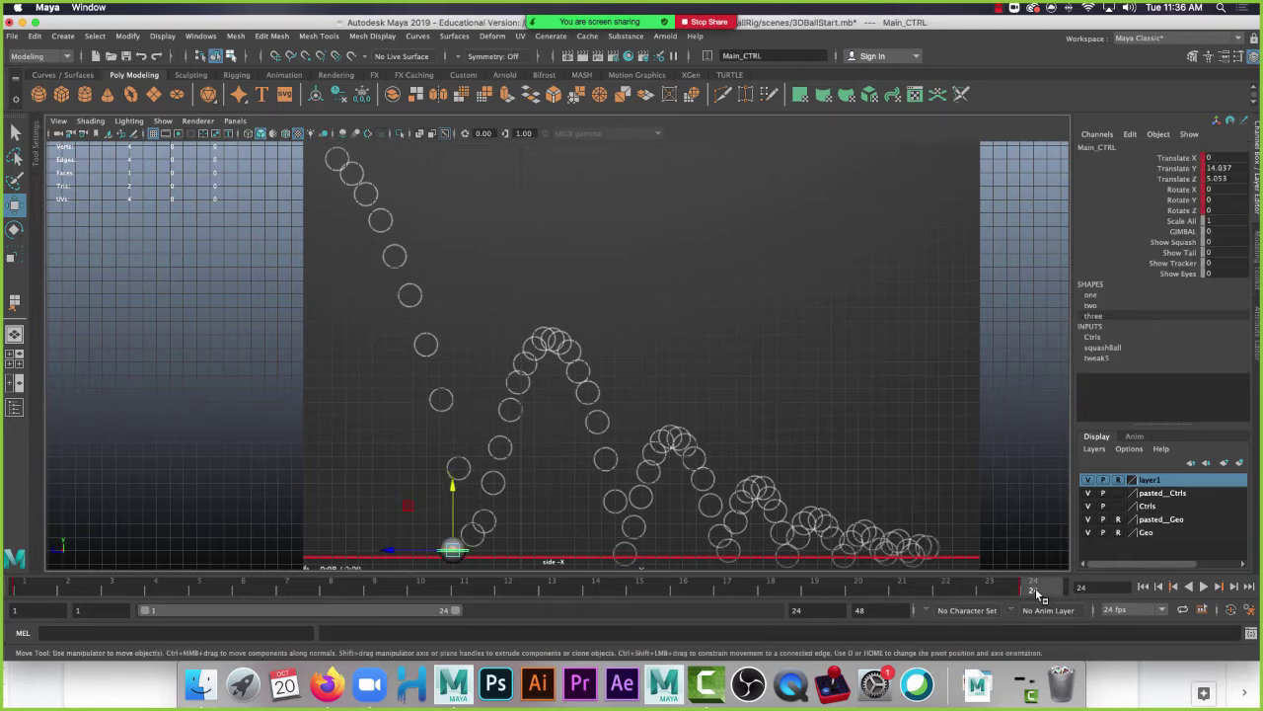
pyautogui.rightClick(1035, 590)
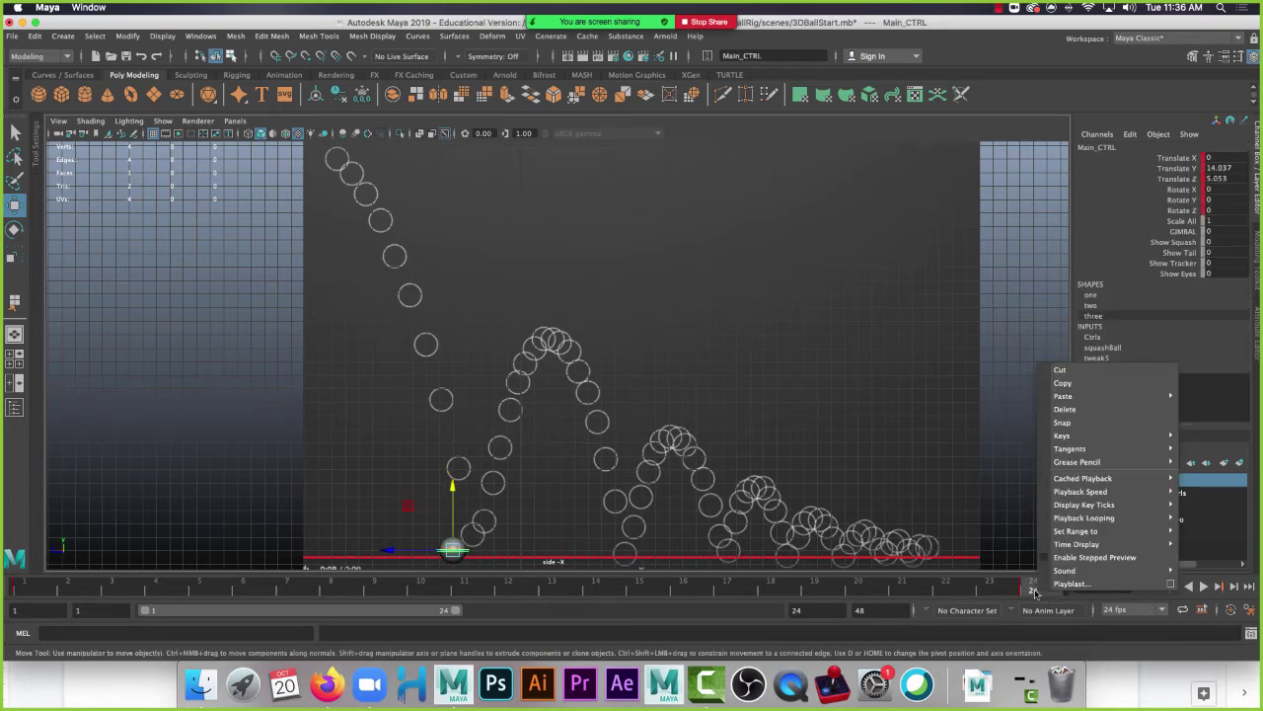
pyautogui.click(1125, 386)
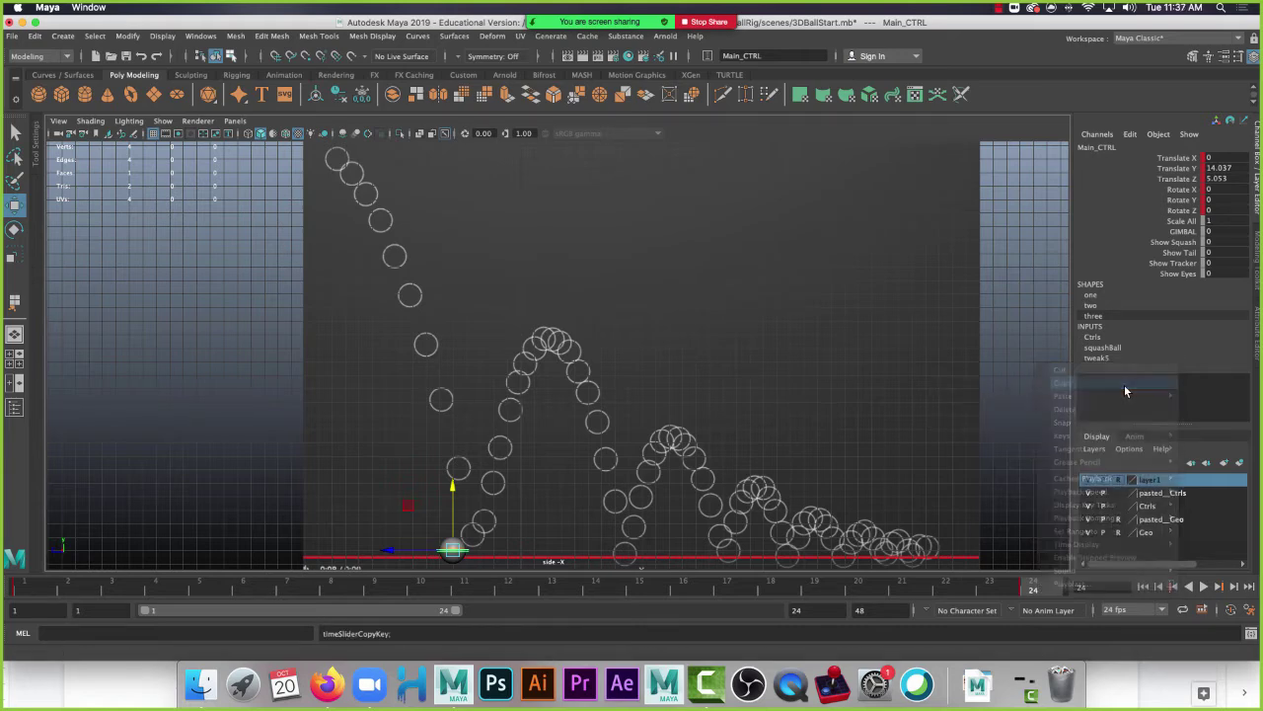
pyautogui.click(509, 590)
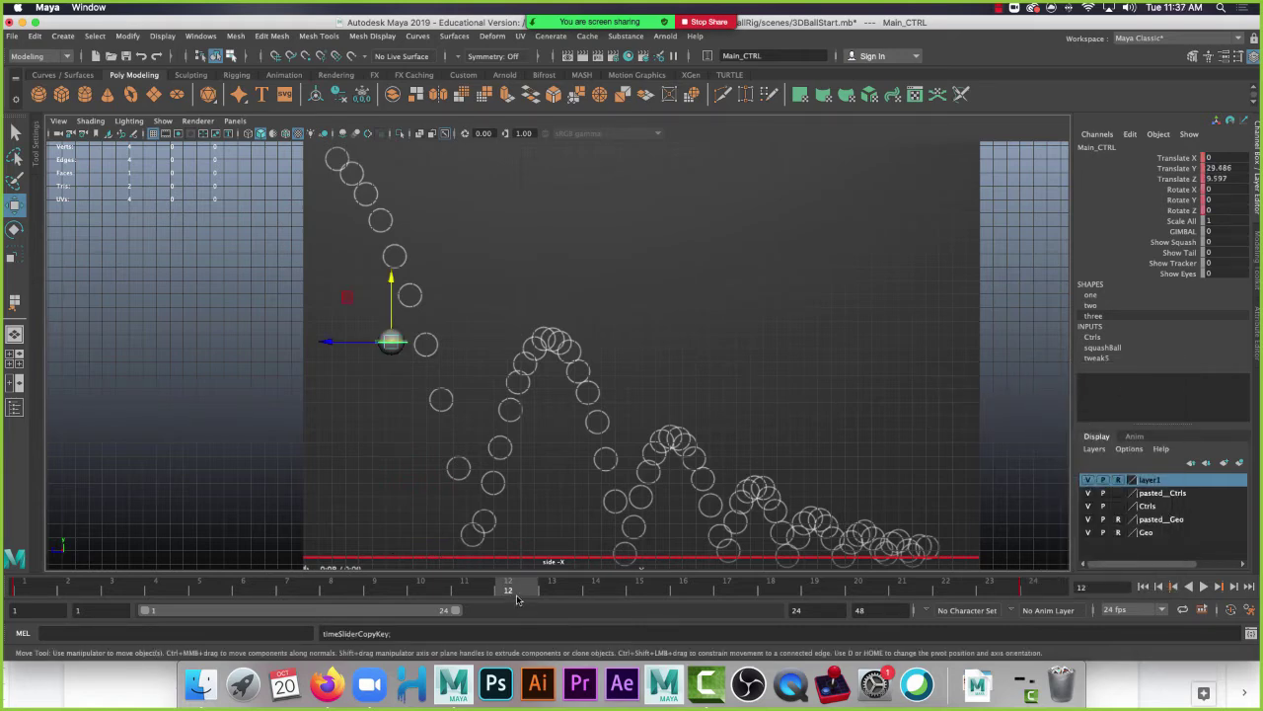
pyautogui.rightClick(518, 591)
pyautogui.moveTo(592, 394)
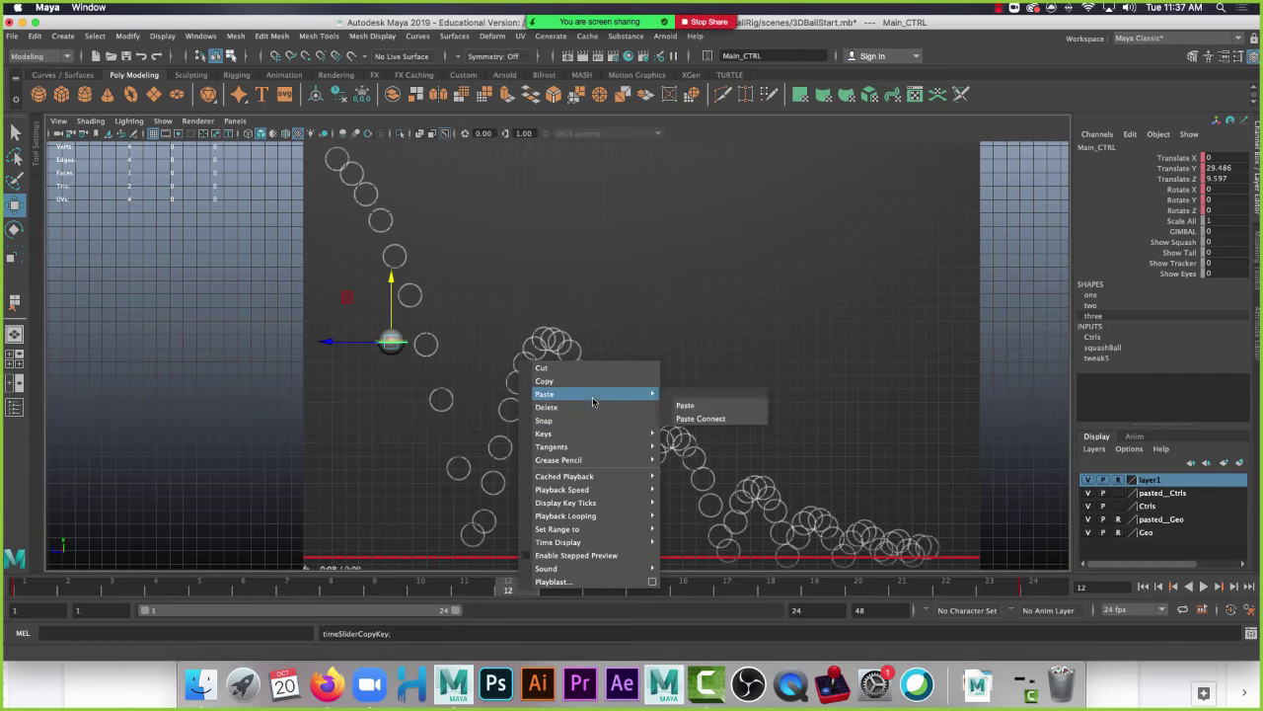
pyautogui.click(739, 402)
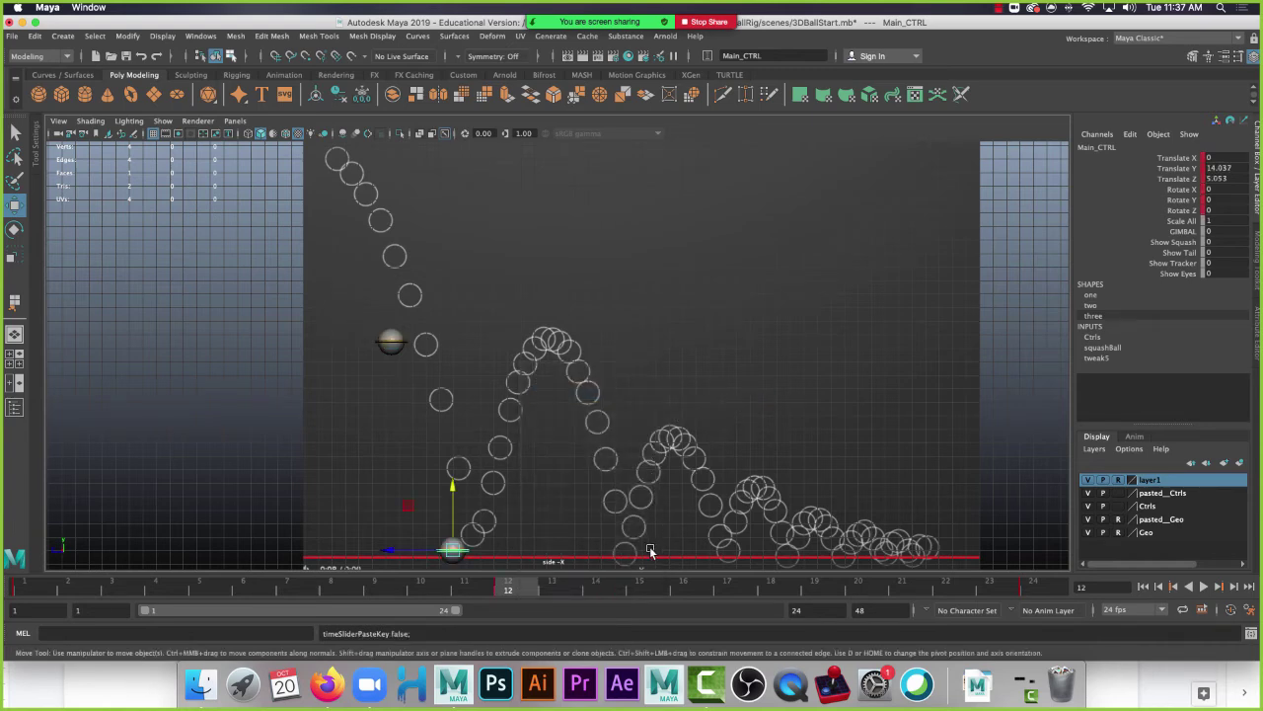
# - Repeat the timeline key copy and paste the copied key at frame 12 again
pyautogui.rightClick(1048, 584)
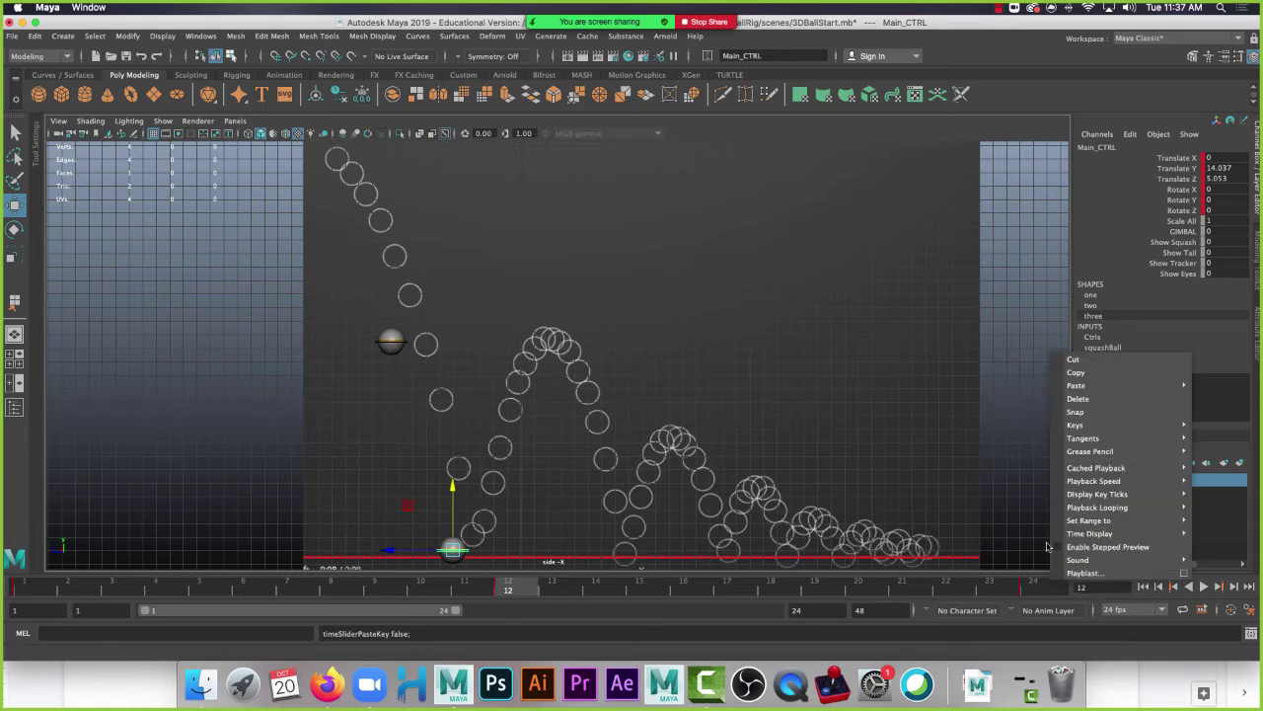
pyautogui.click(1081, 372)
pyautogui.rightClick(538, 590)
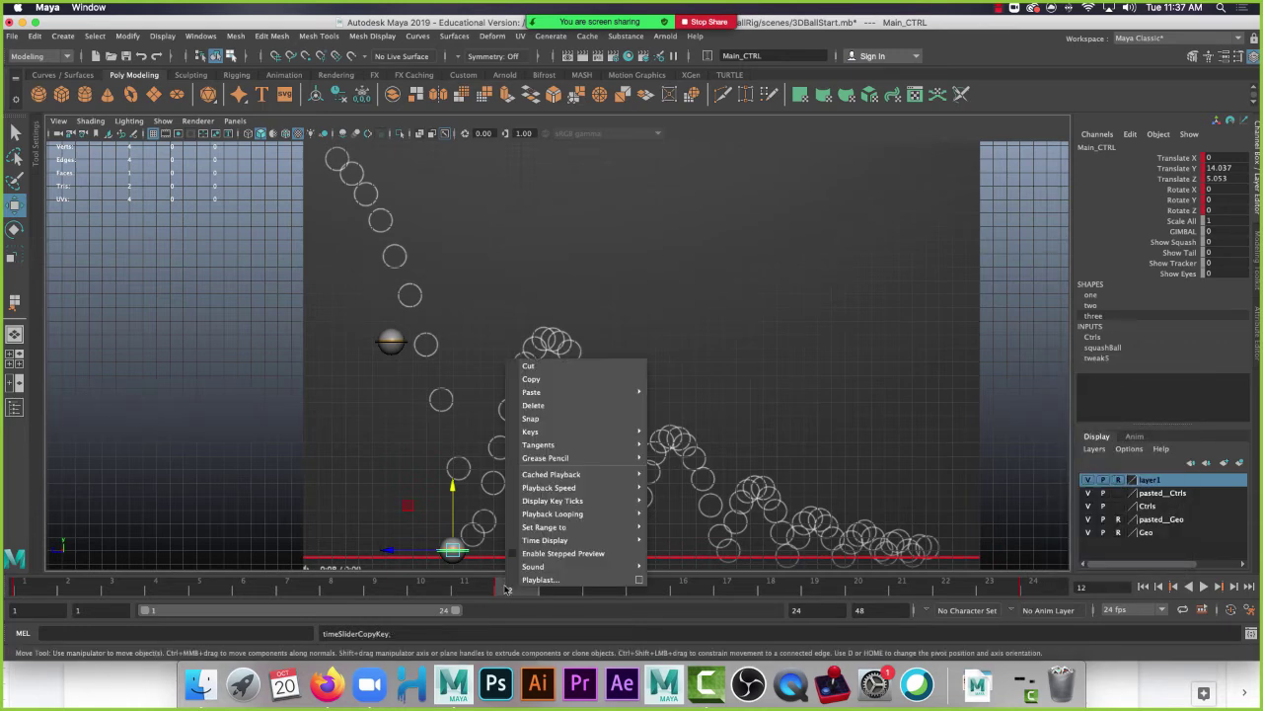
pyautogui.moveTo(624, 394)
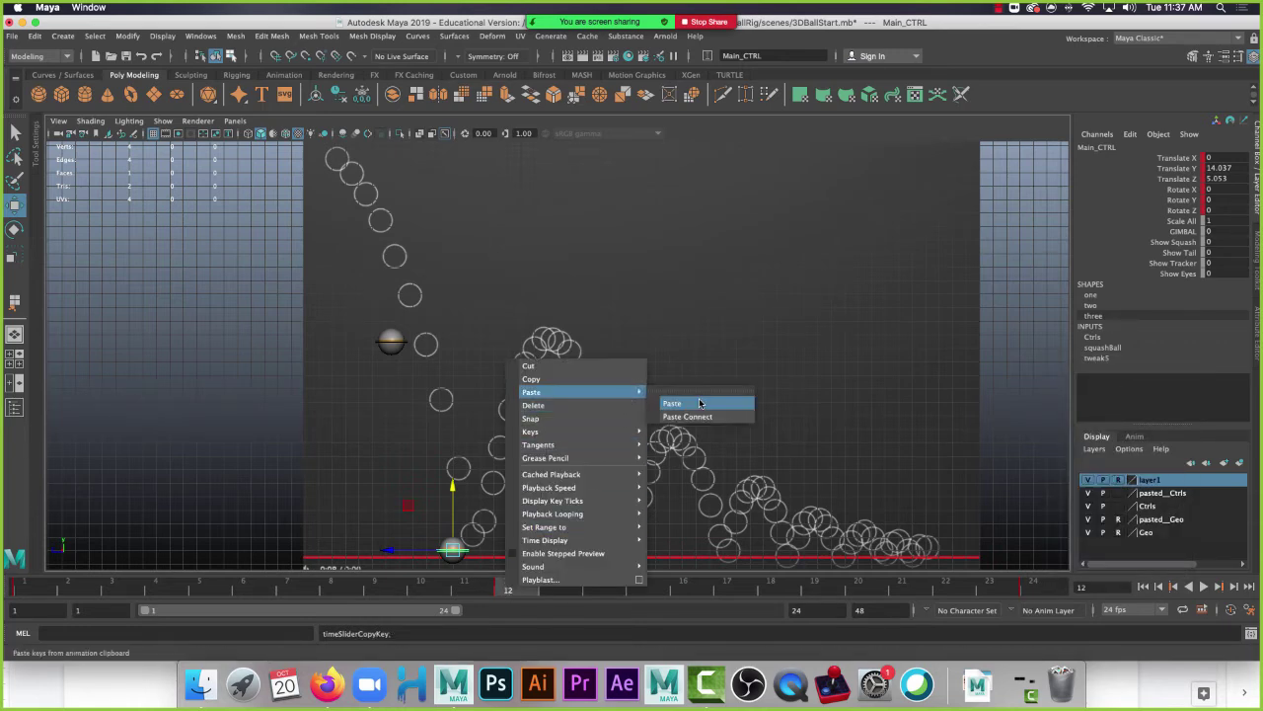
pyautogui.click(672, 403)
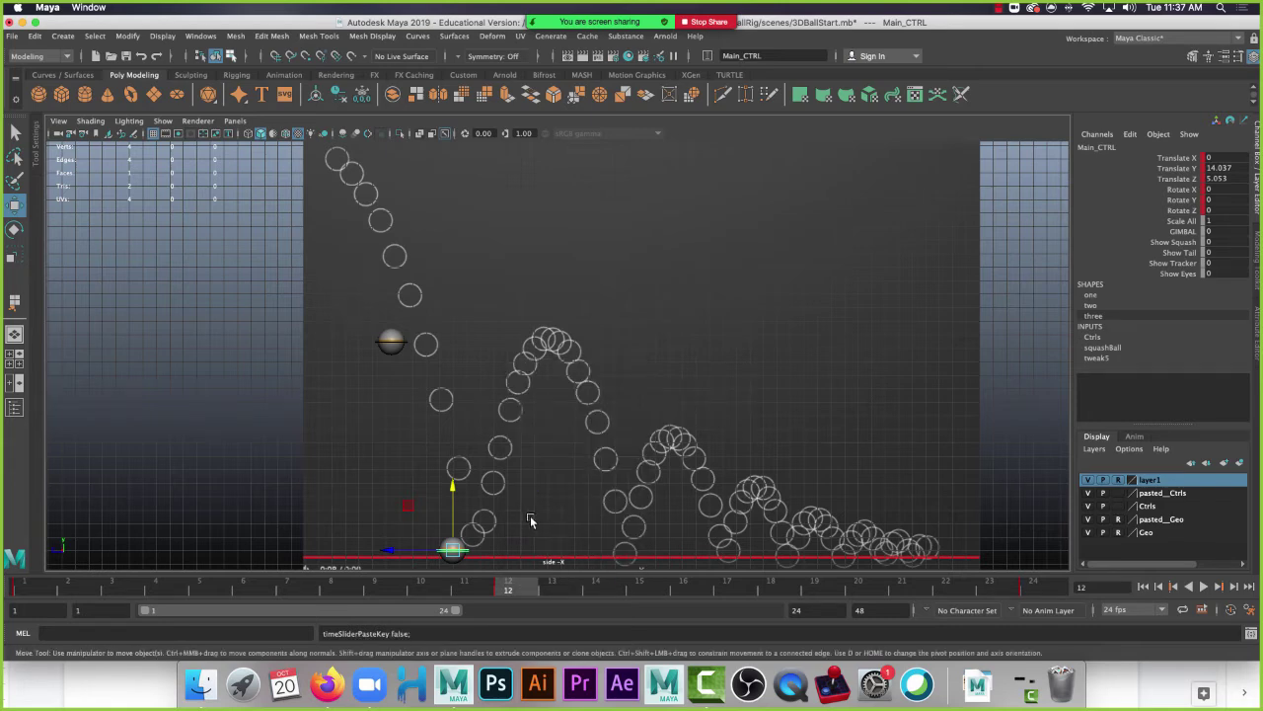
# - Check the Google Docs notes on deleting keyframes, return to Maya, and delete the ball's keyframe at frame 12
pyautogui.click(335, 692)
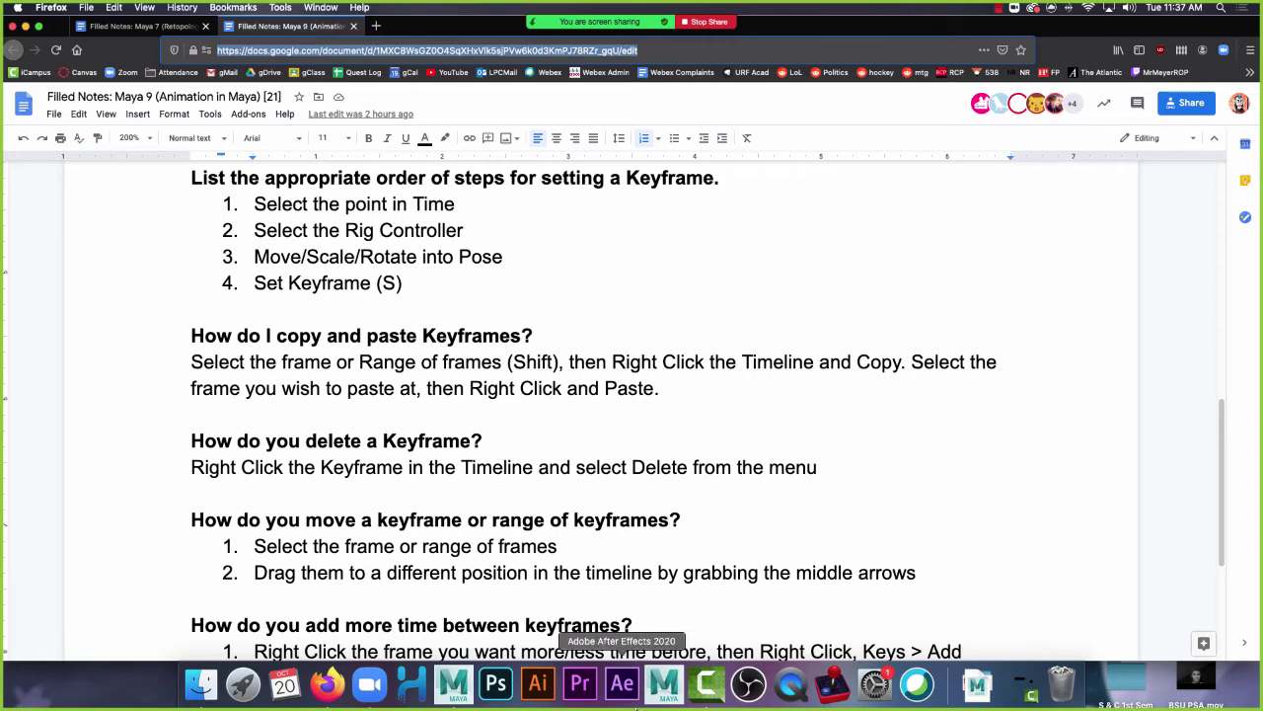
pyautogui.click(454, 696)
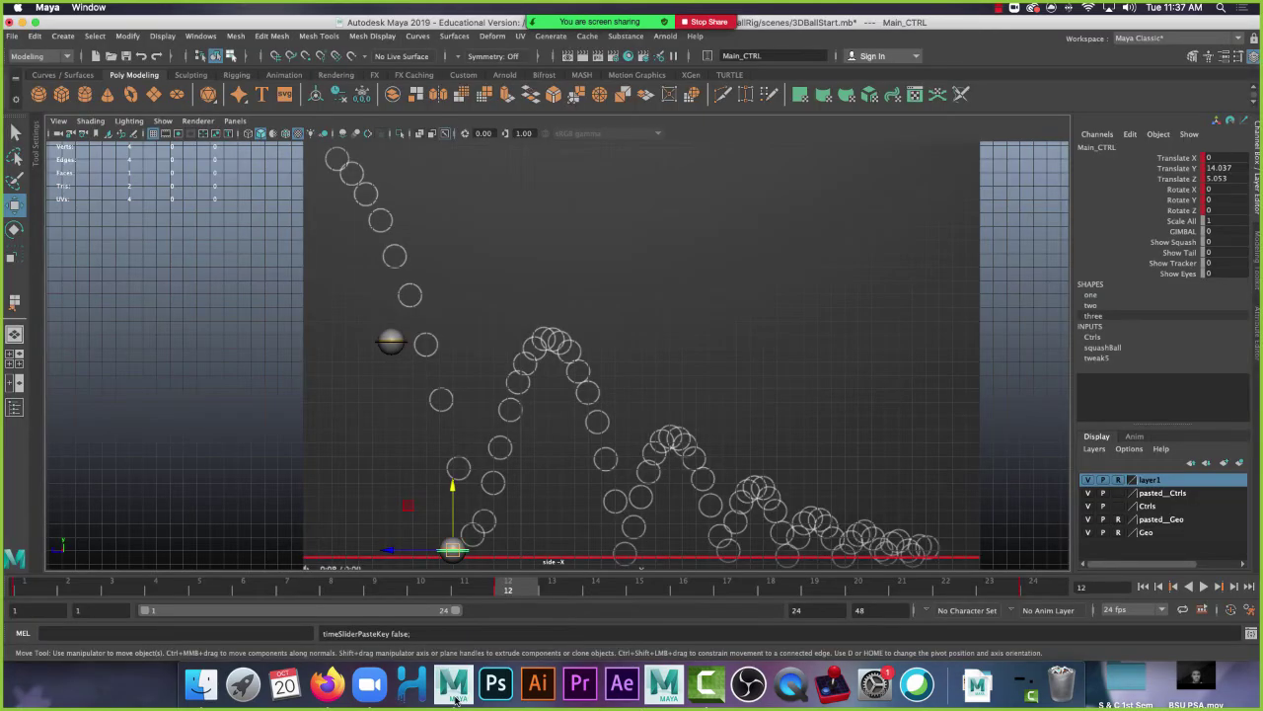
pyautogui.rightClick(524, 589)
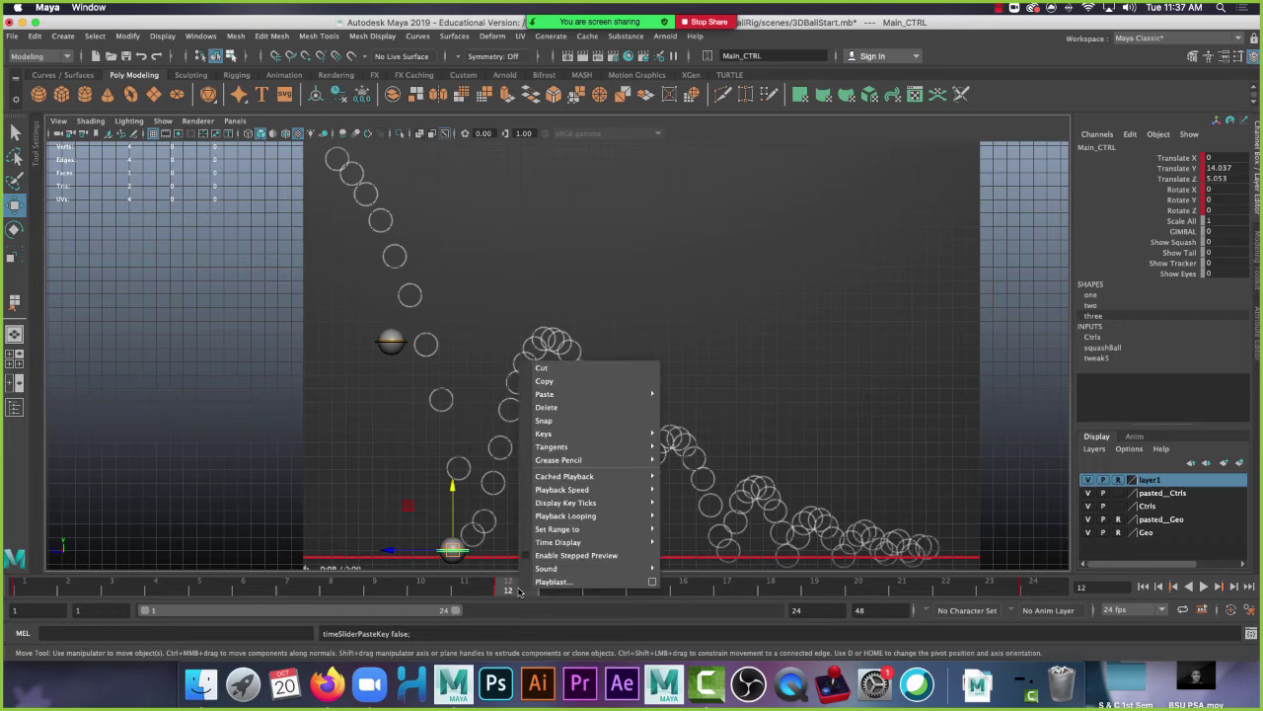
pyautogui.click(557, 409)
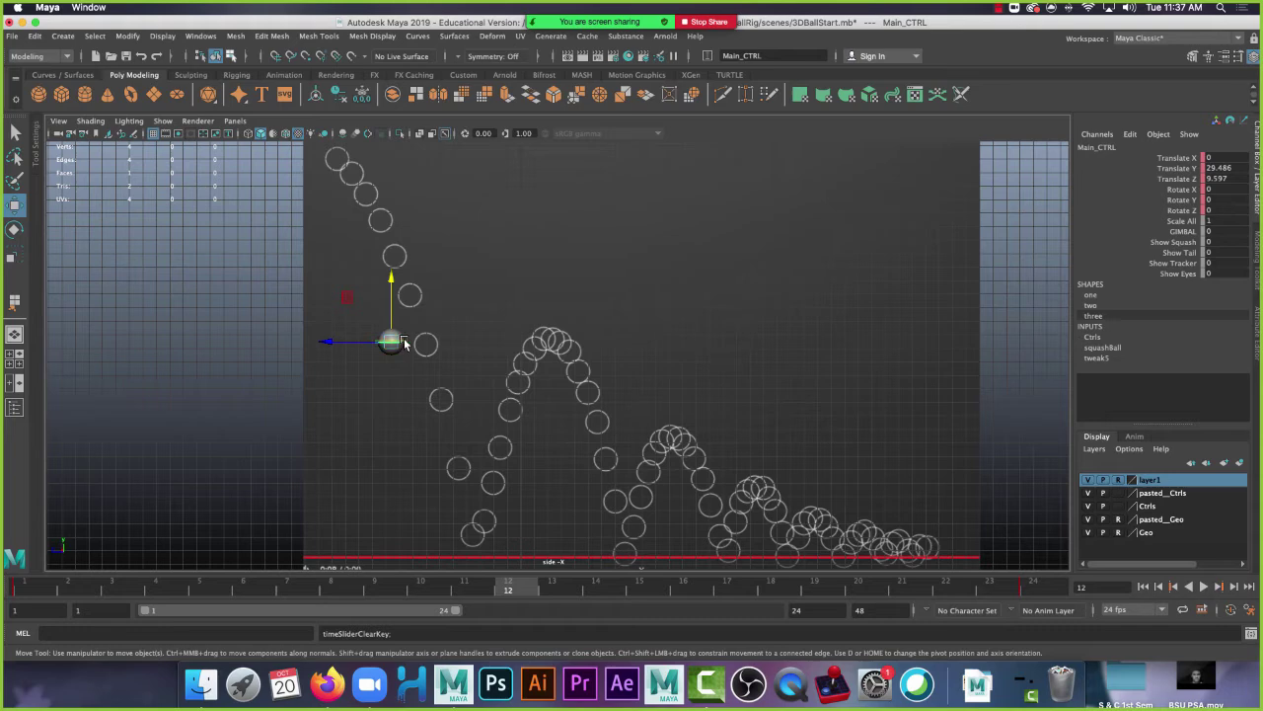
# - Check the ball's position at frames 1 and 14, and review the Google Docs notes on moving keyframes before returning to Maya
pyautogui.click(29, 590)
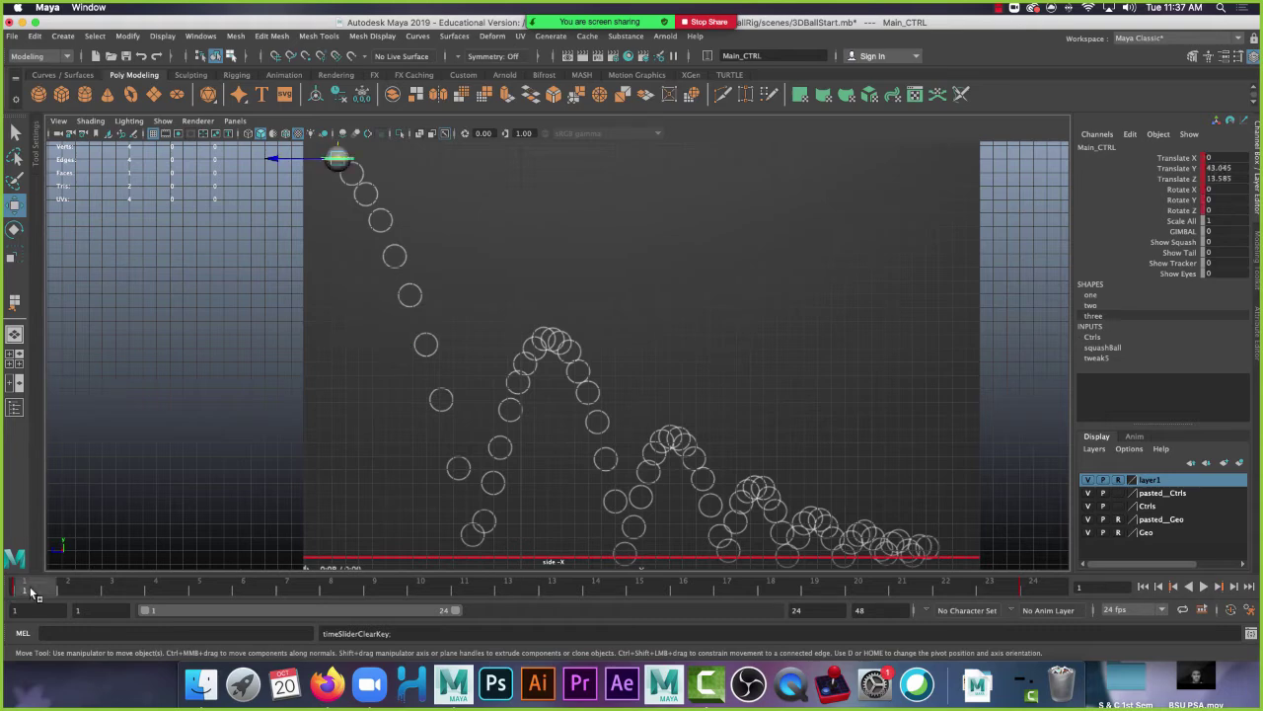
pyautogui.click(596, 589)
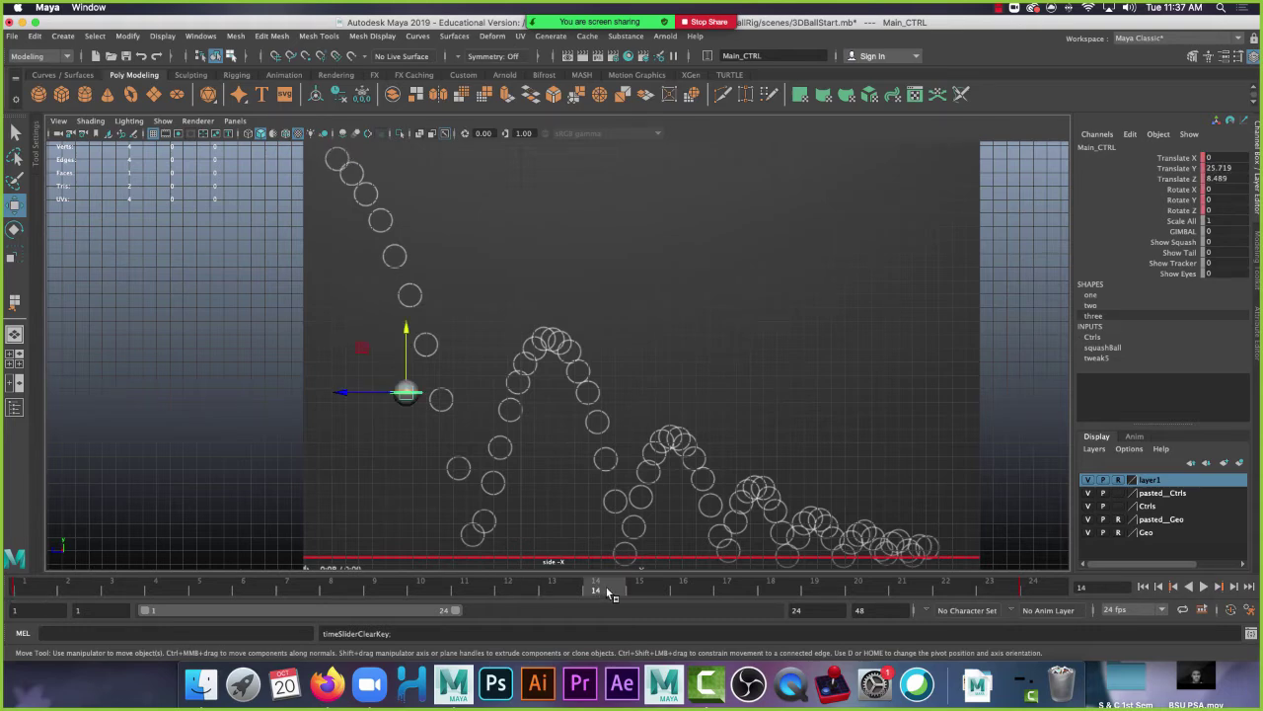
pyautogui.click(326, 681)
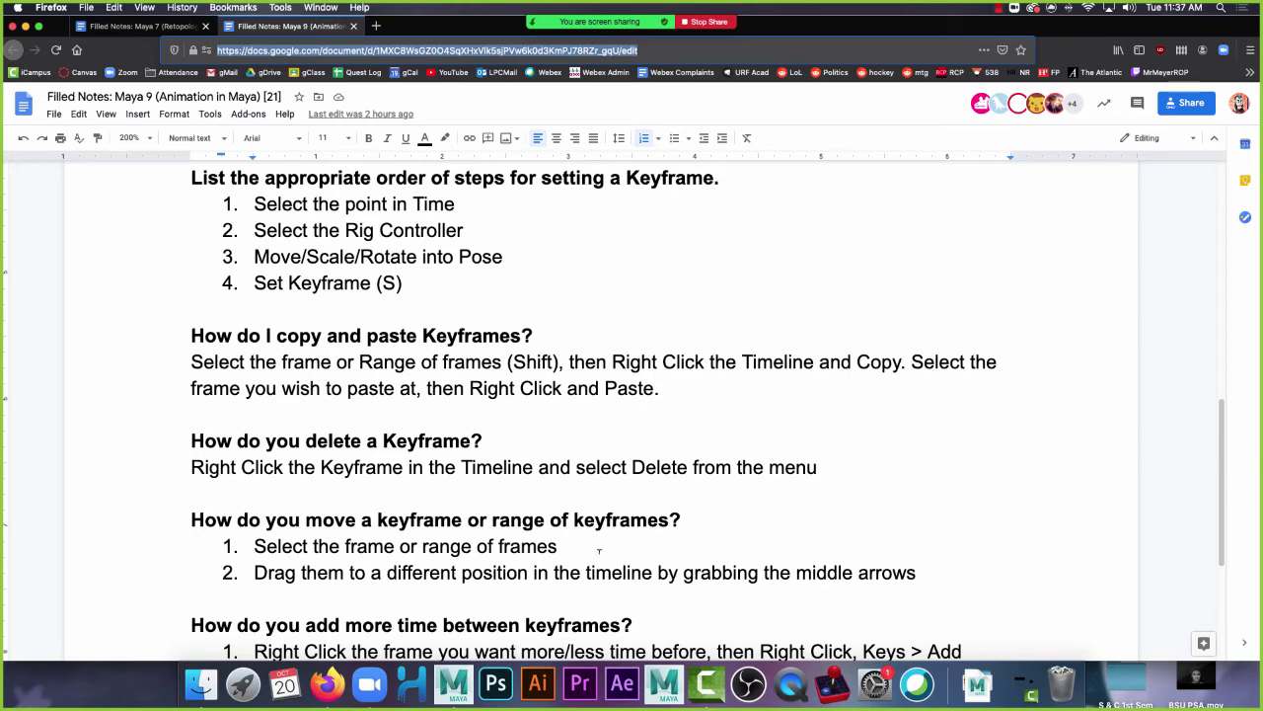
pyautogui.click(453, 684)
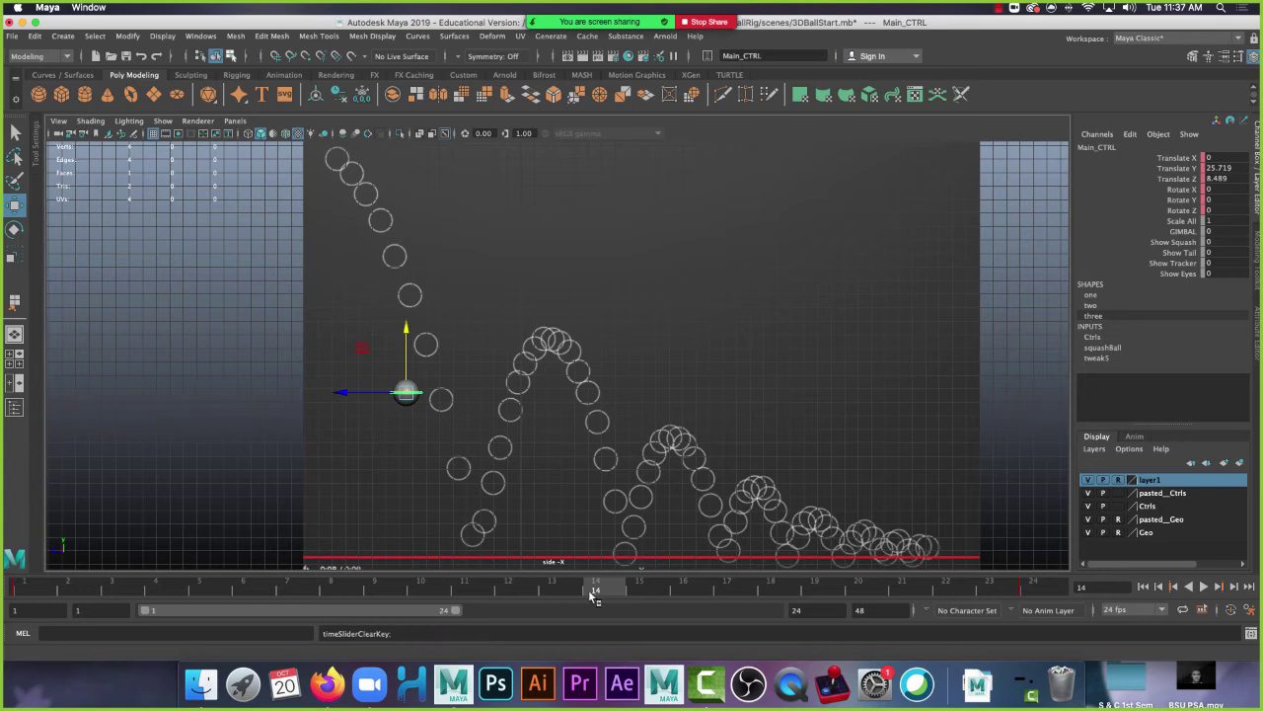
# - Key the ball at frame 14, and try moving it up to about Translate Y 29.33 and sideways toward the reference path
pyautogui.press('s')
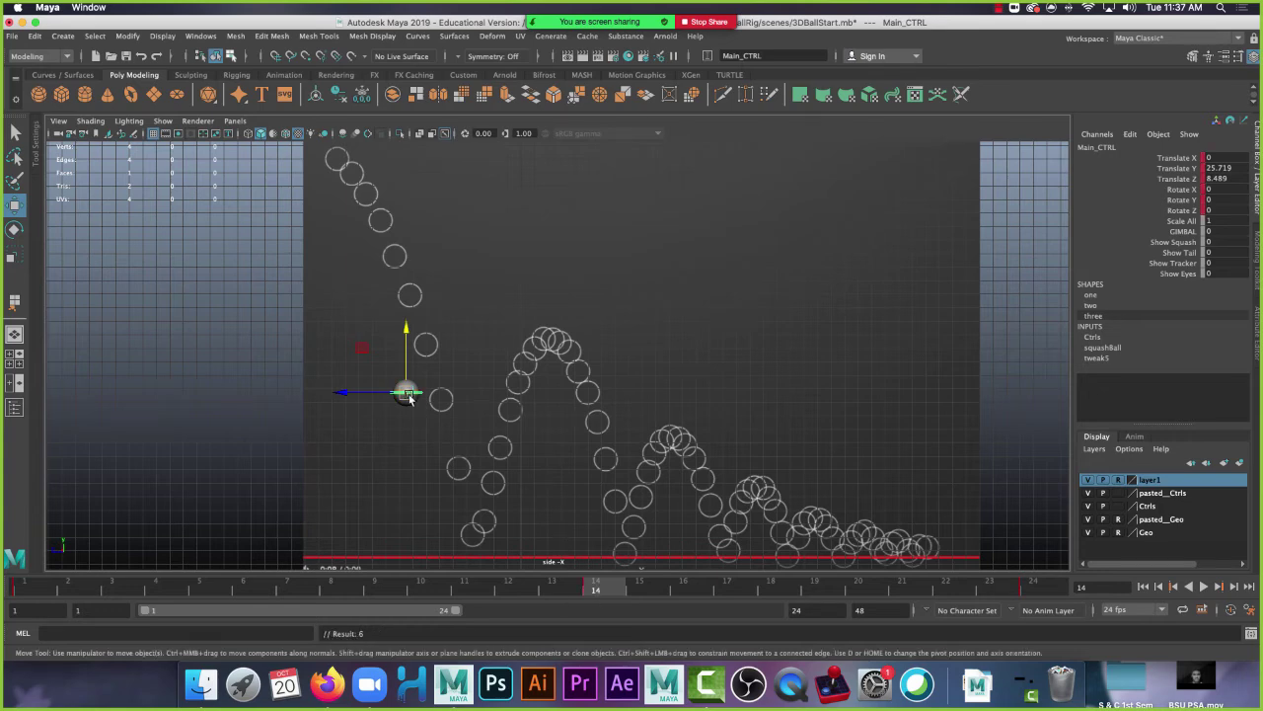
pyautogui.moveTo(403, 352); pyautogui.dragTo(404, 303)
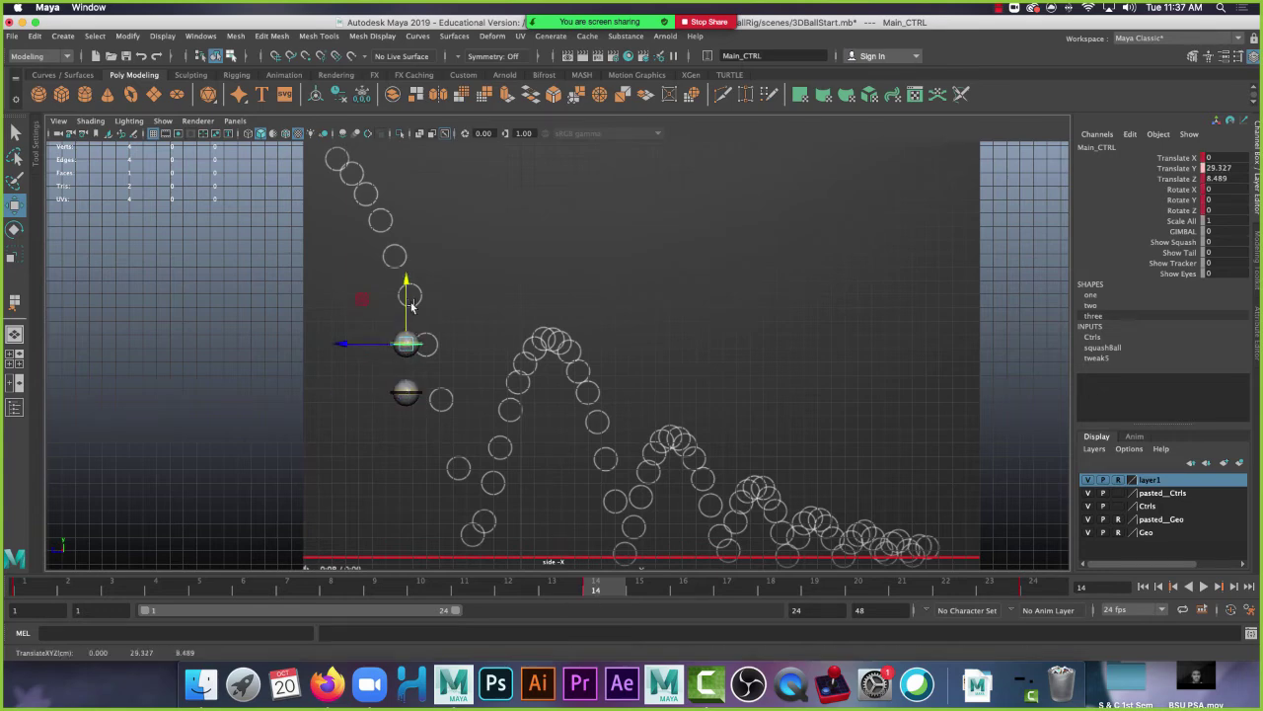
pyautogui.moveTo(379, 349); pyautogui.dragTo(402, 350)
pyautogui.click(418, 391)
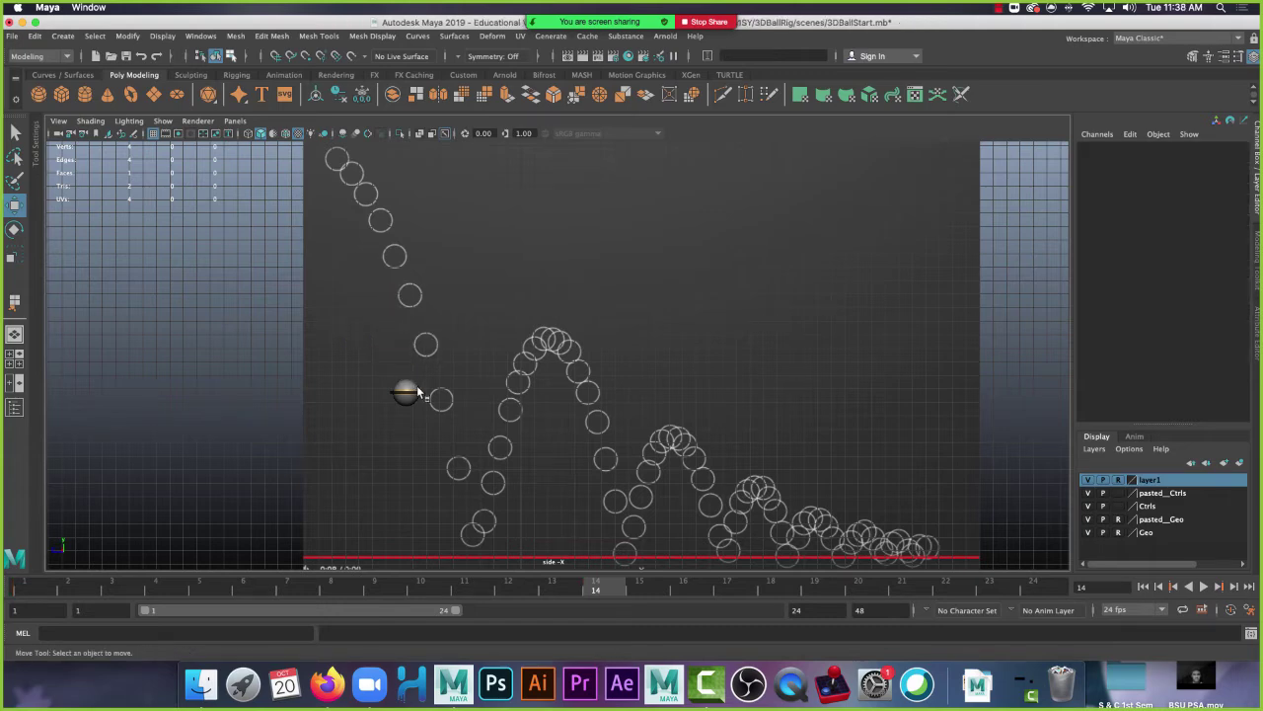
# - Move the pasted ball controller at frame 14 to about Translate Y 28.79 and Translate Z 7.03, and key it
pyautogui.click(405, 396)
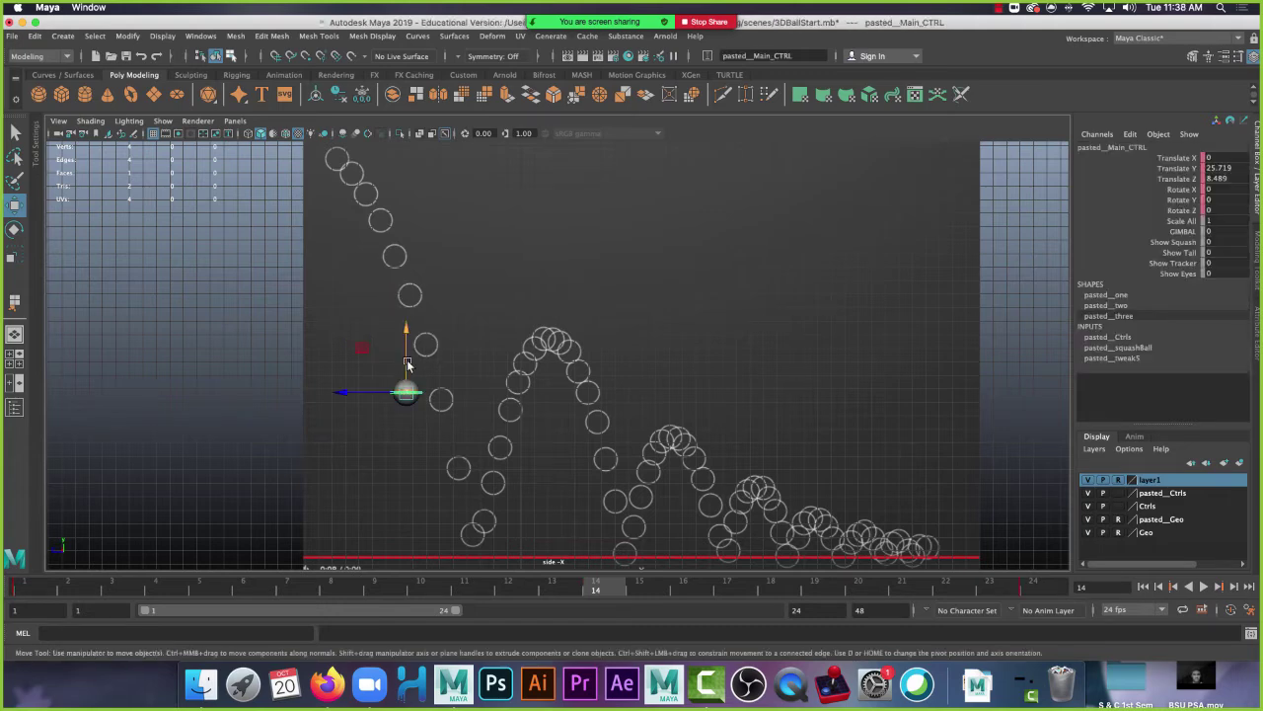
pyautogui.moveTo(407, 363); pyautogui.dragTo(407, 320)
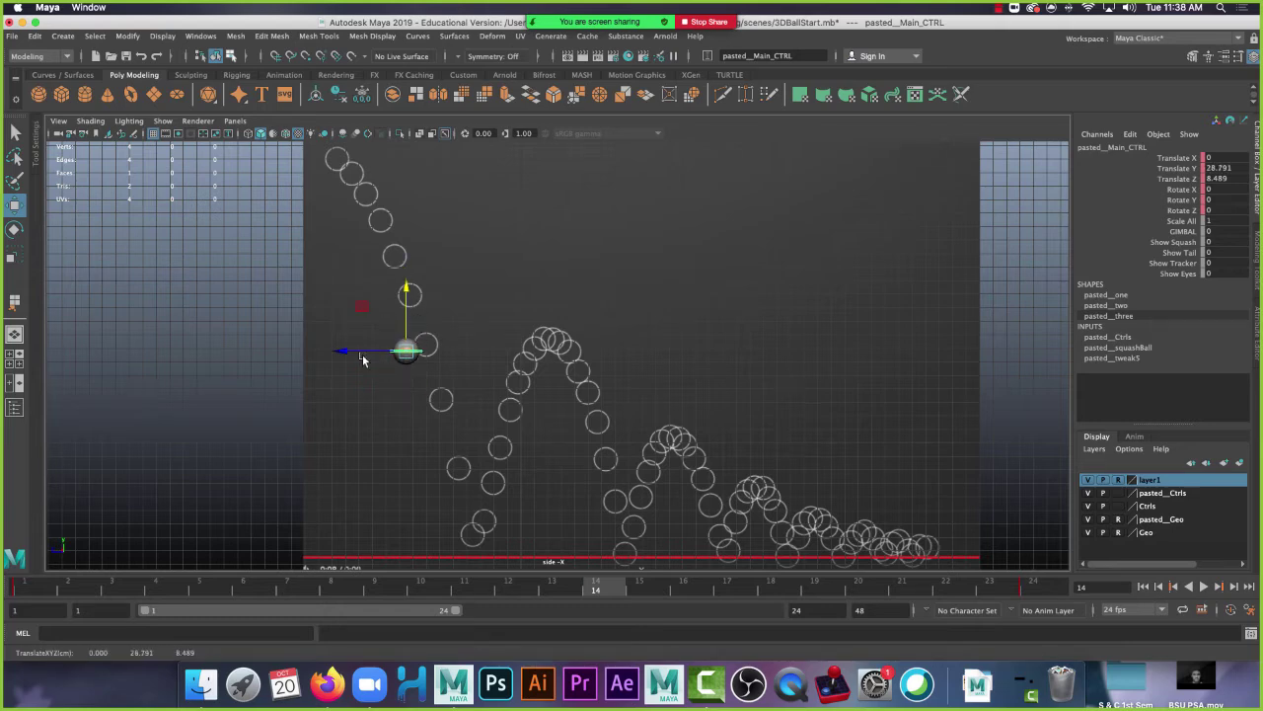
pyautogui.moveTo(362, 360); pyautogui.dragTo(386, 358)
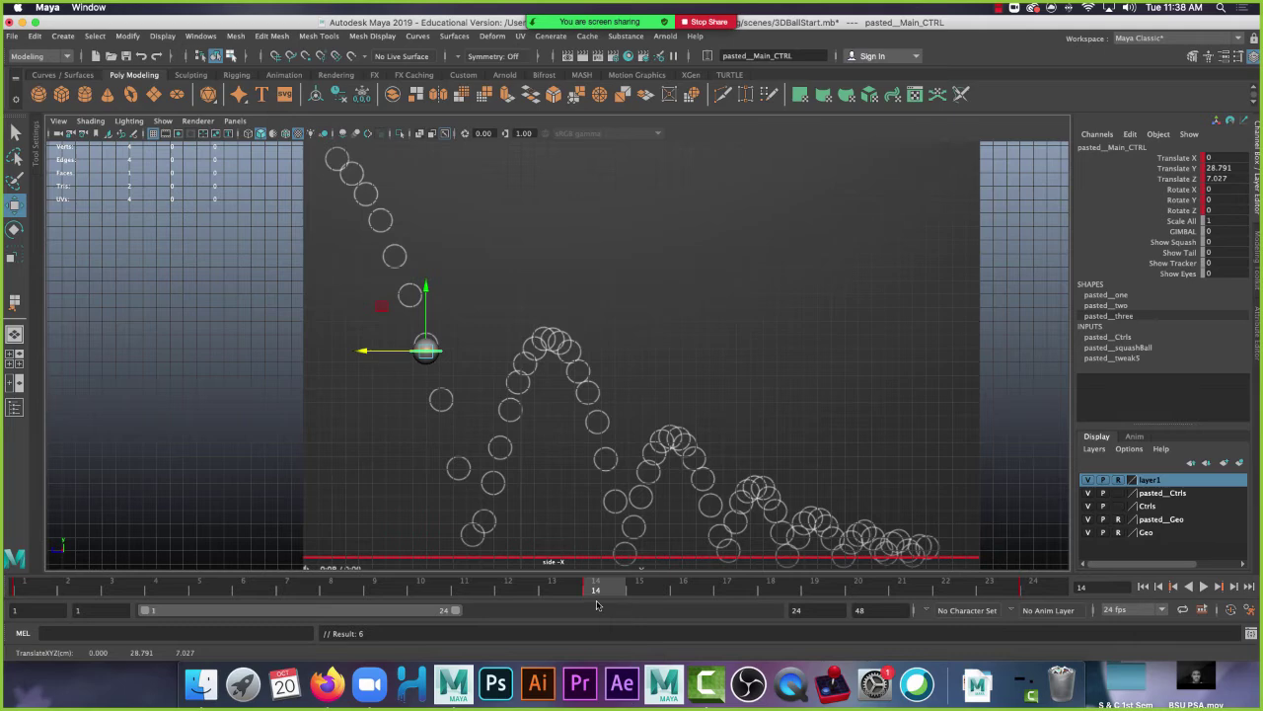
# - Move the pasted ball controller at frame 9 to about Translate Y 35.05 and Translate Z 8.38, and key it
pyautogui.click(383, 588)
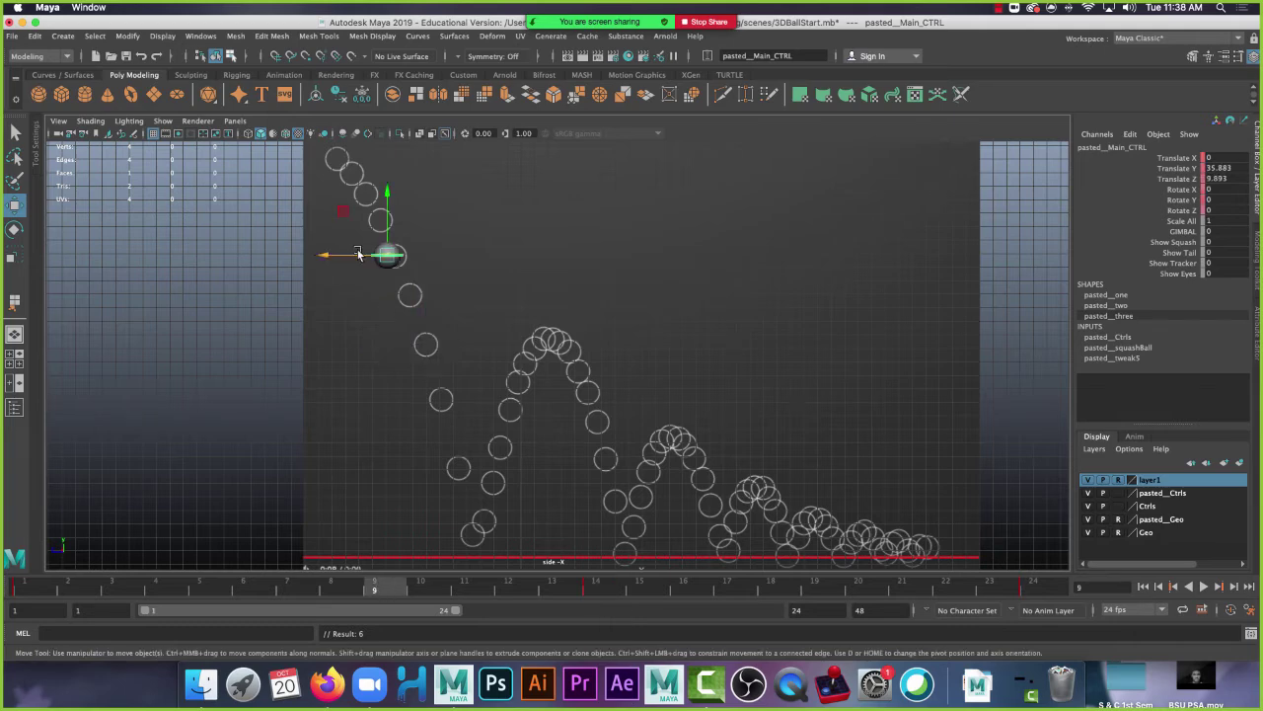
pyautogui.moveTo(385, 208); pyautogui.dragTo(385, 219)
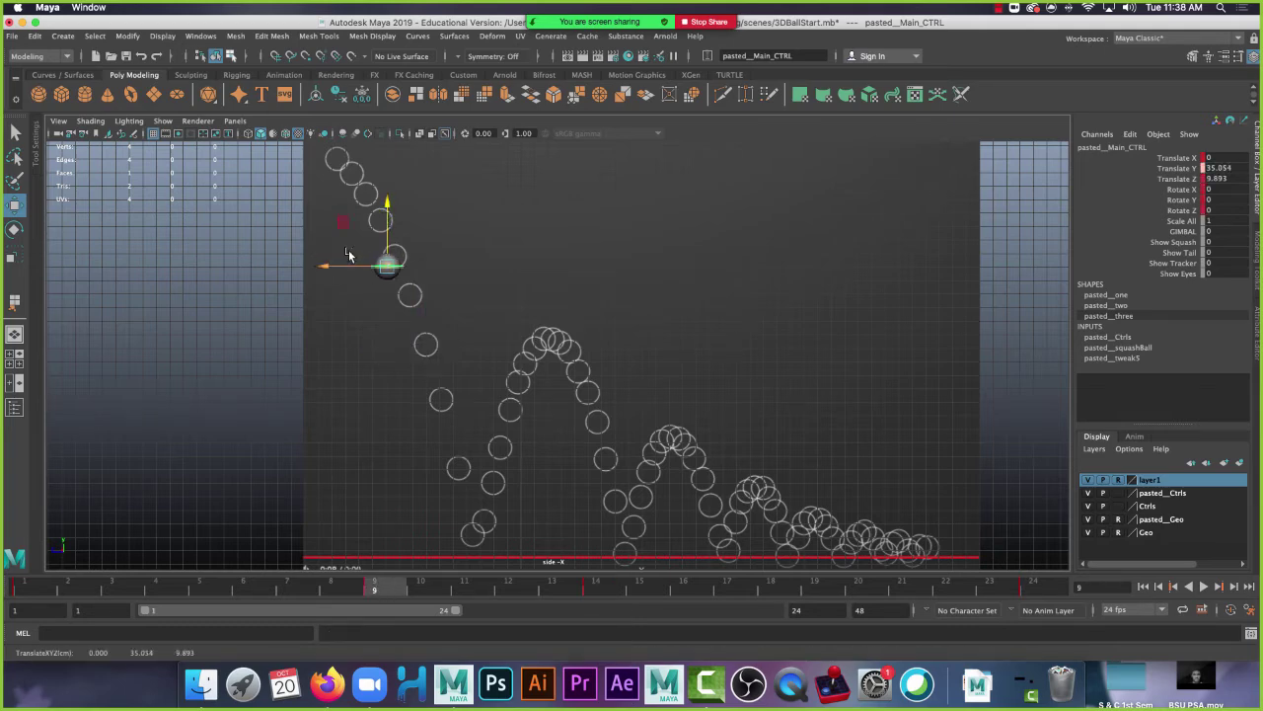
pyautogui.moveTo(347, 267); pyautogui.dragTo(364, 275)
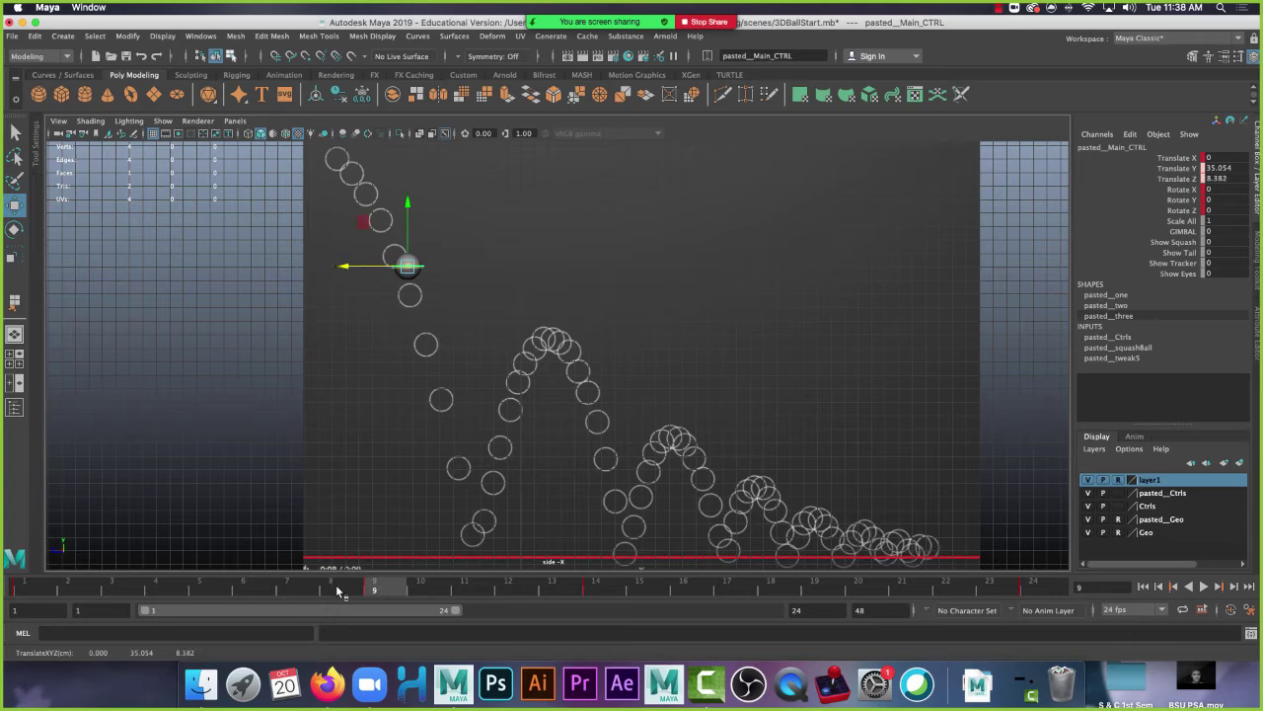
# - Select frames 8 to 15 on the time slider and move the ball's keys from frames 9 and 14 to frames 11 and 16
pyautogui.keyDown('shift'); pyautogui.moveTo(331, 585); pyautogui.dragTo(498, 588); pyautogui.keyUp('shift')
pyautogui.keyDown('shift'); pyautogui.moveTo(618, 602); pyautogui.dragTo(637, 598); pyautogui.keyUp('shift')
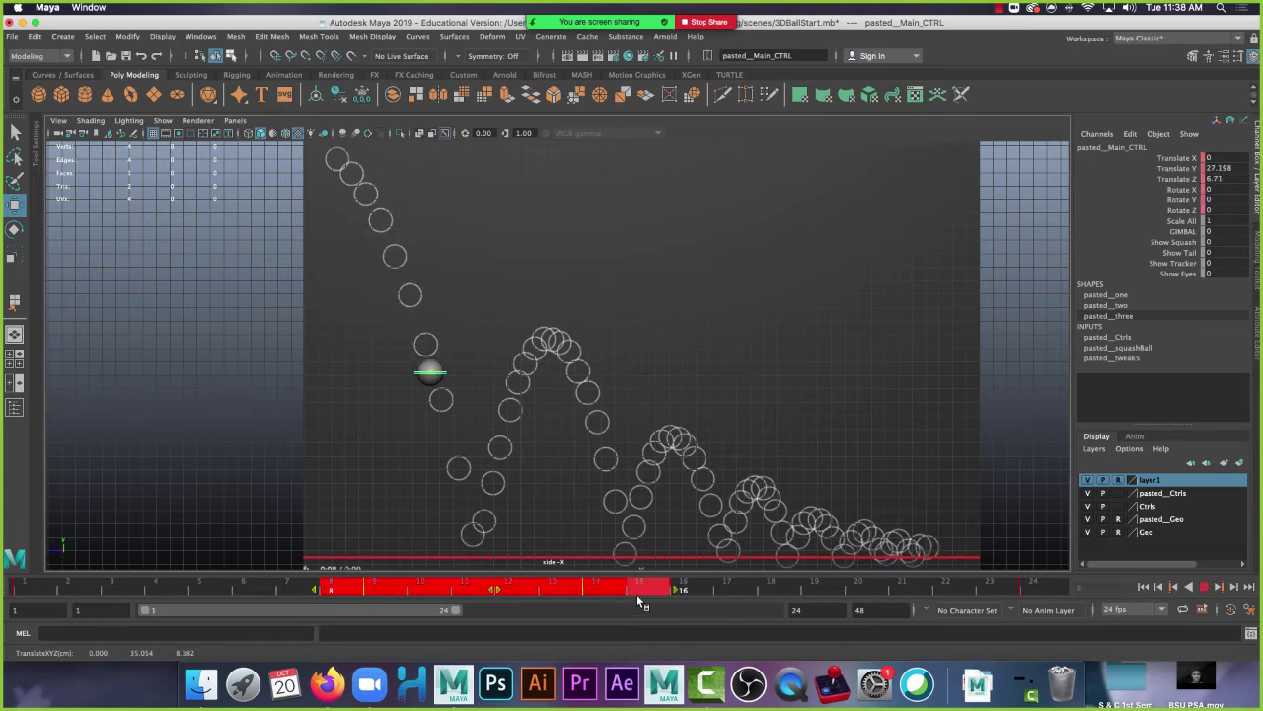
pyautogui.keyDown('shift'); pyautogui.moveTo(637, 594); pyautogui.dragTo(619, 592); pyautogui.keyUp('shift')
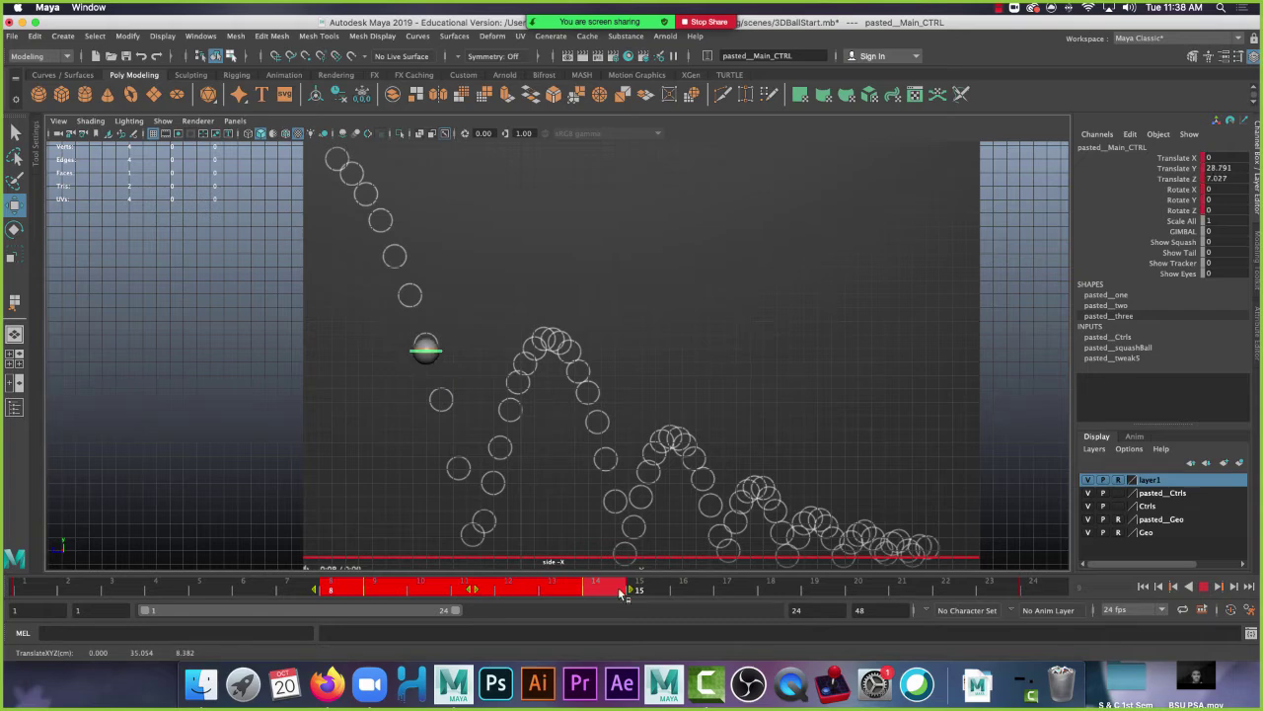
pyautogui.click(484, 590)
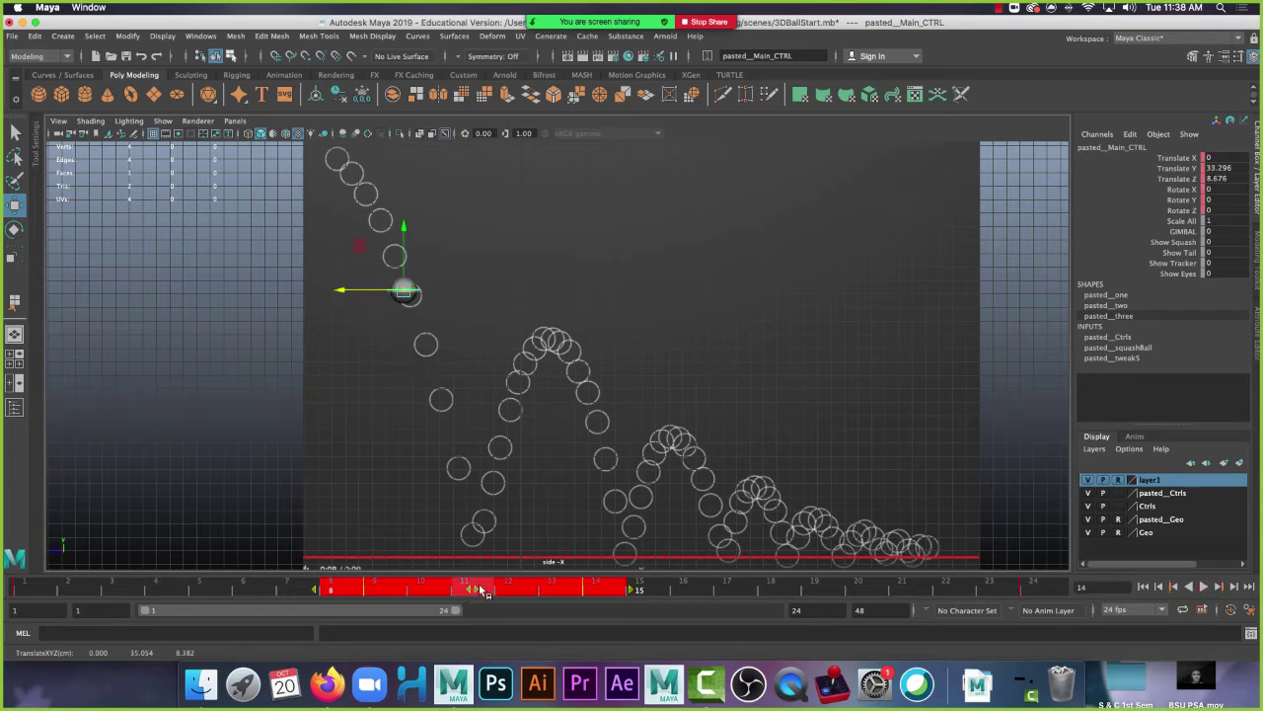
pyautogui.moveTo(483, 590); pyautogui.dragTo(500, 640)
pyautogui.moveTo(385, 639); pyautogui.dragTo(545, 645)
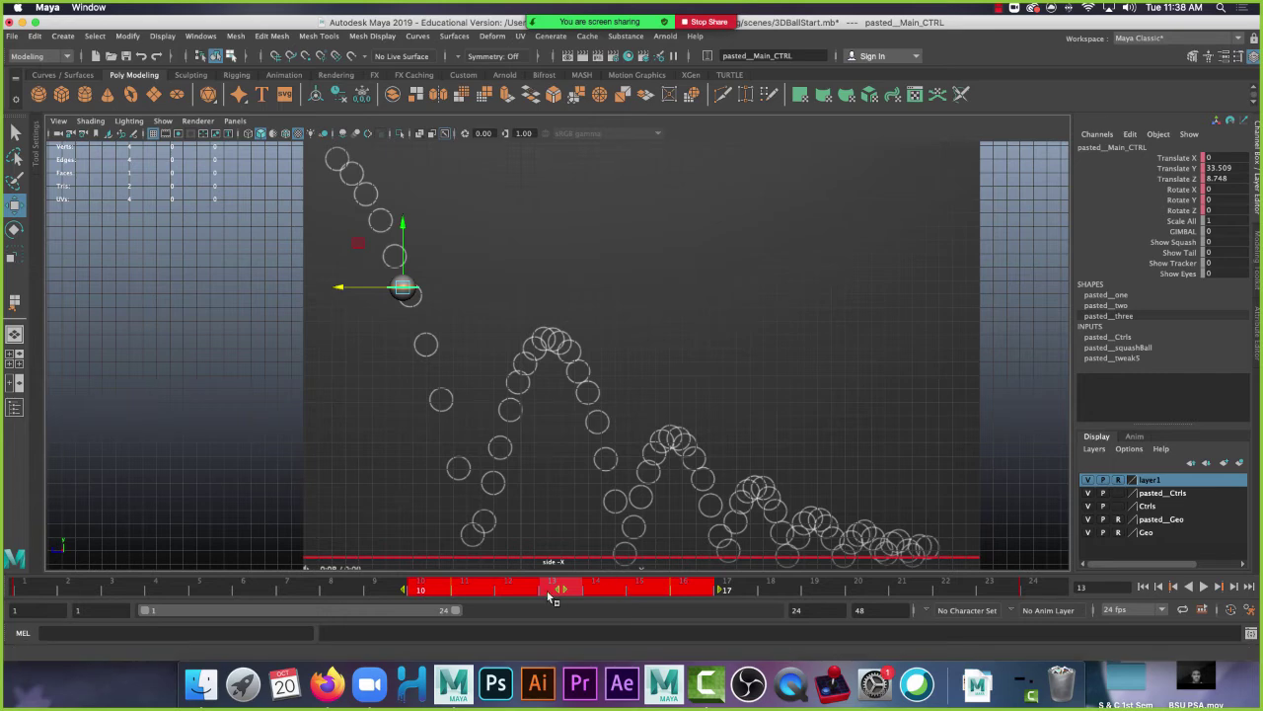
pyautogui.click(446, 590)
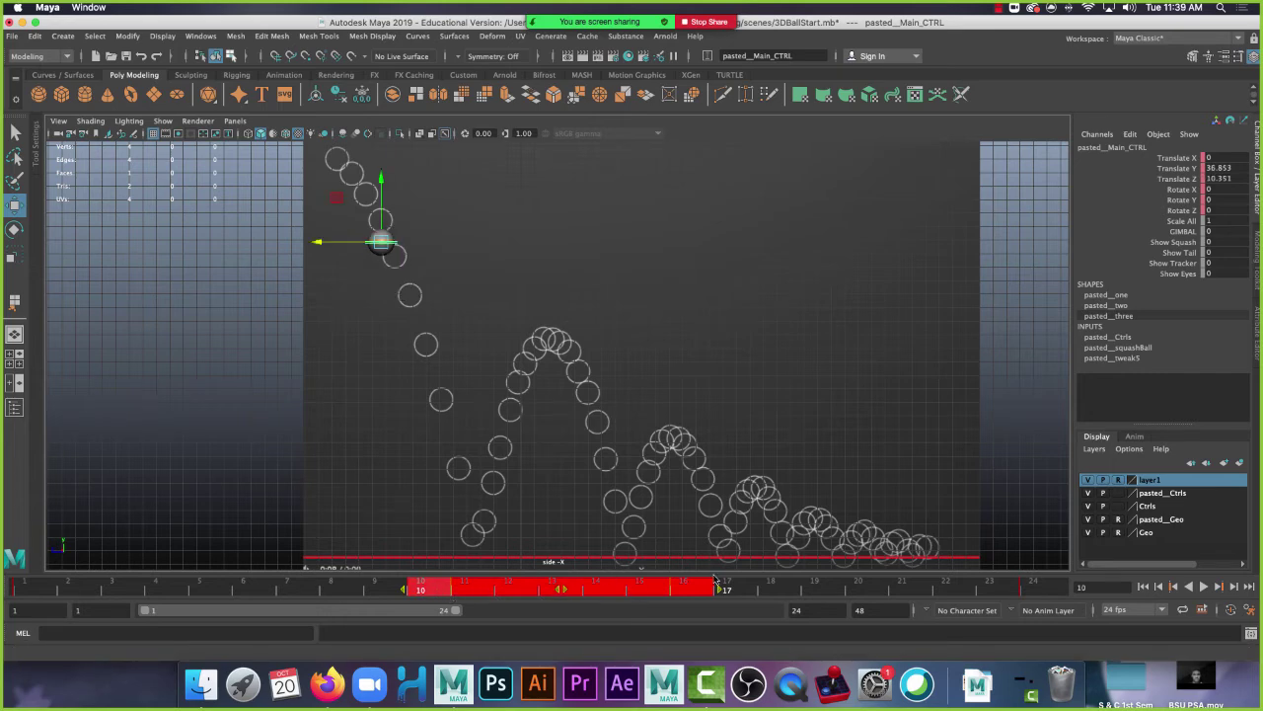
pyautogui.click(780, 590)
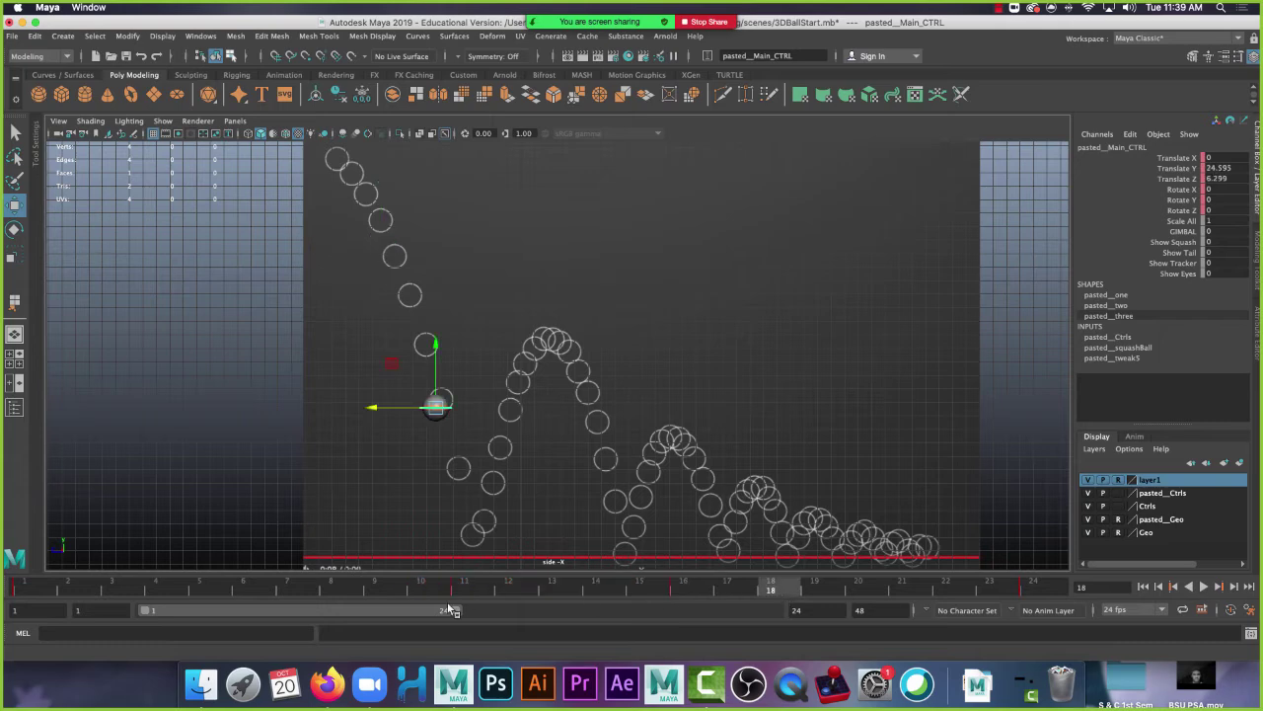
# - Try to move the single key from frame 16 to frame 18, and undo the move
pyautogui.click(529, 589)
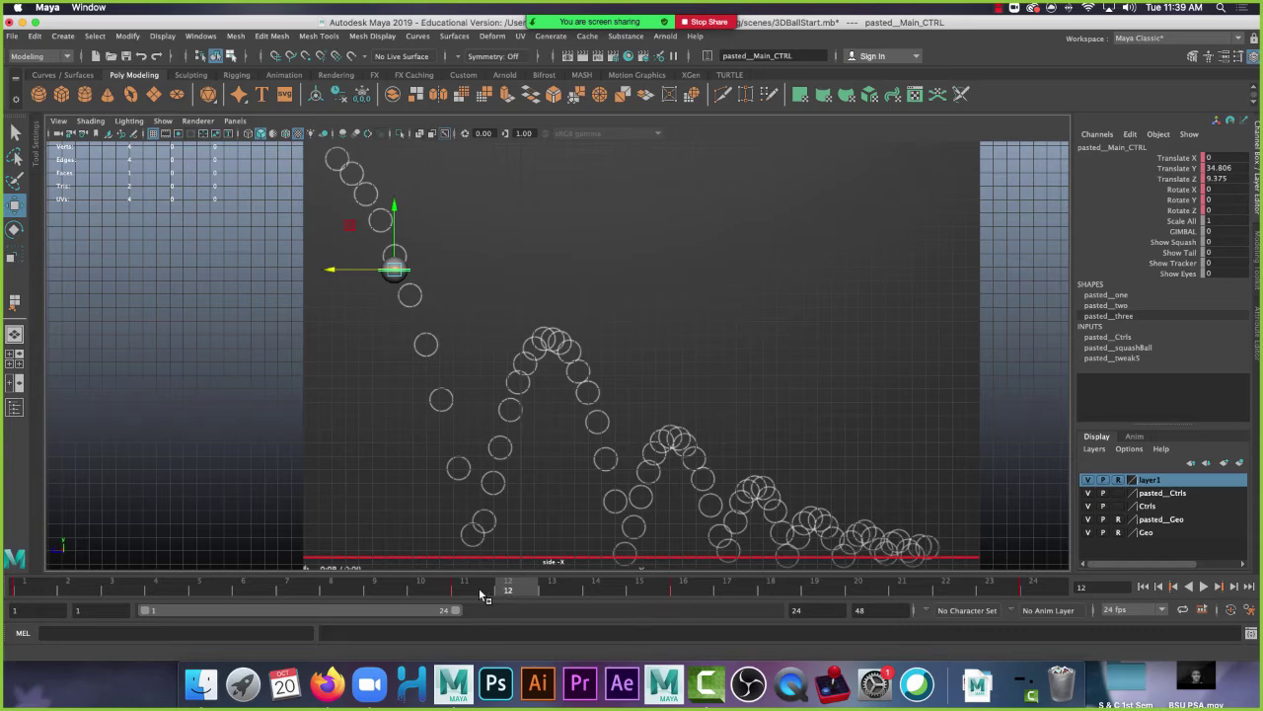
pyautogui.moveTo(484, 590); pyautogui.dragTo(688, 592)
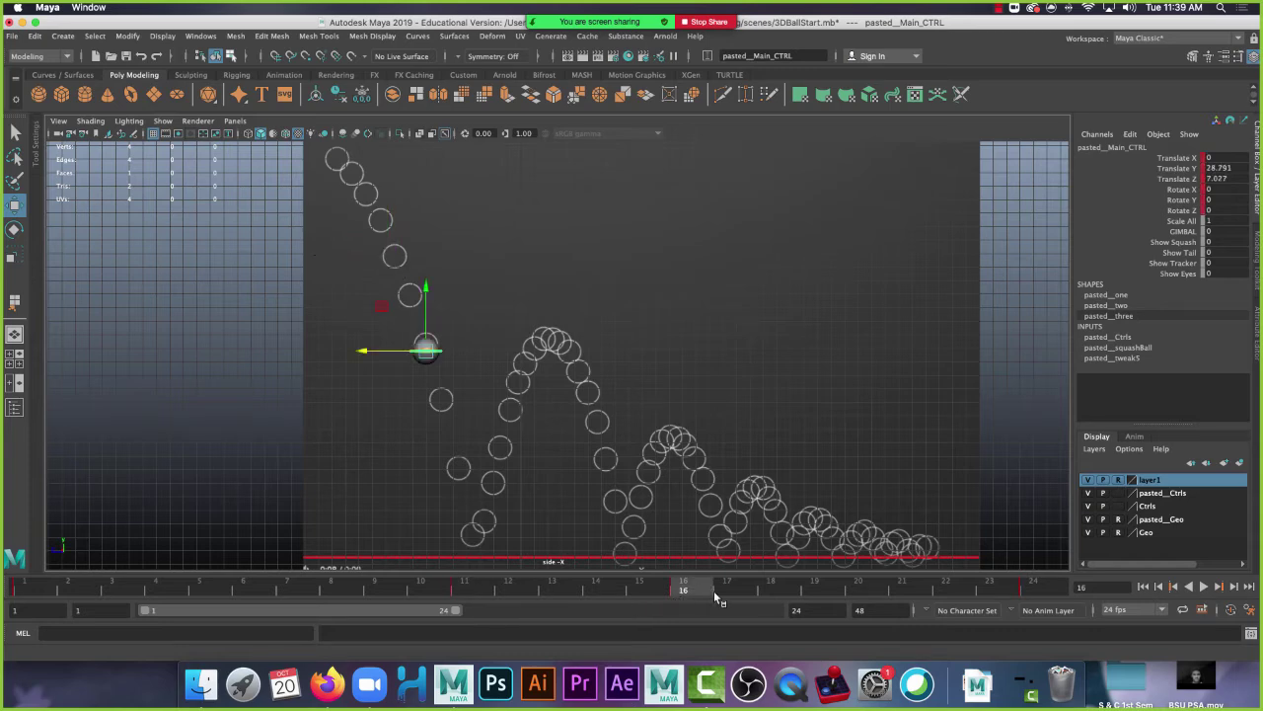
pyautogui.keyDown('shift'); pyautogui.click(691, 592); pyautogui.keyUp('shift')
pyautogui.moveTo(693, 592); pyautogui.dragTo(780, 590)
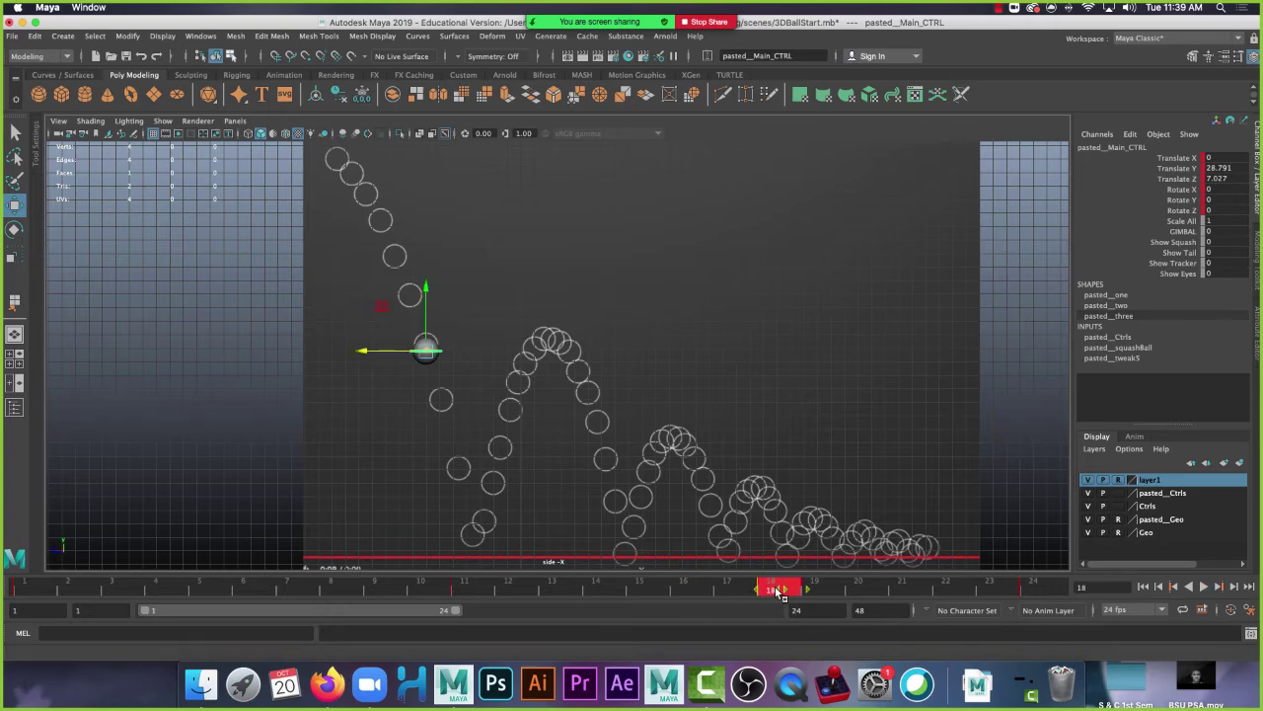
pyautogui.press('z')
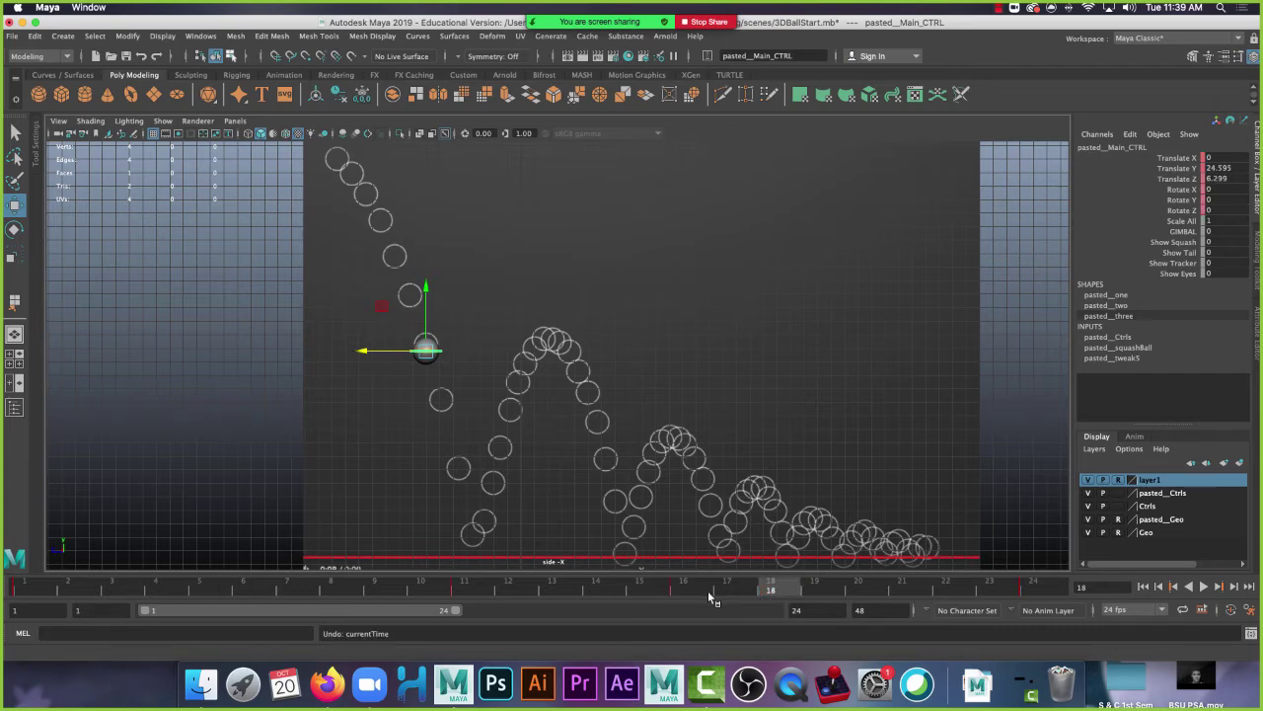
# - Add two inbetweens at frame 13 to push the following keys two frames further along
pyautogui.click(552, 590)
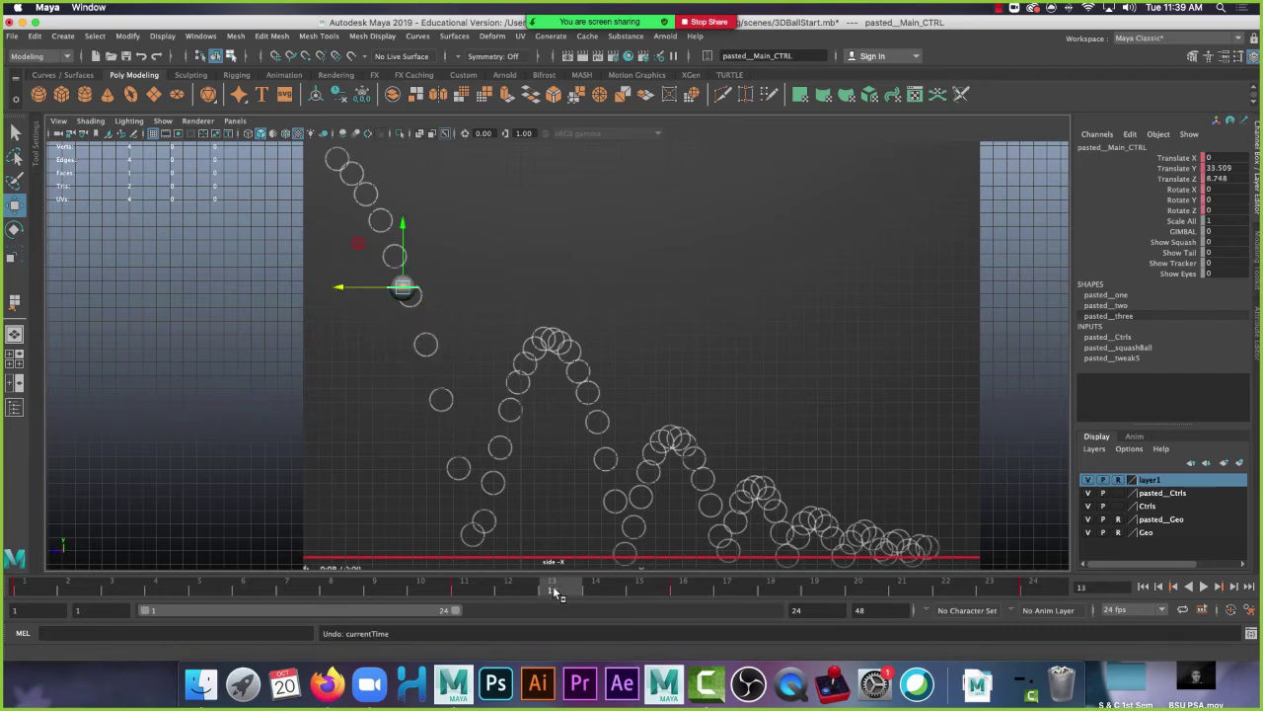
pyautogui.rightClick(553, 591)
pyautogui.moveTo(669, 435)
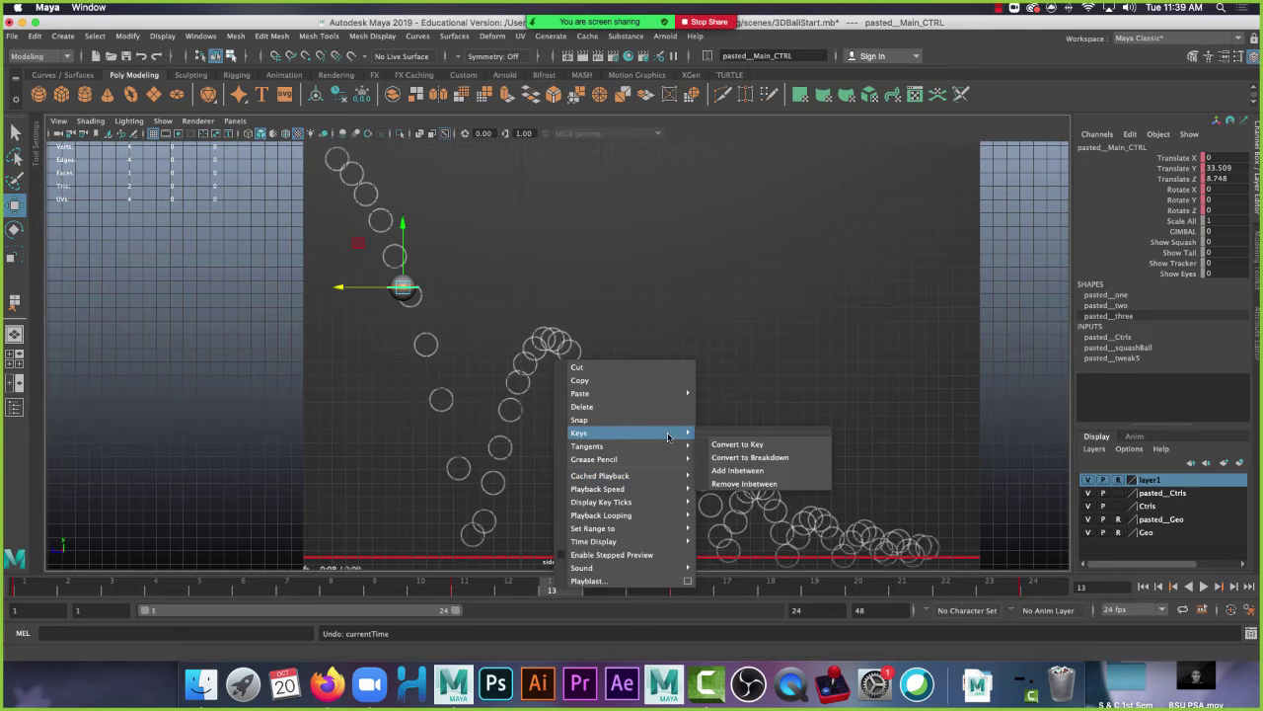
pyautogui.click(741, 472)
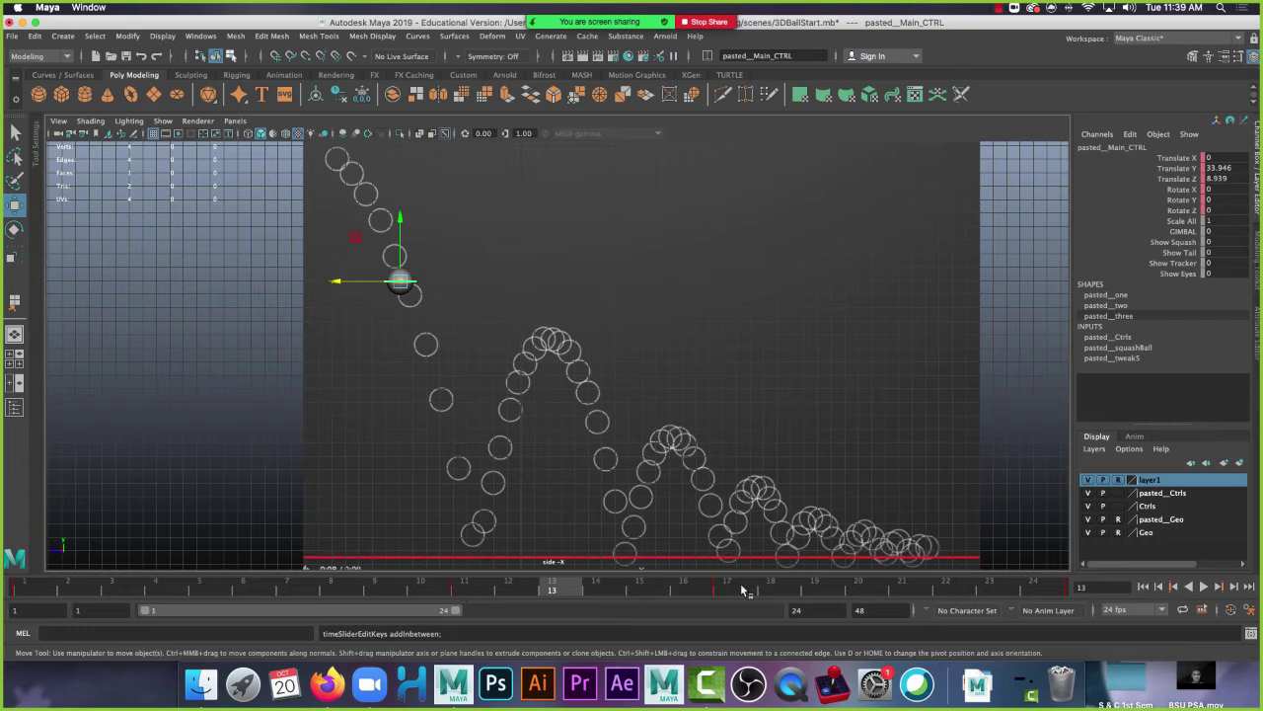
pyautogui.rightClick(553, 586)
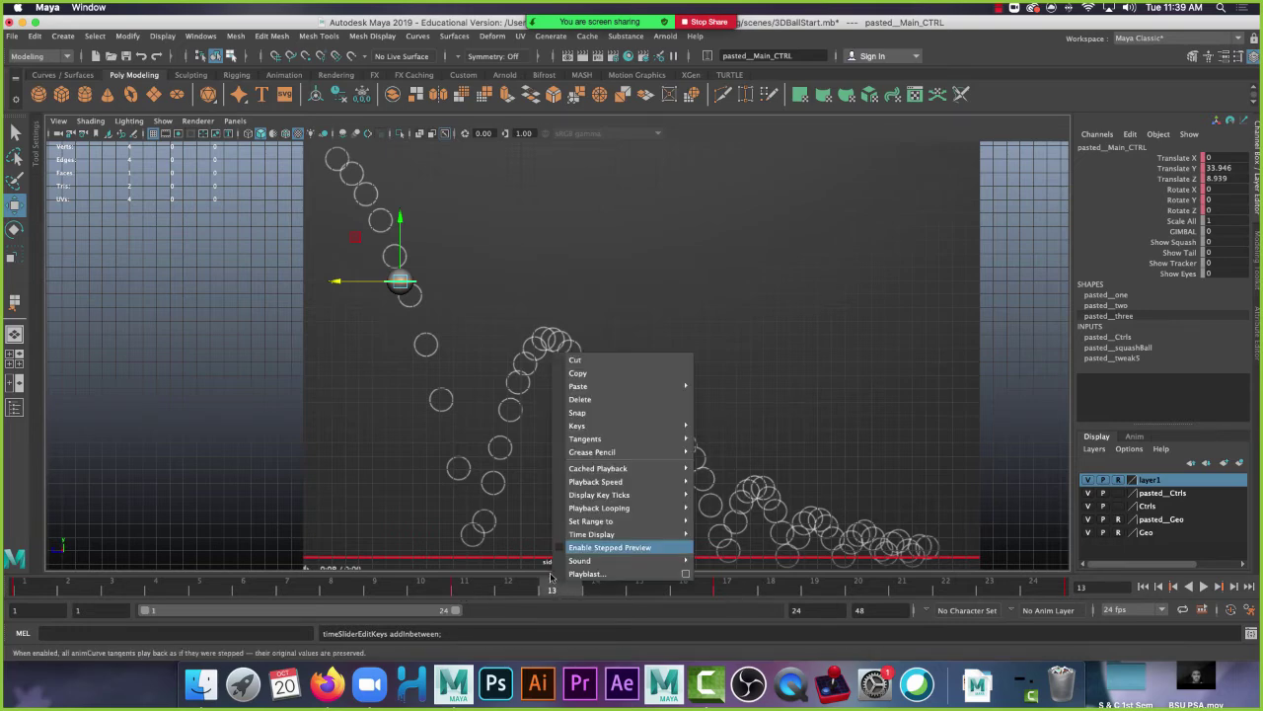
pyautogui.moveTo(637, 432)
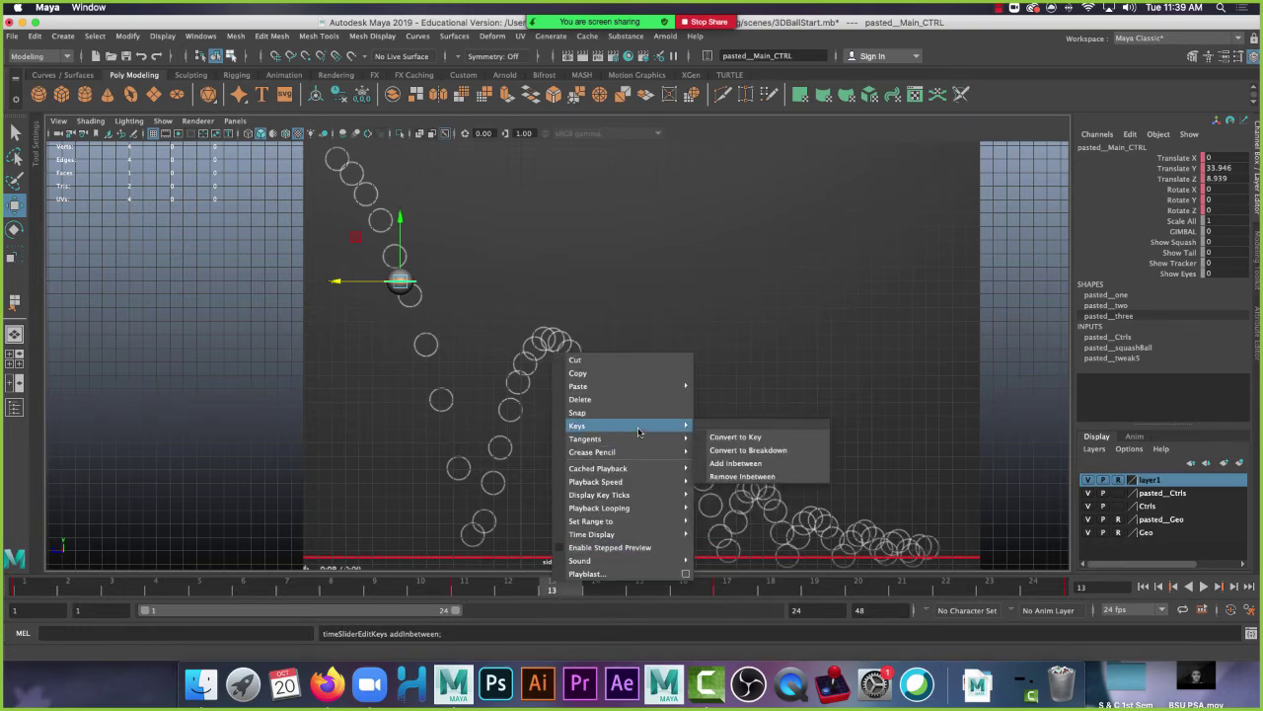
pyautogui.click(766, 463)
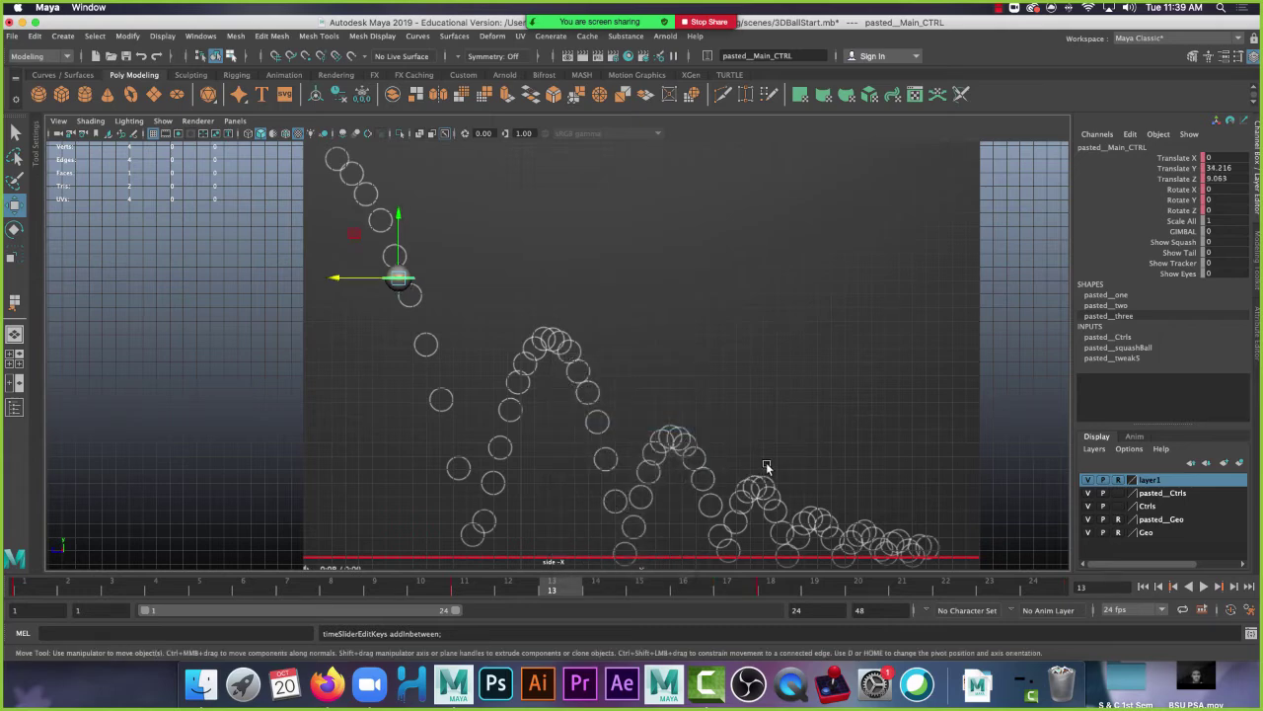
# - Repeat the Add Inbetween command six more times at frame 13, pushing the next key to frame 24
pyautogui.press('g')
pyautogui.press('g')
pyautogui.press('g')
pyautogui.press('g')
pyautogui.press('g')
pyautogui.press('g')
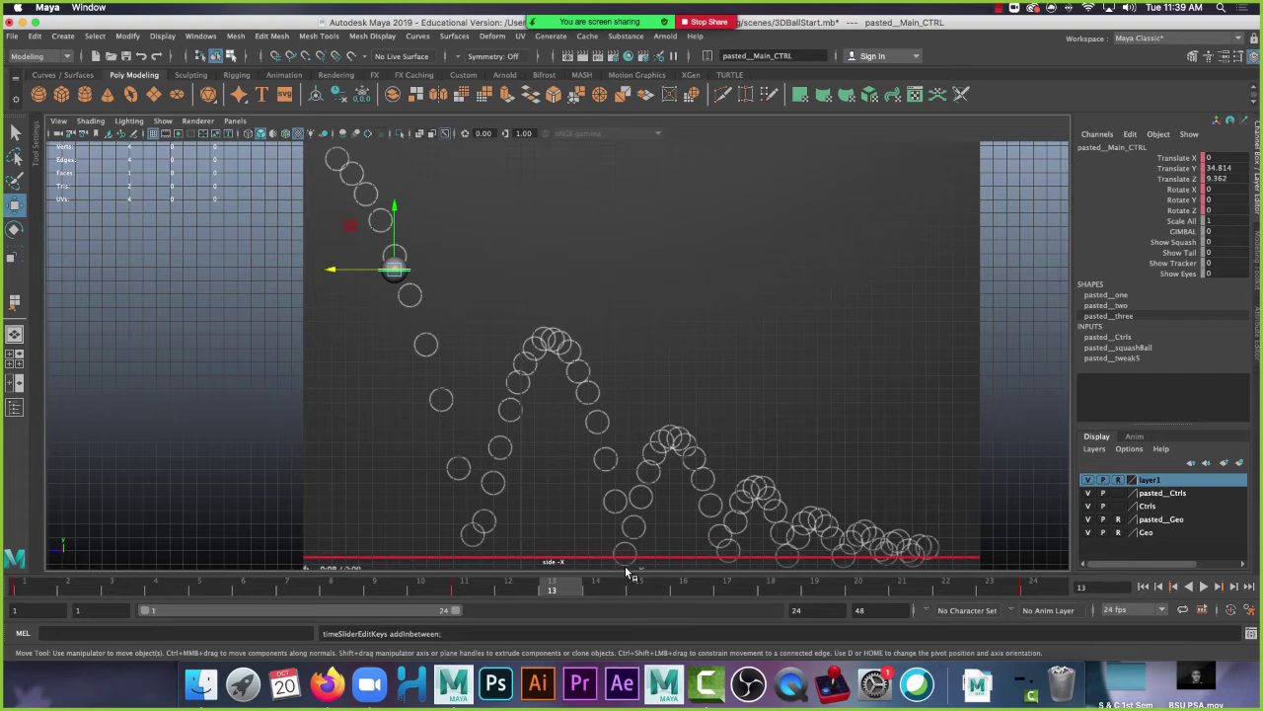
# - Remove inbetweens at frame 13 repeatedly until the next key is back at frame 17
pyautogui.rightClick(570, 588)
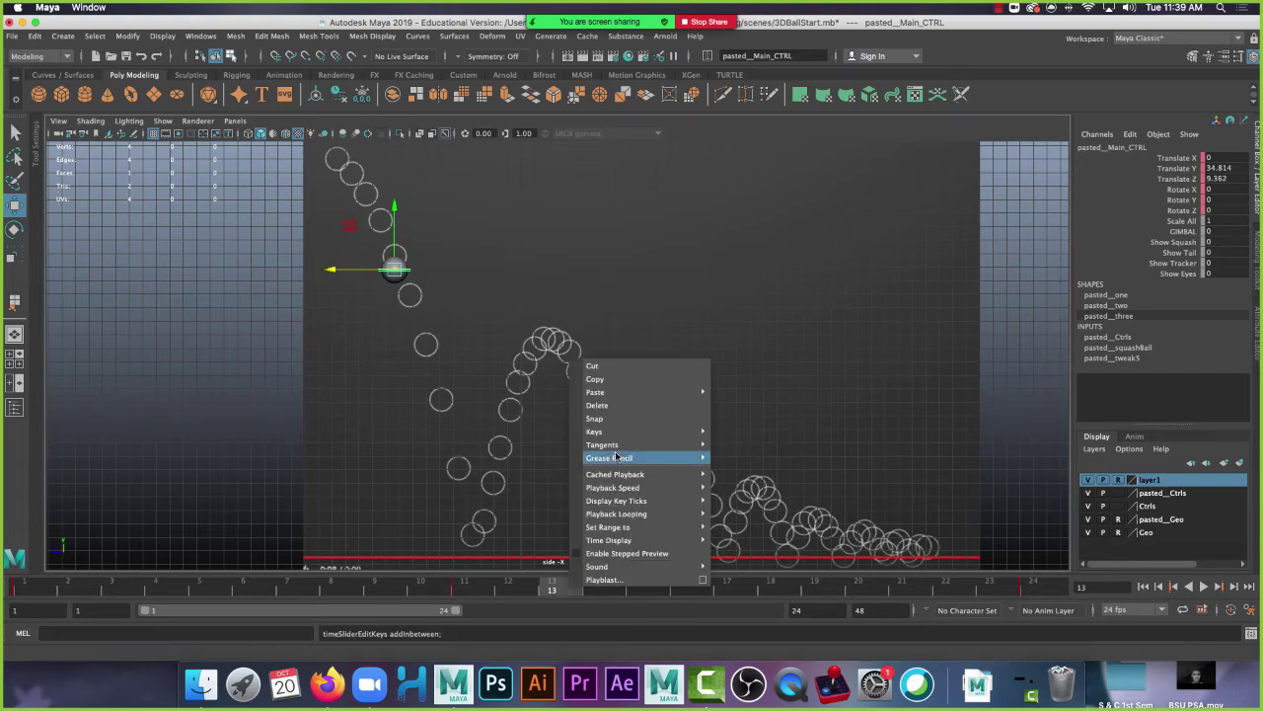
pyautogui.moveTo(691, 431)
pyautogui.click(778, 482)
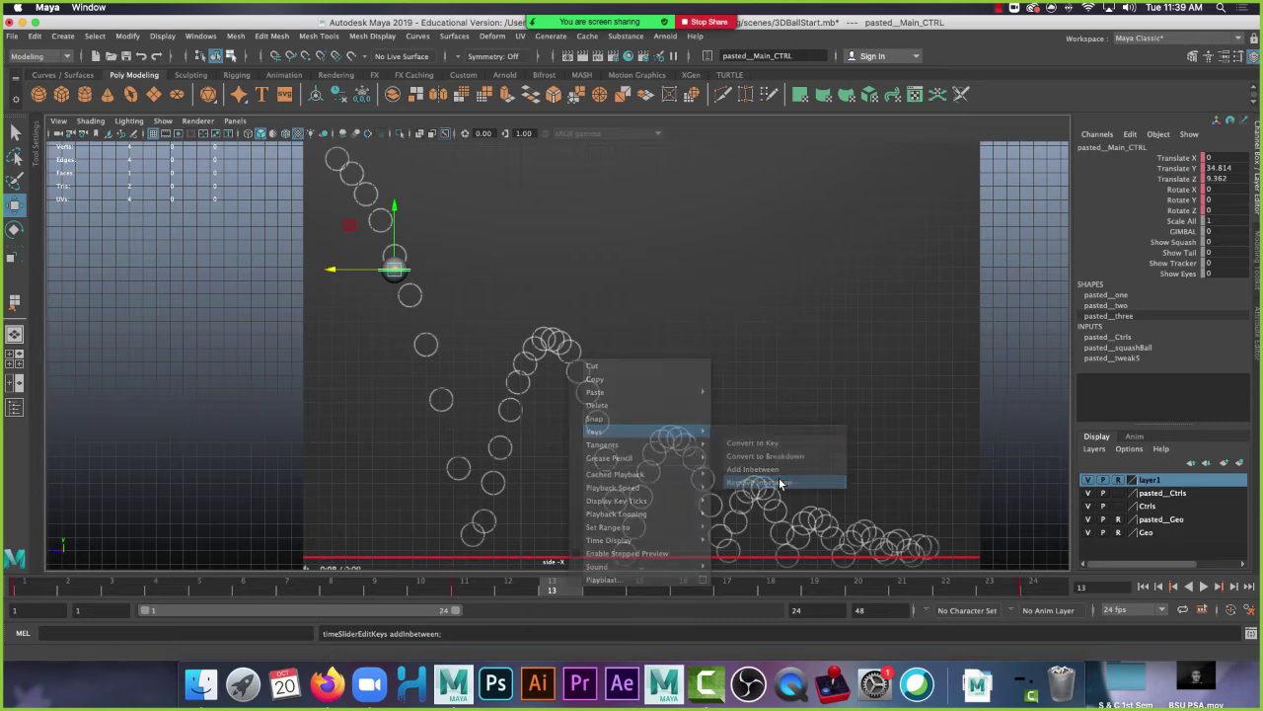
pyautogui.press('g')
pyautogui.press('g')
pyautogui.press('g')
pyautogui.press('g')
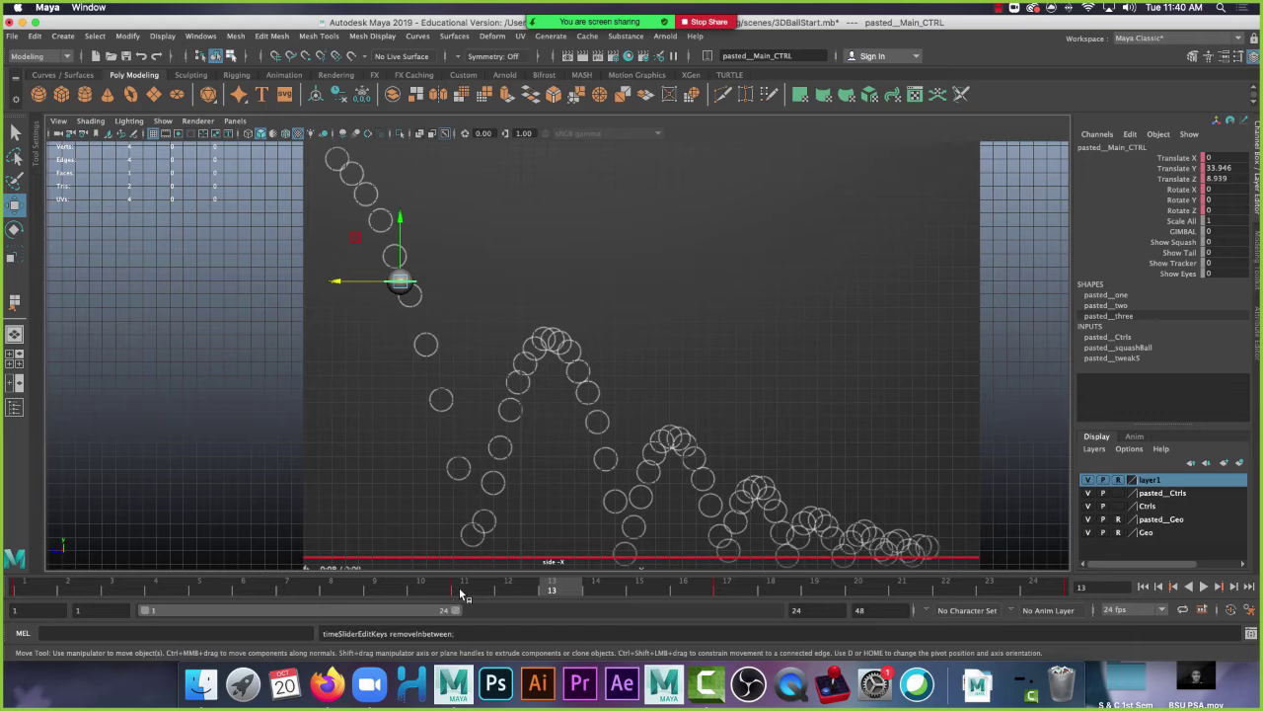
# - Try selecting the time range from the key at frame 11 through the key at frame 17, and clear the selection
pyautogui.keyDown('shift'); pyautogui.moveTo(460, 593); pyautogui.dragTo(758, 589); pyautogui.keyUp('shift')
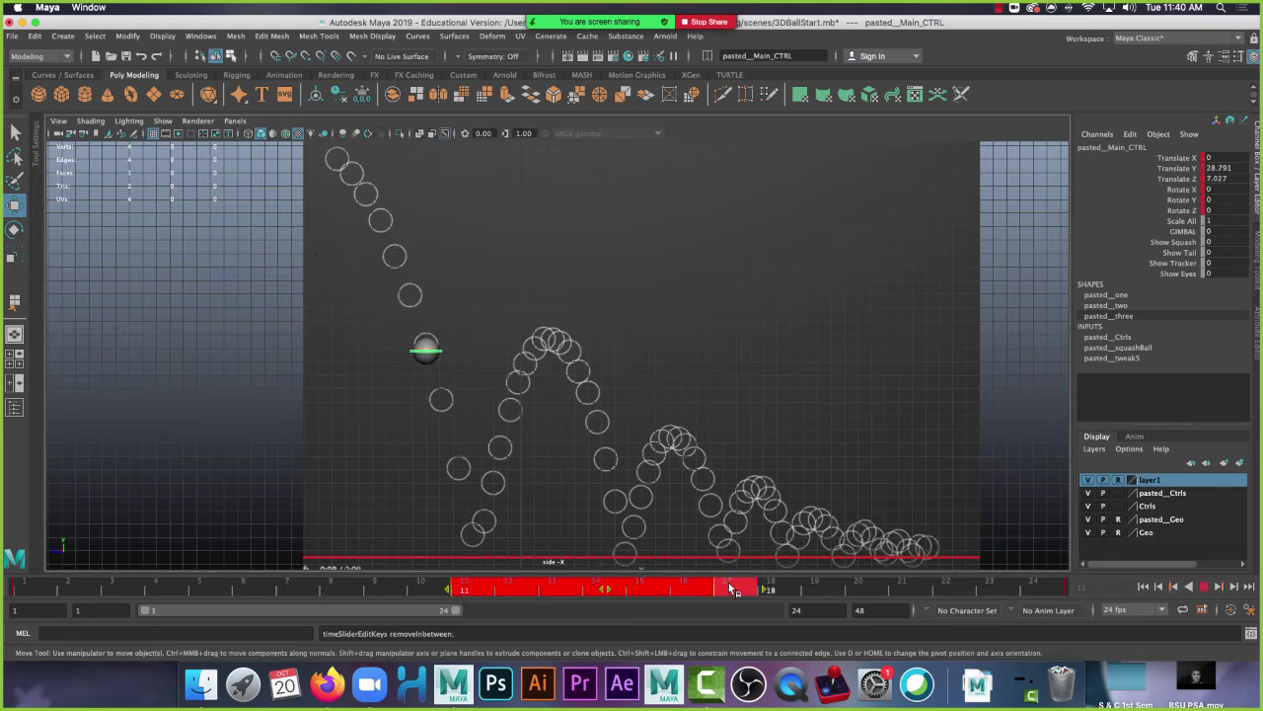
pyautogui.click(455, 590)
pyautogui.click(444, 592)
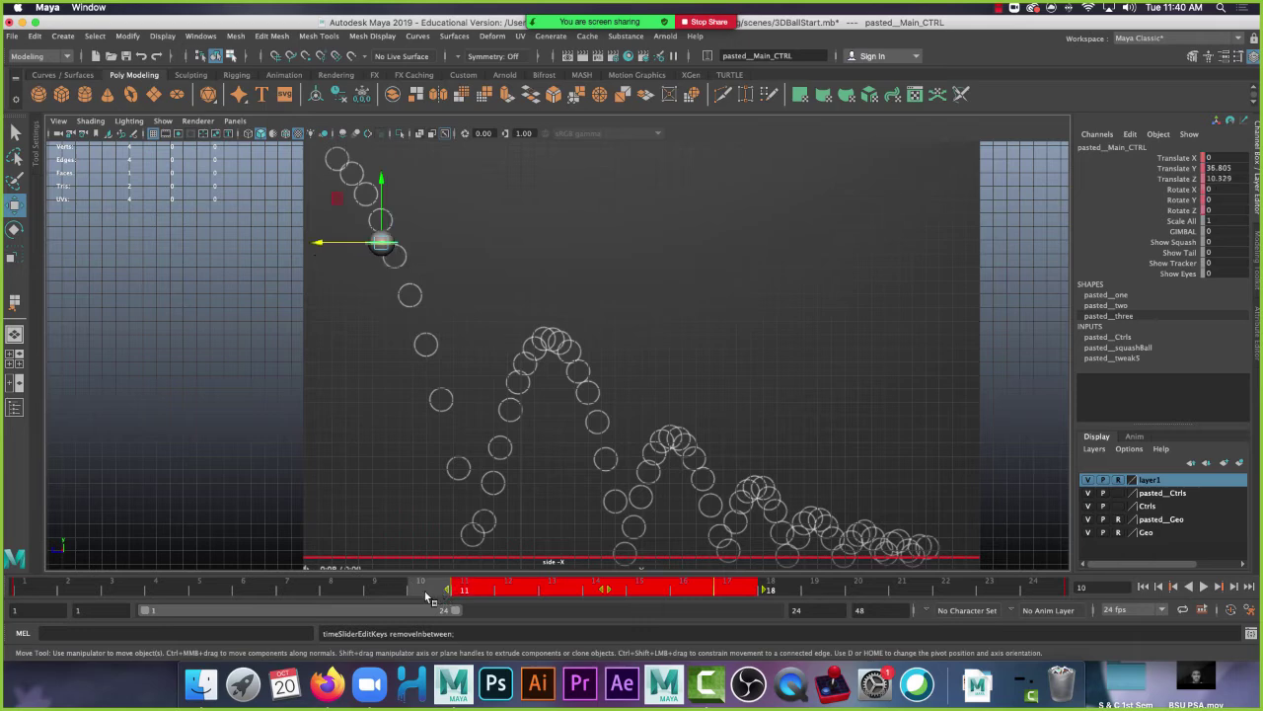
pyautogui.click(359, 590)
pyautogui.keyDown('shift'); pyautogui.click(463, 590); pyautogui.keyUp('shift')
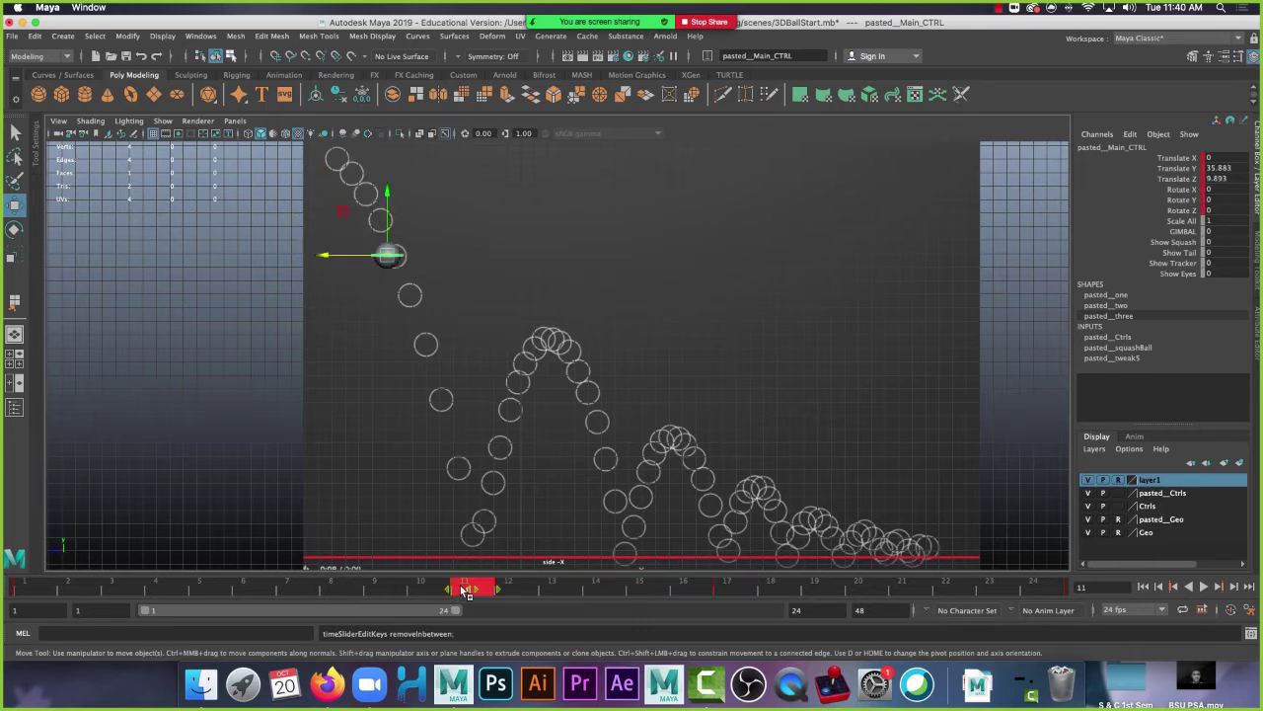
pyautogui.keyDown('shift'); pyautogui.moveTo(466, 590); pyautogui.dragTo(758, 590); pyautogui.keyUp('shift')
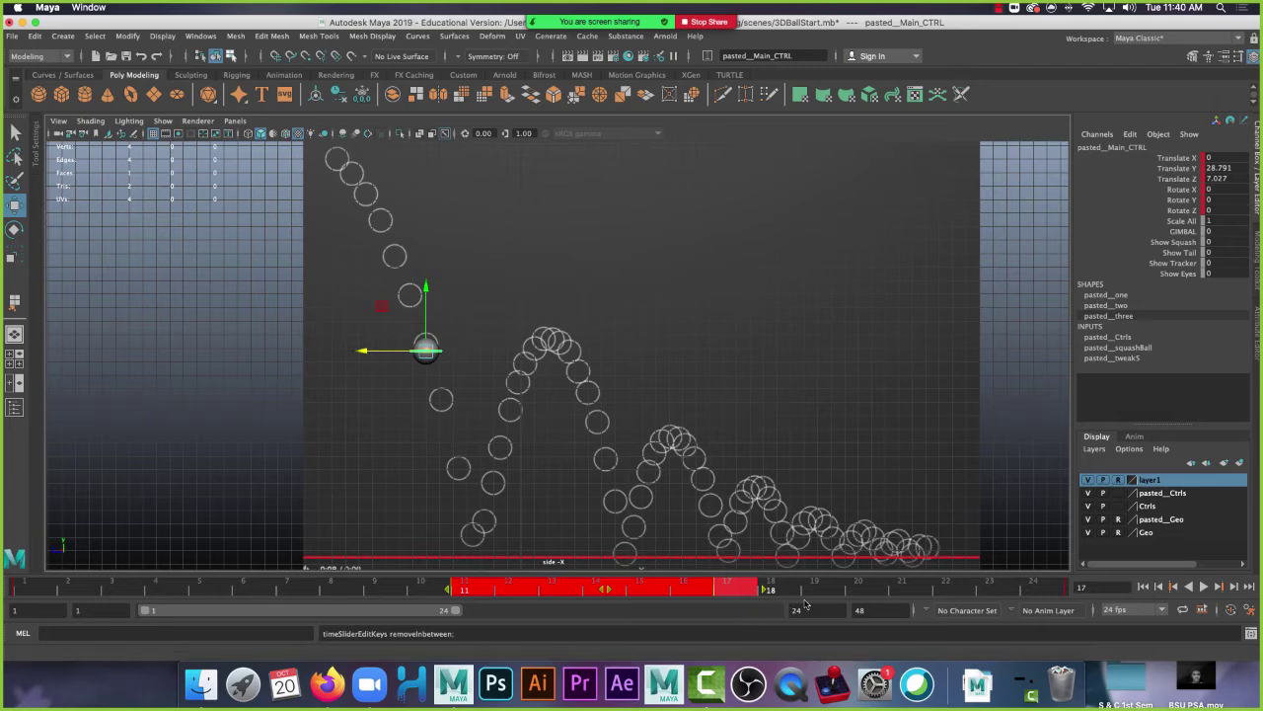
pyautogui.click(470, 593)
pyautogui.click(470, 593)
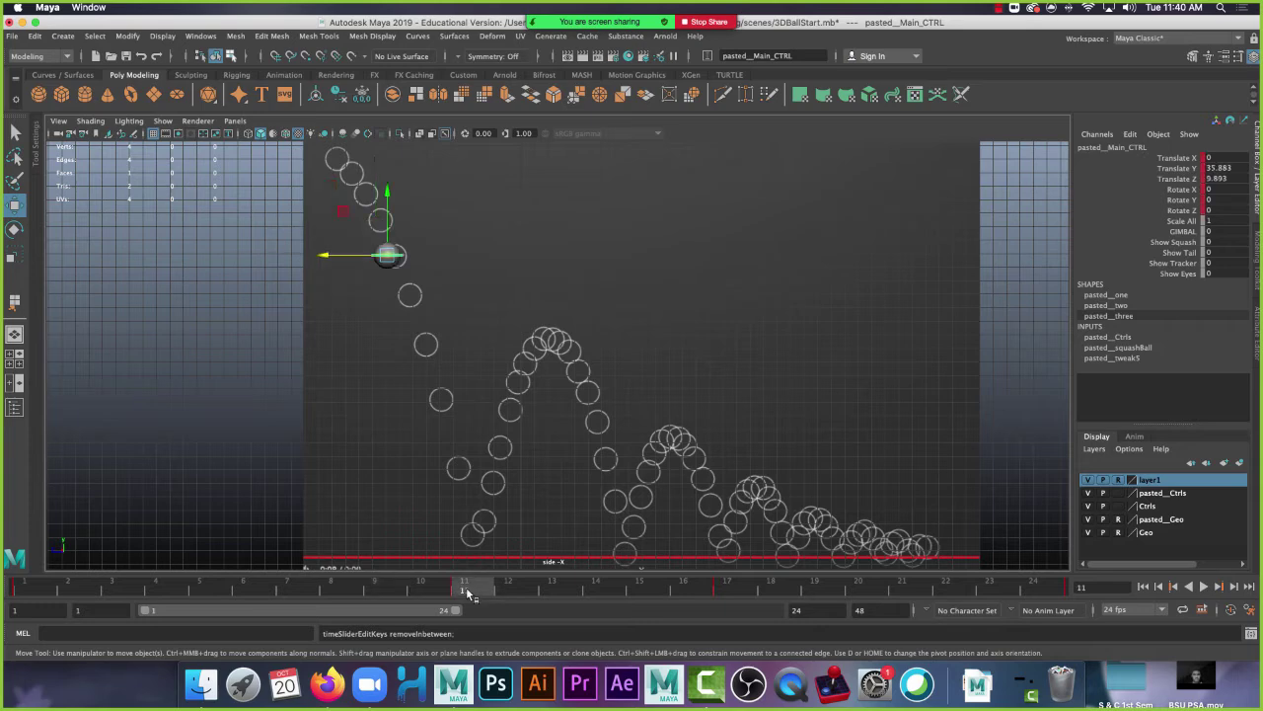
# - Select the keys from frame 11 through frame 17 and scale their timing down so the range ends at frame 13
pyautogui.keyDown('shift'); pyautogui.moveTo(468, 592); pyautogui.dragTo(736, 589); pyautogui.keyUp('shift')
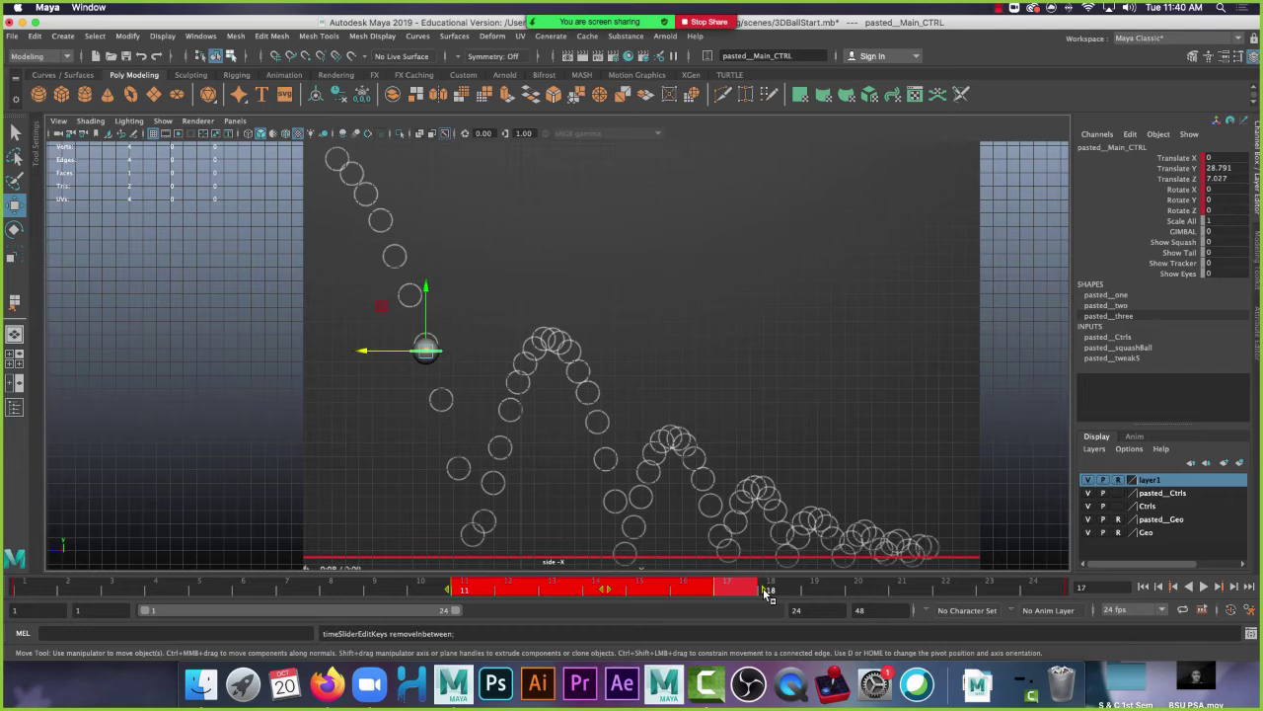
pyautogui.moveTo(767, 592); pyautogui.dragTo(572, 607)
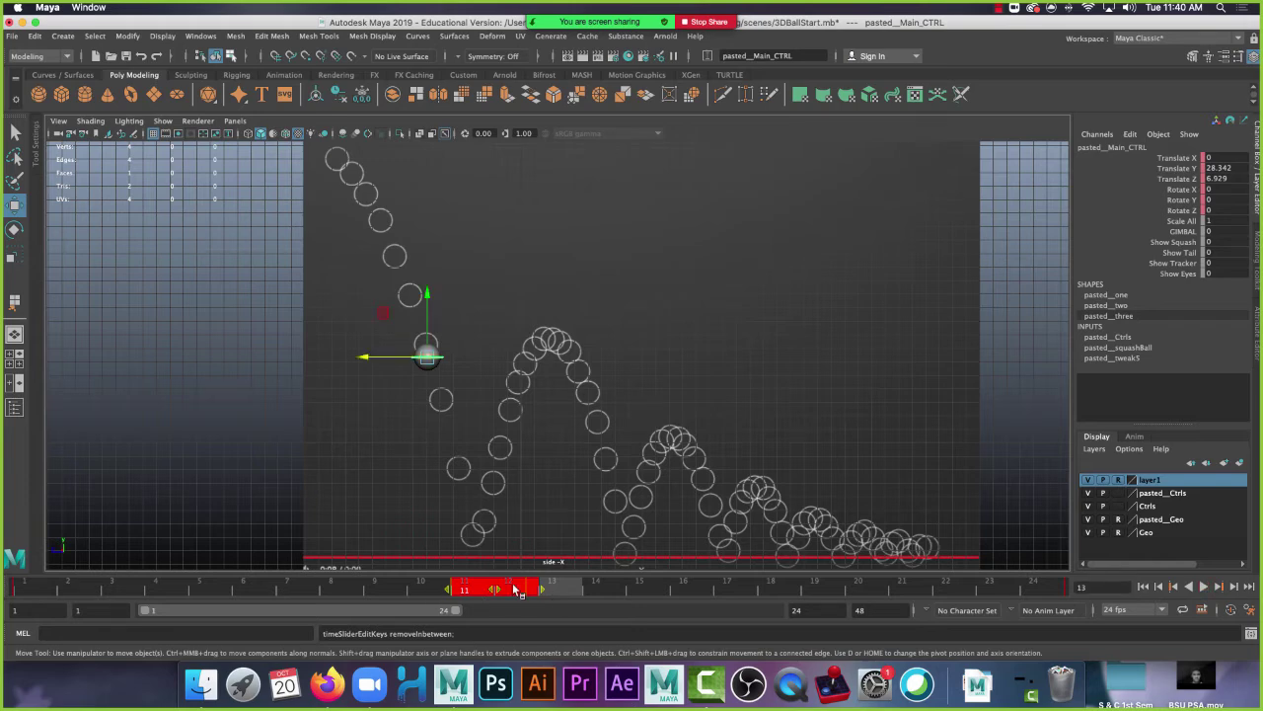
pyautogui.hotkey('alt', ',')
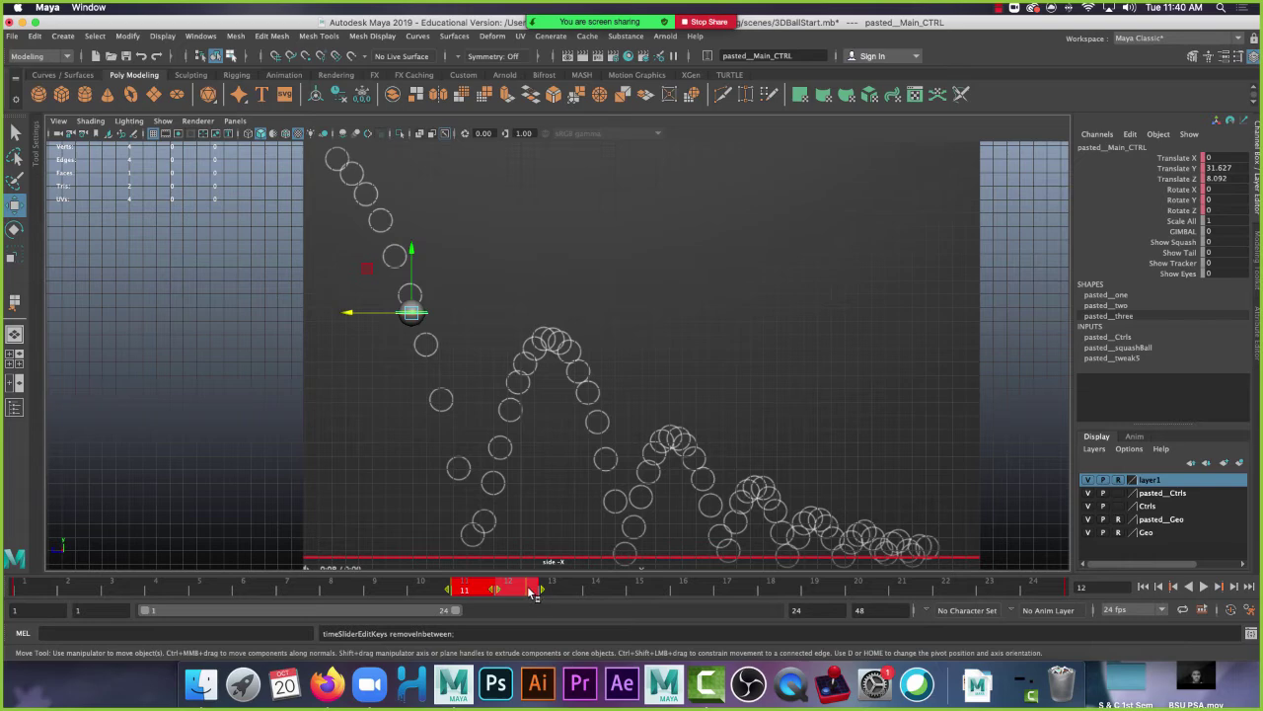
# - Stretch the timing of the selected keys back to frame 18 and on until the range ends at frame 23
pyautogui.moveTo(534, 590); pyautogui.dragTo(720, 590)
pyautogui.moveTo(809, 593)
pyautogui.mouseDown()
pyautogui.moveTo(832, 595)
pyautogui.moveTo(789, 595)
pyautogui.mouseUp()
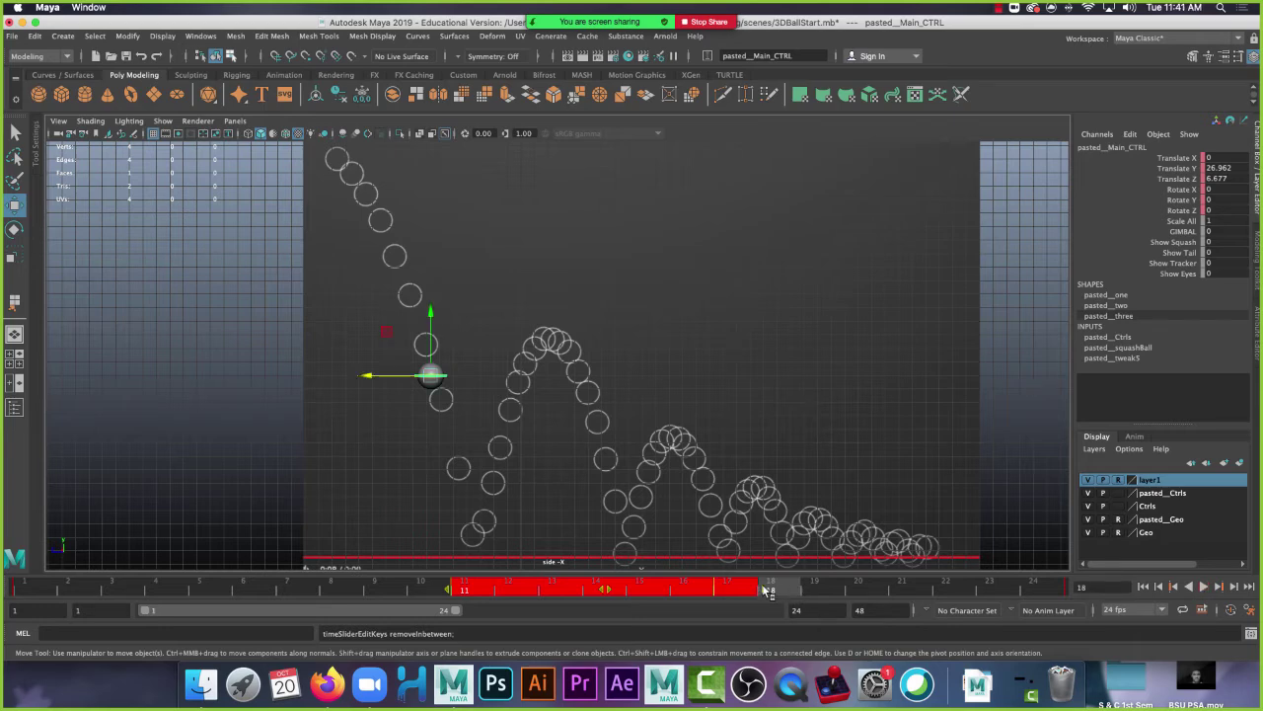
pyautogui.moveTo(766, 590); pyautogui.dragTo(992, 591)
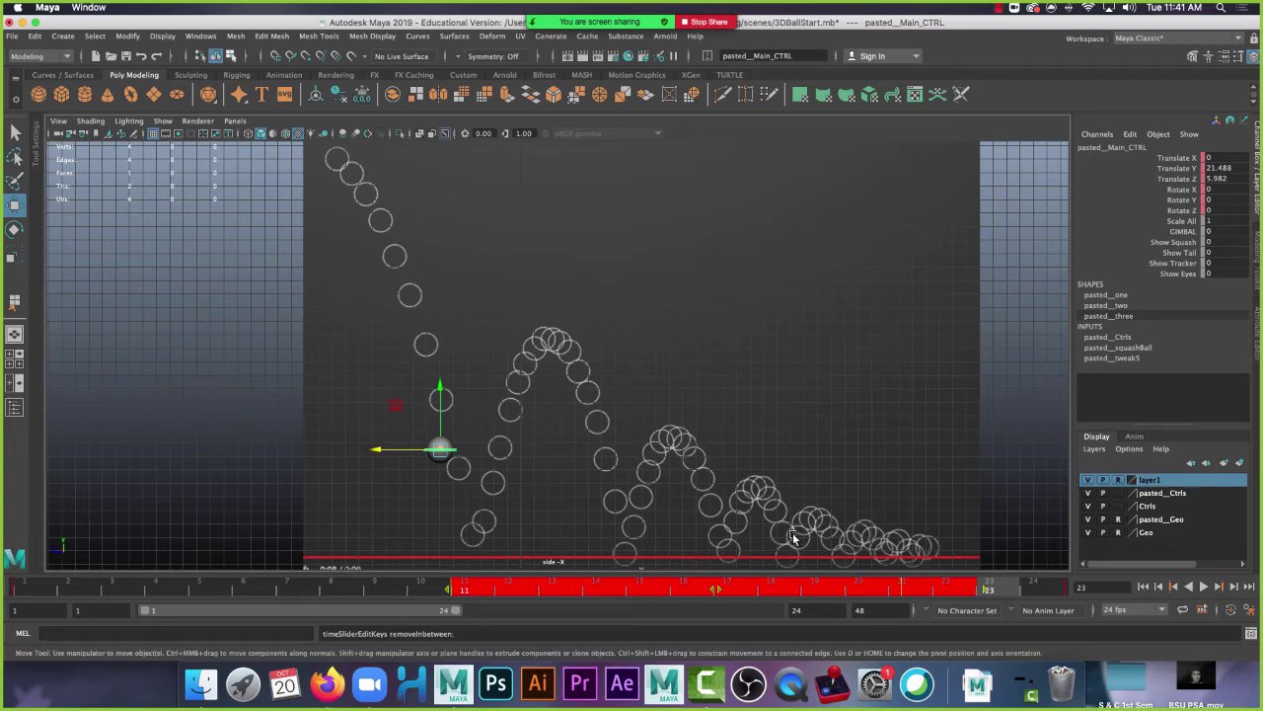
# - Deselect the ball controller, reopen the scene 3DBallStart.mb without saving the changes, and maximize the side view
pyautogui.click(276, 353)
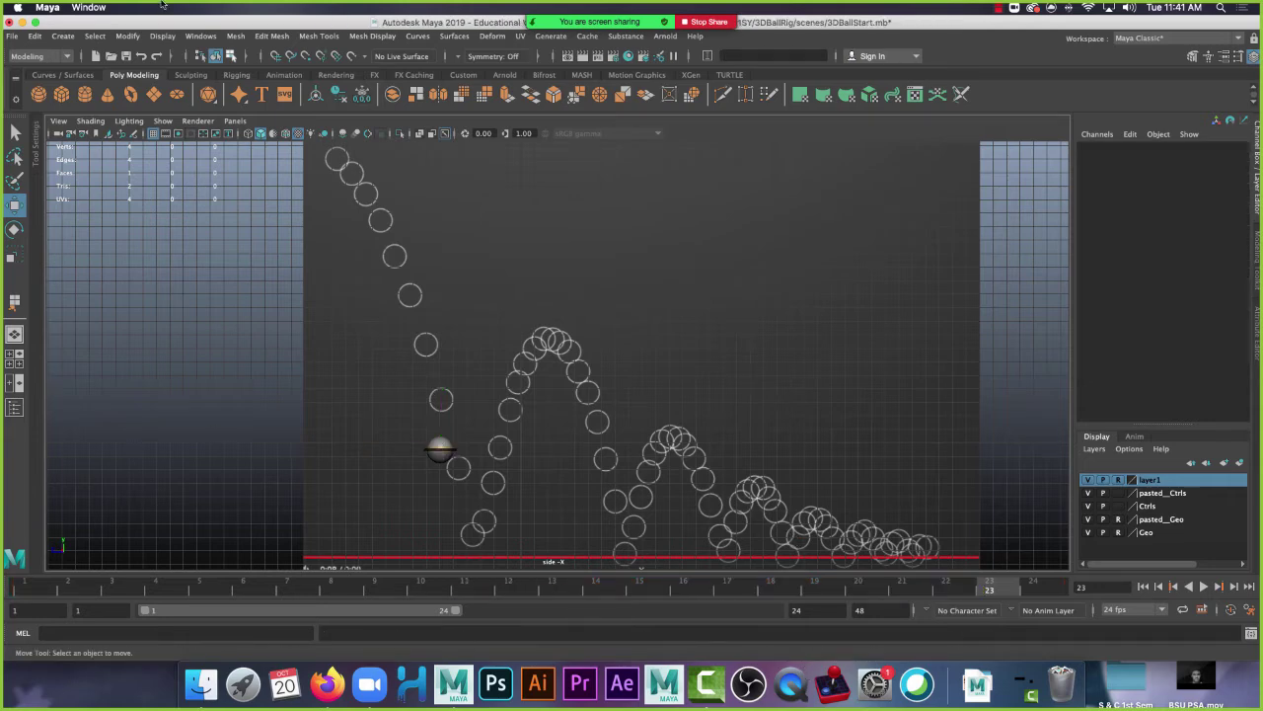
pyautogui.click(108, 55)
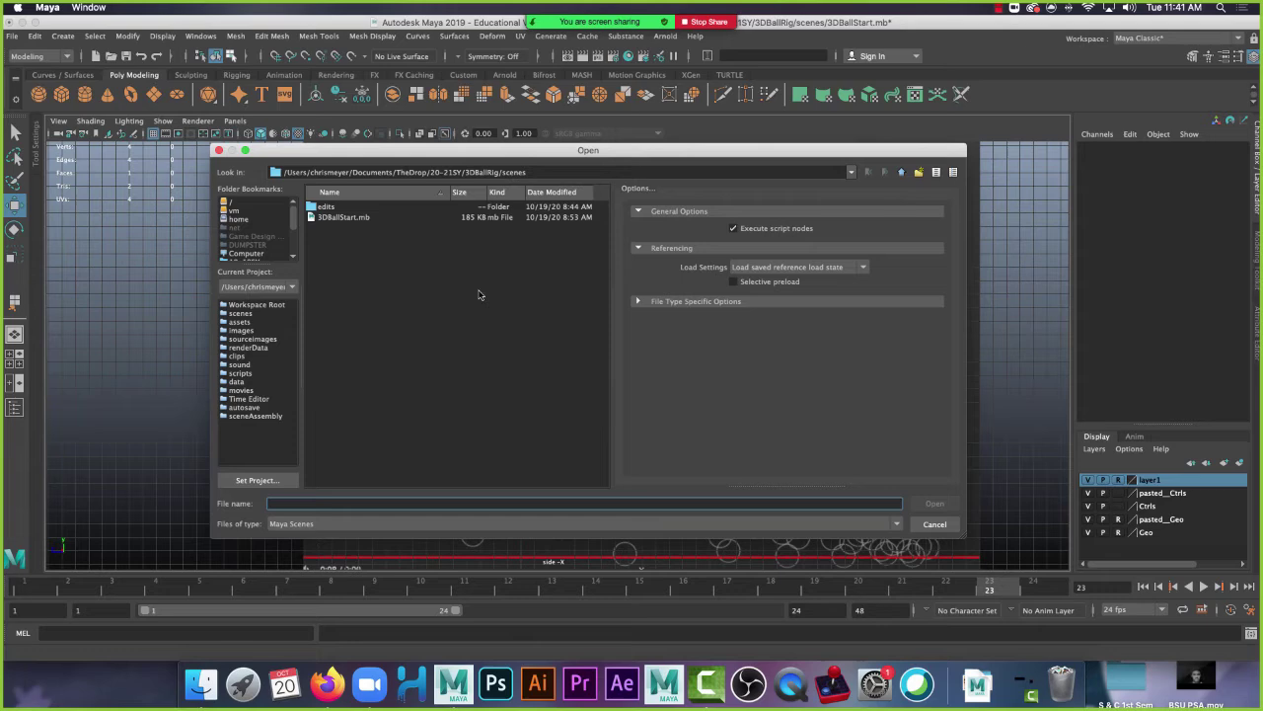
pyautogui.doubleClick(367, 219)
pyautogui.click(629, 349)
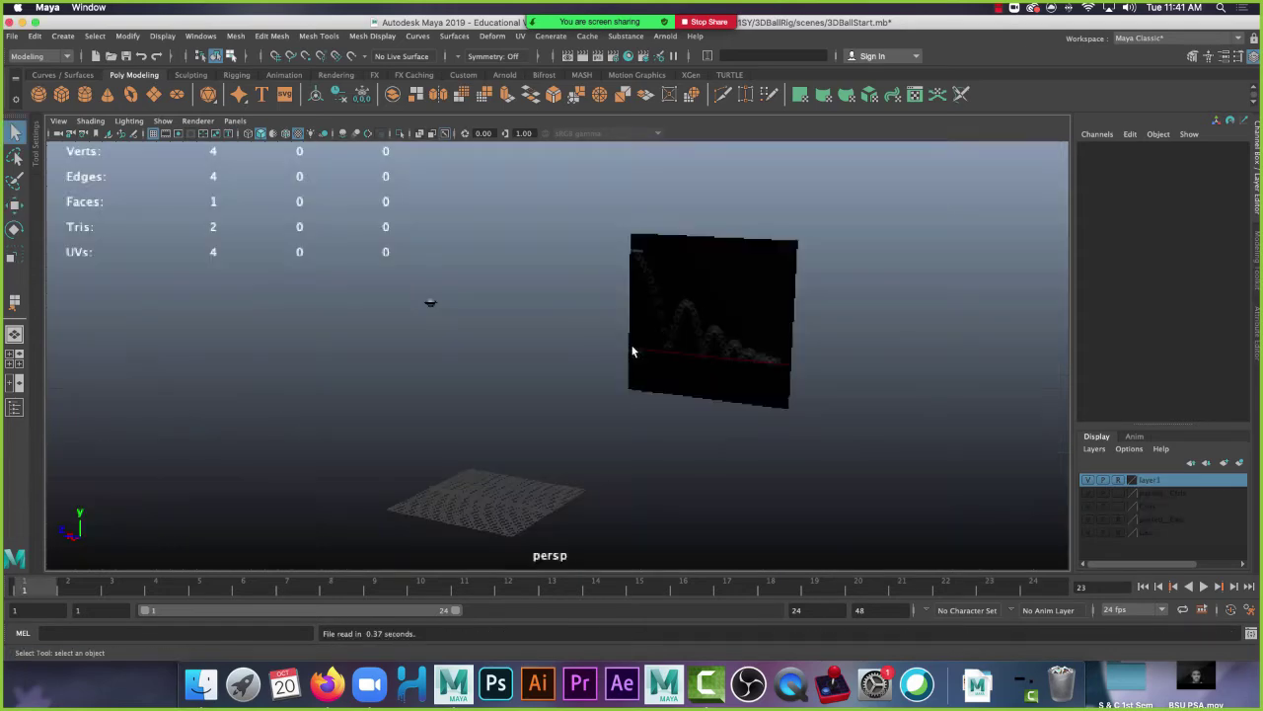
pyautogui.press('space')
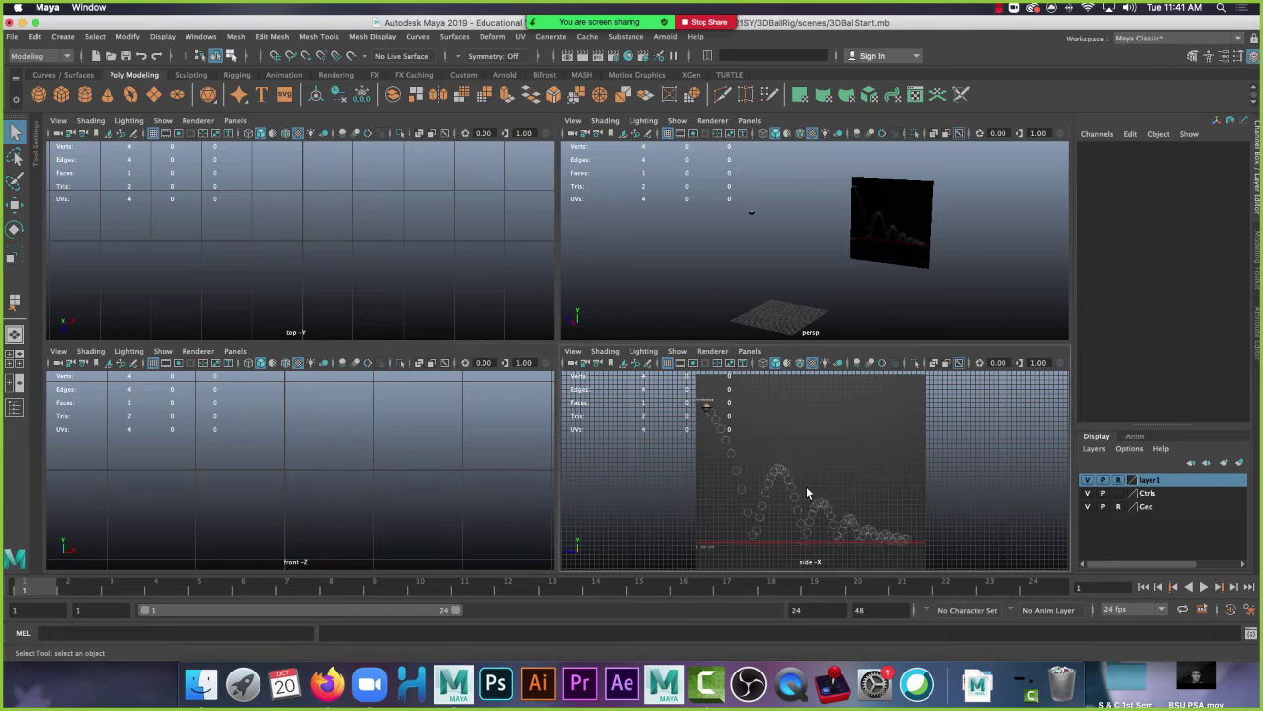
pyautogui.press('space')
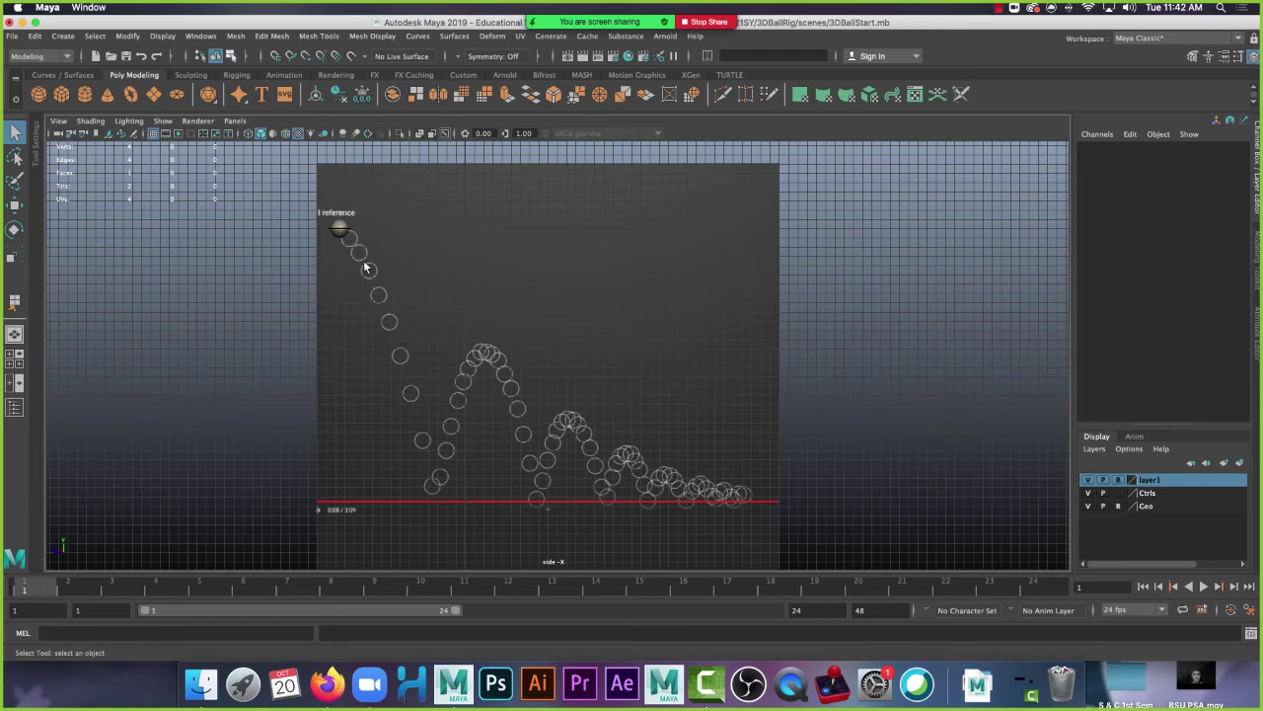
# - Select the ball's main controller and key its starting position at frame 1 with the Move tool active
pyautogui.click(344, 231)
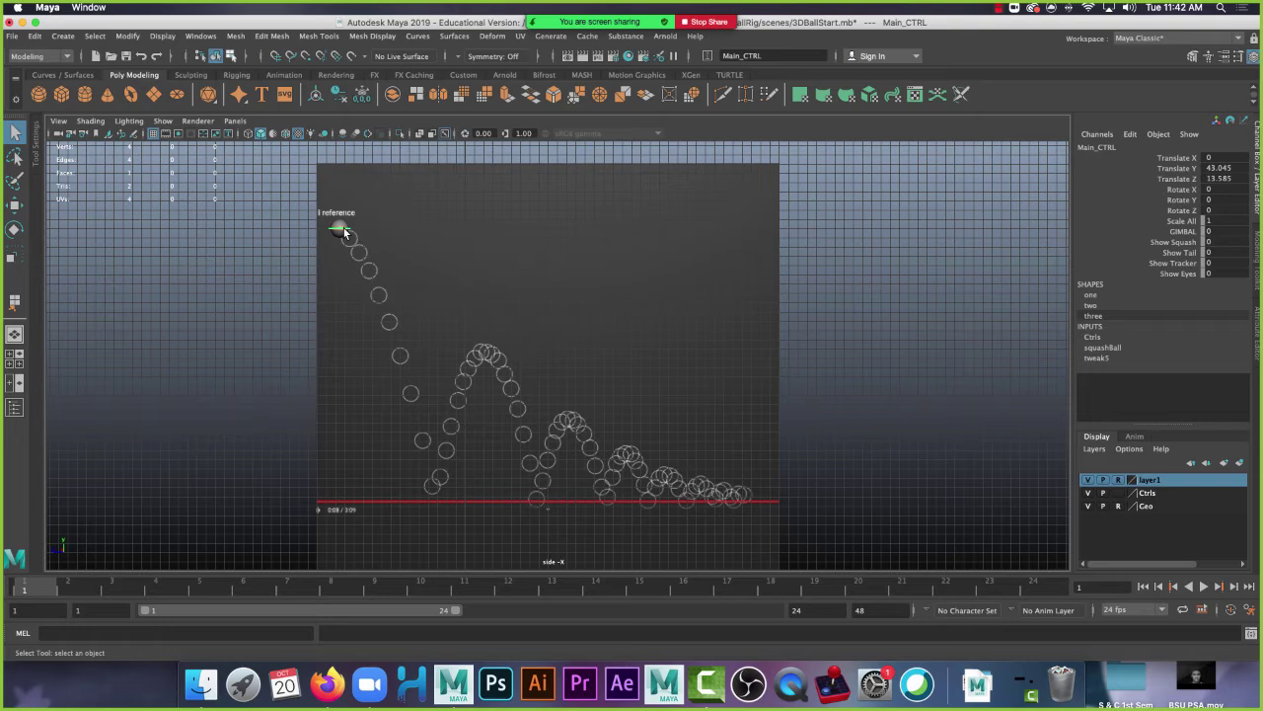
pyautogui.press('w')
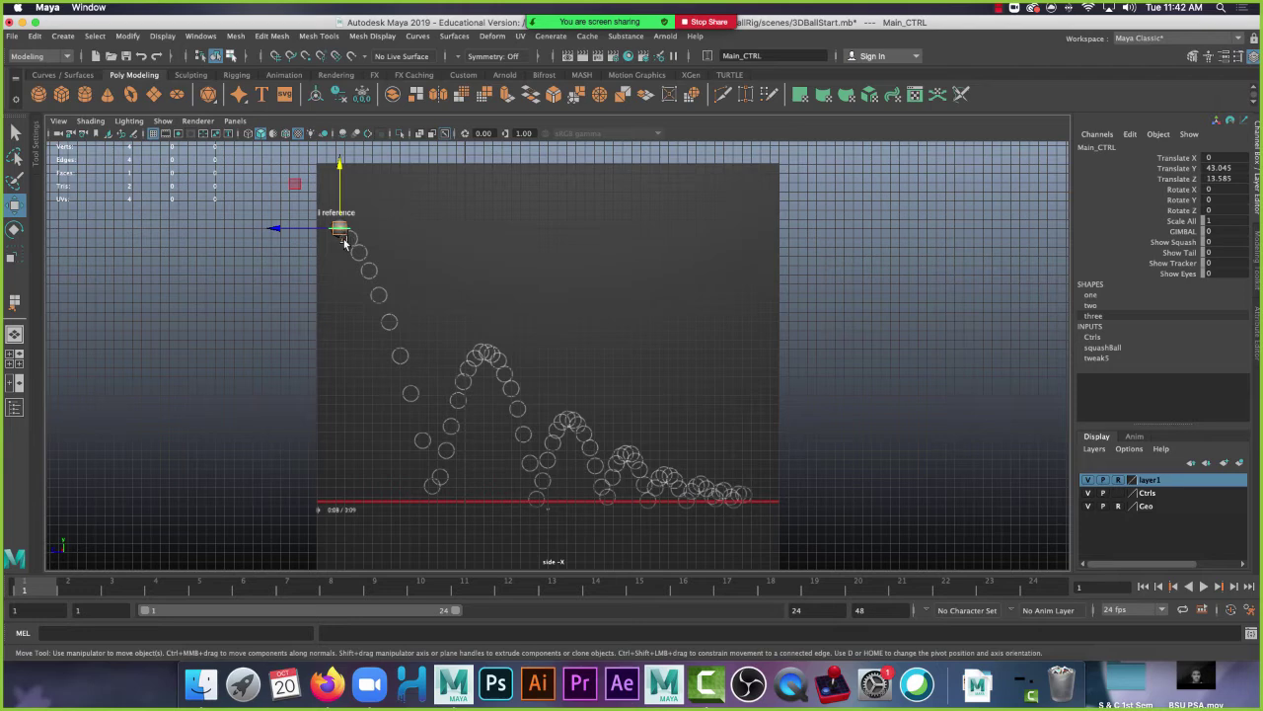
pyautogui.press('s')
# - At frame 24, move the ball to the first ground contact, about Translate Y 13.763 and Translate Z 3.054, and set a key
pyautogui.click(524, 592)
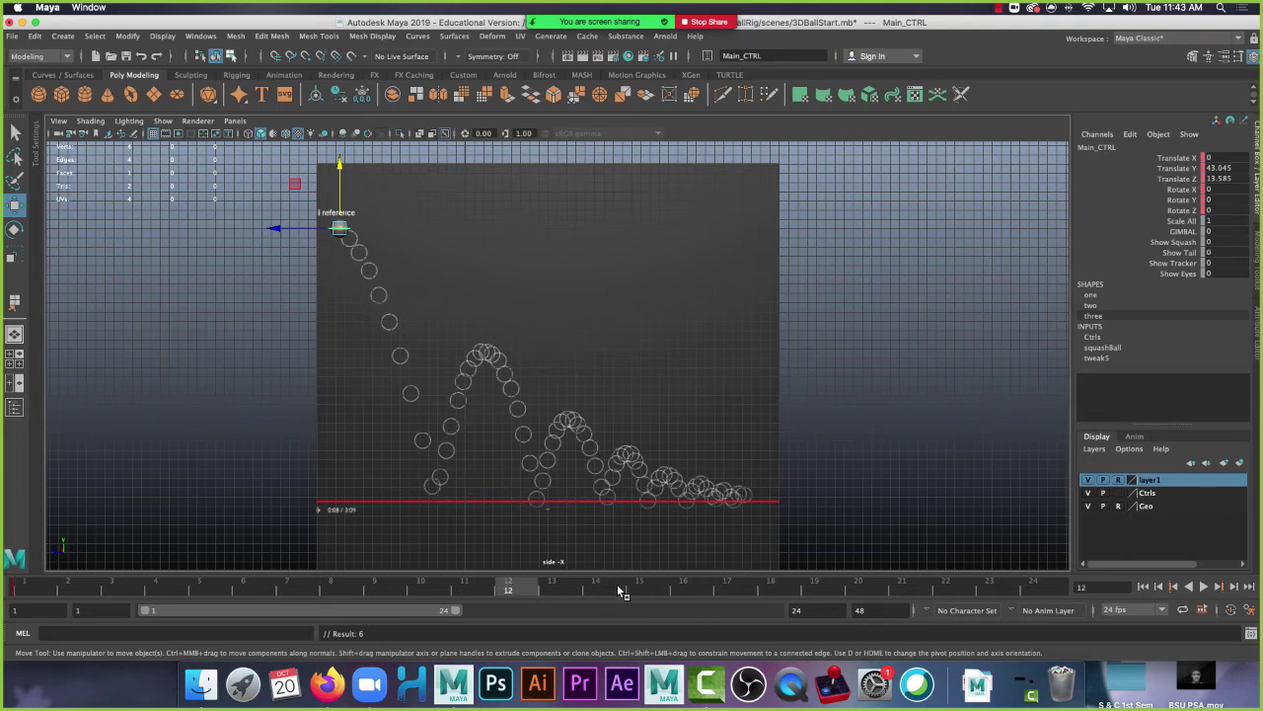
pyautogui.click(1031, 591)
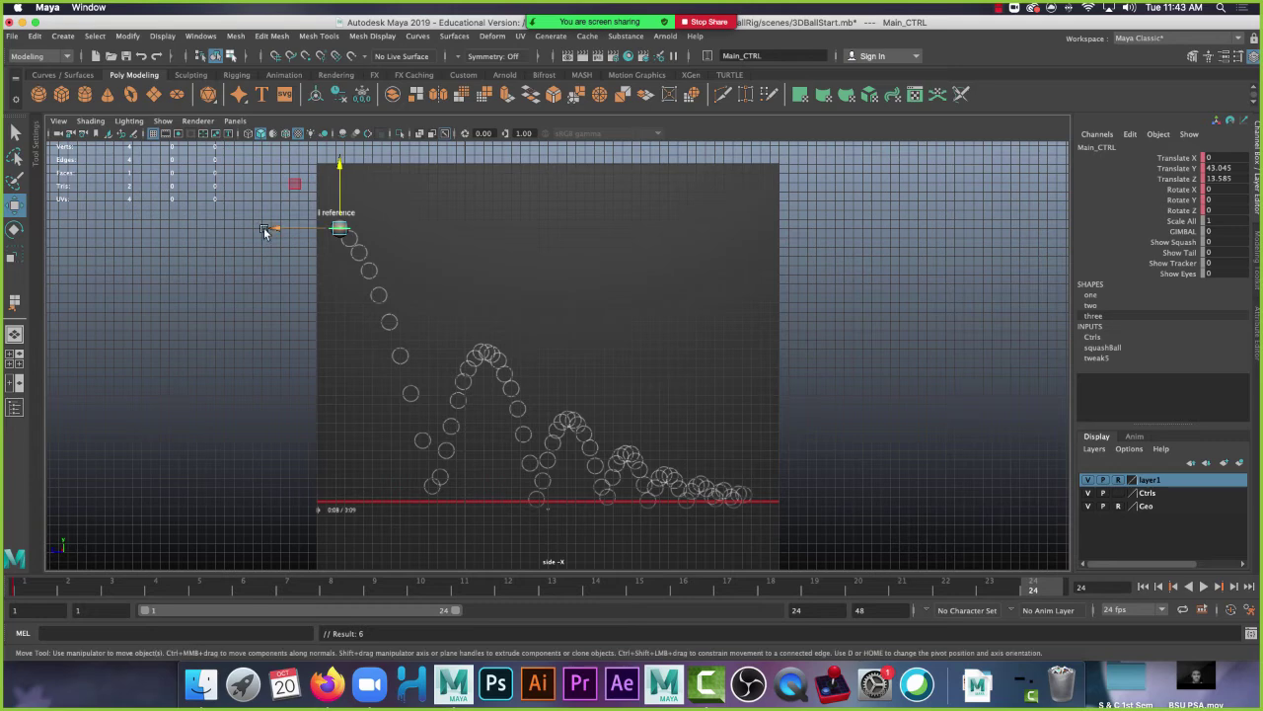
pyautogui.moveTo(287, 228); pyautogui.dragTo(446, 233)
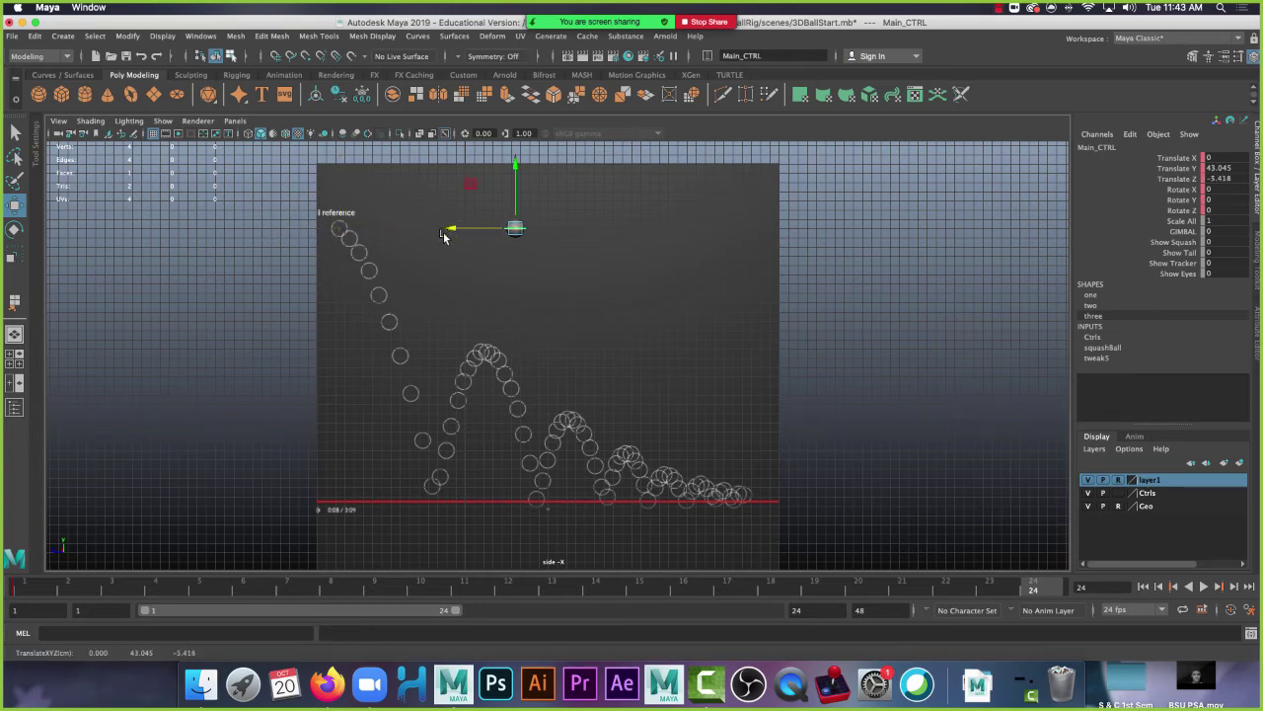
pyautogui.moveTo(514, 202); pyautogui.dragTo(573, 484)
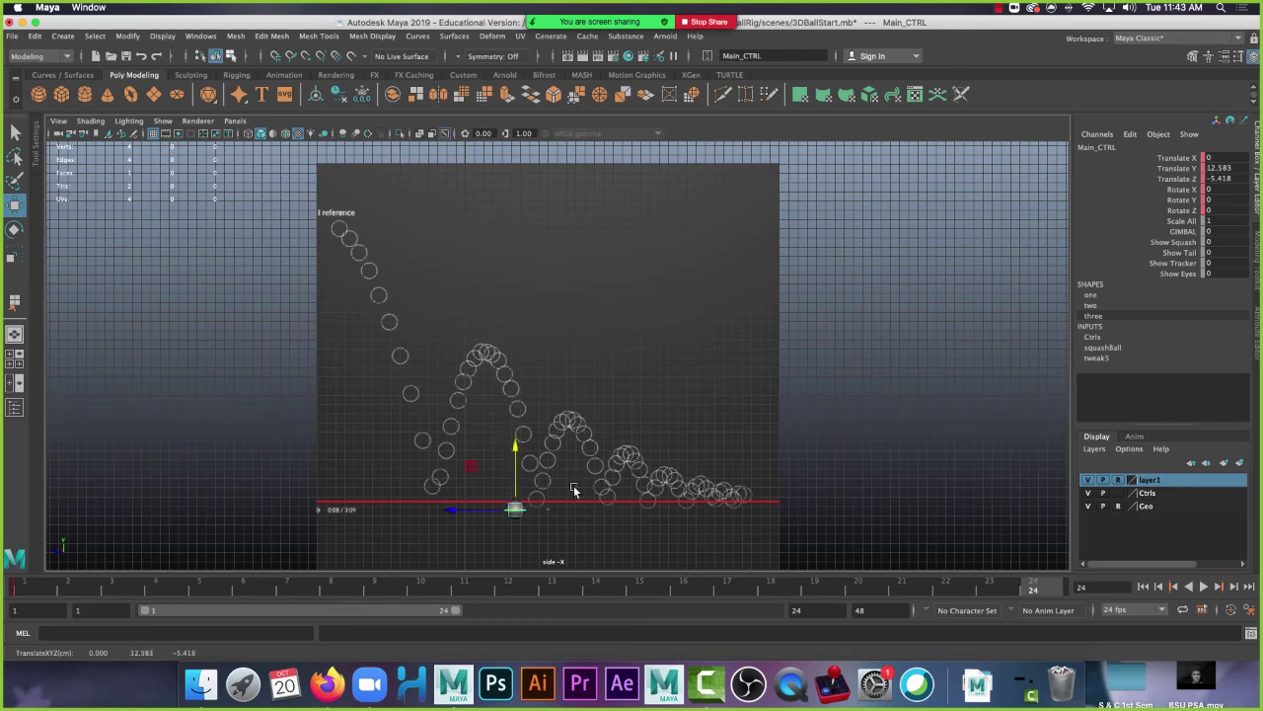
pyautogui.scroll(3, 578, 500)
pyautogui.keyDown('alt'); pyautogui.moveTo(575, 496); pyautogui.dragTo(600, 296, button='middle'); pyautogui.keyUp('alt')
pyautogui.scroll(5, 622, 388)
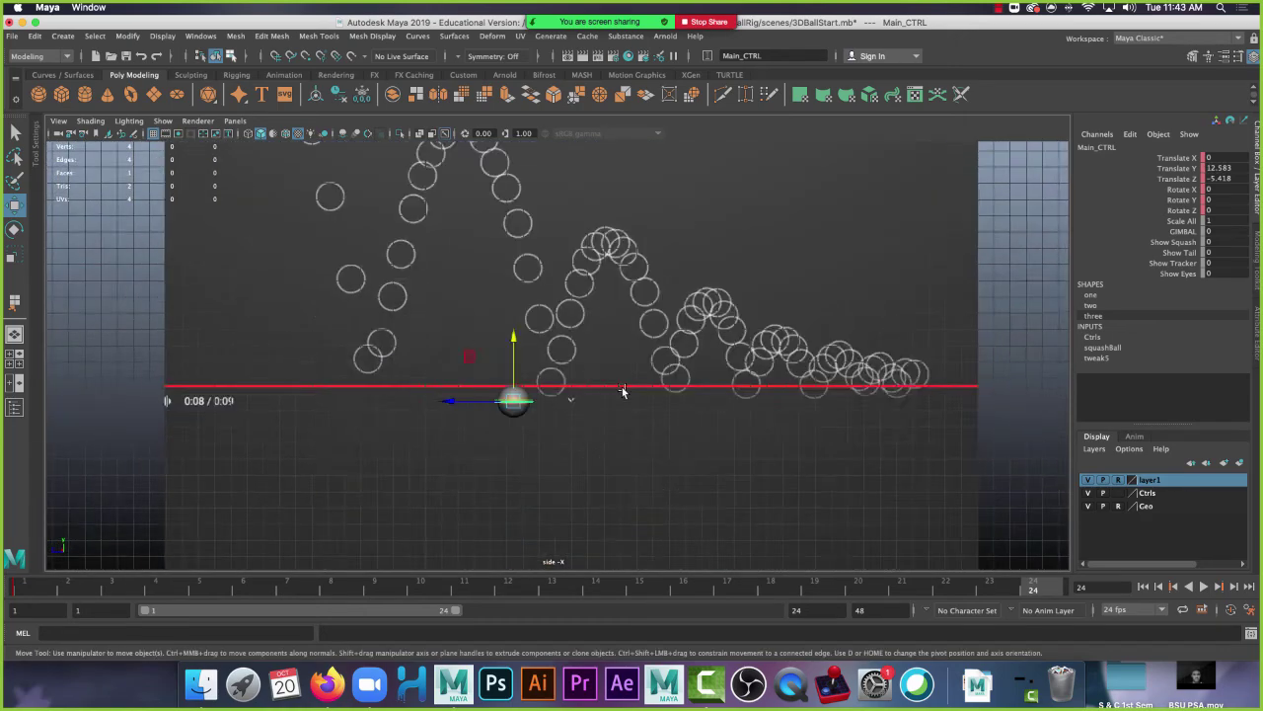
pyautogui.moveTo(467, 388); pyautogui.dragTo(468, 347)
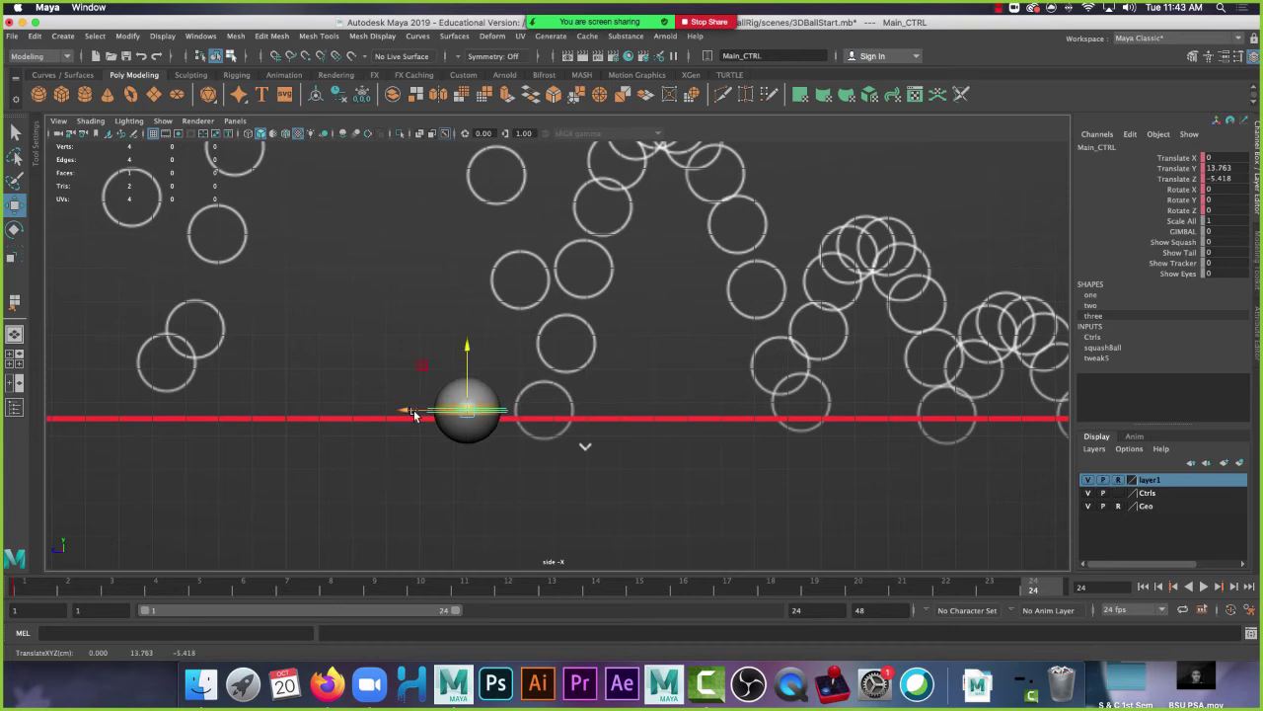
pyautogui.moveTo(405, 411); pyautogui.dragTo(120, 411)
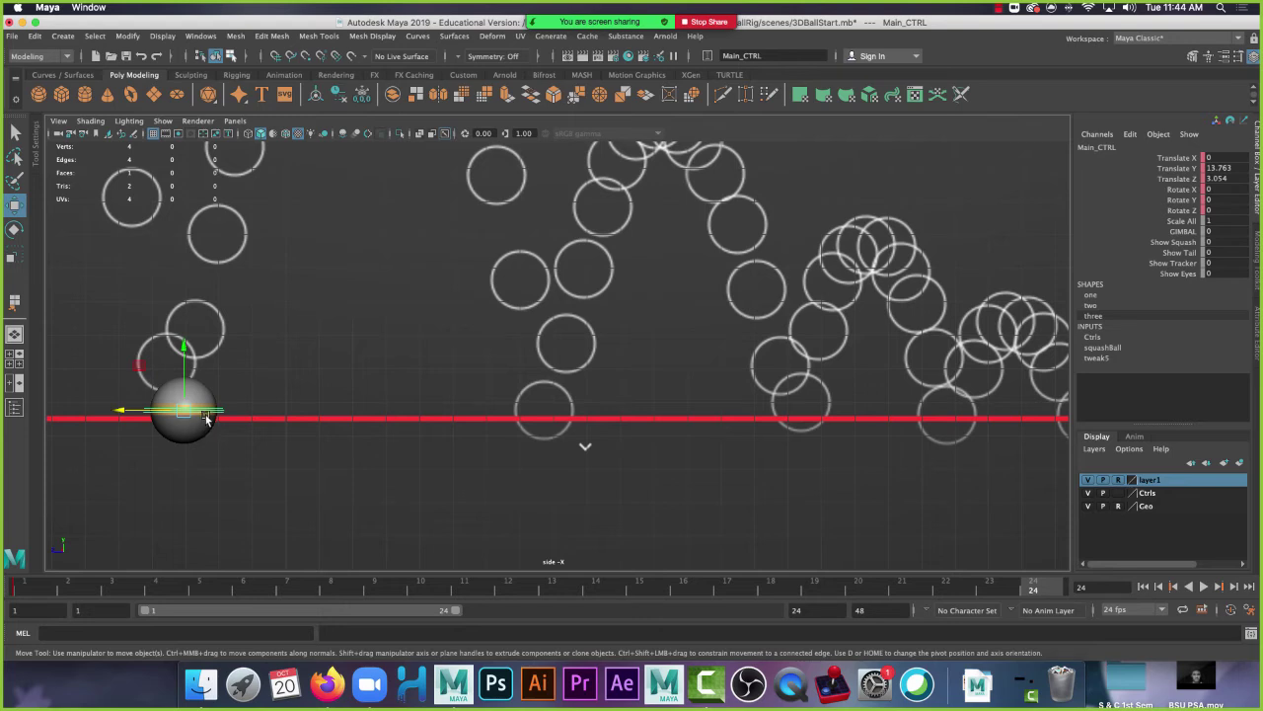
pyautogui.press('s')
# - Scrub the timeline between frames 1 and 24 to review the ball's fall against the reference arcs
pyautogui.scroll(-2, 335, 437)
pyautogui.scroll(-3, 334, 438)
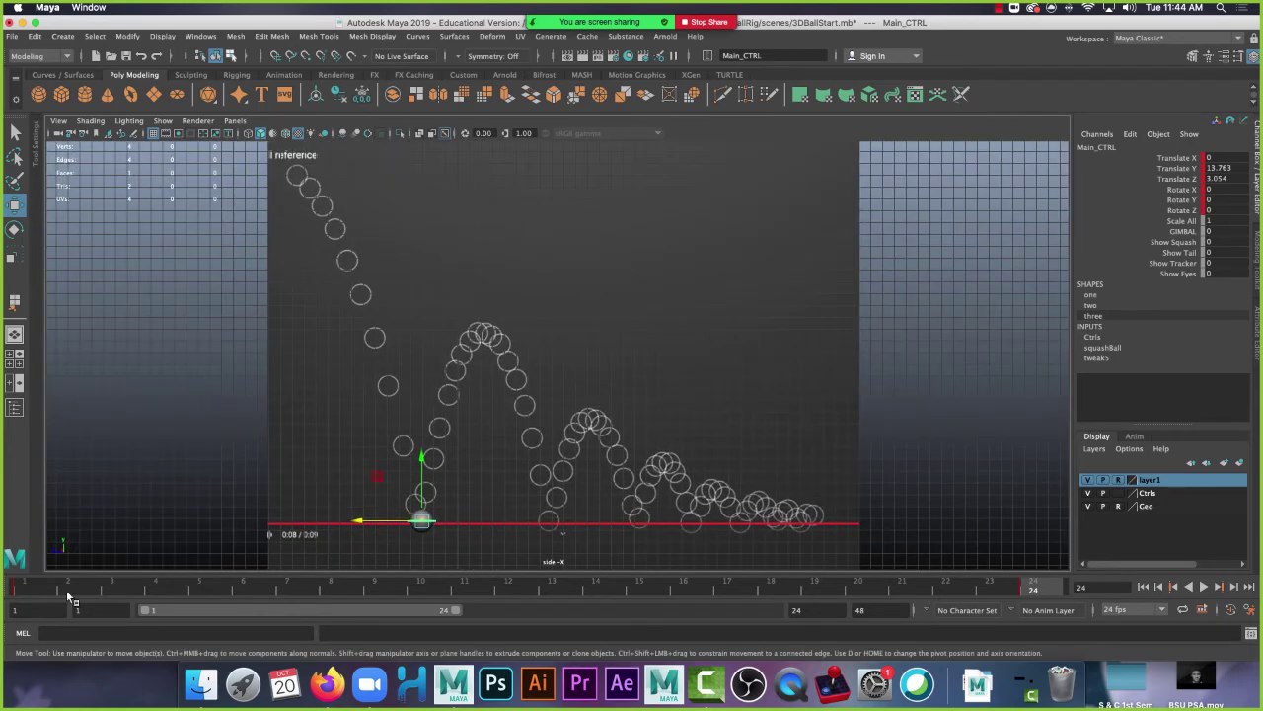
pyautogui.click(23, 588)
pyautogui.click(111, 588)
pyautogui.moveTo(181, 589); pyautogui.dragTo(1034, 591)
# - At frame 8, move the ball onto the fifth reference circle, about Translate Y 35.829 and Translate Z 9.266, and set a key
pyautogui.click(347, 588)
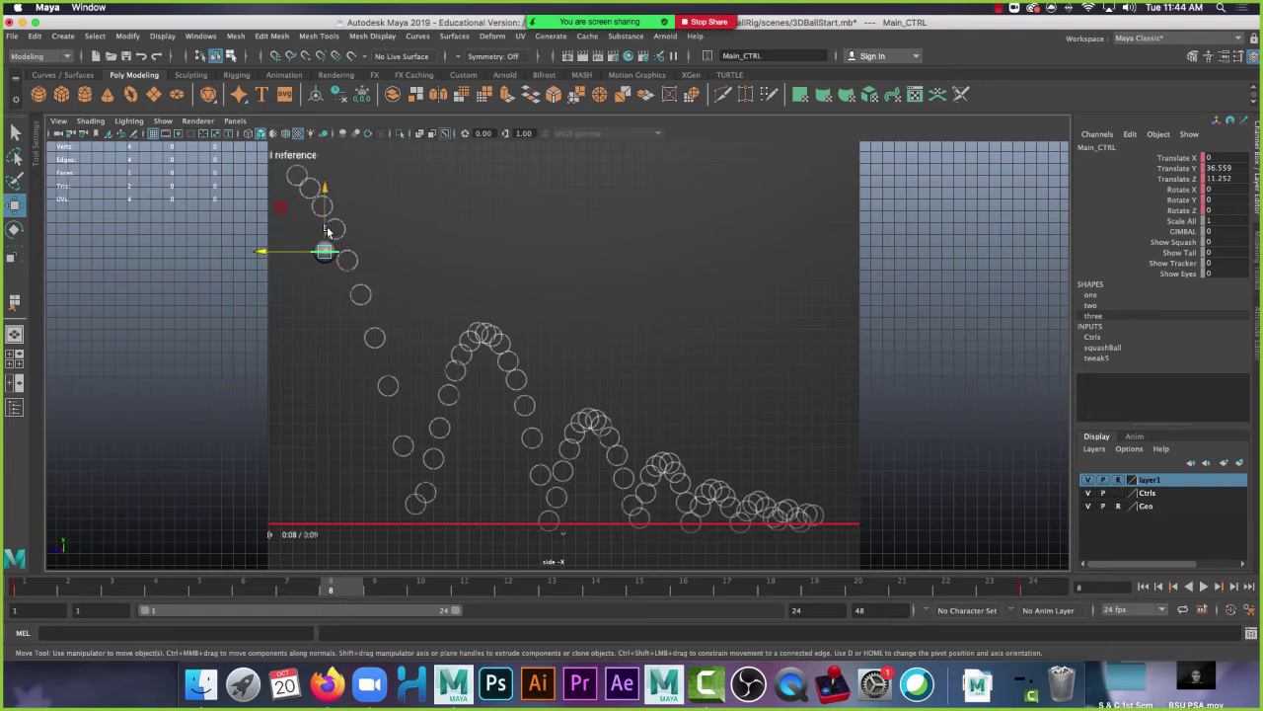
pyautogui.scroll(4, 329, 230)
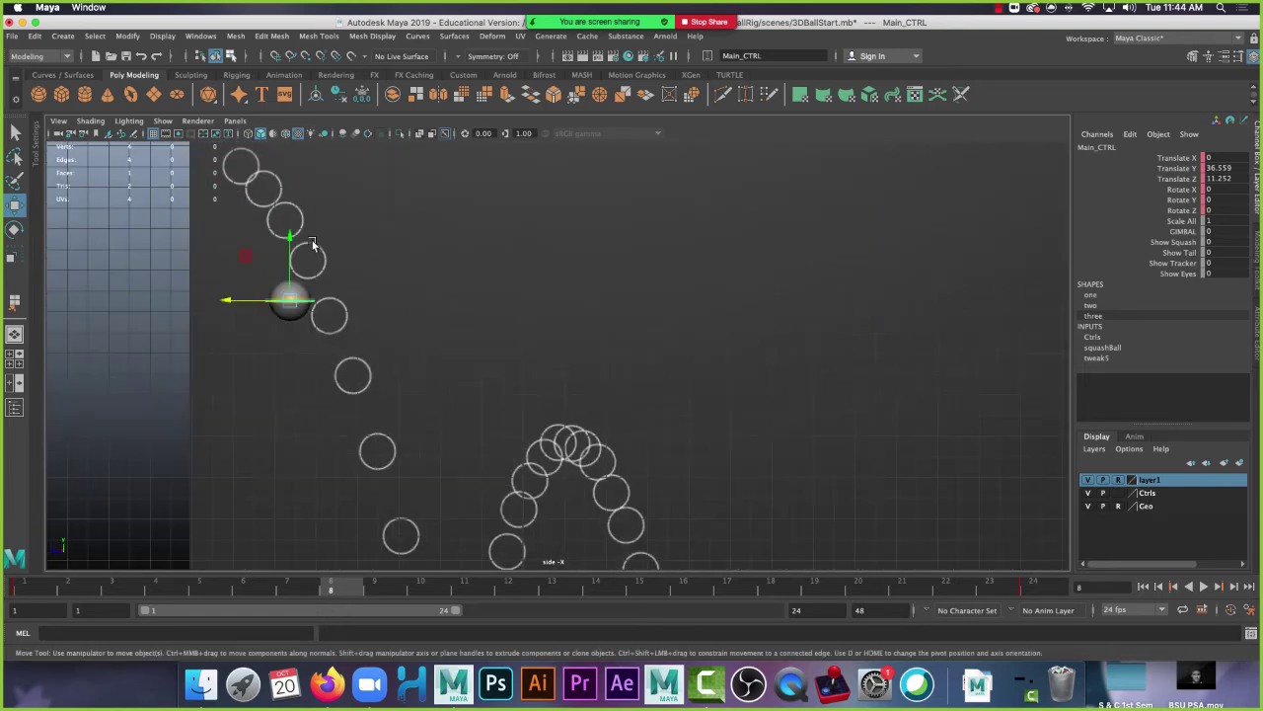
pyautogui.scroll(3, 312, 243)
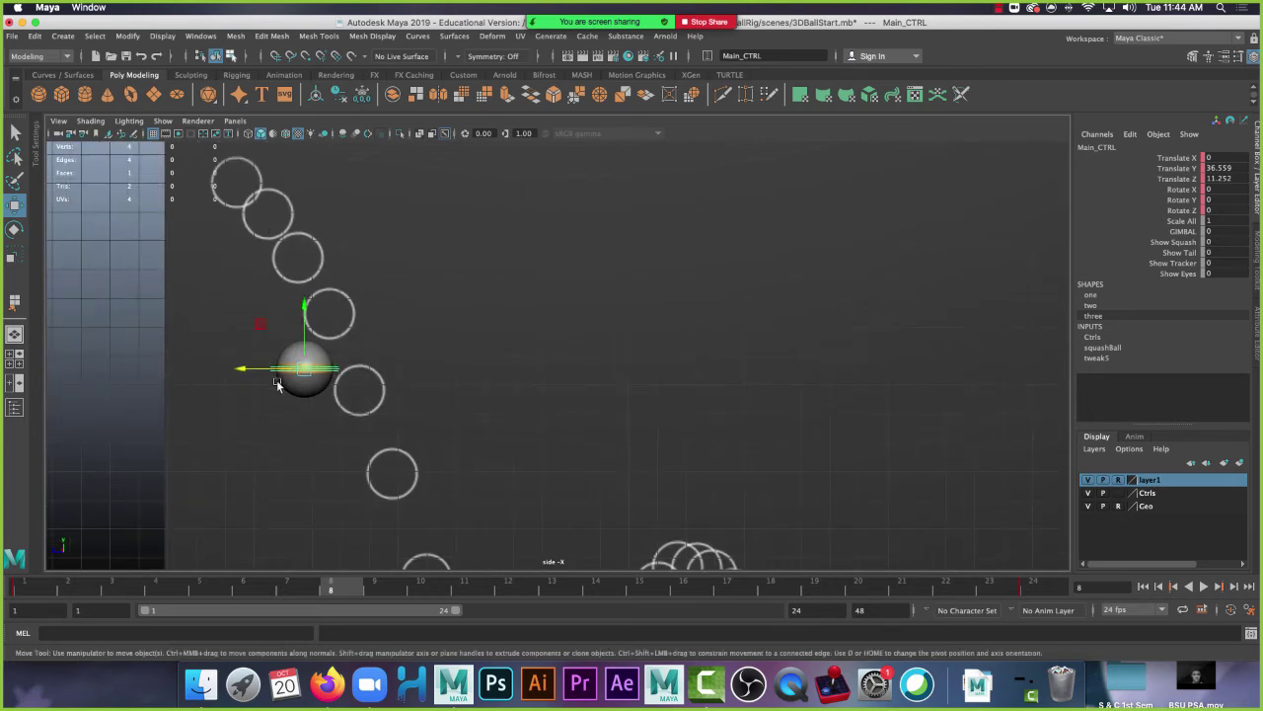
pyautogui.moveTo(248, 368); pyautogui.dragTo(302, 375)
pyautogui.moveTo(362, 309)
pyautogui.mouseDown()
pyautogui.moveTo(361, 326)
pyautogui.moveTo(359, 314)
pyautogui.mouseUp()
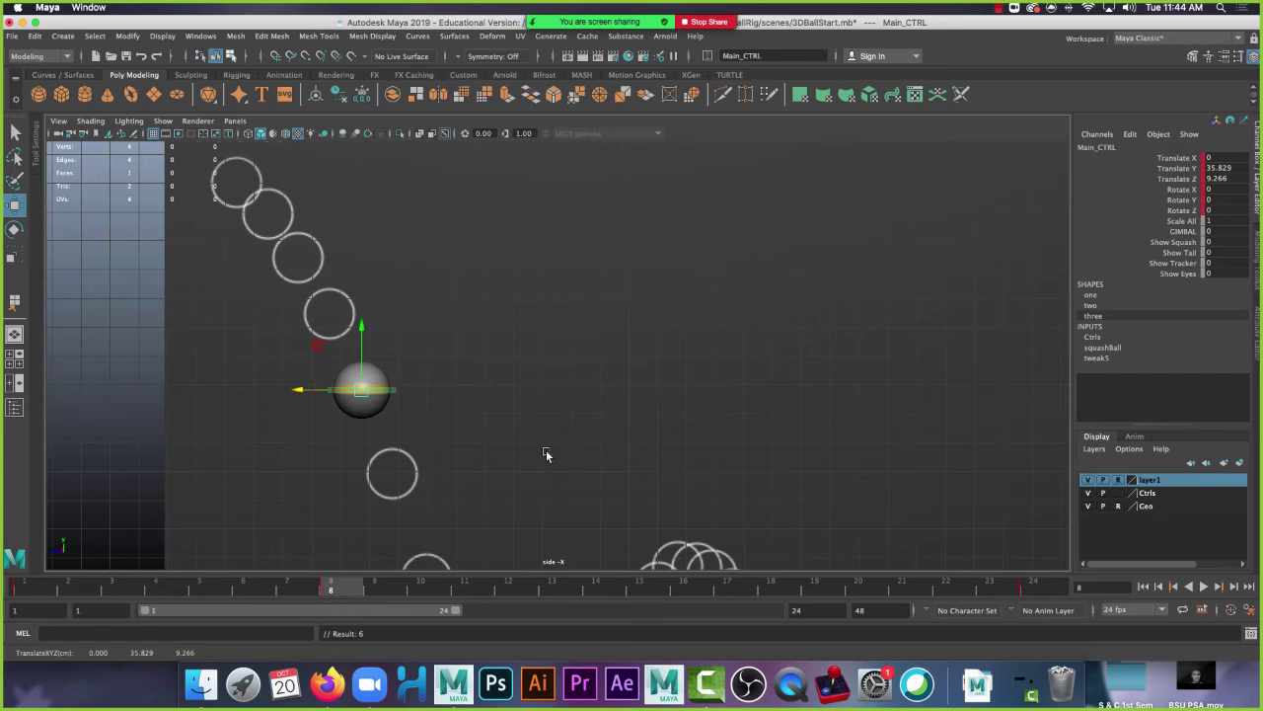
# - At frame 16, move the ball onto the eighth reference circle, about Translate Y 25.147 and Translate Z 5.842, and set a key
pyautogui.scroll(-2, 544, 483)
pyautogui.scroll(-5, 544, 518)
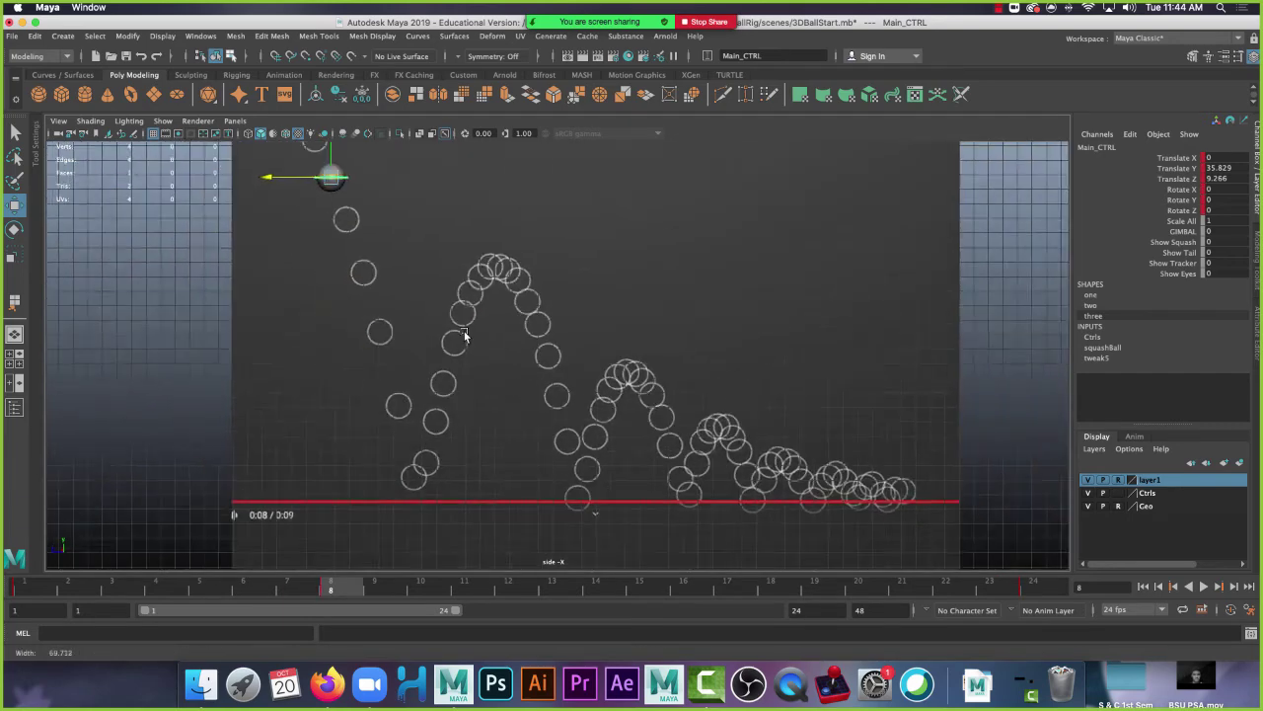
pyautogui.keyDown('alt'); pyautogui.moveTo(458, 243); pyautogui.dragTo(464, 335, button='middle'); pyautogui.keyUp('alt')
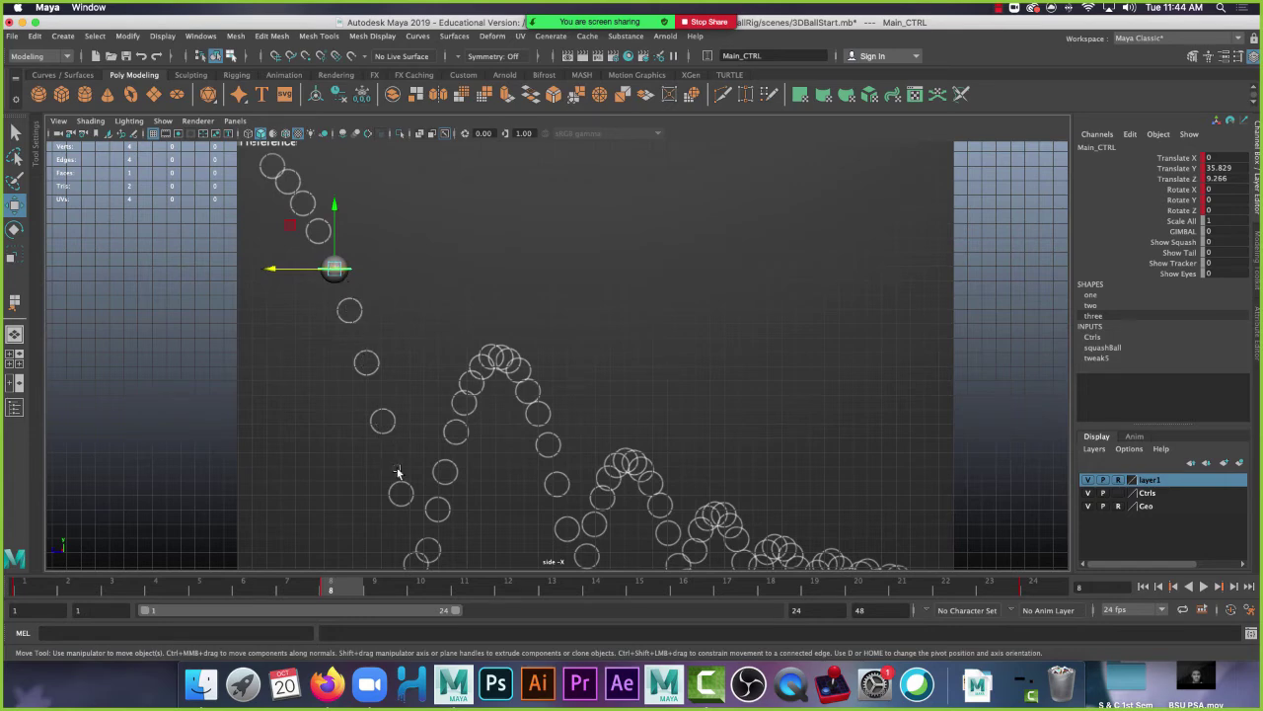
pyautogui.click(700, 593)
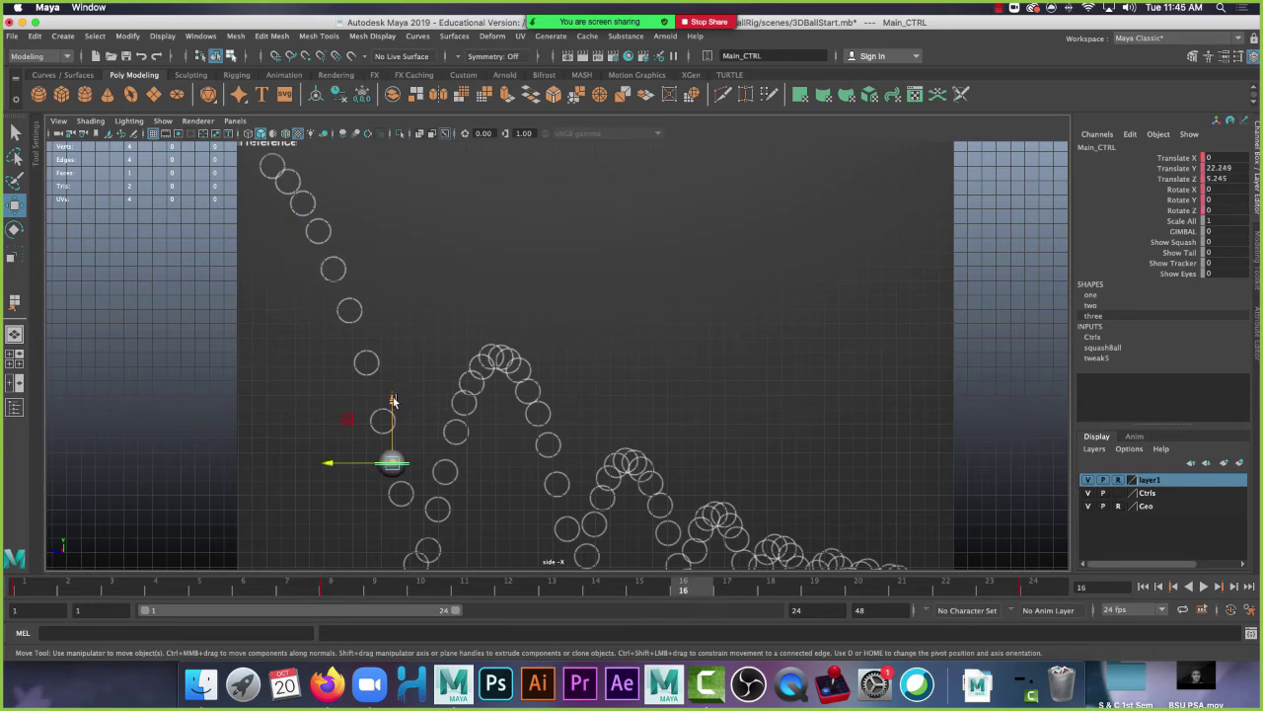
pyautogui.moveTo(392, 399); pyautogui.dragTo(392, 358)
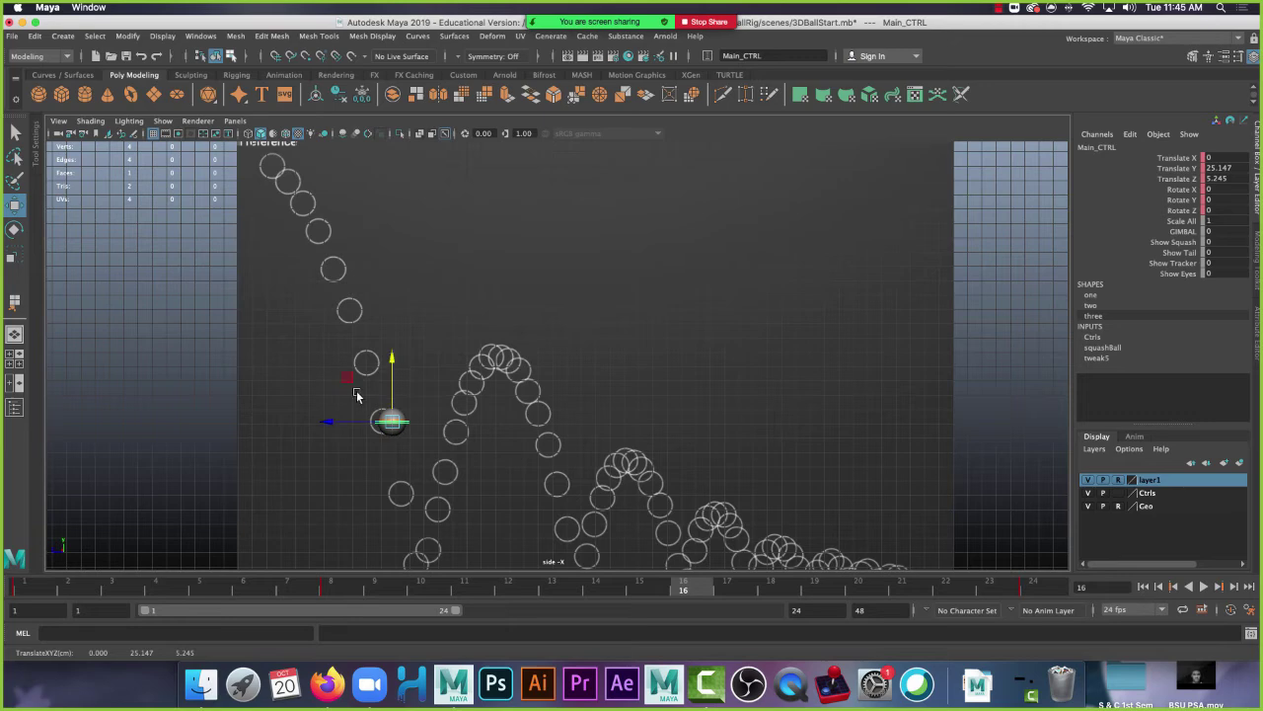
pyautogui.moveTo(345, 421); pyautogui.dragTo(337, 421)
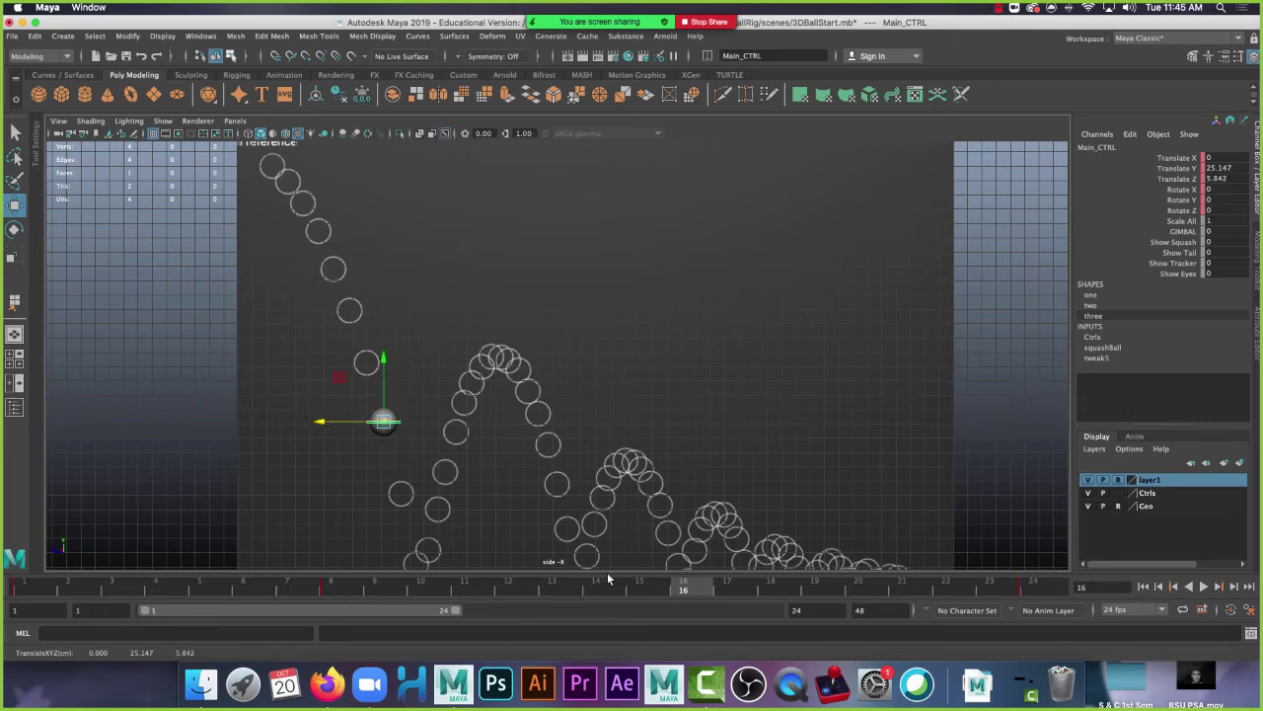
pyautogui.press('s')
# - Play the first fall from frame 1 to check its timing, and stop the playback
pyautogui.click(36, 591)
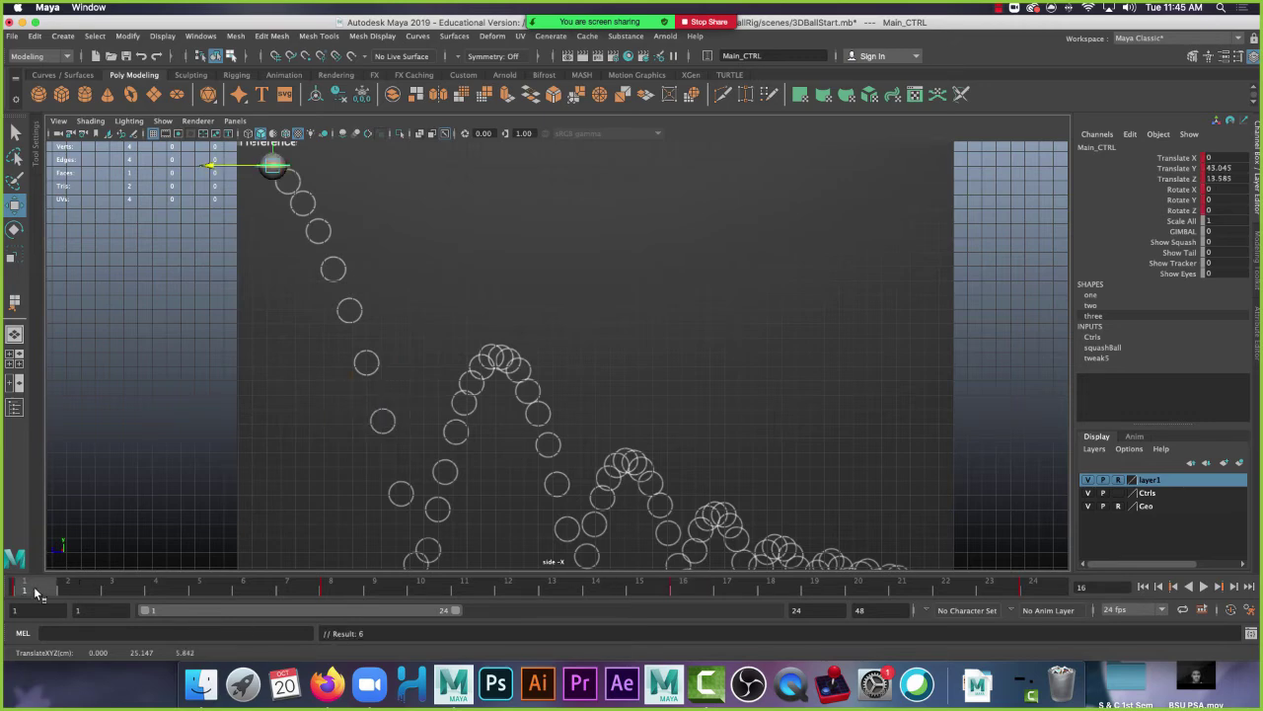
pyautogui.hotkey('alt', 'v')
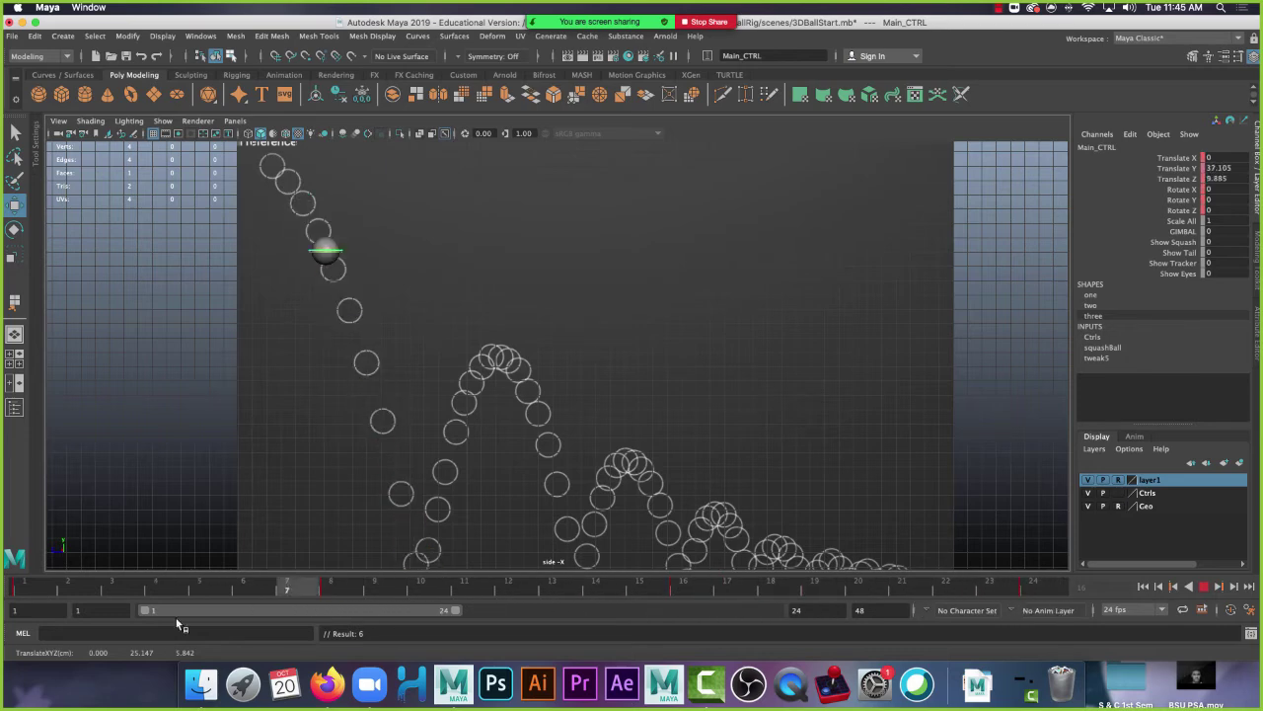
pyautogui.click(25, 587)
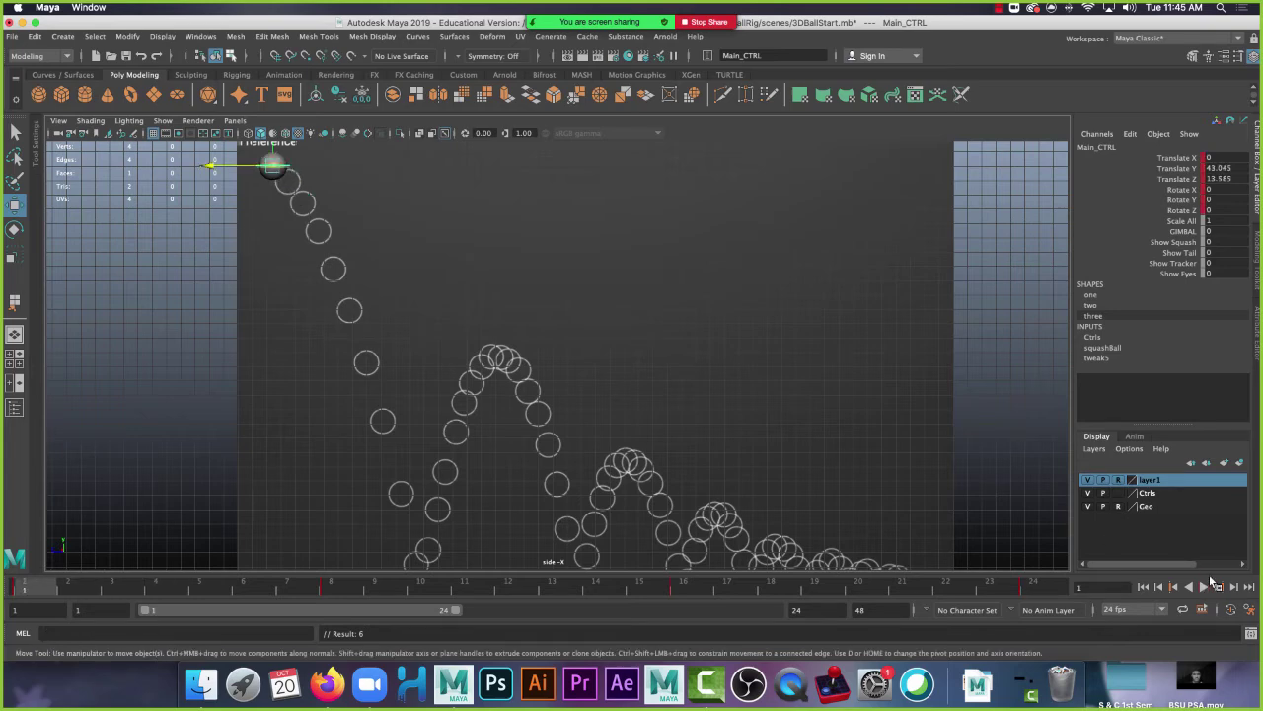
pyautogui.hotkey('alt', 'v')
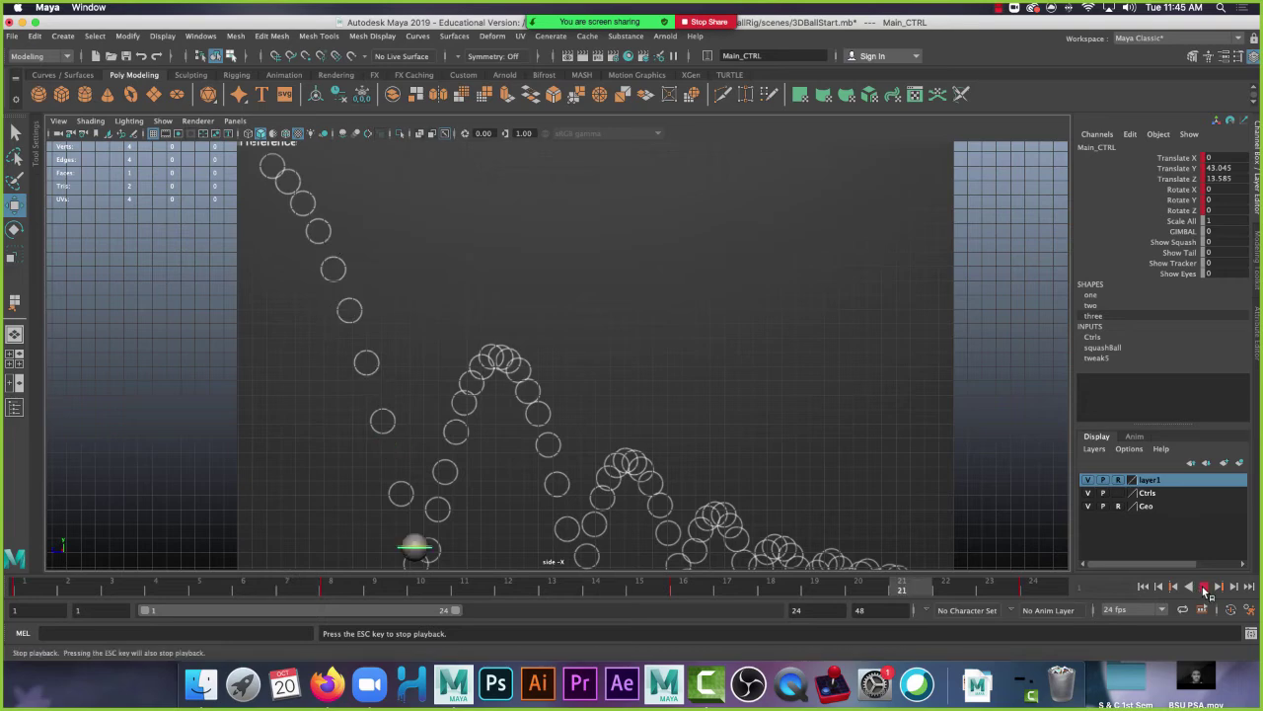
pyautogui.hotkey('alt', 'v')
# - Shift the playback range to frames 23 through 46 and set the animation end time to 200
pyautogui.scroll(-2, 759, 483)
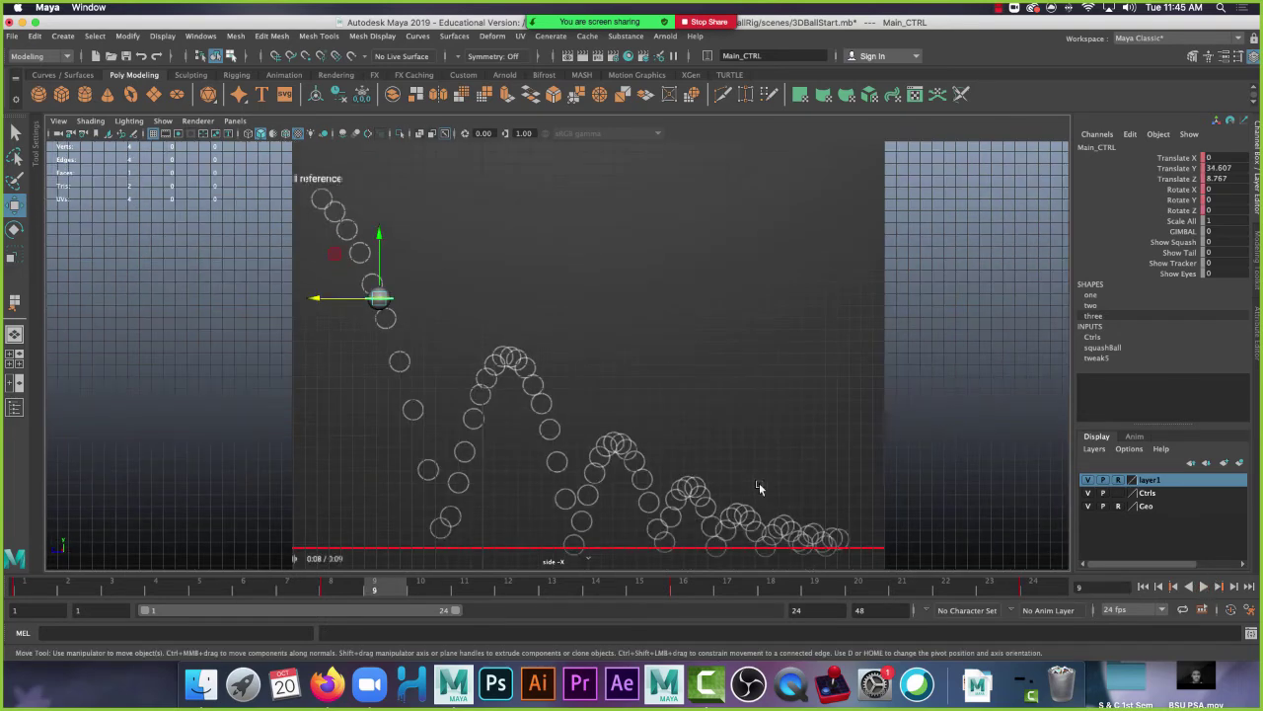
pyautogui.keyDown('alt'); pyautogui.moveTo(759, 482); pyautogui.dragTo(635, 409, button='middle'); pyautogui.keyUp('alt')
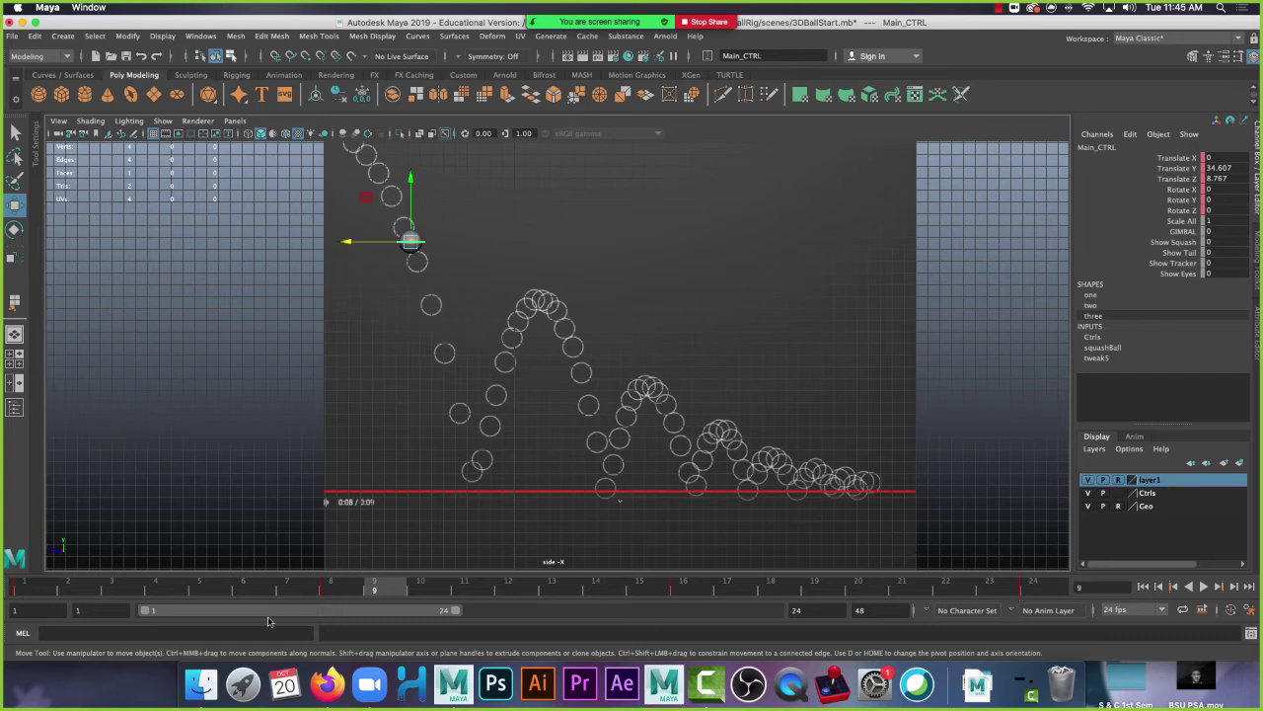
pyautogui.moveTo(249, 614); pyautogui.dragTo(552, 618)
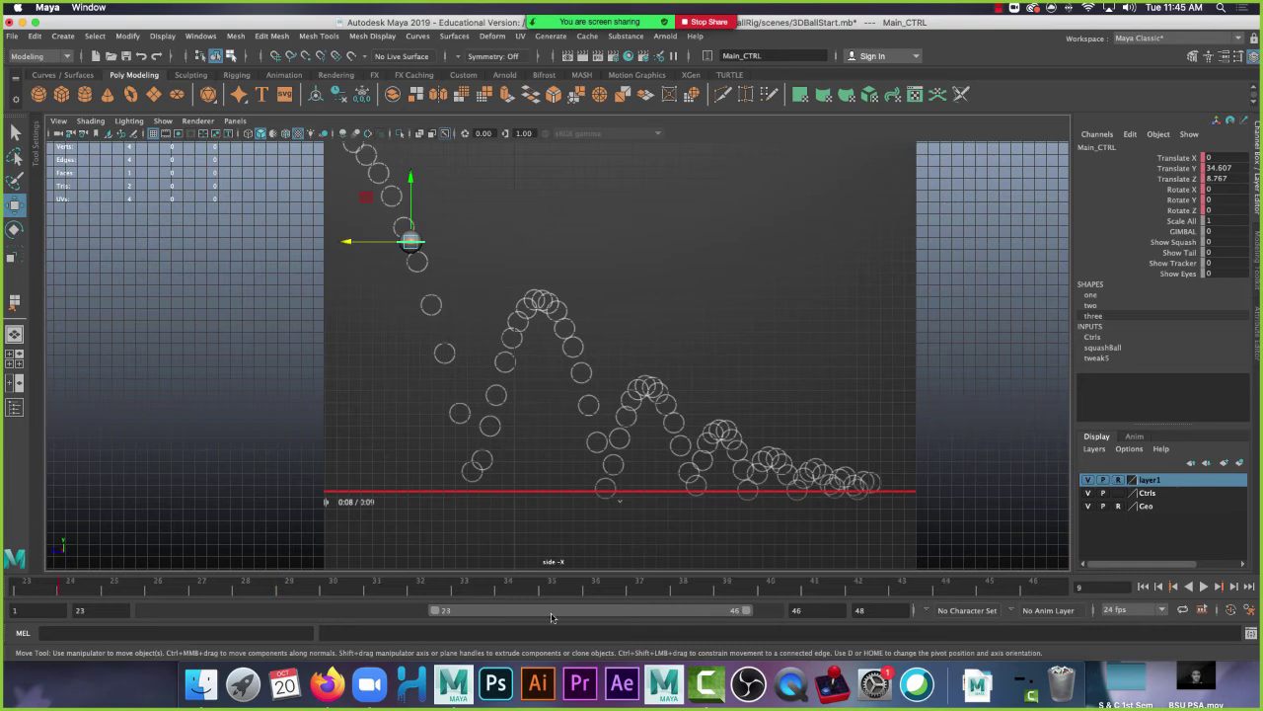
pyautogui.click(861, 610)
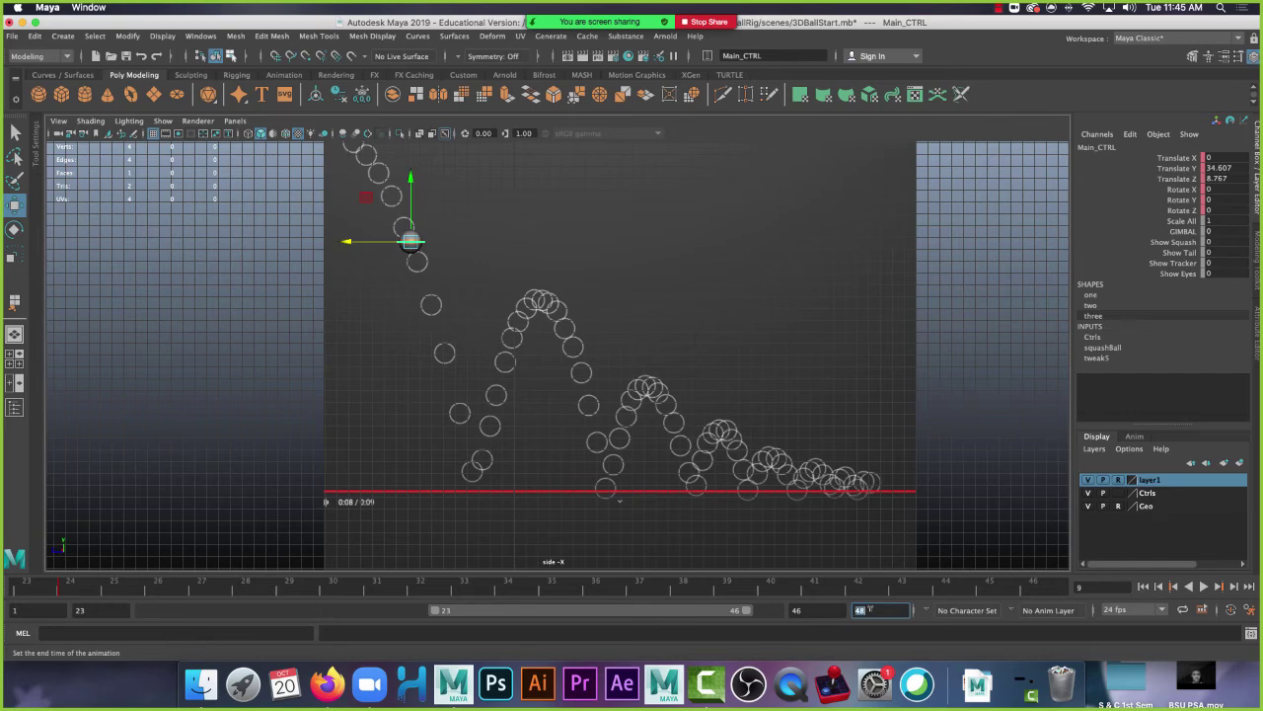
pyautogui.press('Return')
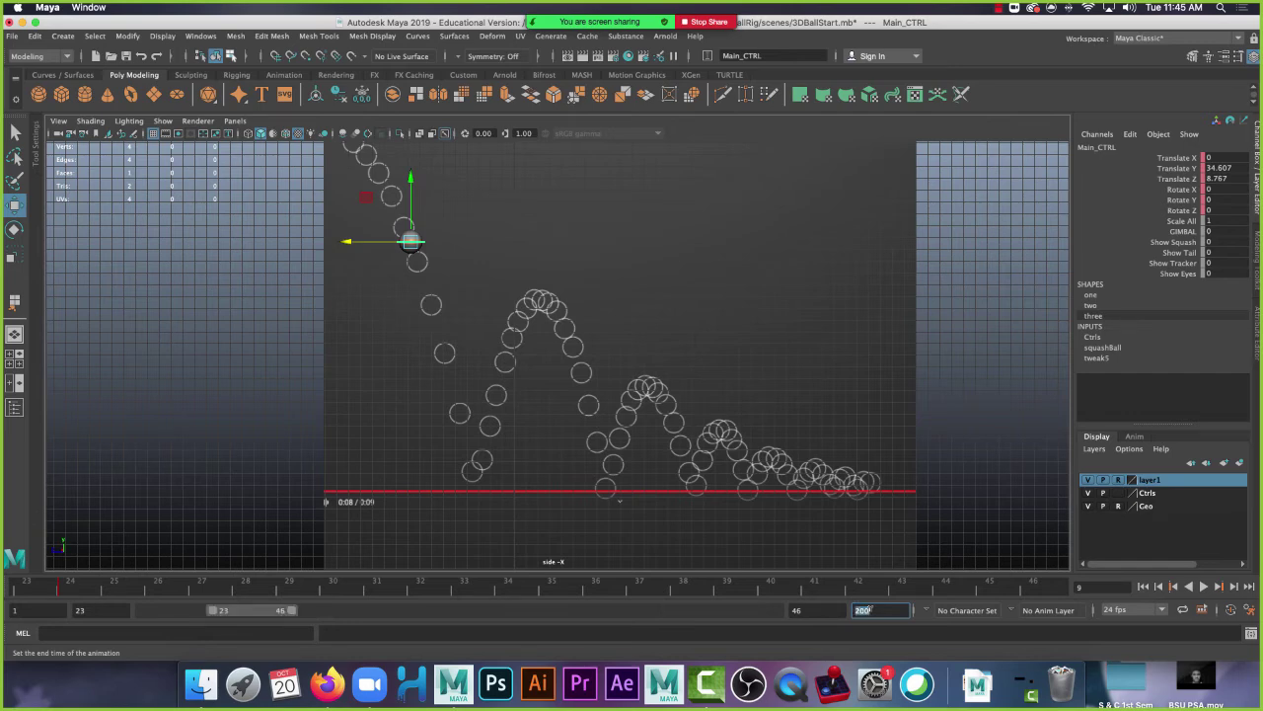
# - At frame 42, move the ball to the second arc's peak, about Translate Y 29.735 and Translate Z -1.732, and set a key
pyautogui.click(74, 585)
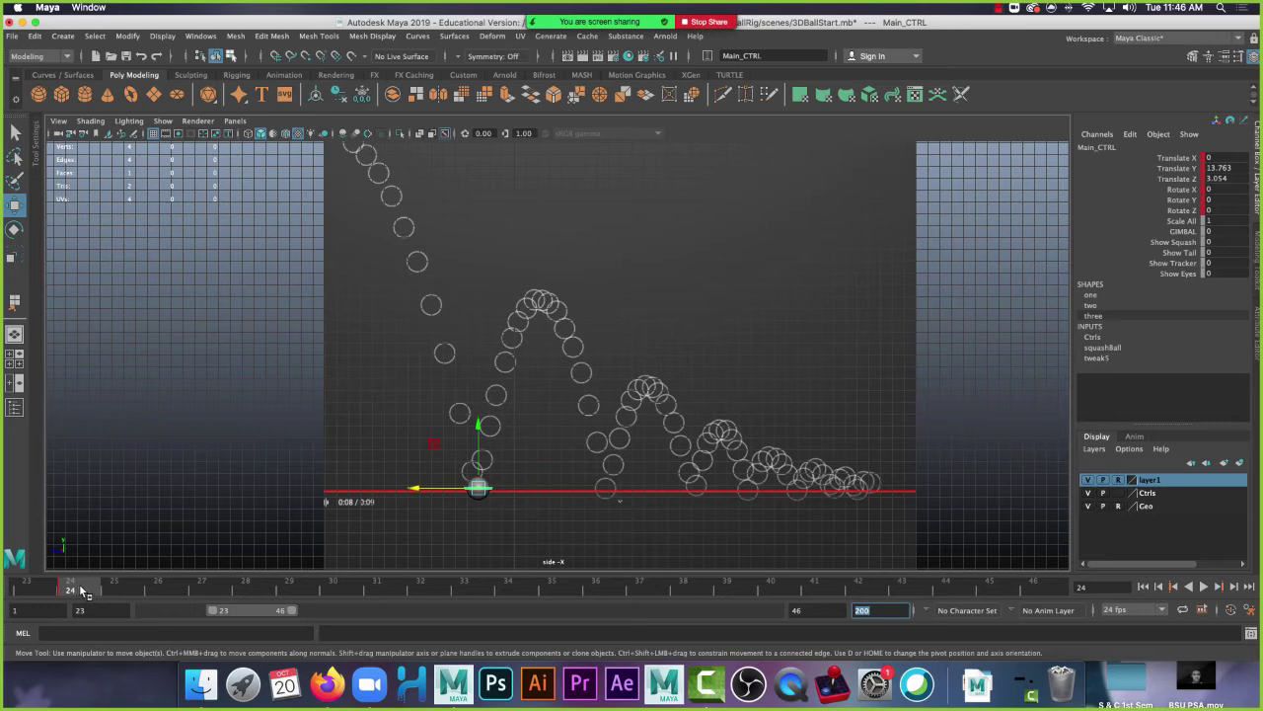
pyautogui.click(868, 590)
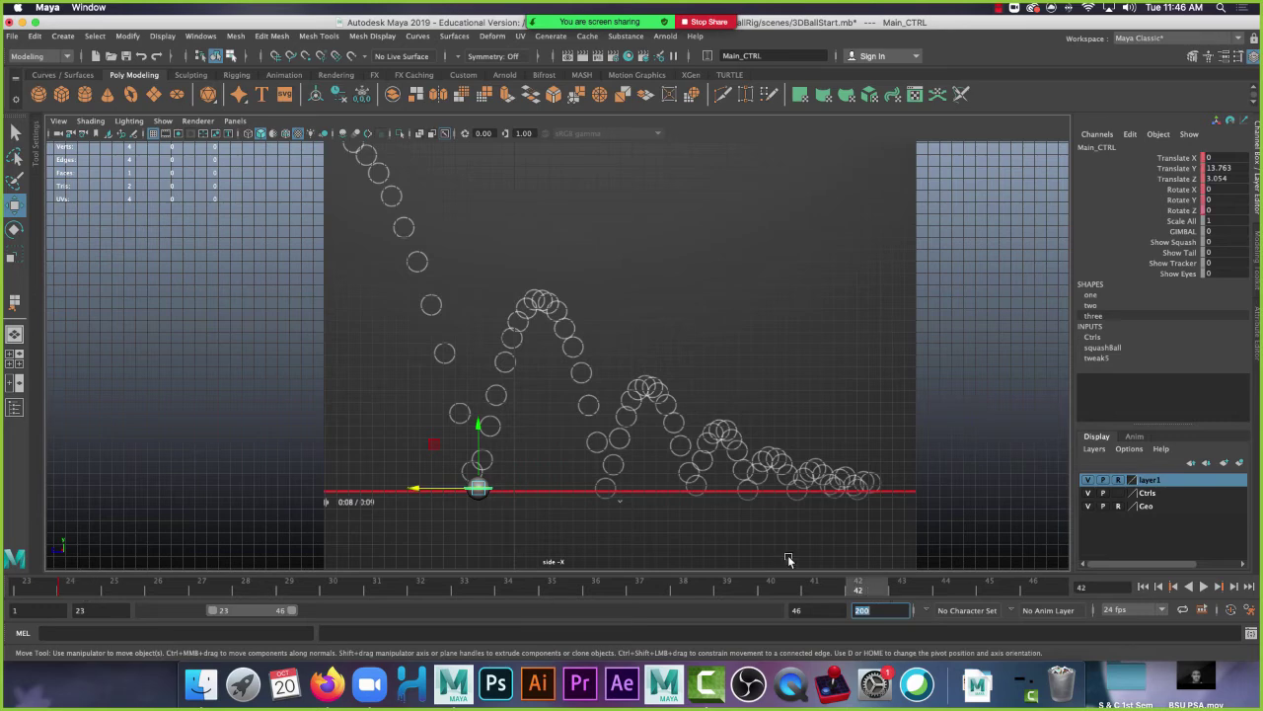
pyautogui.moveTo(480, 427); pyautogui.dragTo(494, 233)
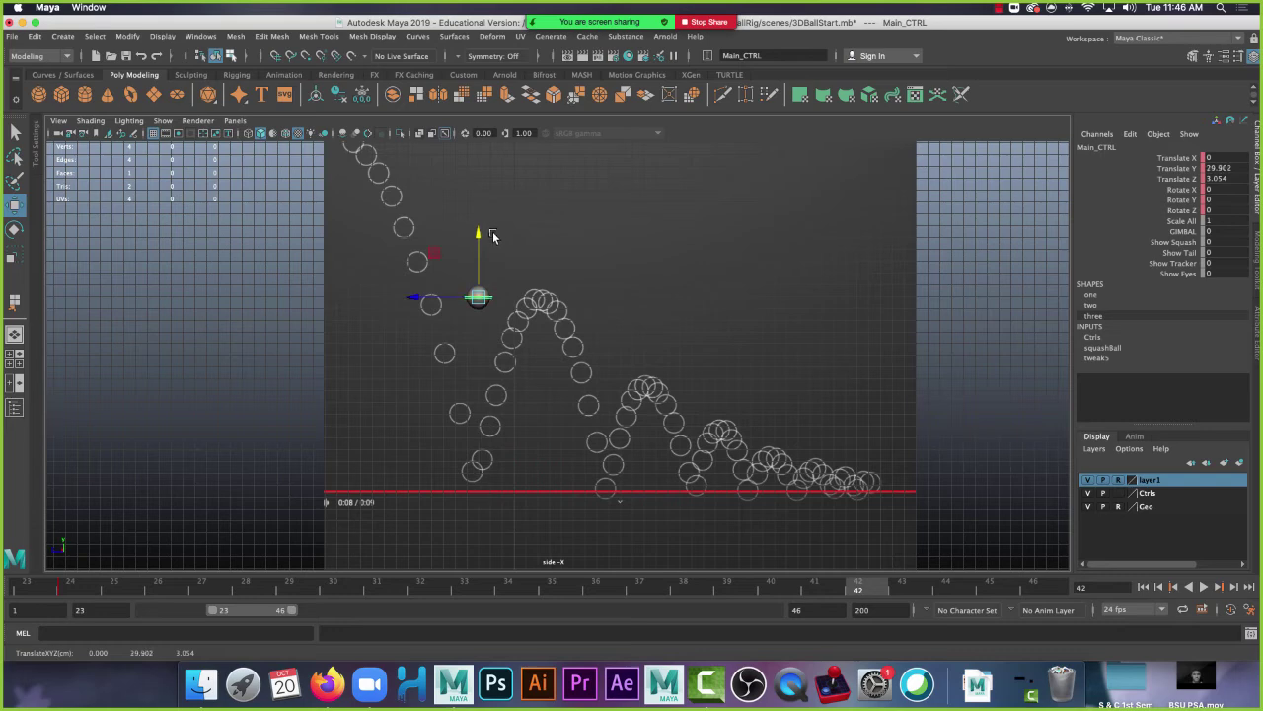
pyautogui.moveTo(419, 298); pyautogui.dragTo(479, 310)
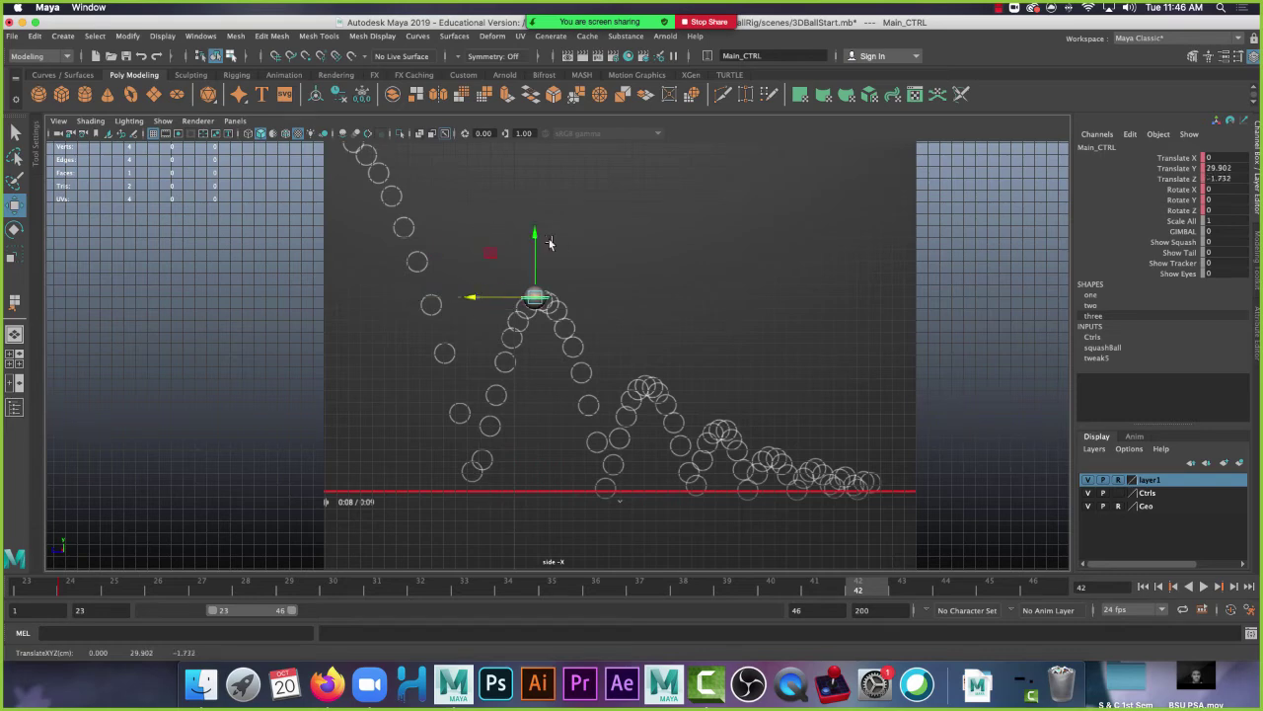
pyautogui.moveTo(538, 258); pyautogui.dragTo(535, 260)
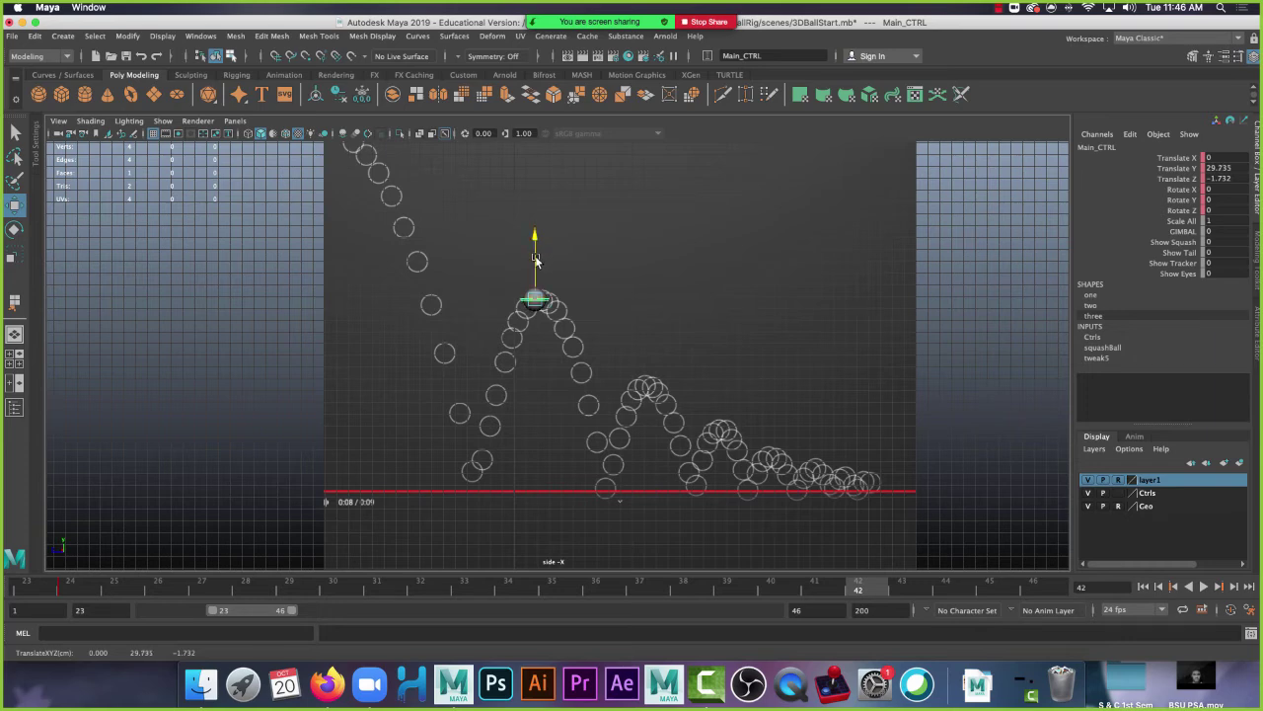
pyautogui.press('s')
# - At frame 32, move the ball onto the second arc's rising reference circle, about Translate Y 24.375 and Translate Z 0.728, and set a key
pyautogui.click(71, 590)
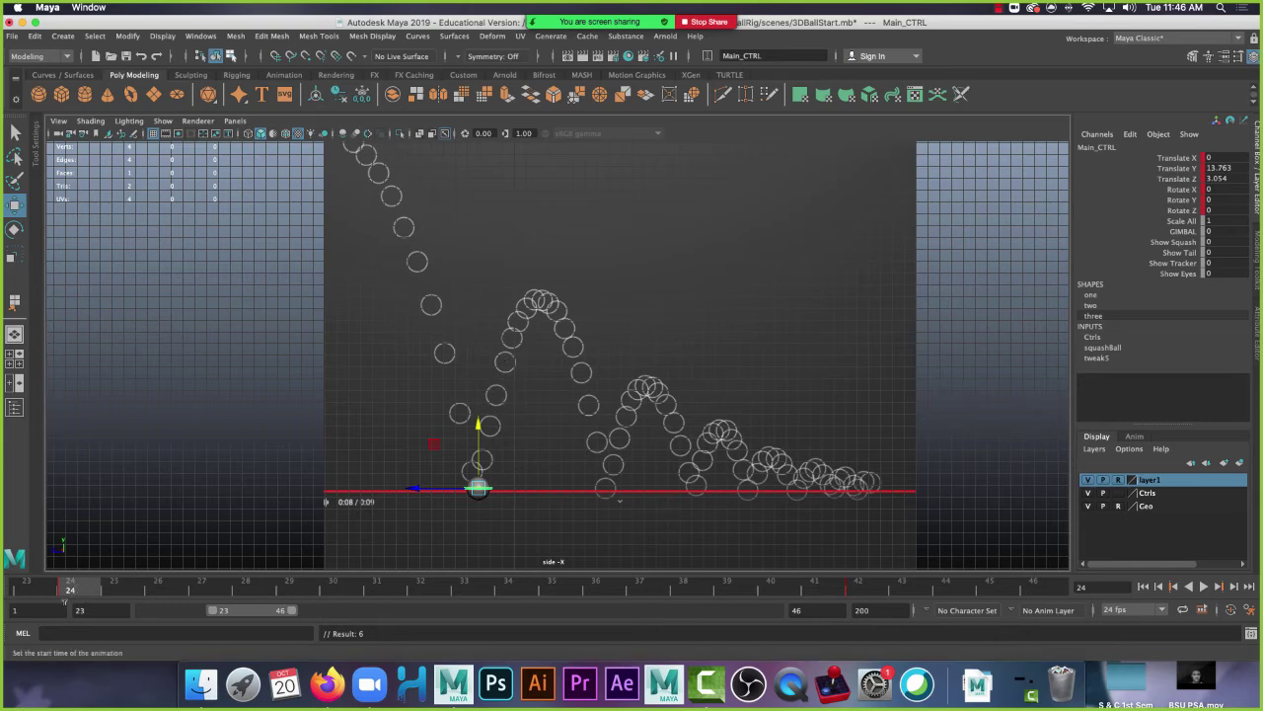
pyautogui.click(416, 581)
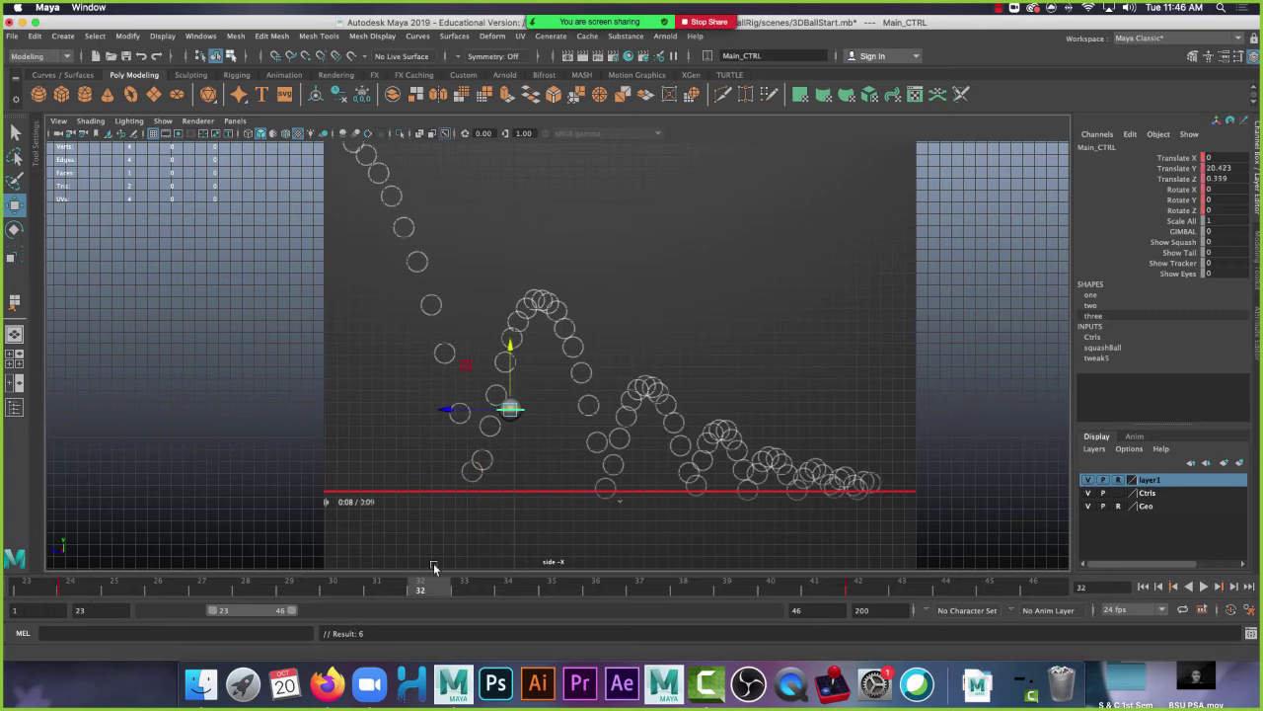
pyautogui.moveTo(509, 377); pyautogui.dragTo(481, 362)
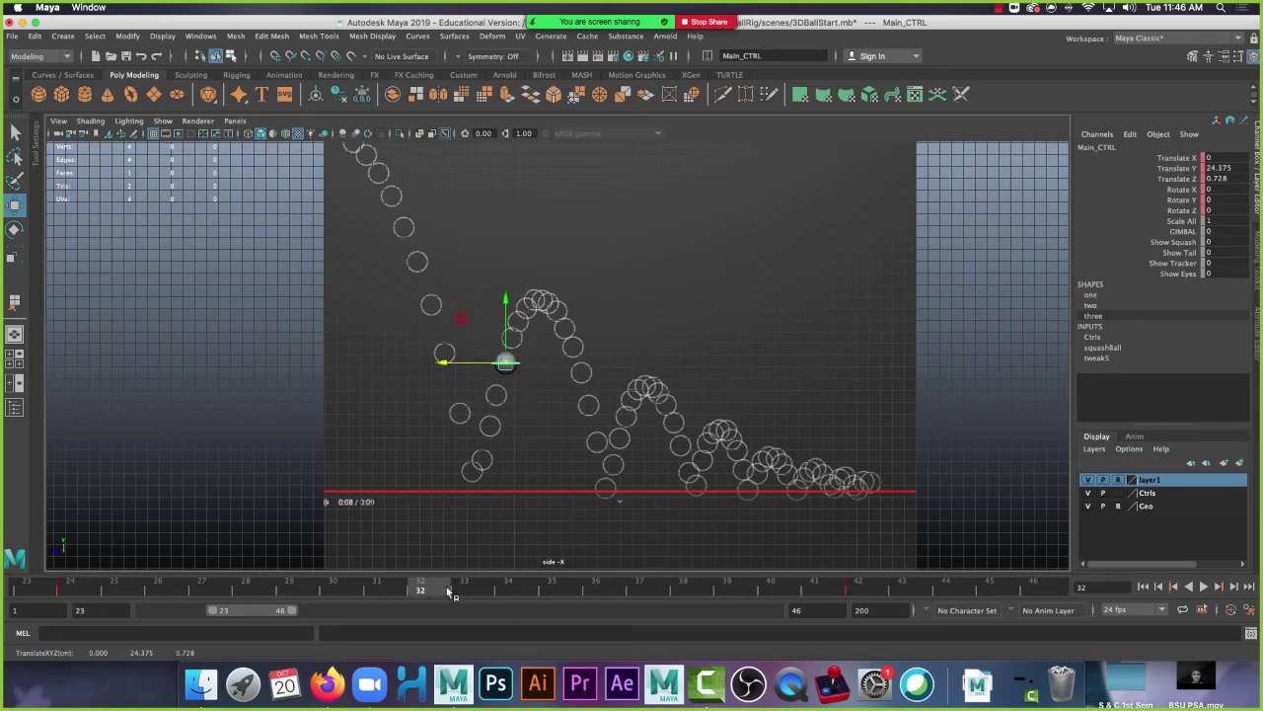
pyautogui.press('s')
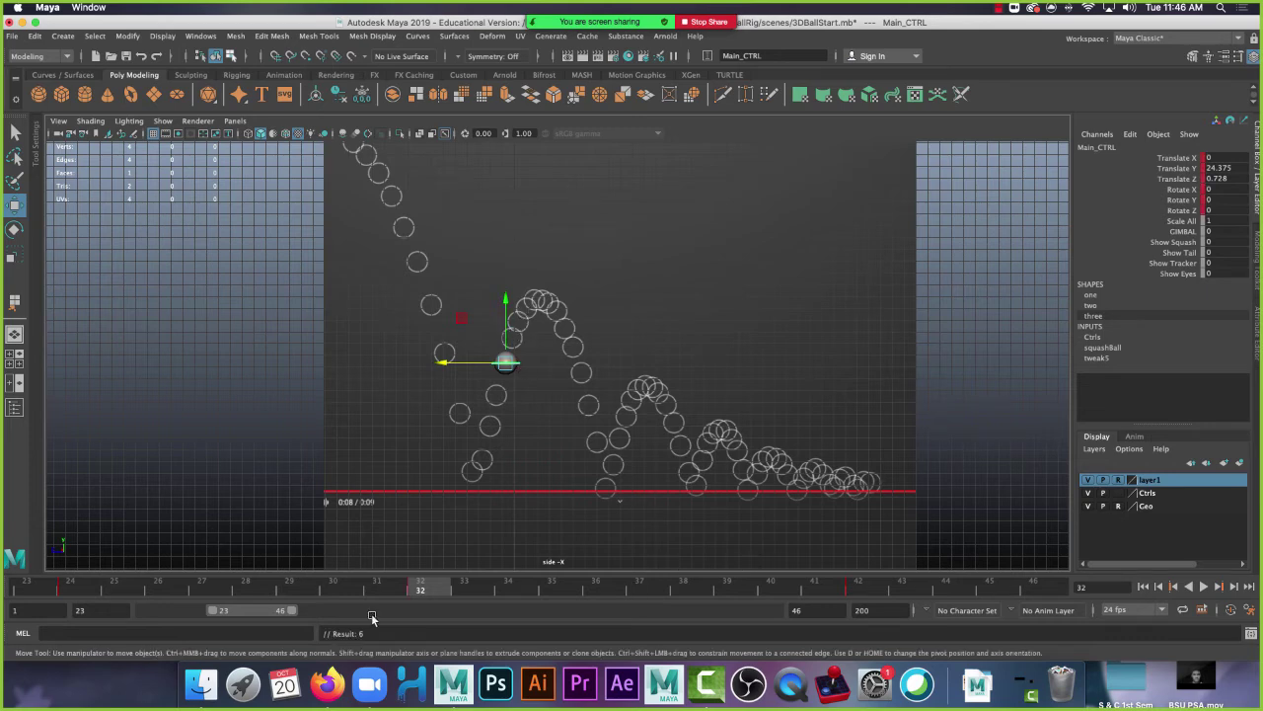
# - Review the ball's rise from frame 24 to 42, and shift the playback range to frames 38 through 61
pyautogui.hotkey('alt', 'v')
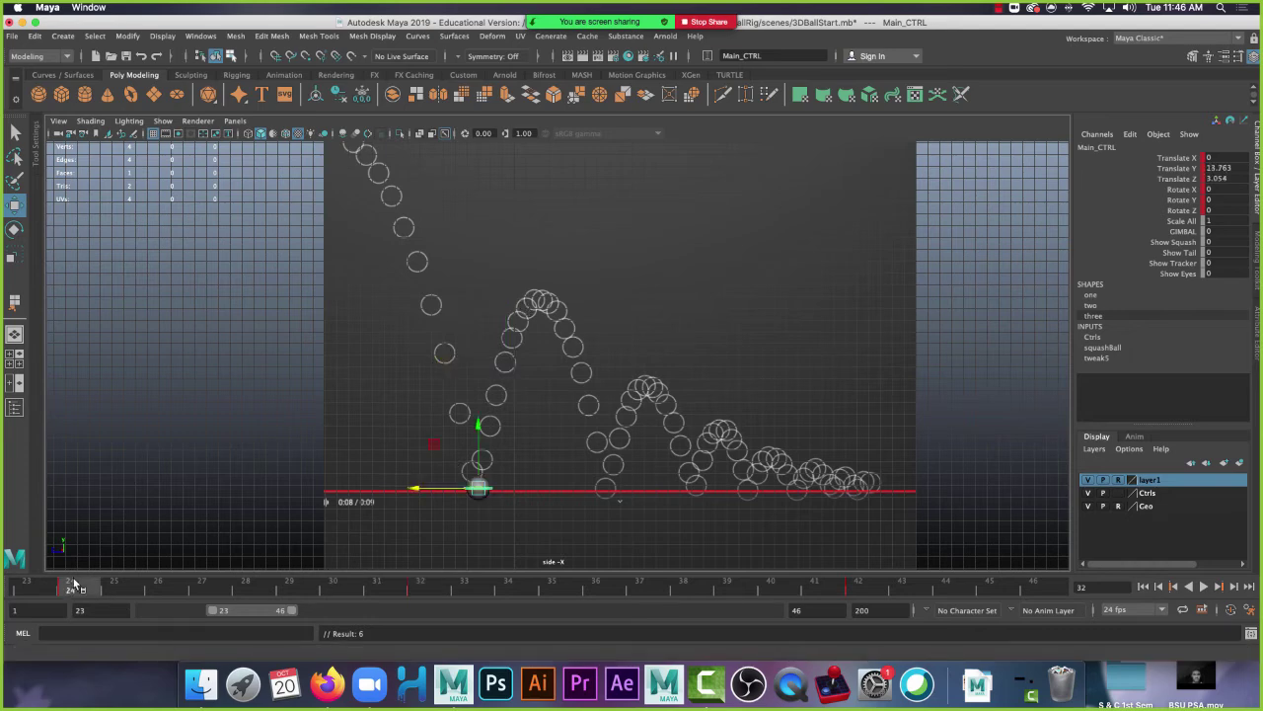
pyautogui.moveTo(530, 585); pyautogui.dragTo(887, 582)
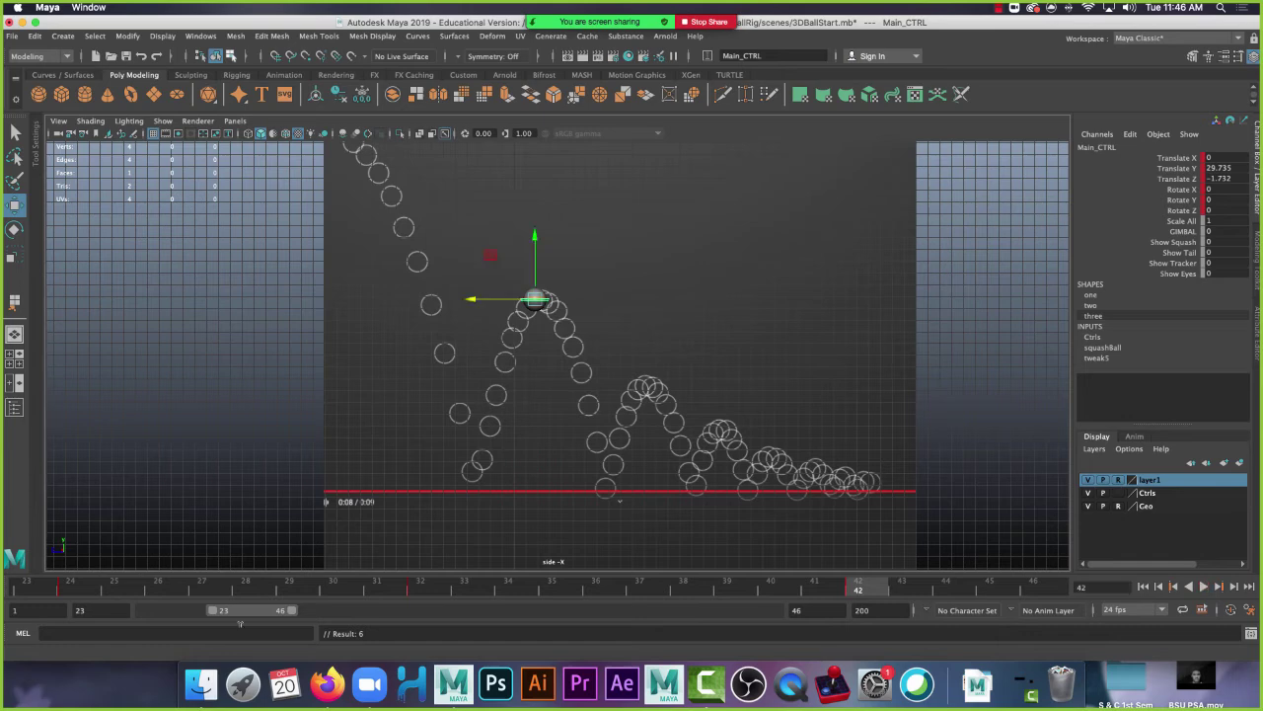
pyautogui.moveTo(248, 614); pyautogui.dragTo(271, 613)
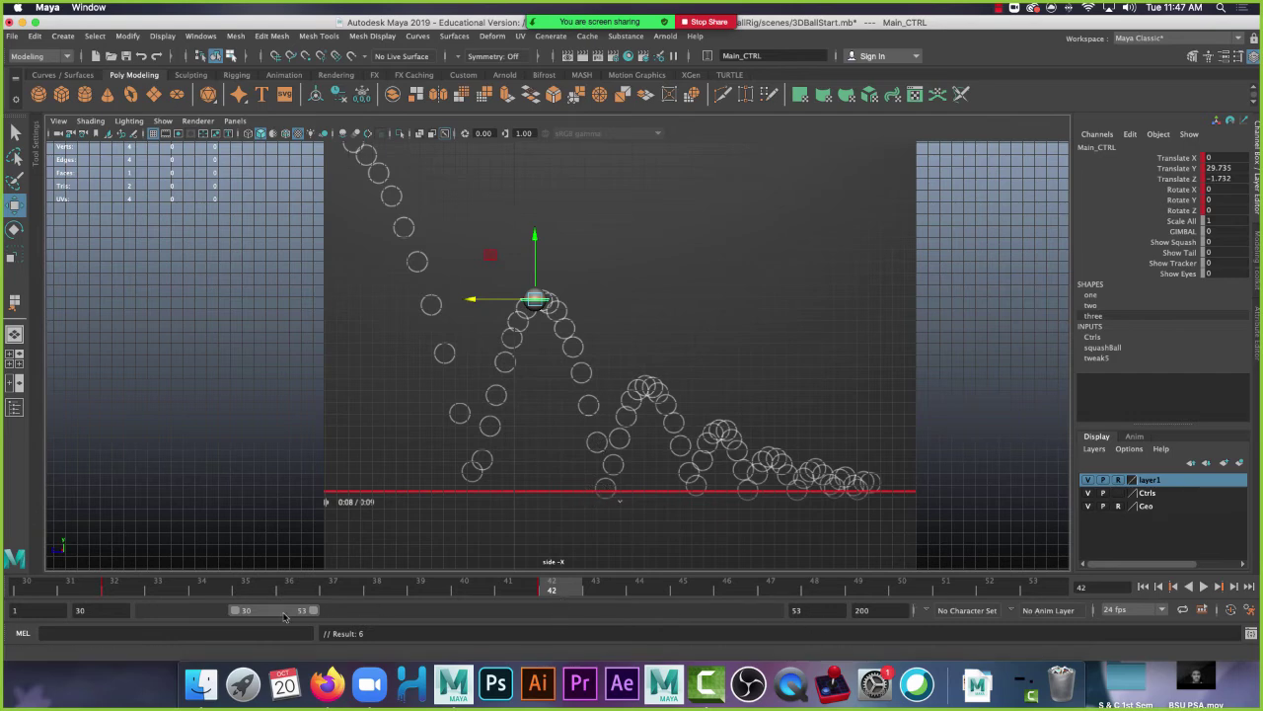
pyautogui.moveTo(283, 616); pyautogui.dragTo(312, 616)
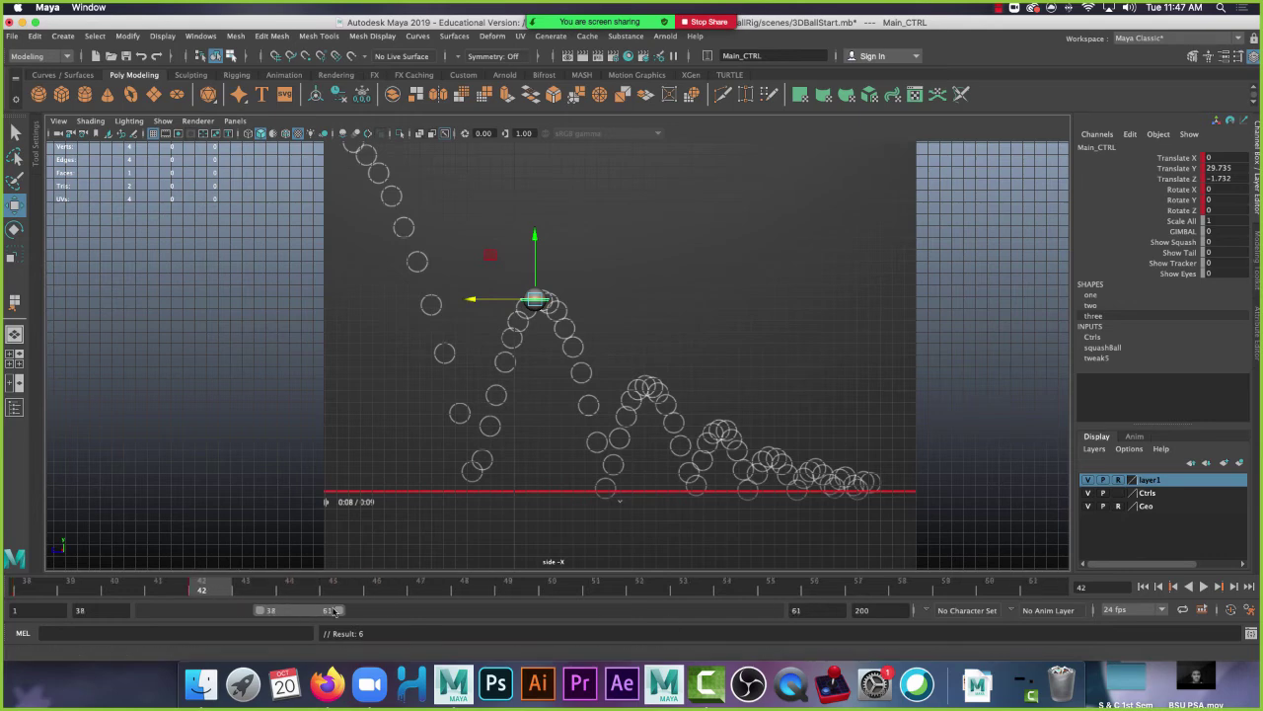
# - At frame 60, move the ball to the second arc's landing point, about Translate Y 13.763 and Translate Z -7.742, and set a key
pyautogui.click(989, 588)
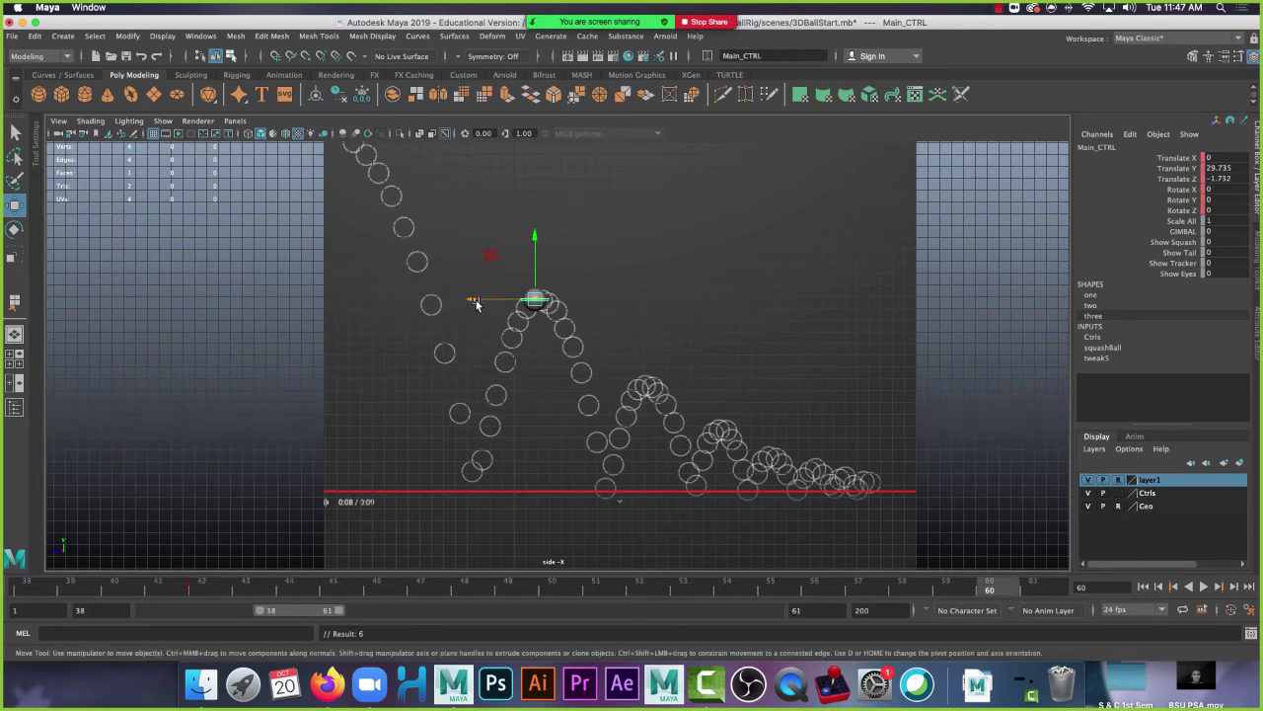
pyautogui.moveTo(476, 300); pyautogui.dragTo(589, 312)
pyautogui.moveTo(596, 250); pyautogui.dragTo(620, 425)
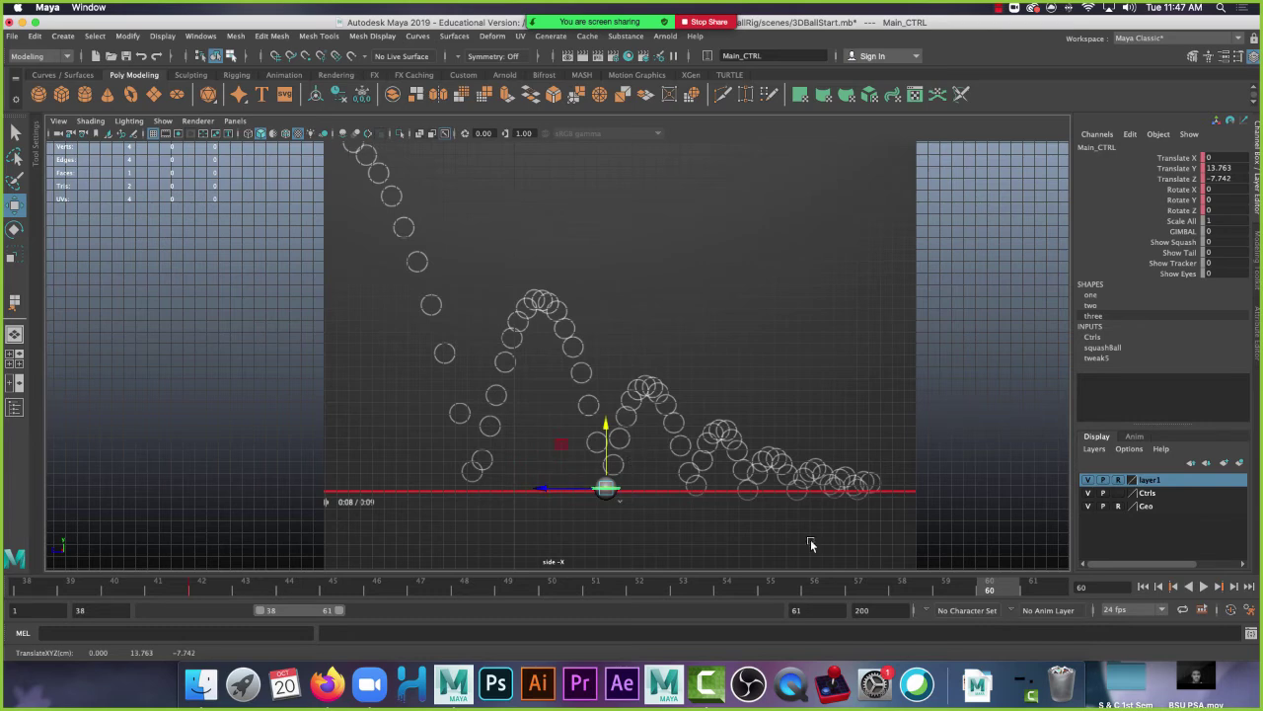
pyautogui.press('s')
# - At frame 50, move the ball onto the second arc's upper descending circle, about Translate Y 27.36 and Translate Z -4.262, and set a key
pyautogui.click(204, 587)
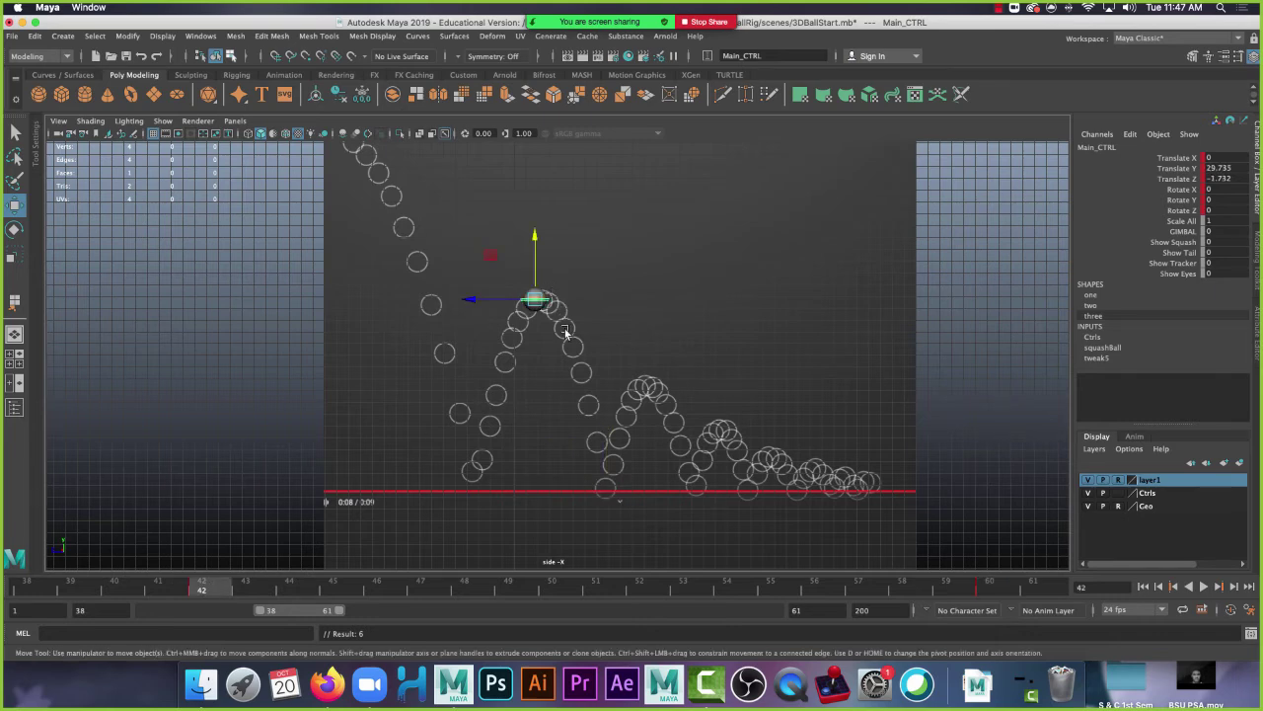
pyautogui.click(553, 590)
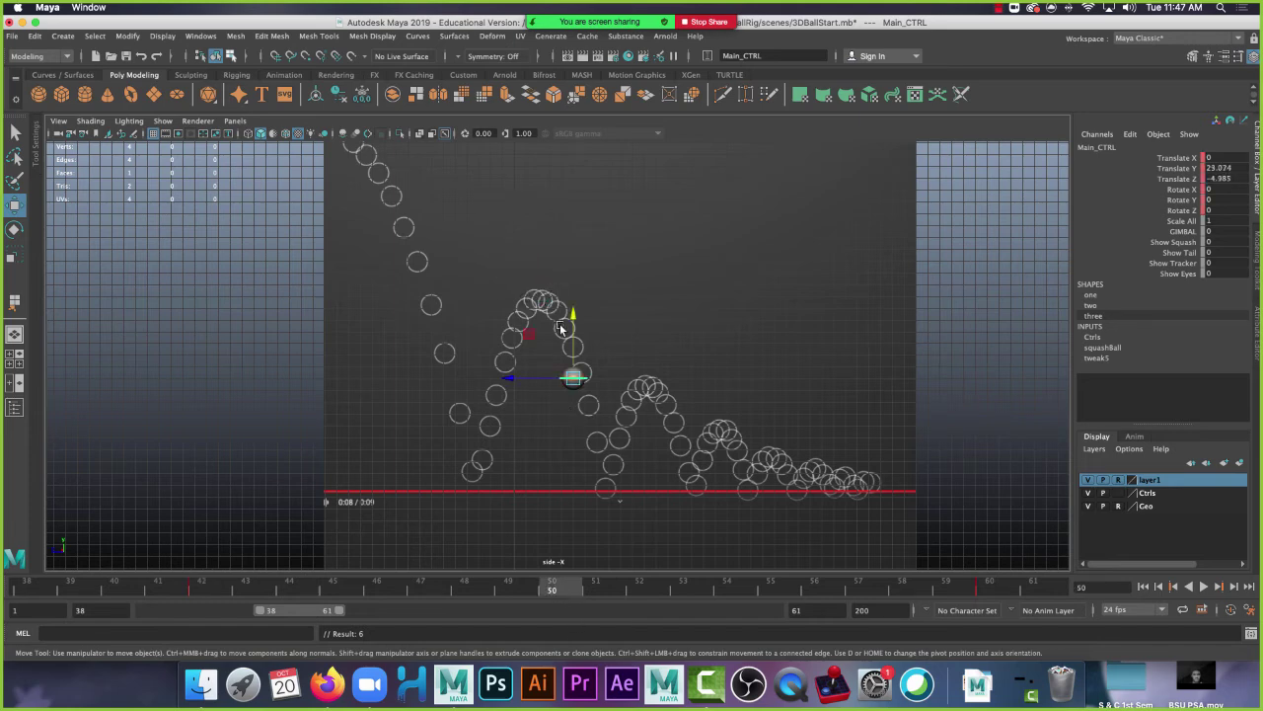
pyautogui.moveTo(572, 334); pyautogui.dragTo(577, 279)
pyautogui.moveTo(543, 329); pyautogui.dragTo(532, 329)
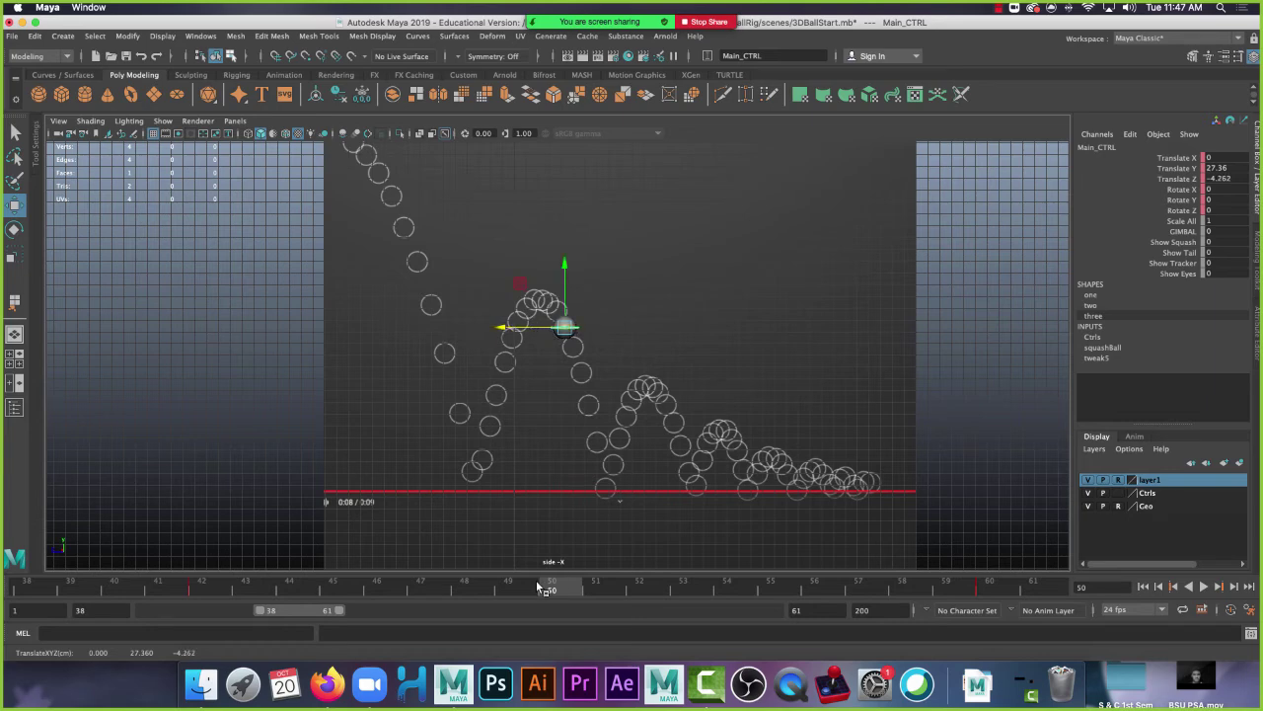
pyautogui.press('s')
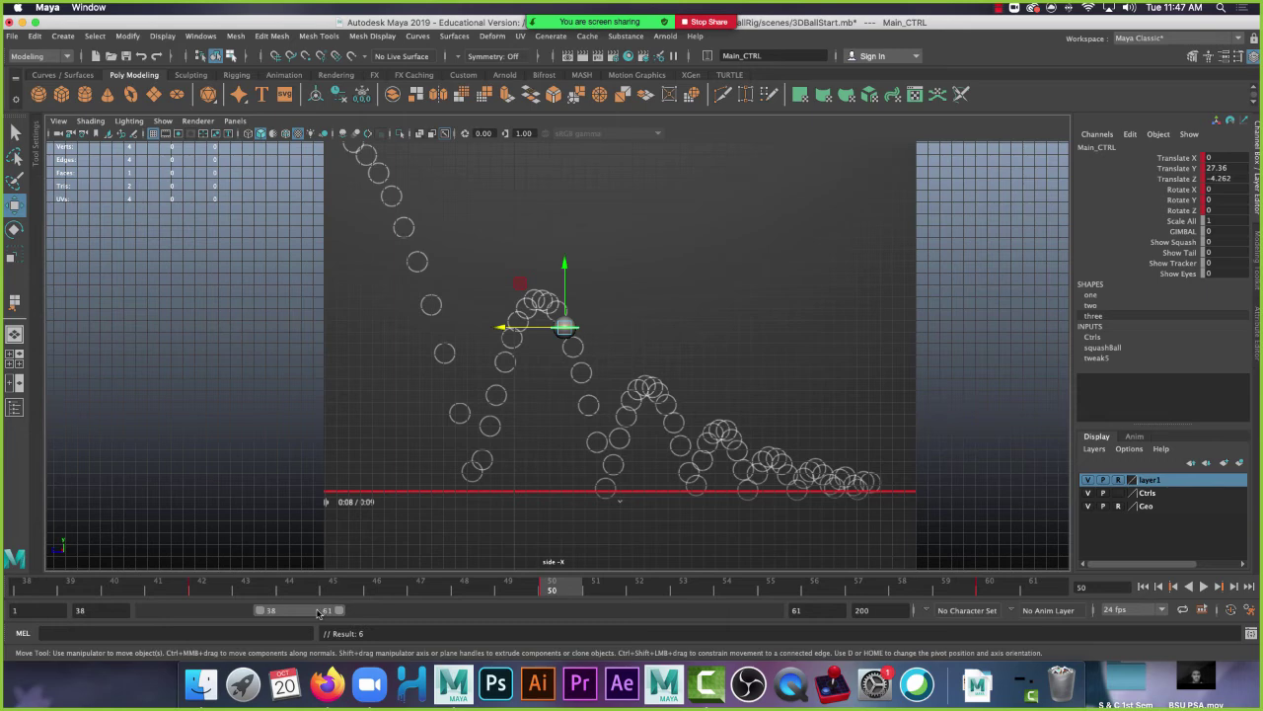
# - Shift the playback range to frames 58–81 and key the ball at frame 72 on the third arc's peak, about Translate Y 22.445, Translate Z -11.026
pyautogui.moveTo(301, 616); pyautogui.dragTo(363, 615)
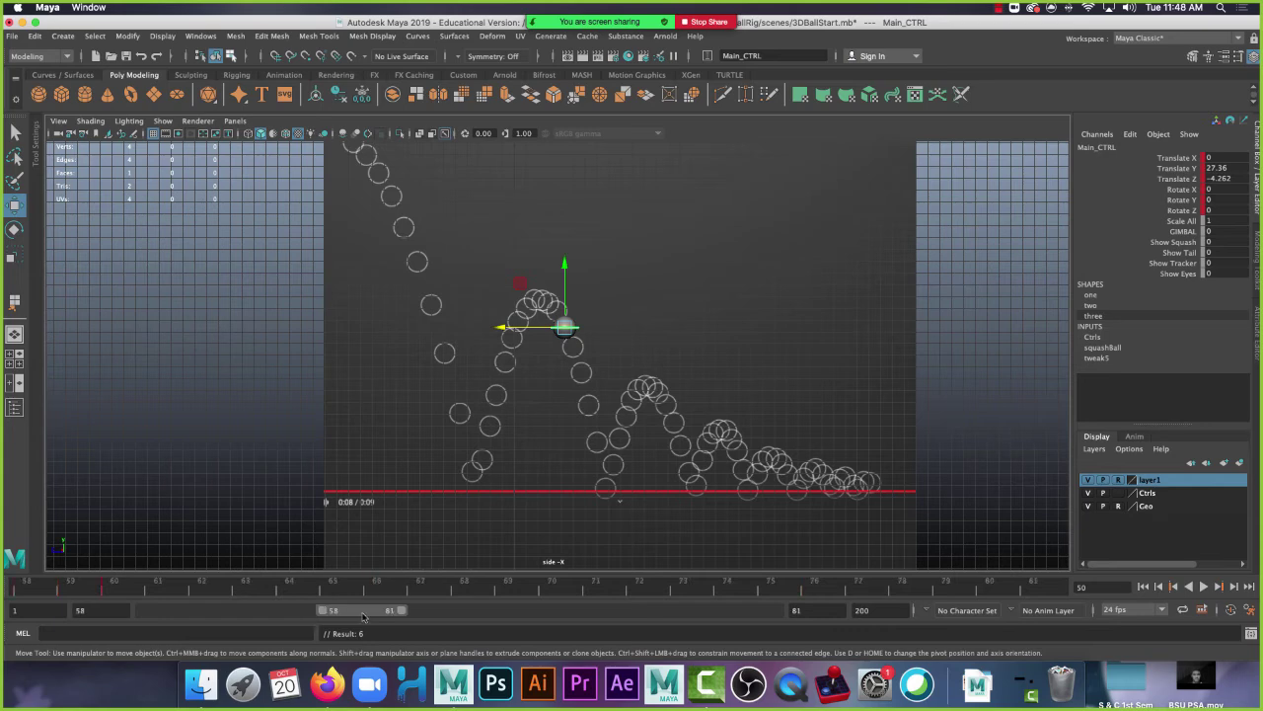
pyautogui.click(138, 590)
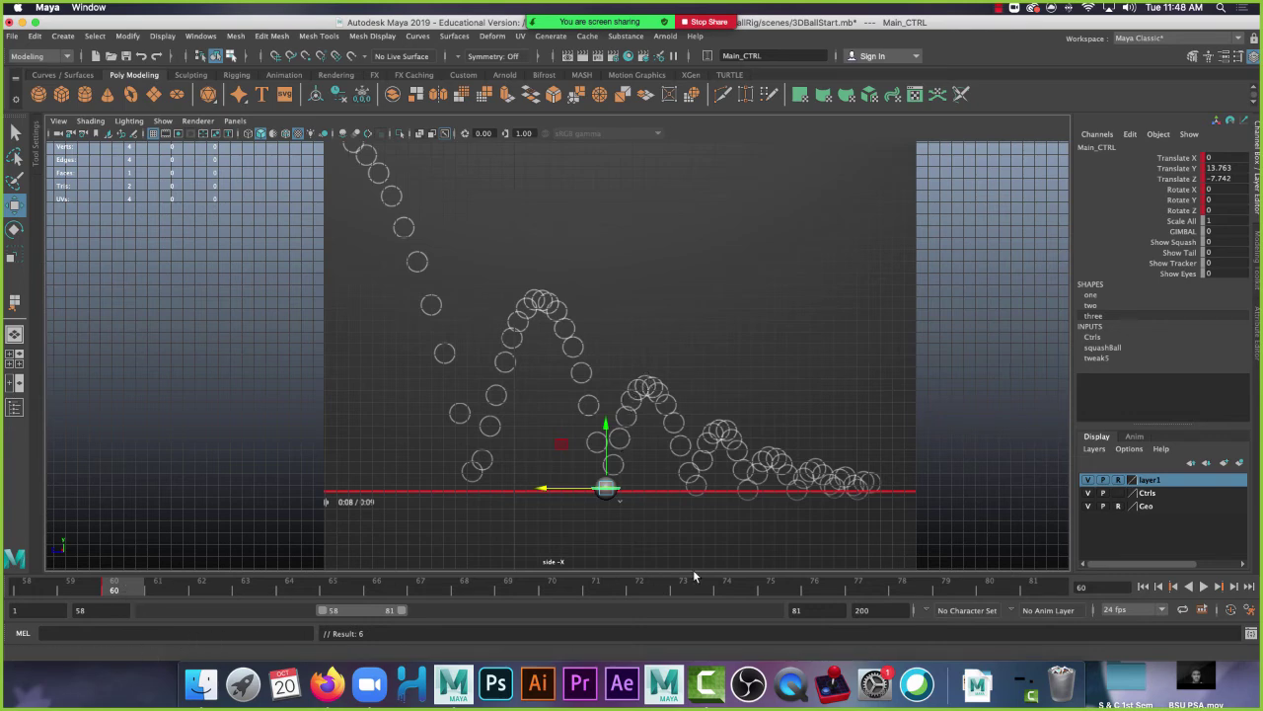
pyautogui.click(639, 590)
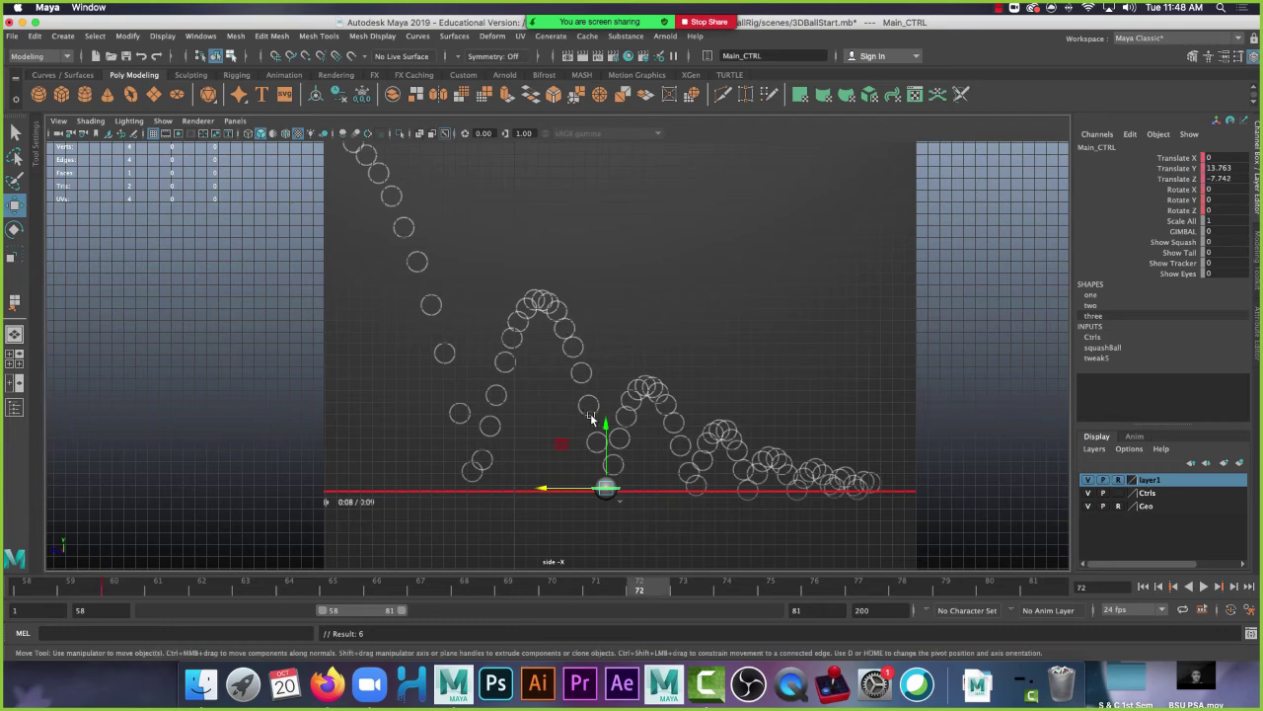
pyautogui.moveTo(605, 415); pyautogui.dragTo(619, 316)
pyautogui.moveTo(570, 383); pyautogui.dragTo(609, 387)
pyautogui.moveTo(645, 334); pyautogui.dragTo(650, 346)
pyautogui.press('s')
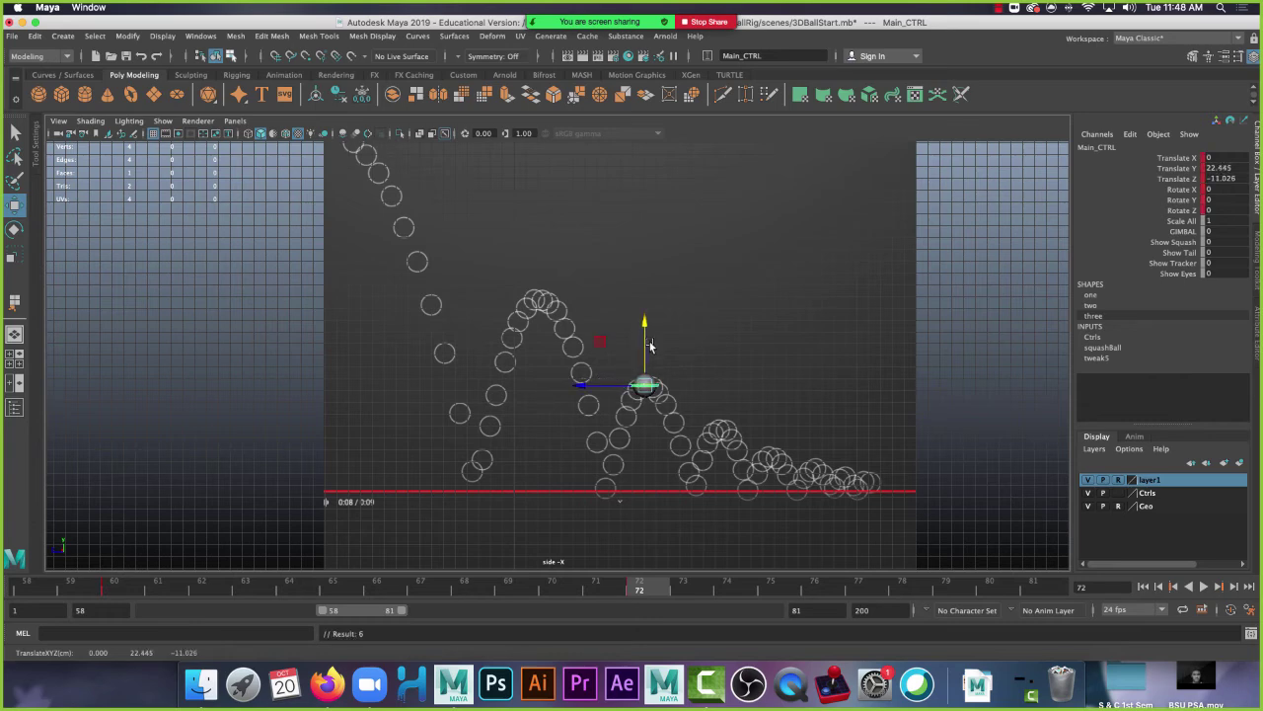
# - At frame 68, move the ball onto the reference circle just before the third peak, about Translate Y 21.251 and Translate Z -9.891, and set a key
pyautogui.click(115, 590)
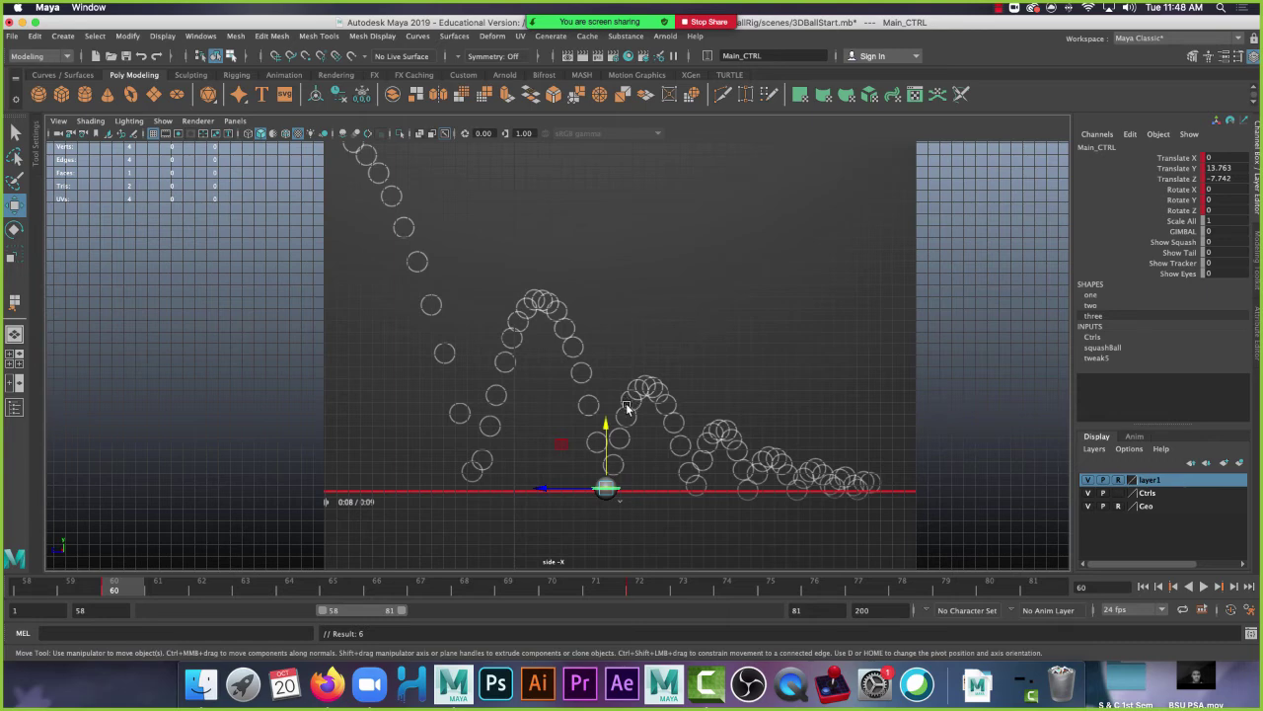
pyautogui.click(473, 590)
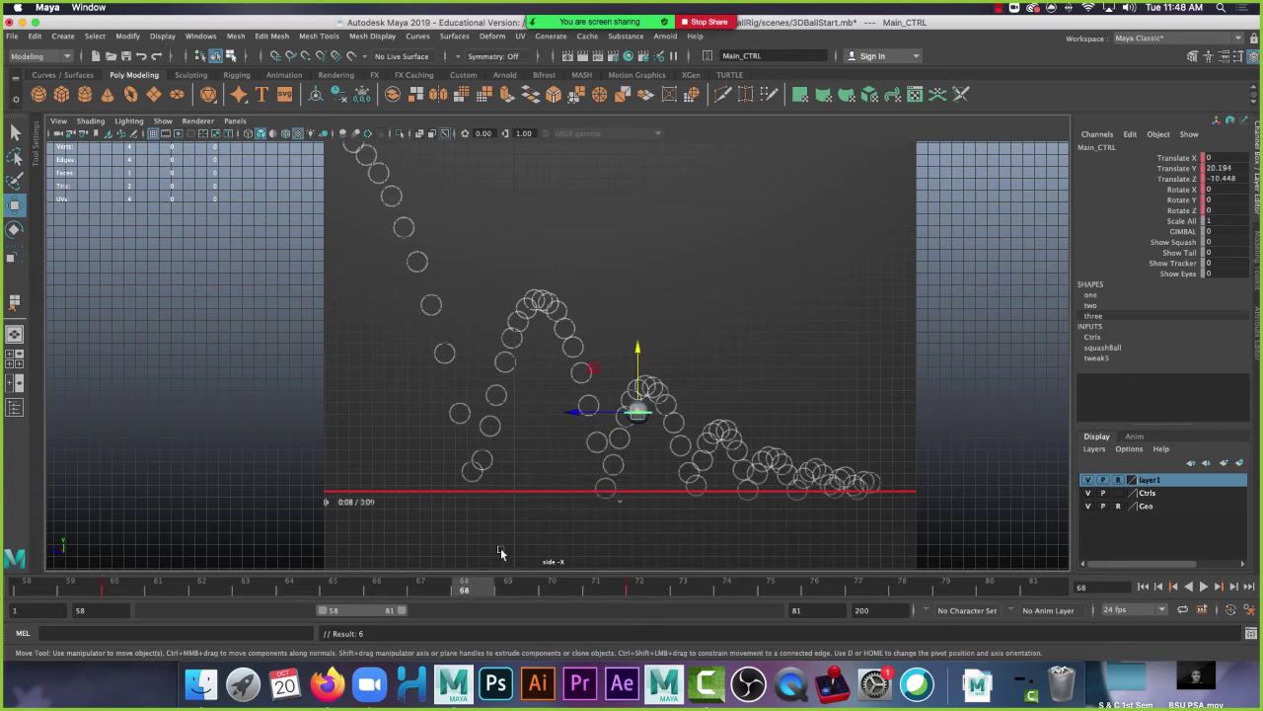
pyautogui.moveTo(640, 380); pyautogui.dragTo(599, 402)
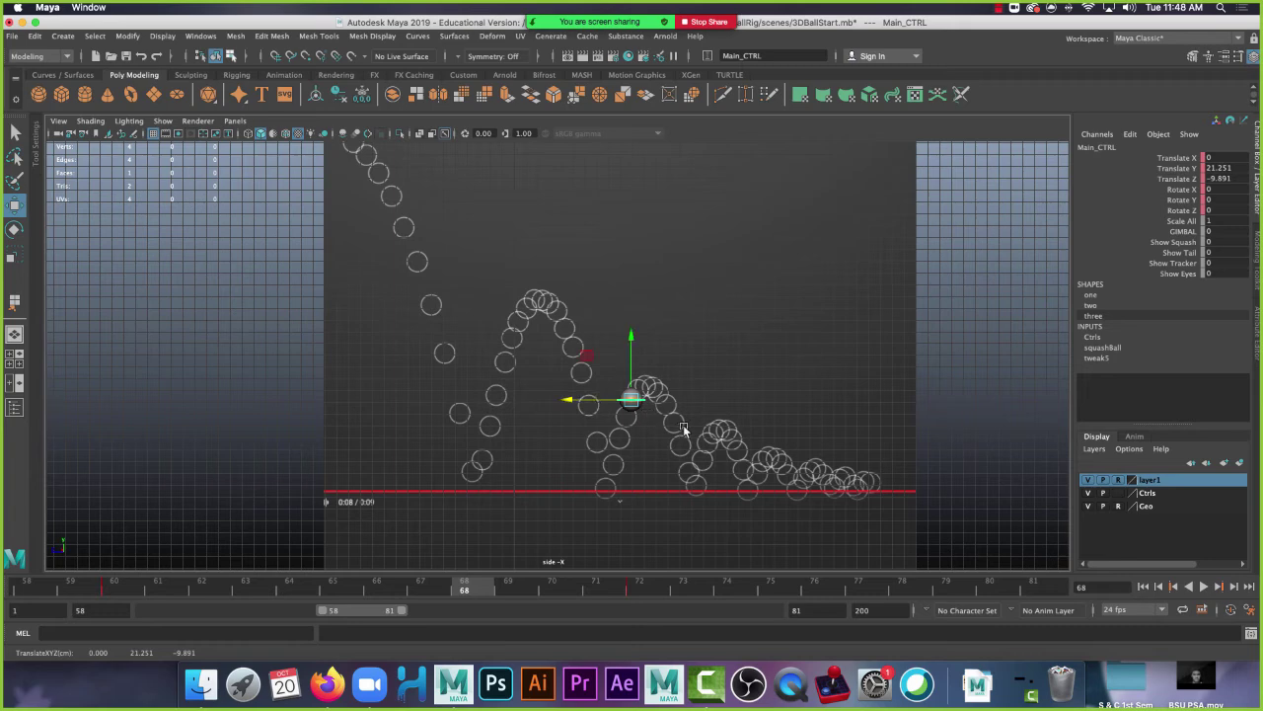
pyautogui.press('s')
# - Review the motion through frame 77 on the timeline, and shift the playback range to frames 72 through 95
pyautogui.moveTo(496, 590); pyautogui.dragTo(731, 592)
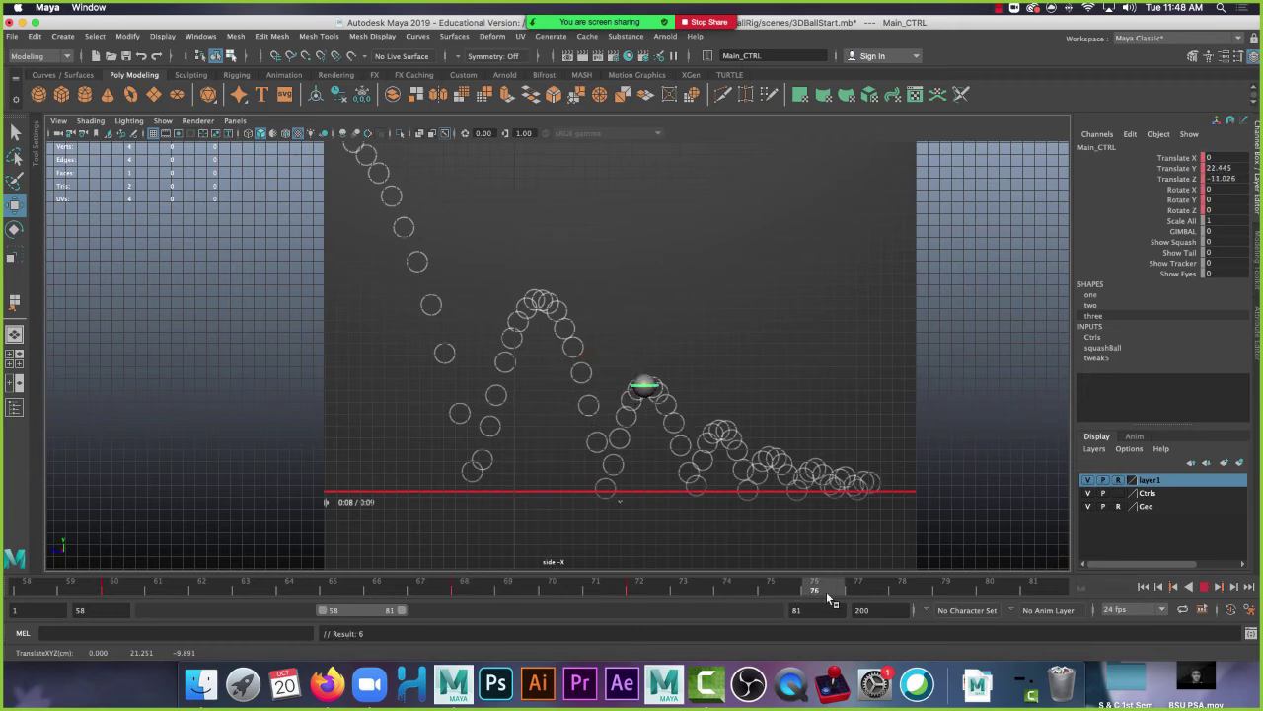
pyautogui.moveTo(826, 594); pyautogui.dragTo(878, 596)
pyautogui.press('w')
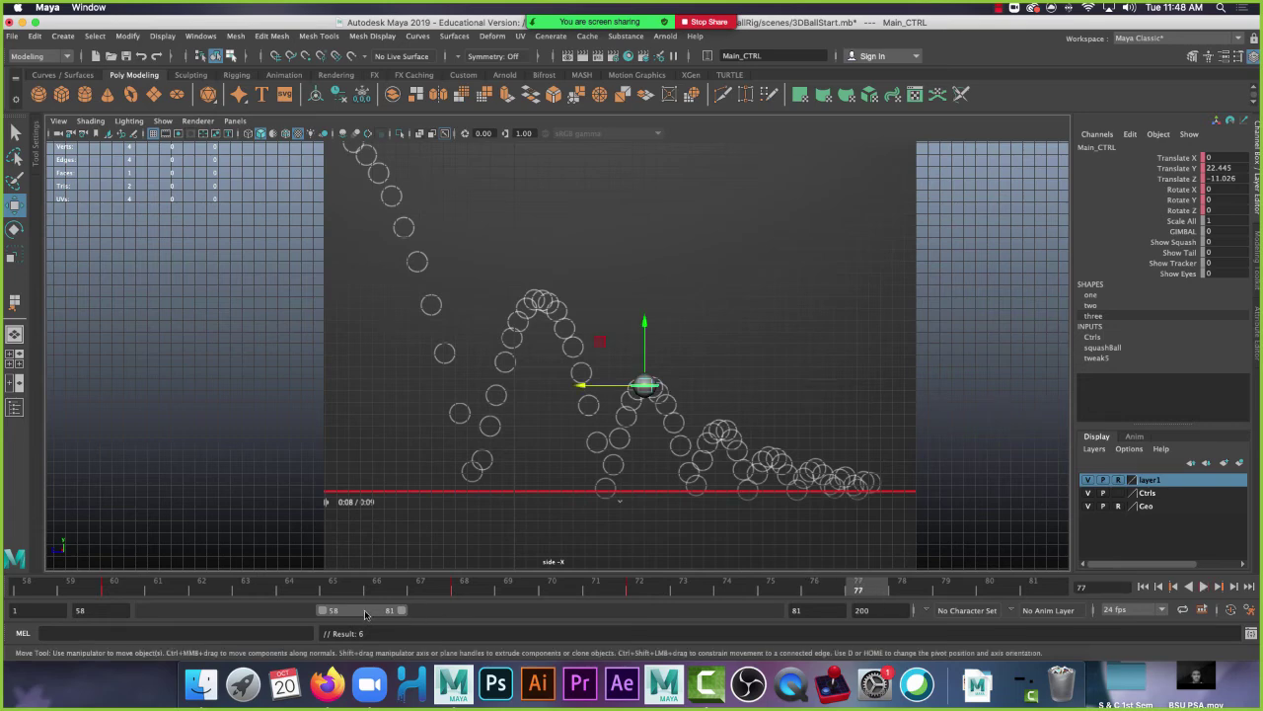
pyautogui.moveTo(365, 613); pyautogui.dragTo(410, 614)
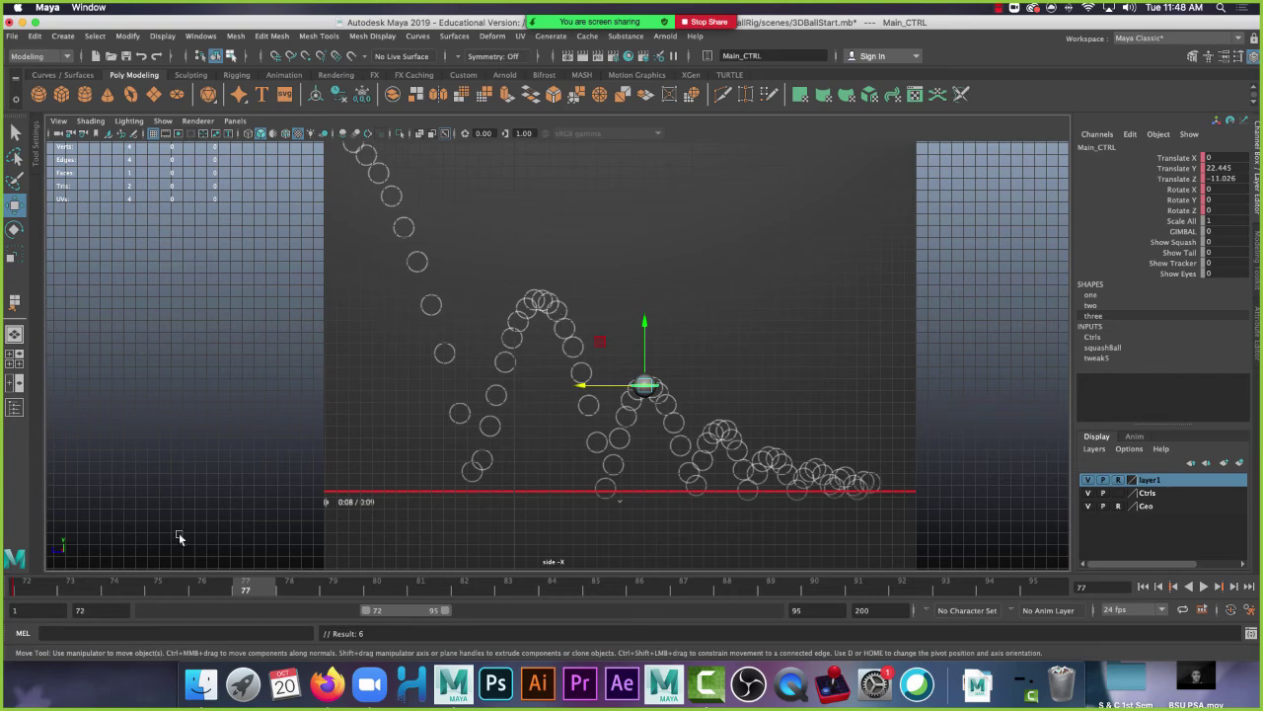
# - At frame 86, move the ball to the third arc's landing point, about Translate Y 13.93 and Translate Z -15.422, and set a key
pyautogui.click(45, 590)
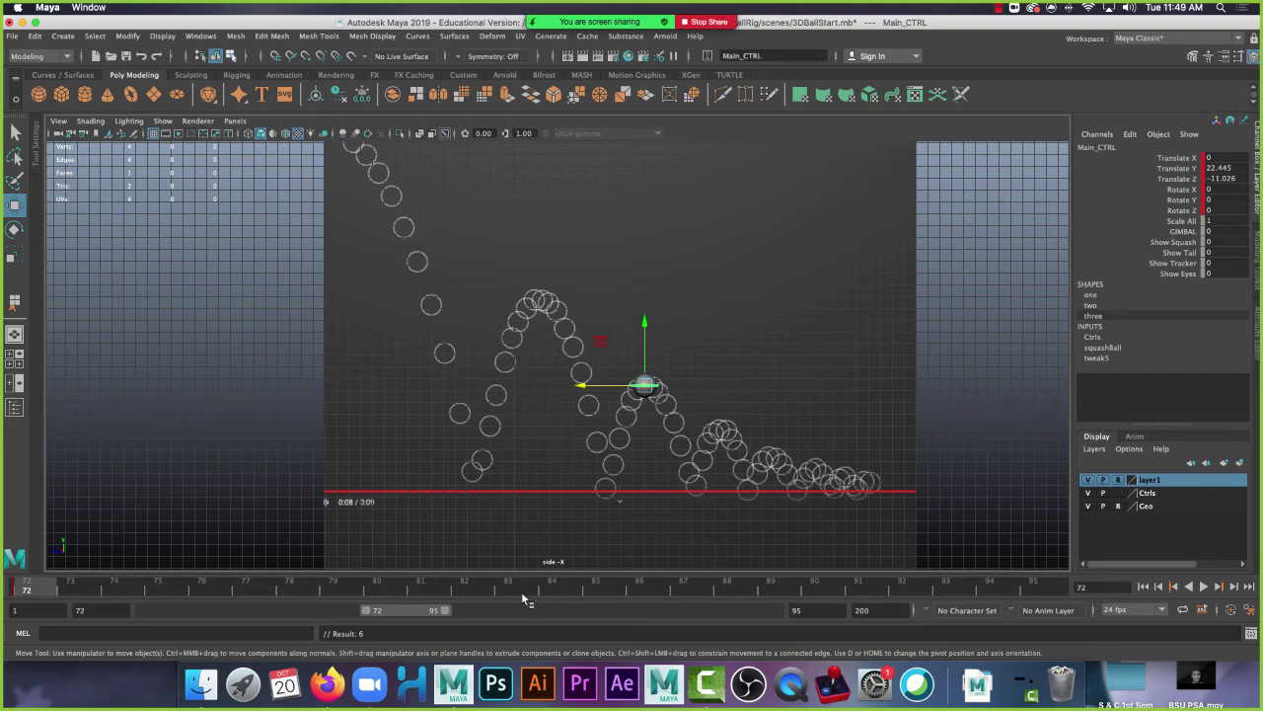
pyautogui.click(641, 589)
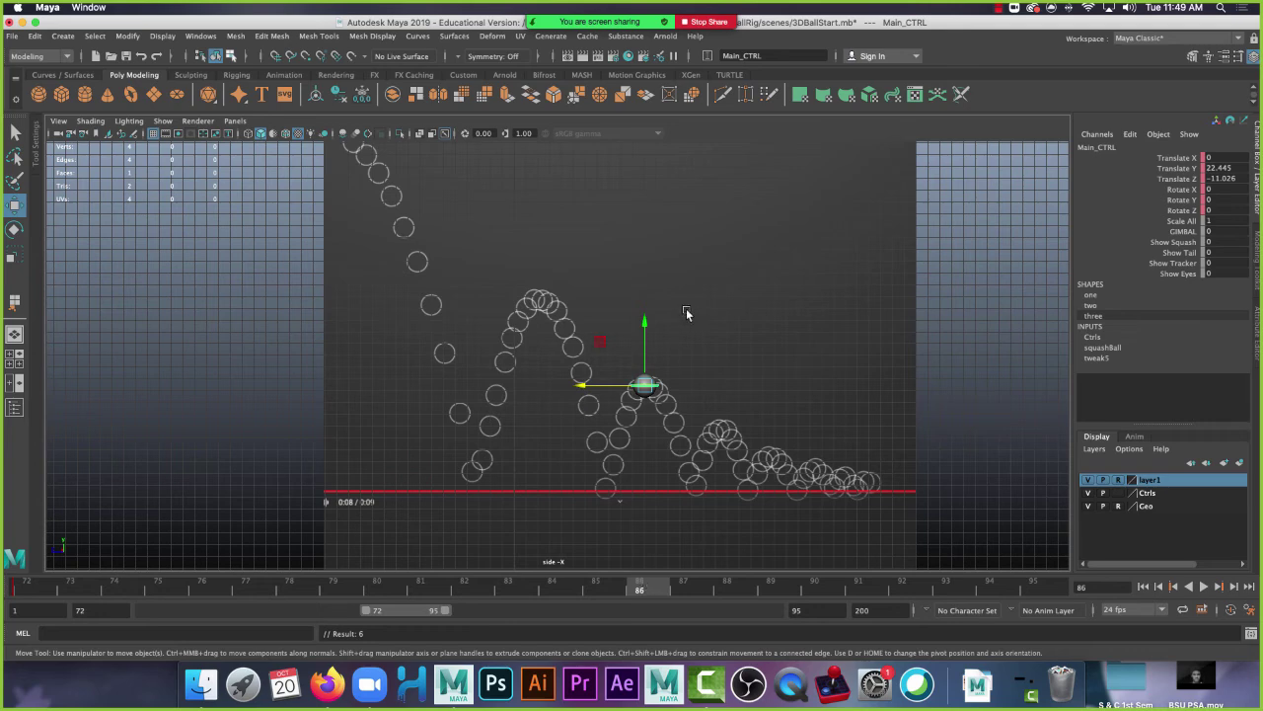
pyautogui.moveTo(646, 322); pyautogui.dragTo(656, 432)
pyautogui.moveTo(587, 501); pyautogui.dragTo(697, 466)
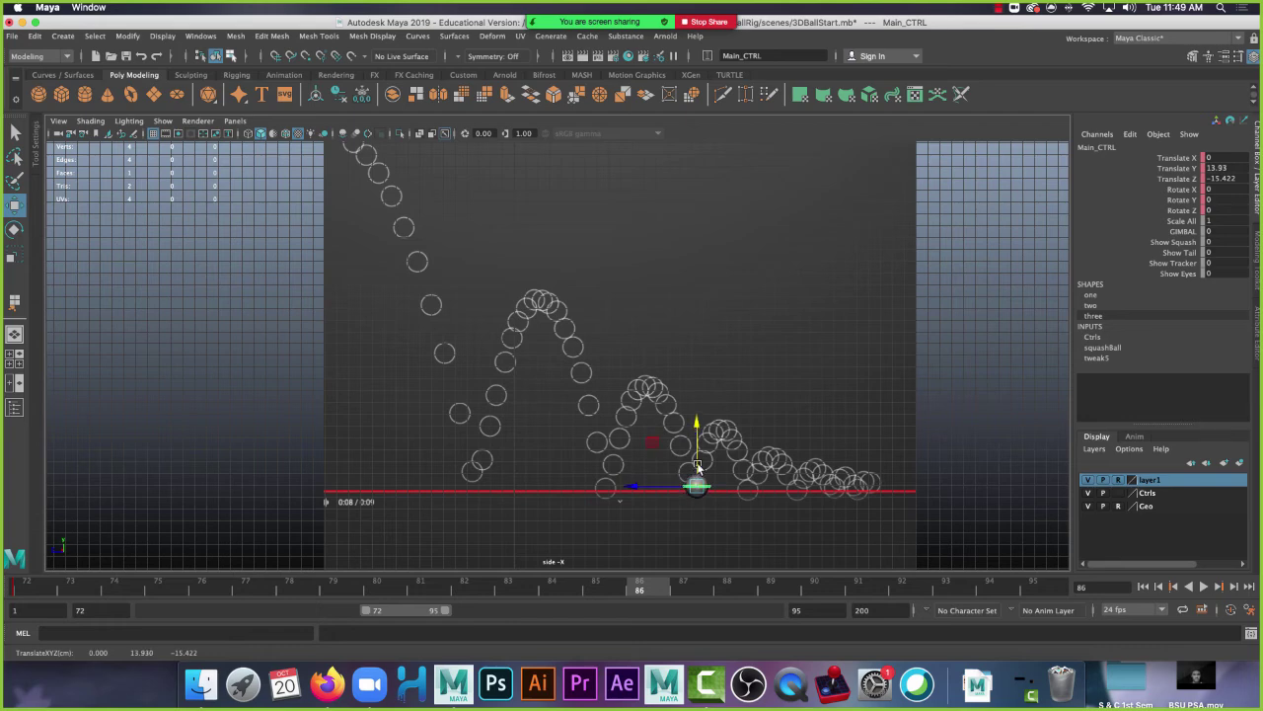
pyautogui.press('s')
# - At frame 80, move the ball onto the third arc's descending reference circle, about Translate Y 19.34 and Translate Z -13.476, and set a key
pyautogui.click(29, 589)
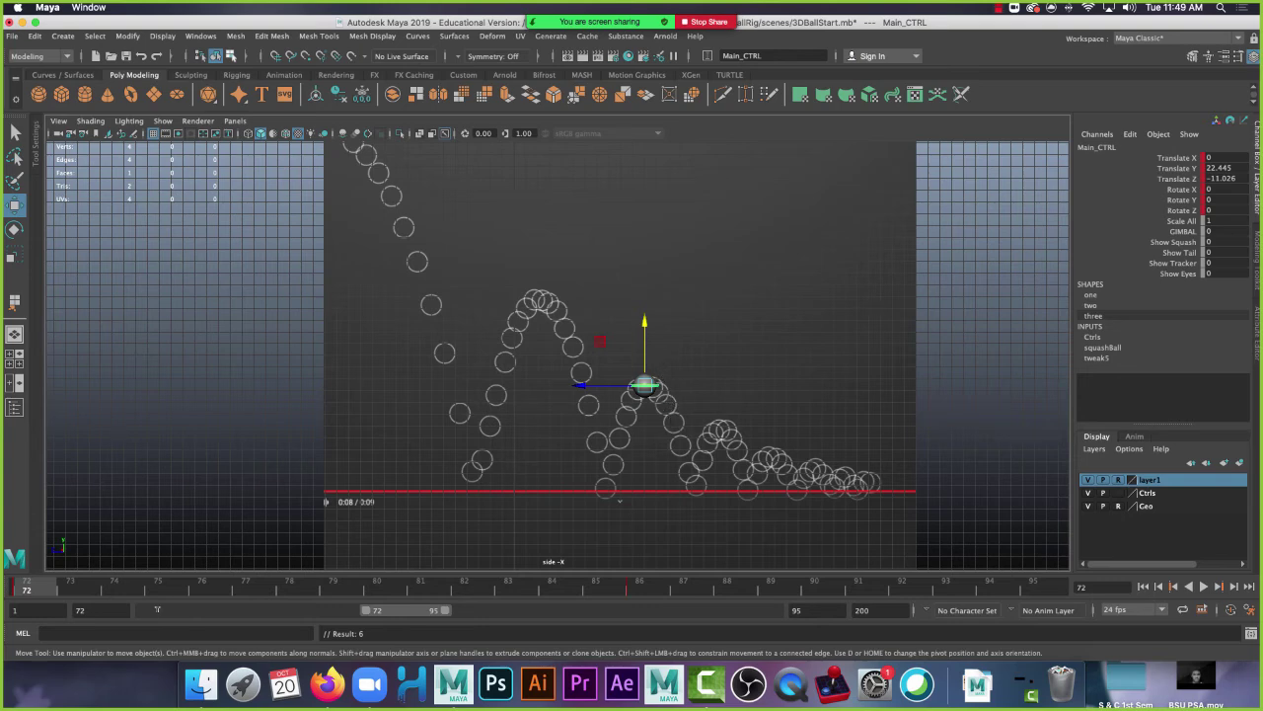
pyautogui.click(400, 588)
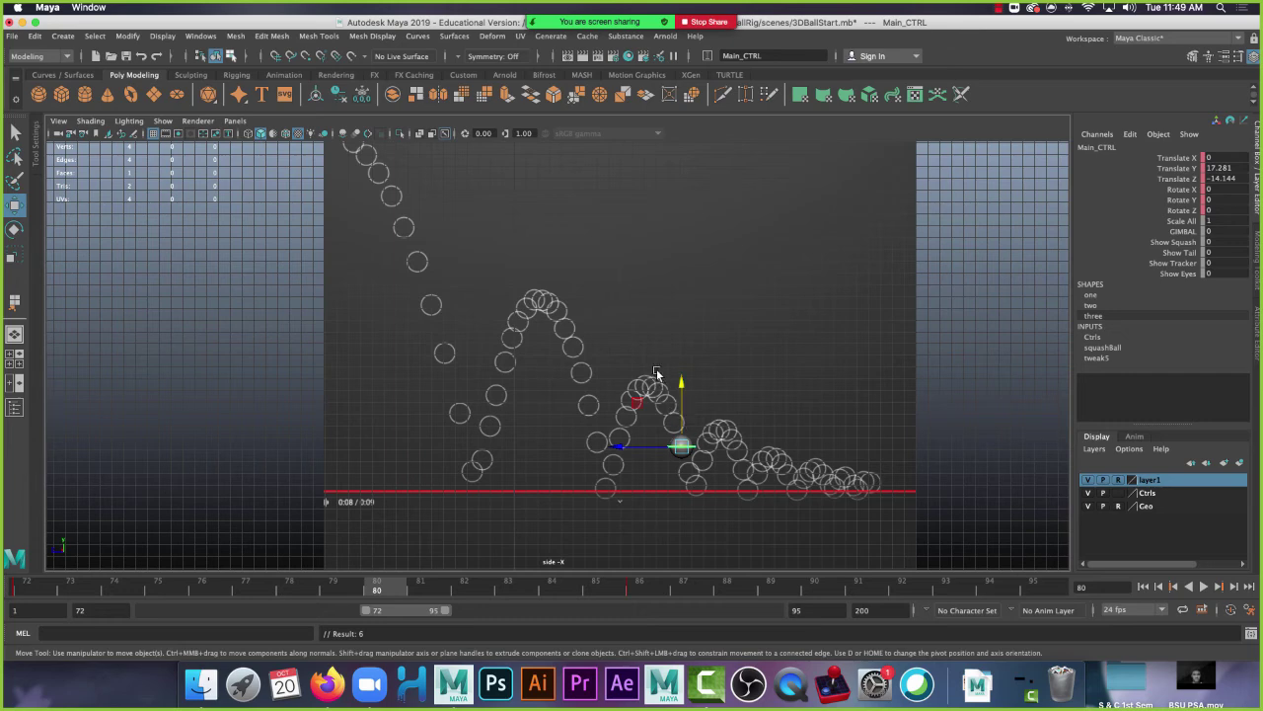
pyautogui.moveTo(680, 406); pyautogui.dragTo(646, 425)
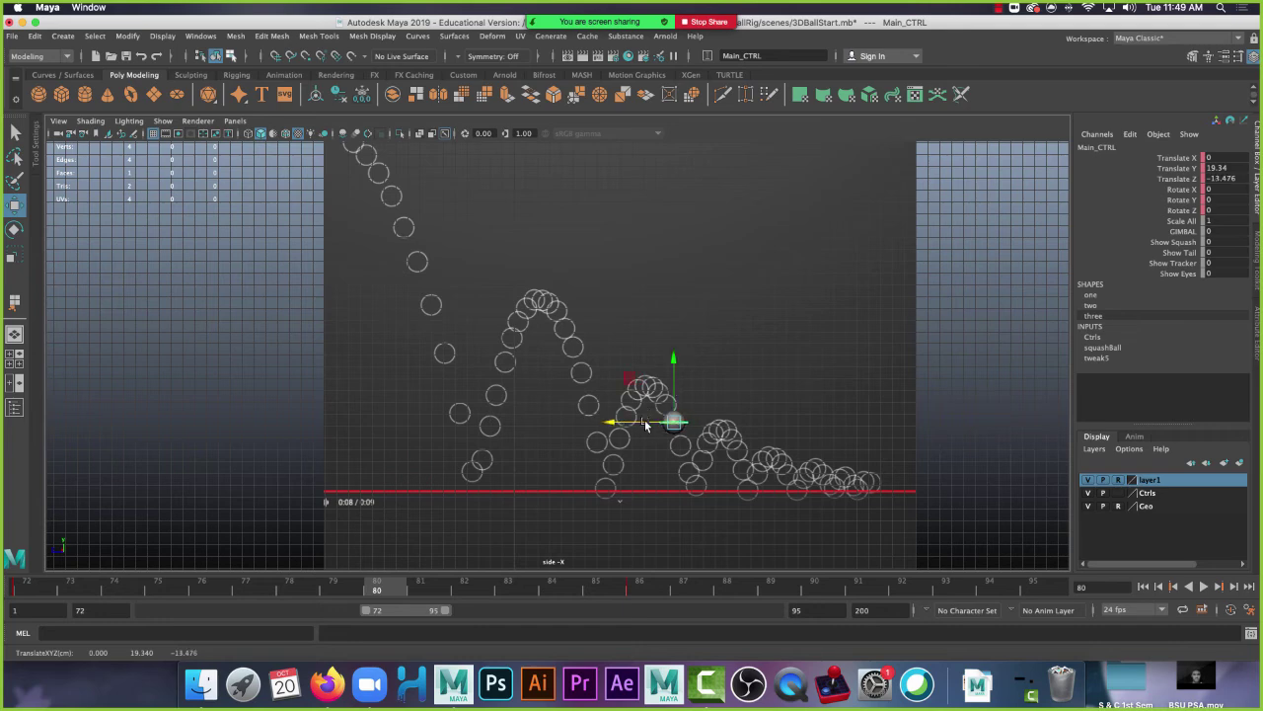
pyautogui.press('s')
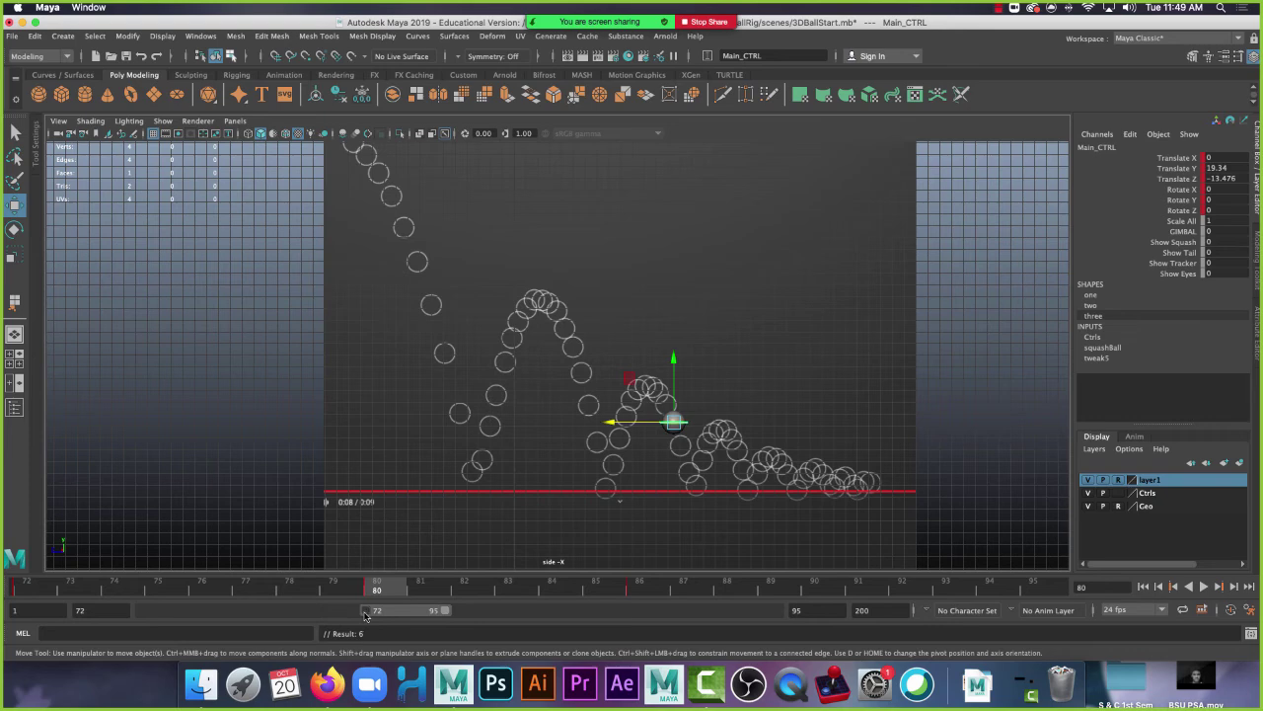
# - Extend the playback range to frames 1 through 95, and return to the first frame with the ball's starting position in view
pyautogui.moveTo(364, 613); pyautogui.dragTo(122, 616)
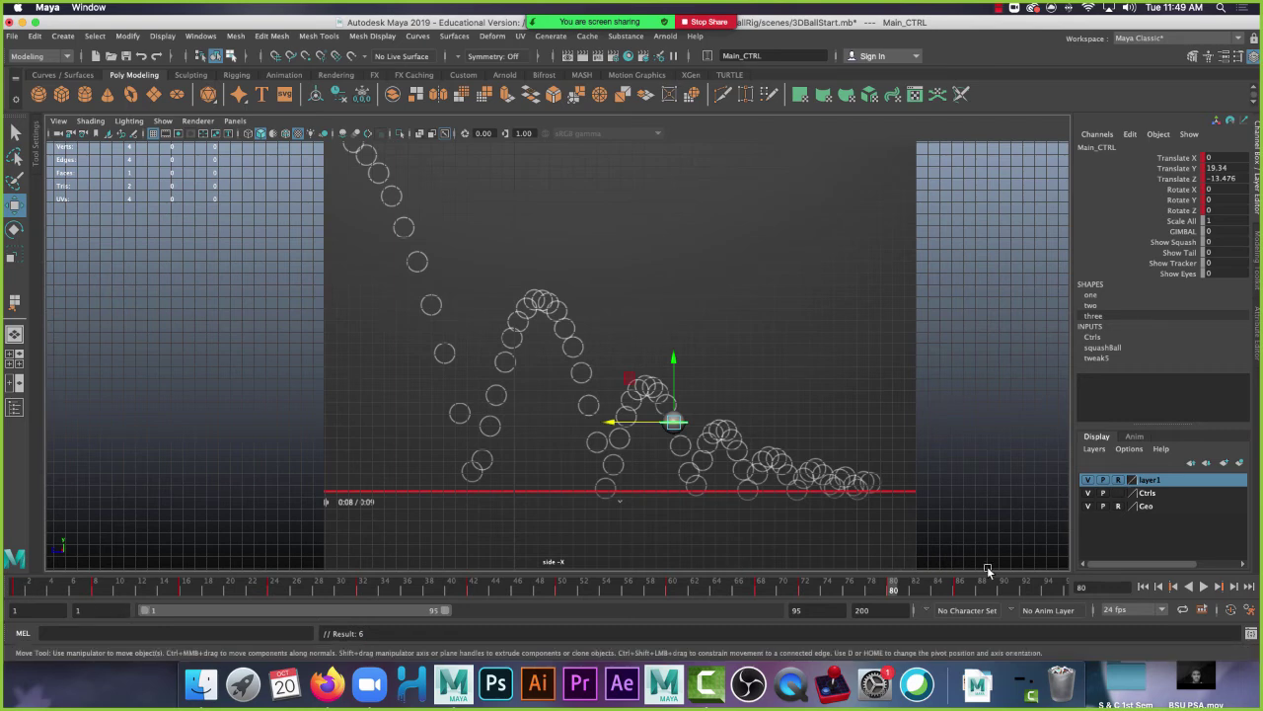
pyautogui.click(1145, 587)
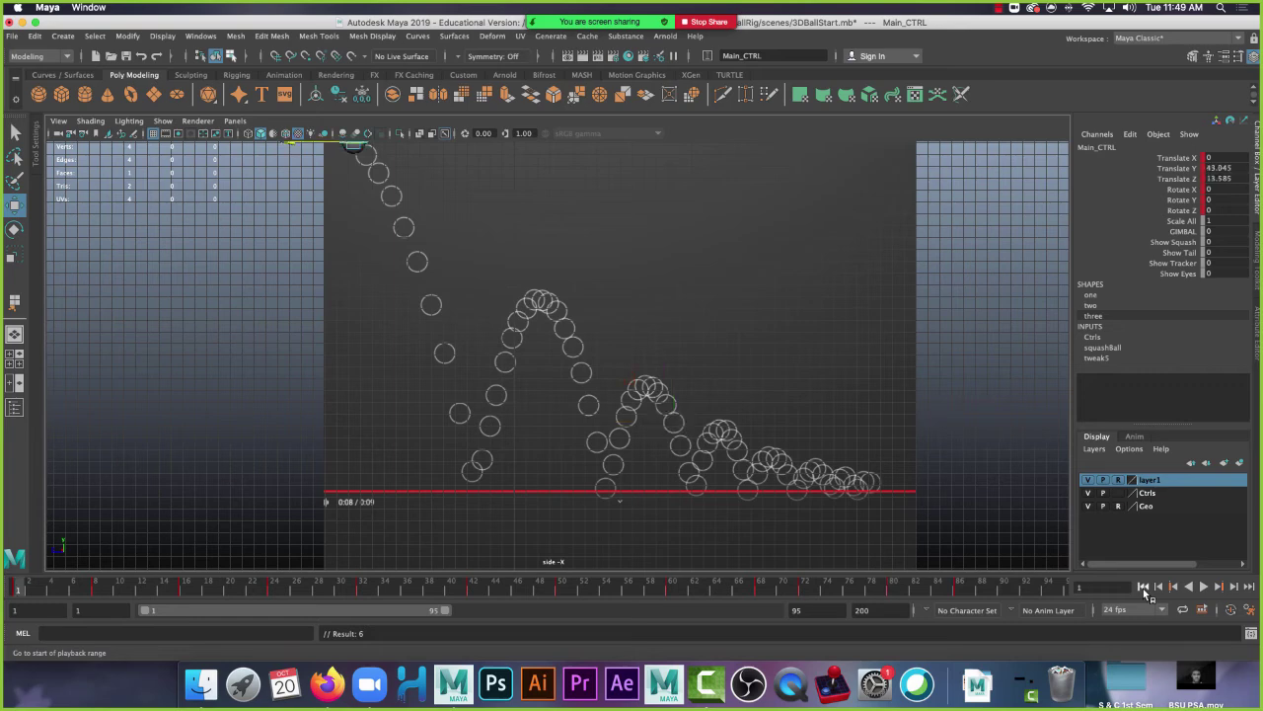
pyautogui.scroll(-1, 846, 408)
pyautogui.scroll(1, 846, 408)
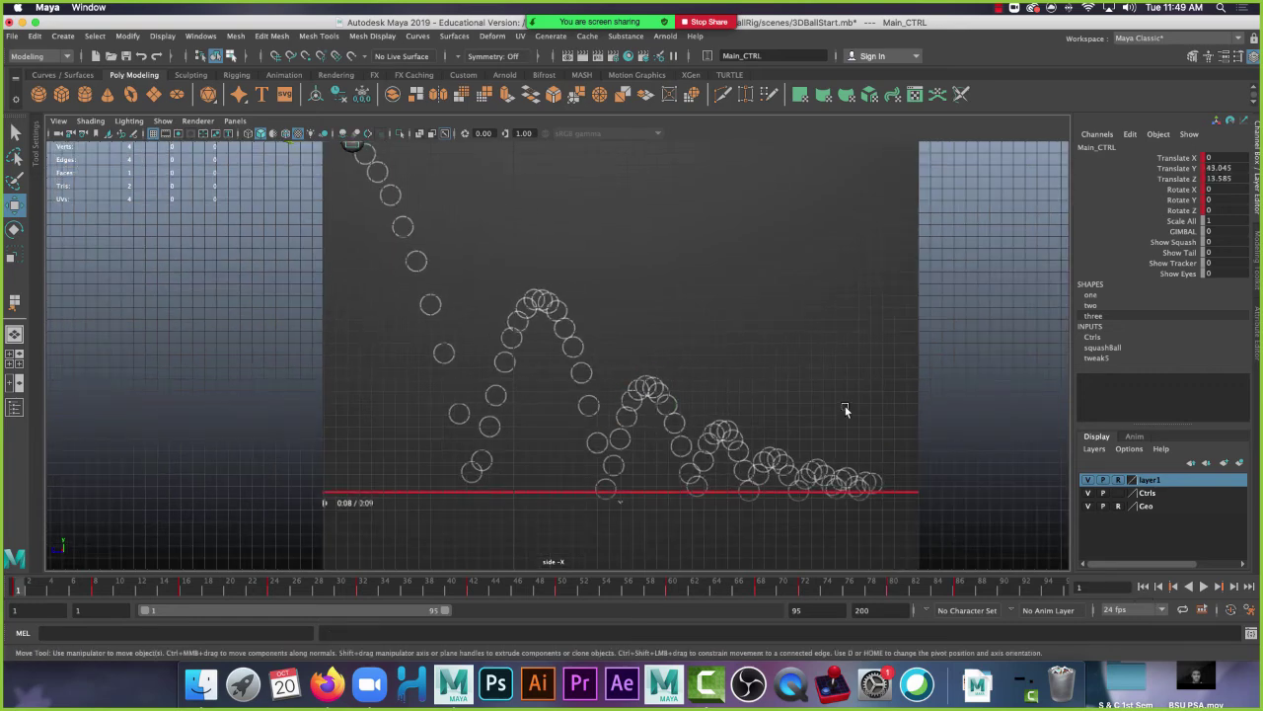
pyautogui.scroll(1, 846, 387)
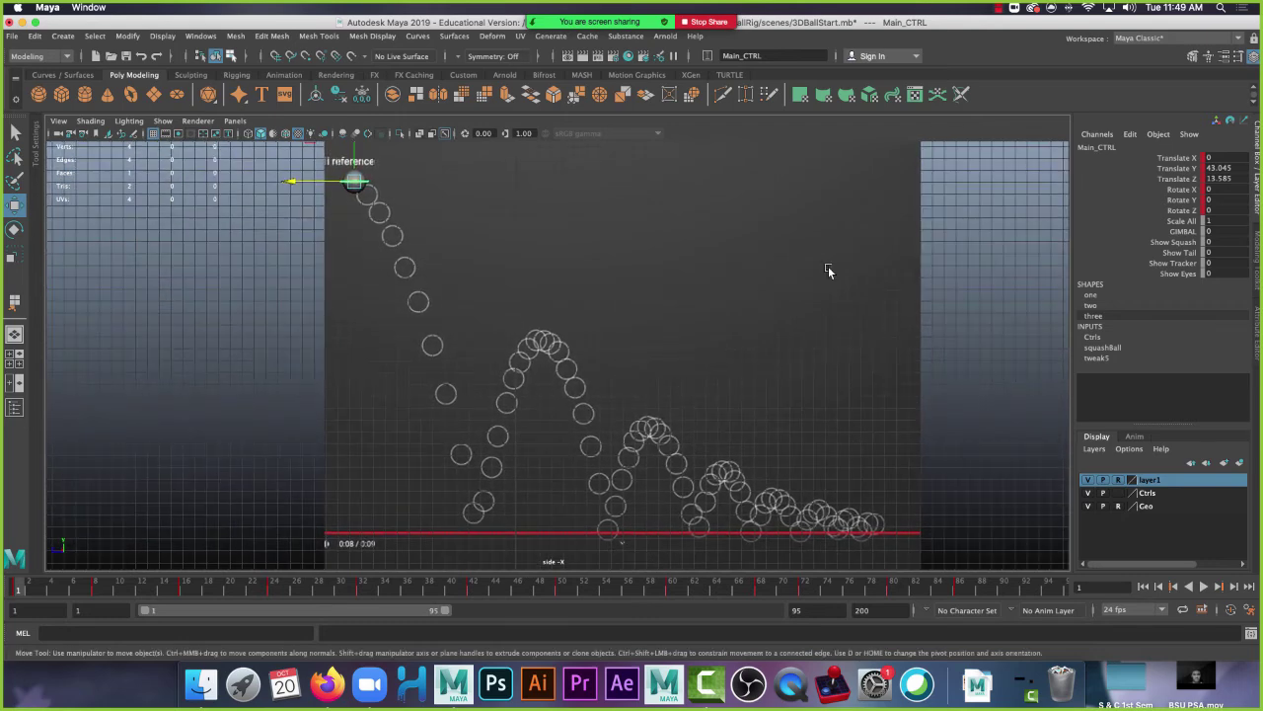
# - Deselect the ball control and play the animation through frames 1 to 95 to review the bouncing motion
pyautogui.click(935, 251)
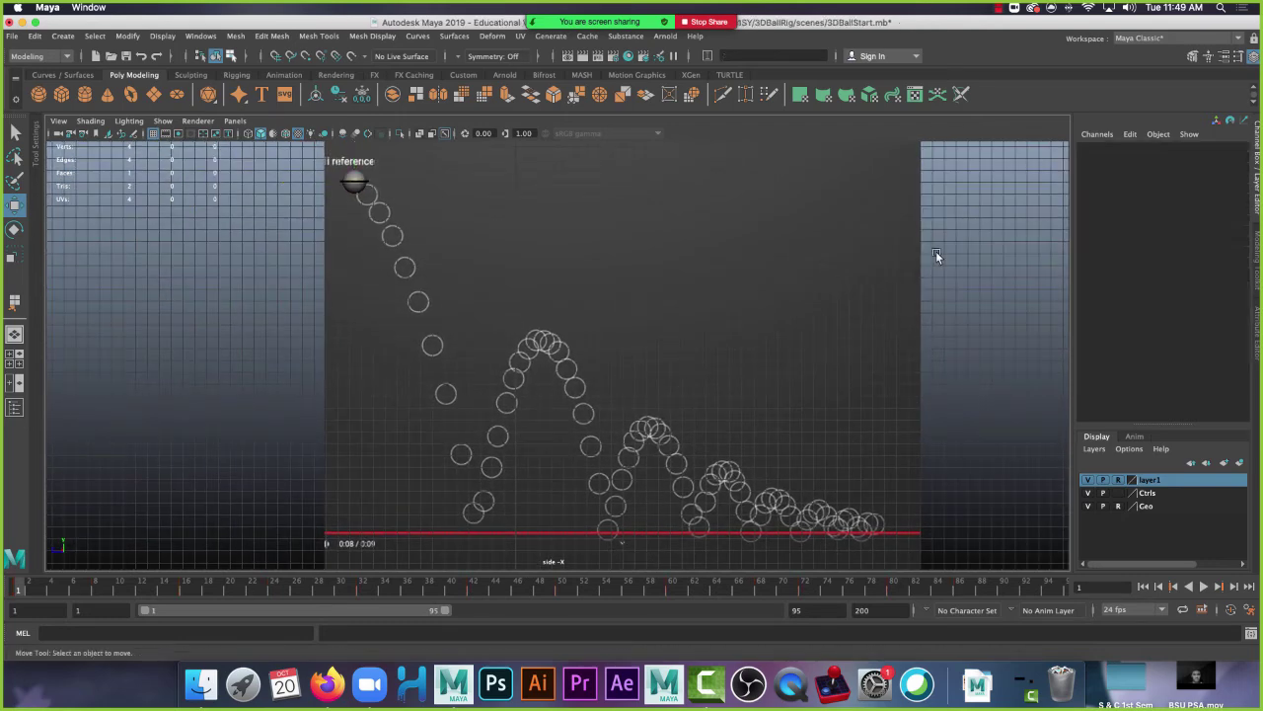
pyautogui.click(1204, 587)
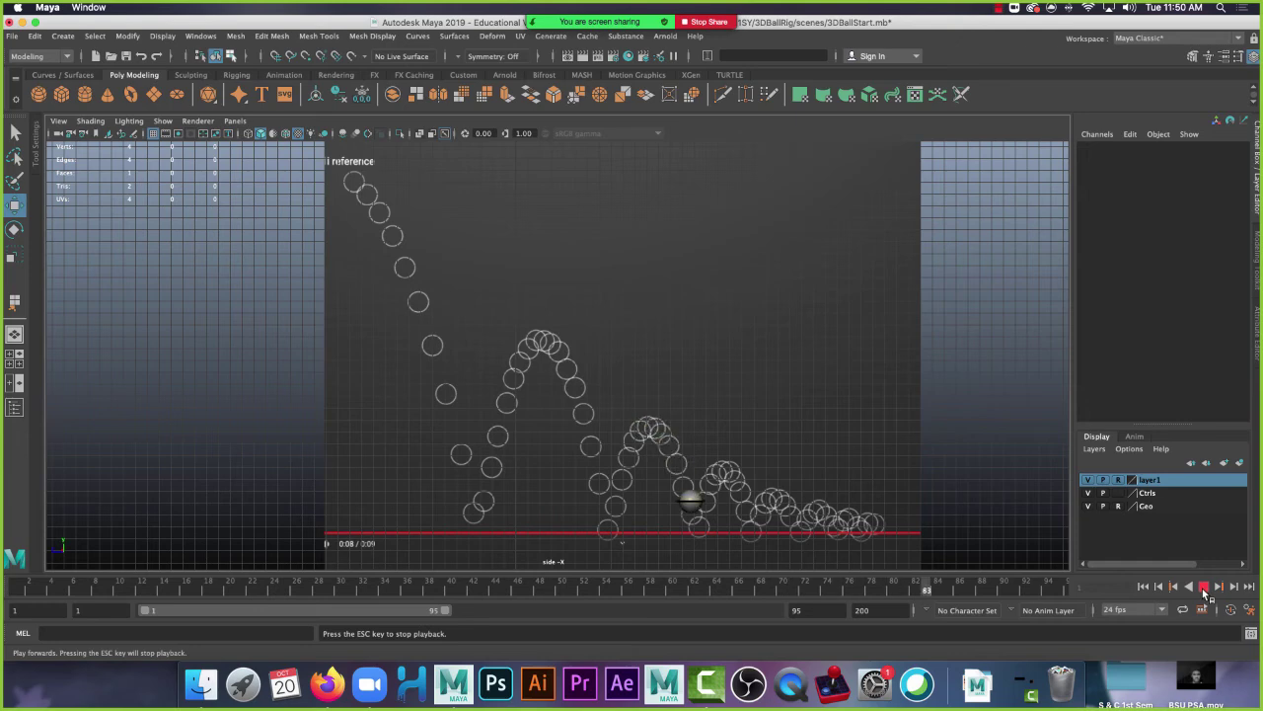
pyautogui.click(1204, 587)
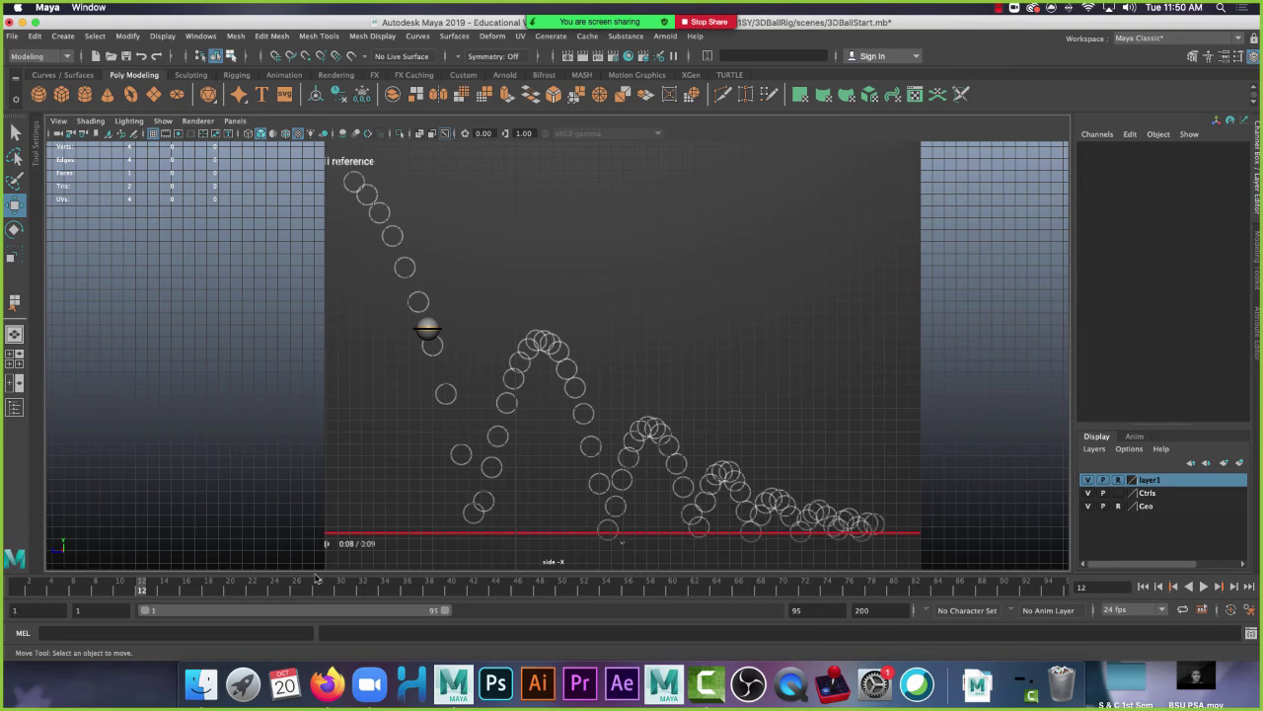
# - Select the ball's main control, shift the playback range to frames 43 through 137, and frame the ball at frame 86
pyautogui.click(427, 328)
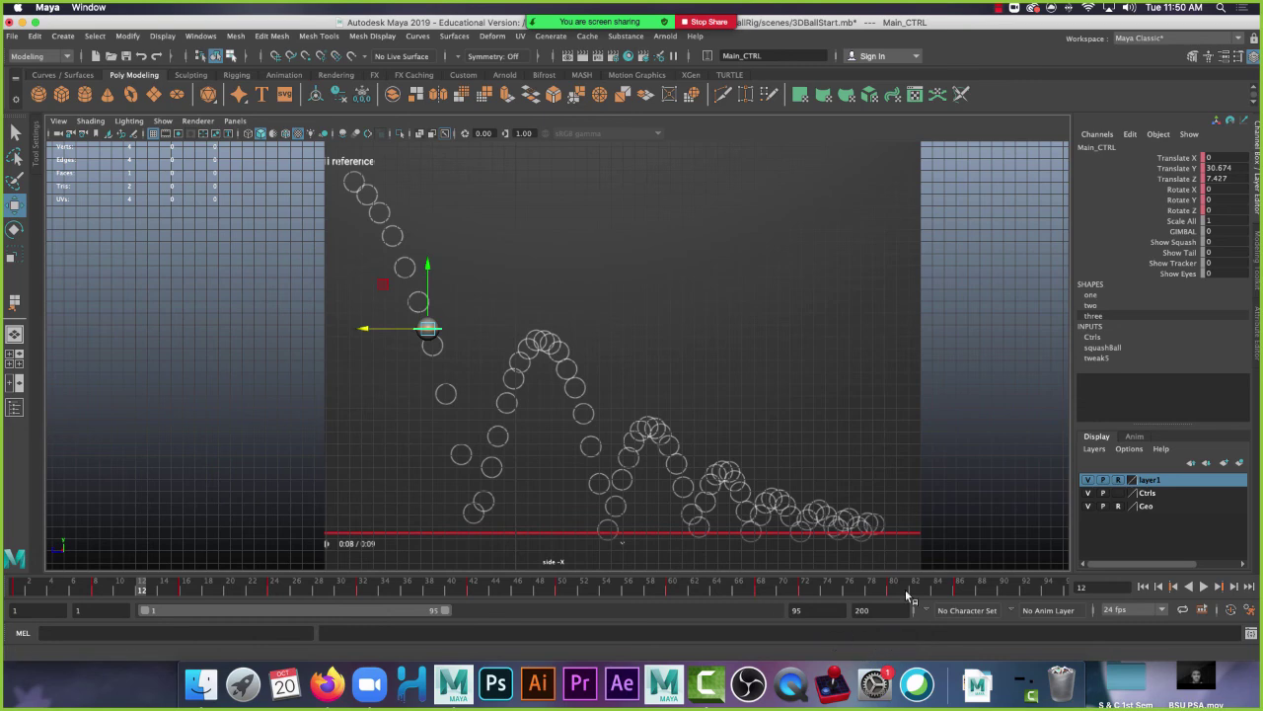
pyautogui.moveTo(334, 614); pyautogui.dragTo(465, 614)
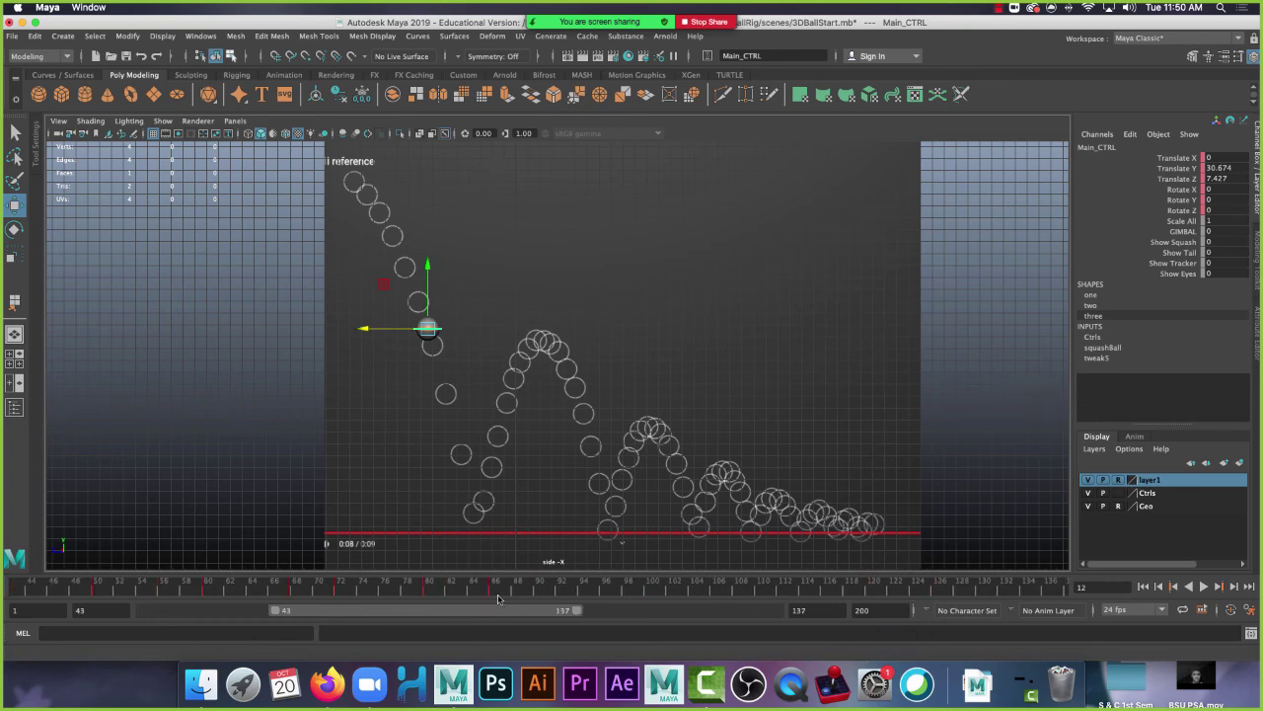
pyautogui.click(495, 590)
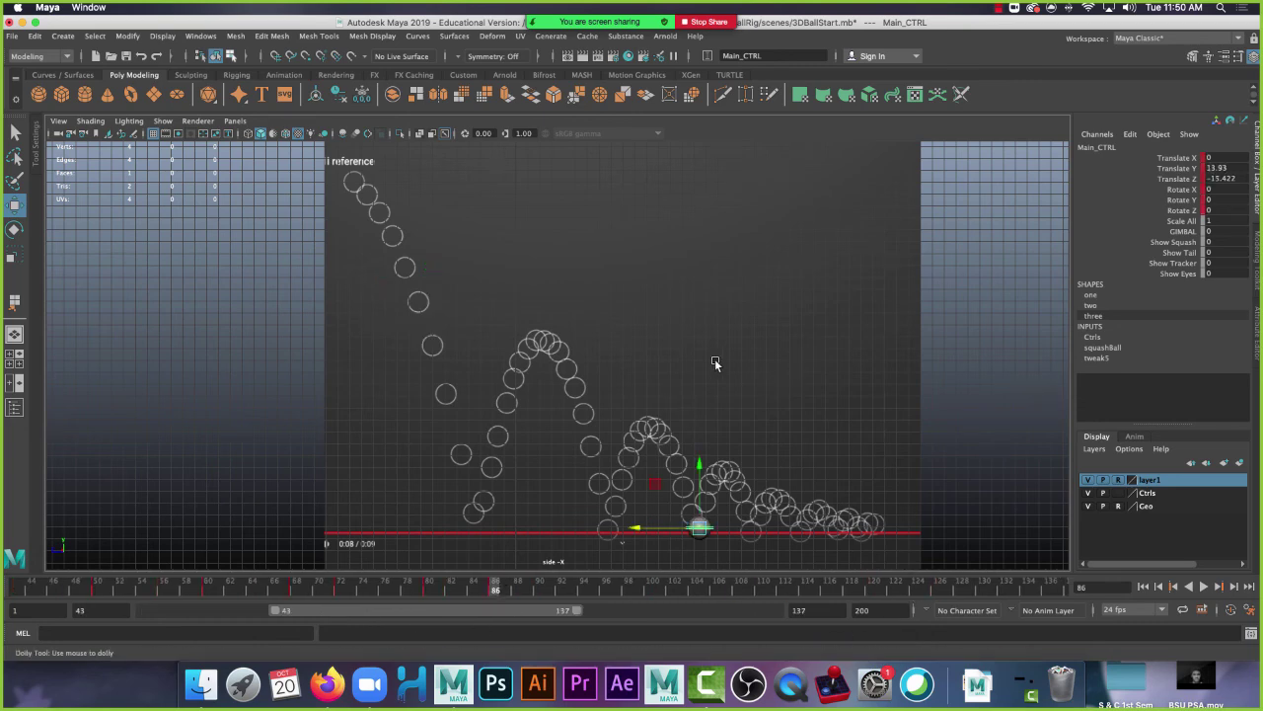
pyautogui.scroll(3, 714, 358)
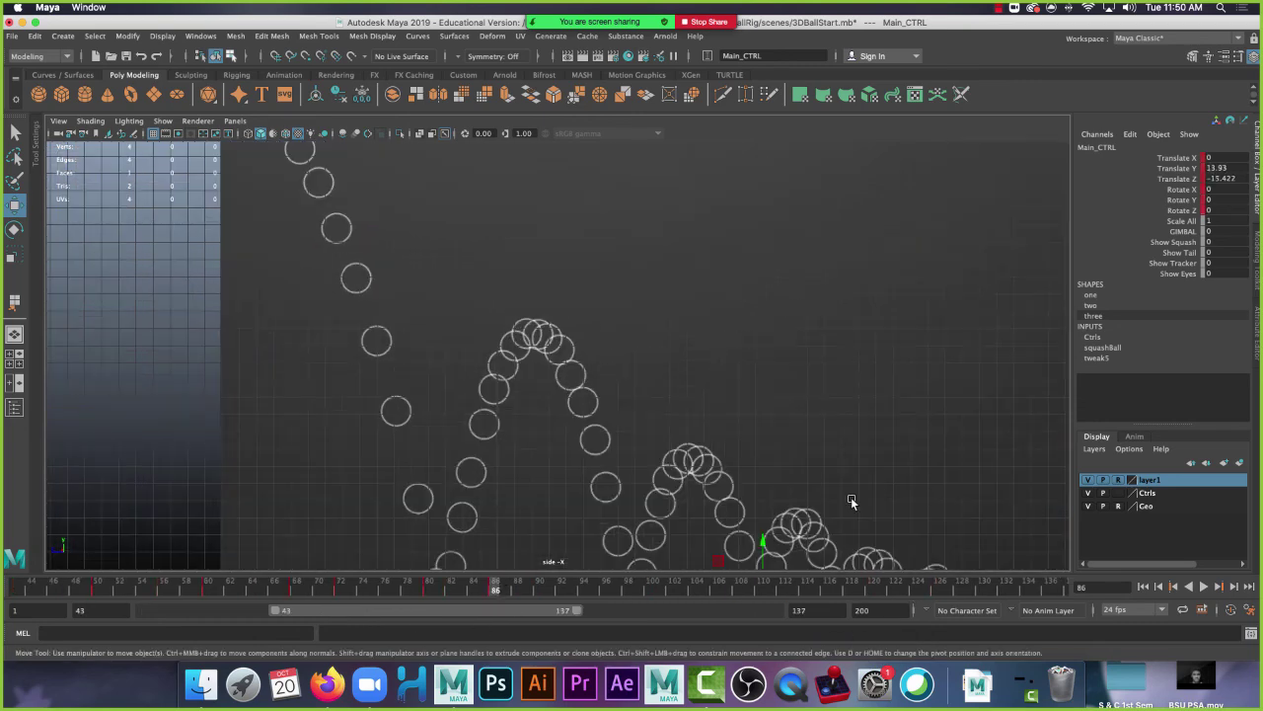
pyautogui.press('f')
pyautogui.scroll(5, 895, 498)
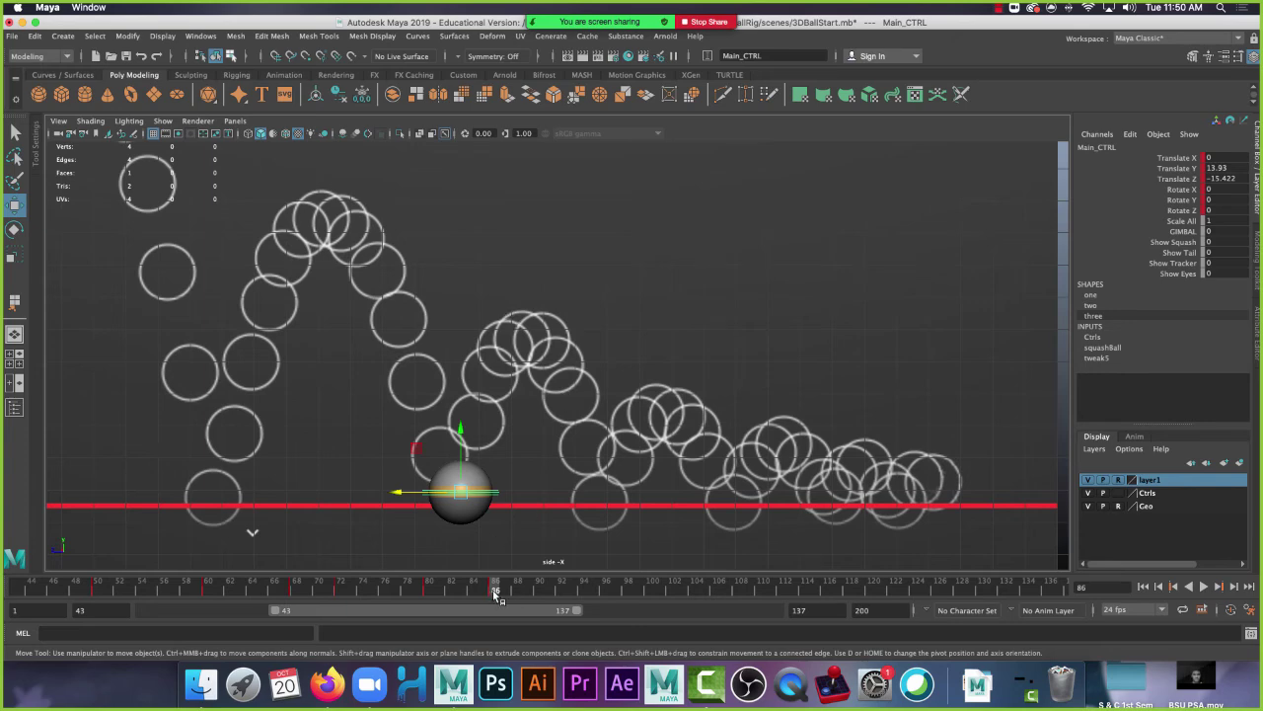
# - At frame 94, move the ball to the fourth arc's peak, about Translate Y 18.825 and Translate Z -17.327, and set a key
pyautogui.click(585, 590)
pyautogui.click(464, 413)
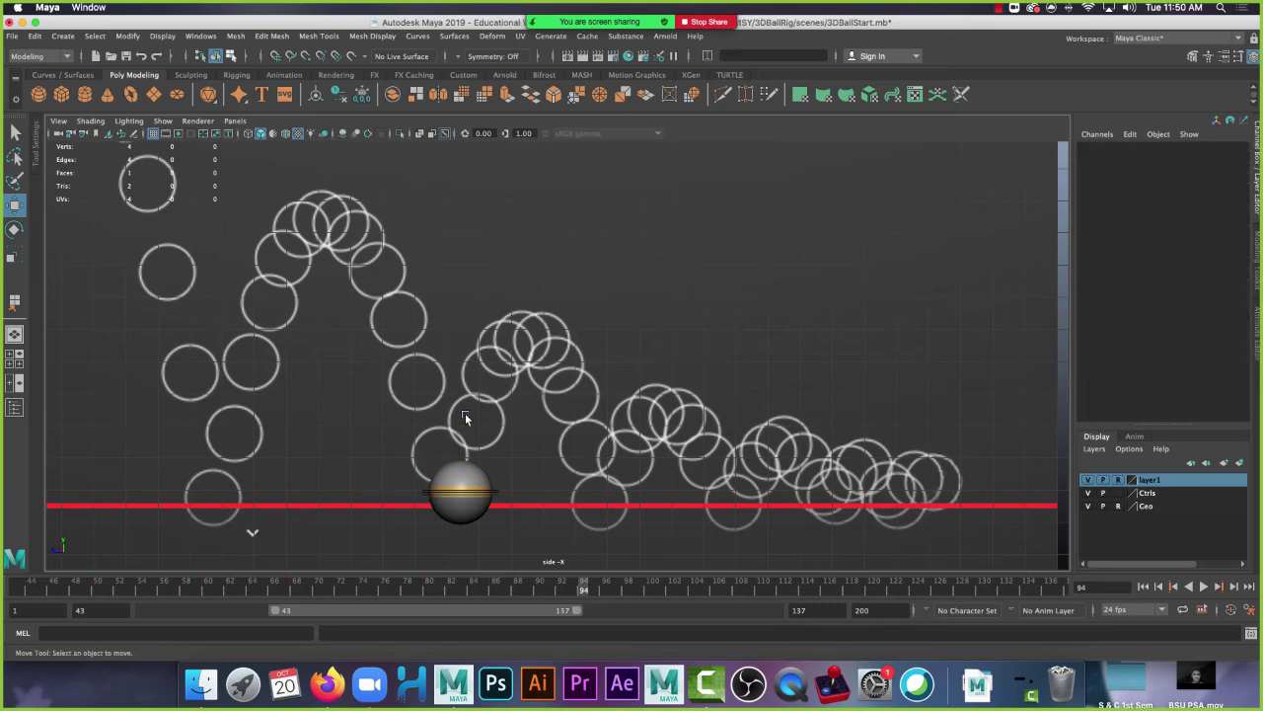
pyautogui.hotkey('ctrl', 'z')
pyautogui.moveTo(457, 413); pyautogui.dragTo(462, 275)
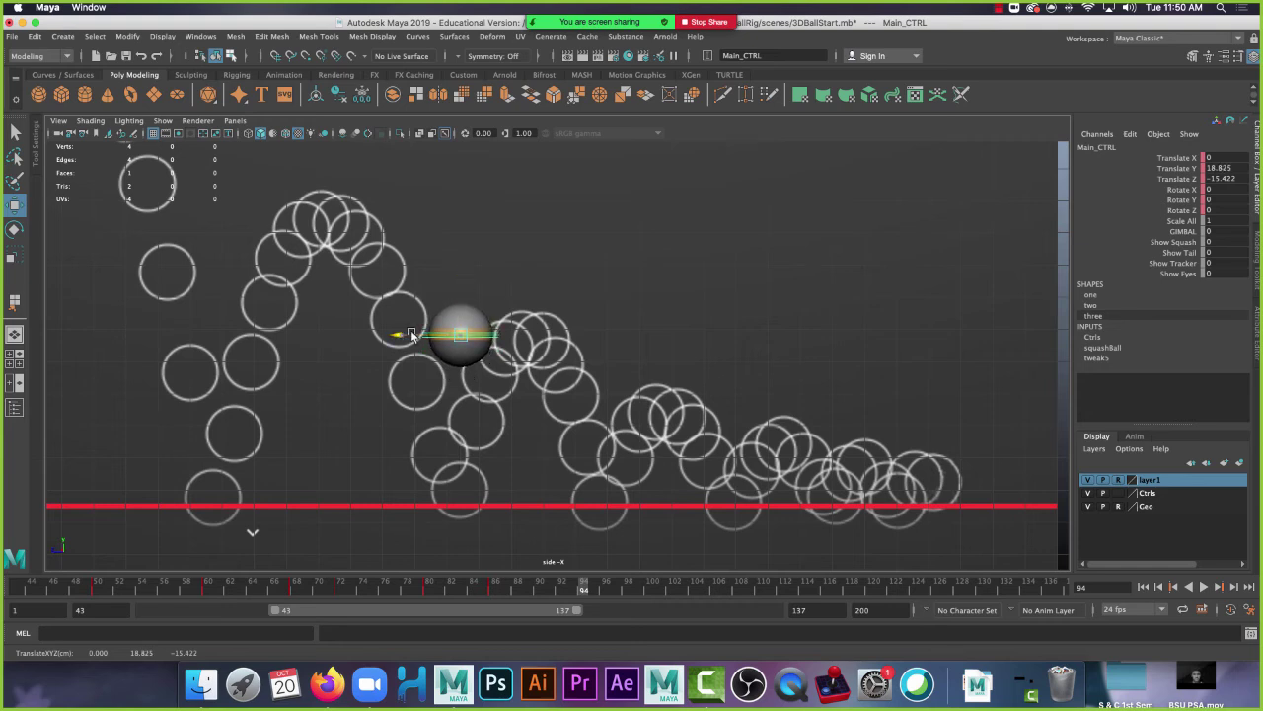
pyautogui.moveTo(404, 332); pyautogui.dragTo(473, 346)
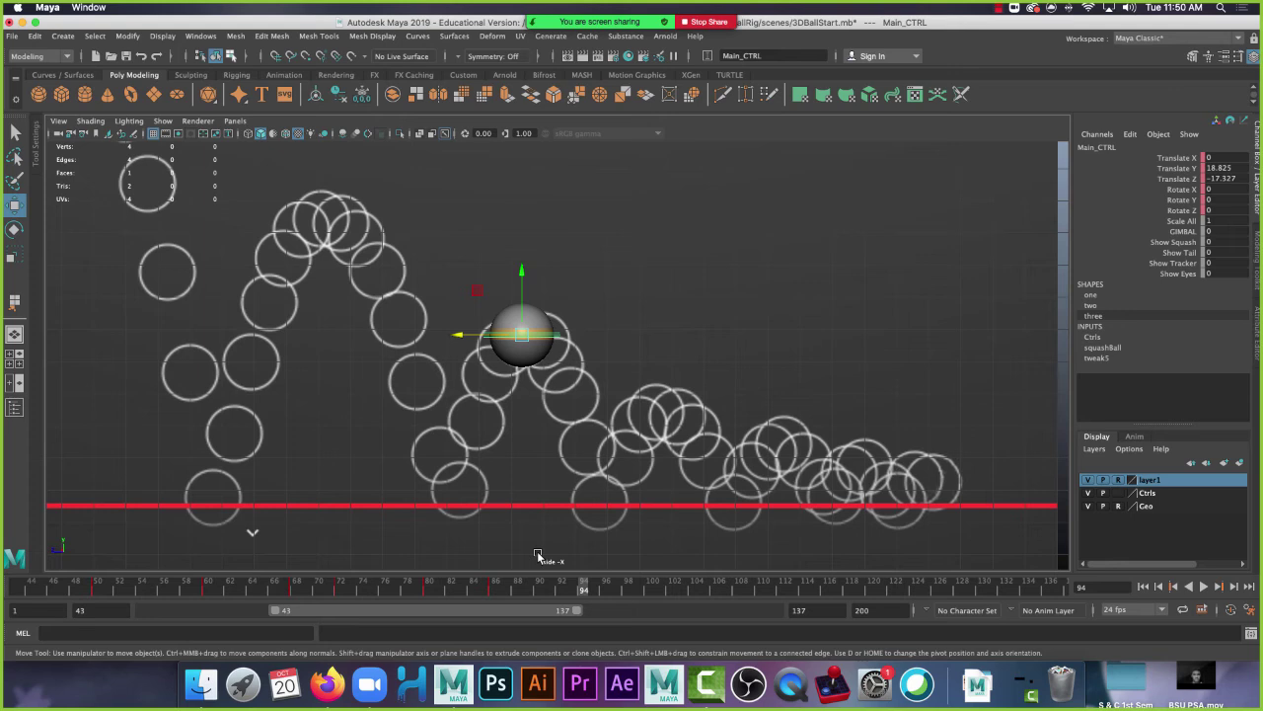
pyautogui.press('s')
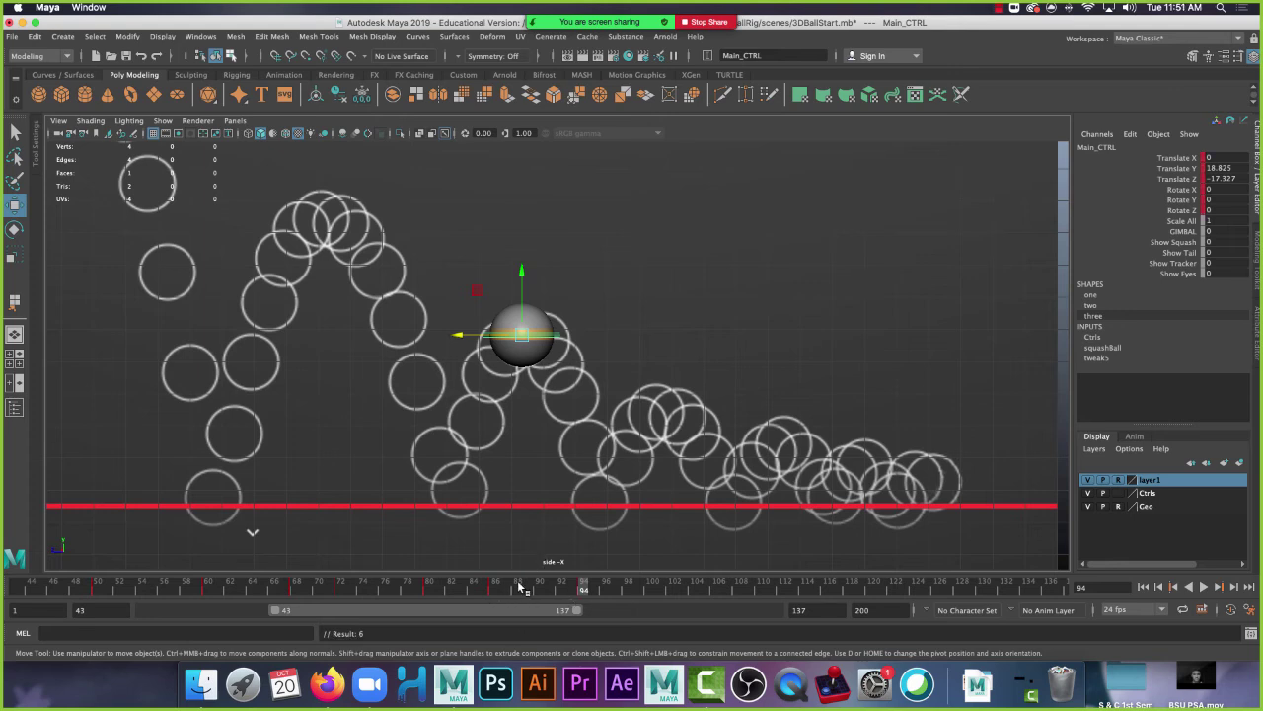
# - At frame 90, move the ball onto the fourth arc's rising reference circle, about Translate Y 17.647 and Translate Z -16.425, and set a key
pyautogui.click(539, 590)
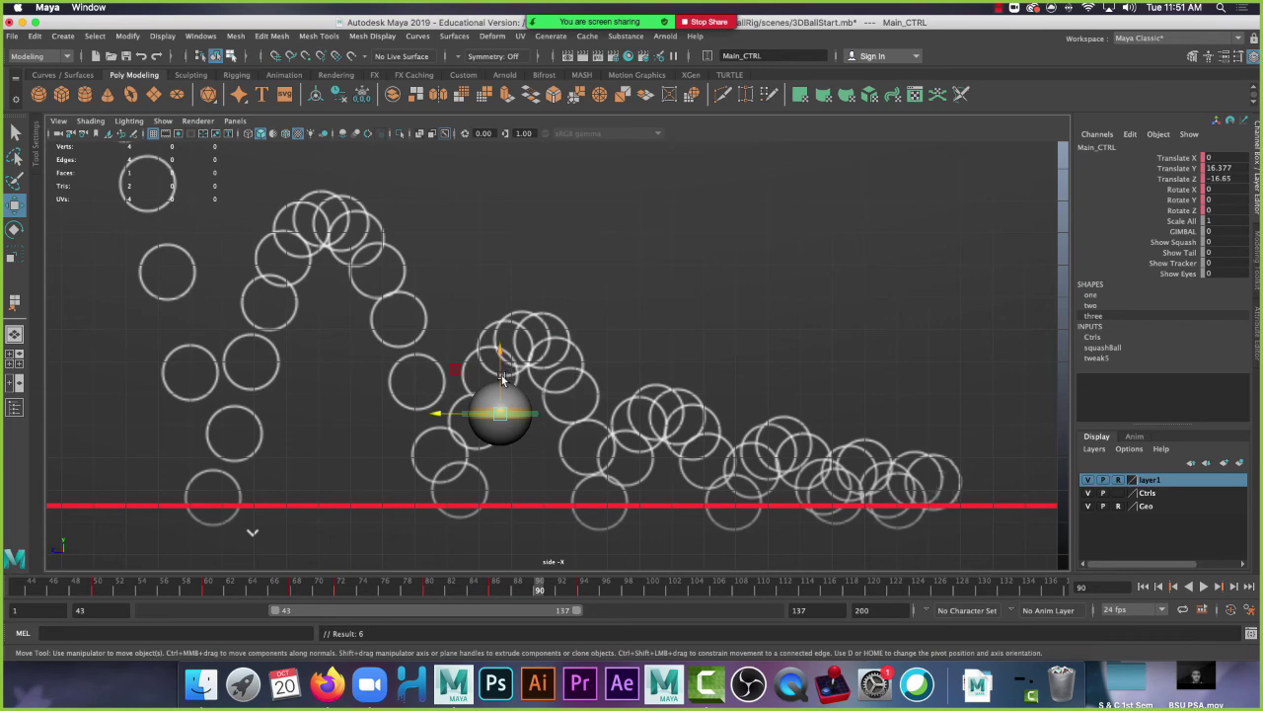
pyautogui.moveTo(500, 381); pyautogui.dragTo(431, 366)
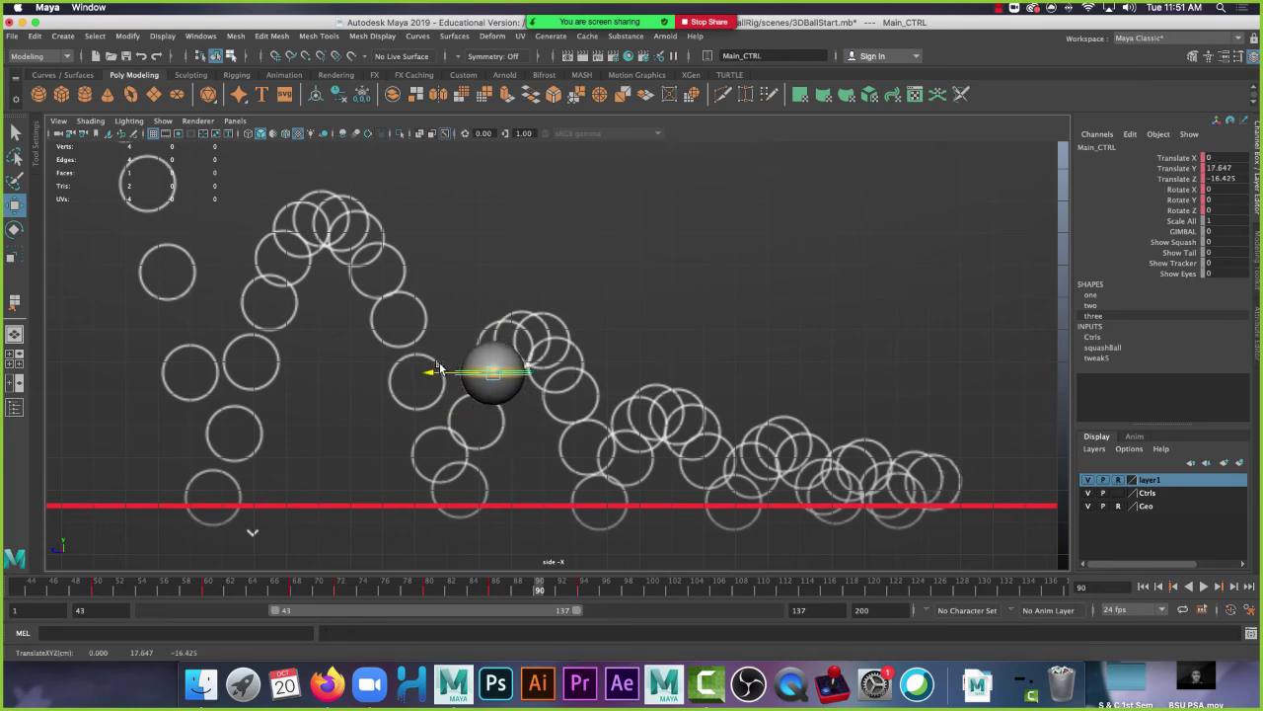
pyautogui.press('s')
pyautogui.click(583, 590)
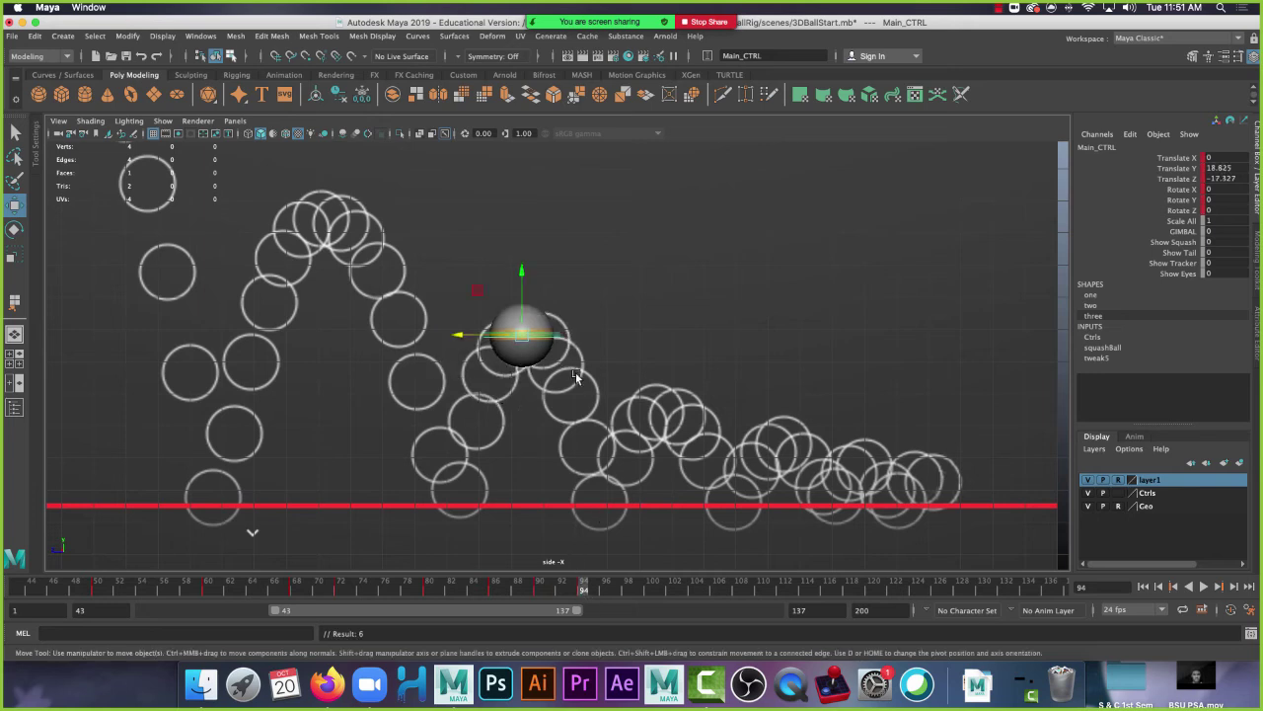
# - At frame 104, move the ball to the fourth arc's landing point, about Translate Y 13.704 and Translate Z -19.744, and set a key
pyautogui.click(688, 590)
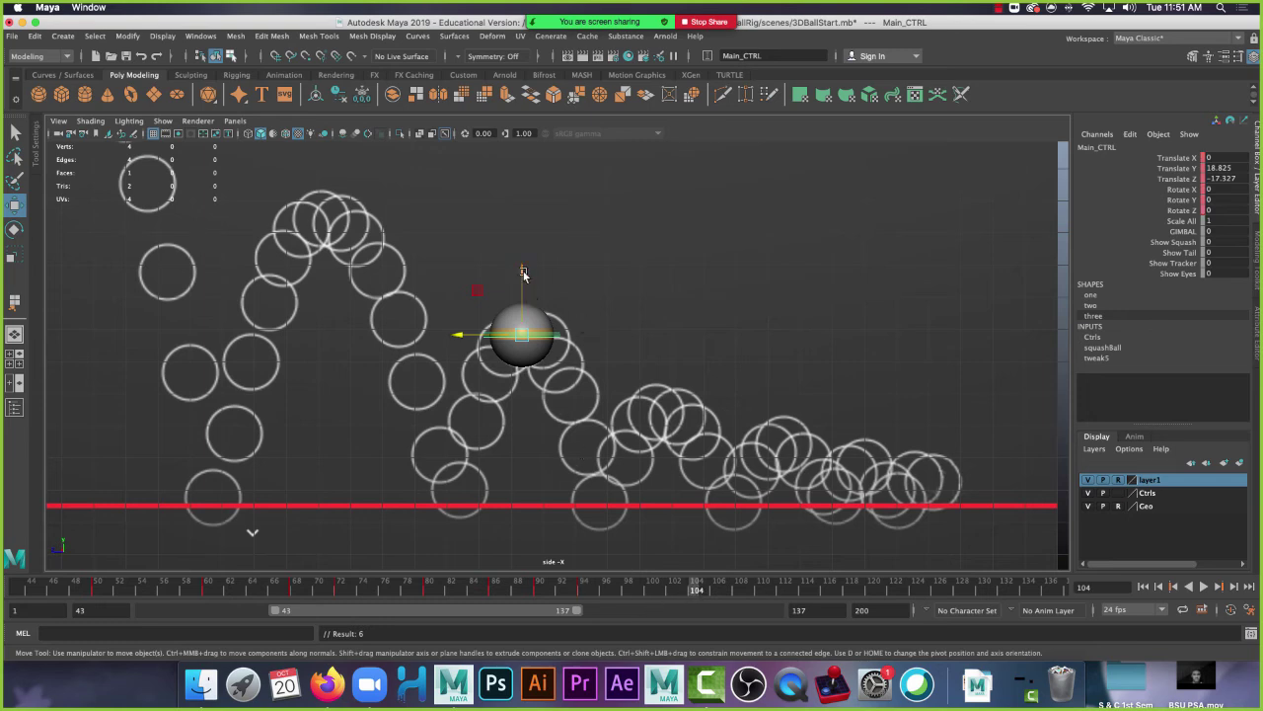
pyautogui.moveTo(526, 281); pyautogui.dragTo(526, 437)
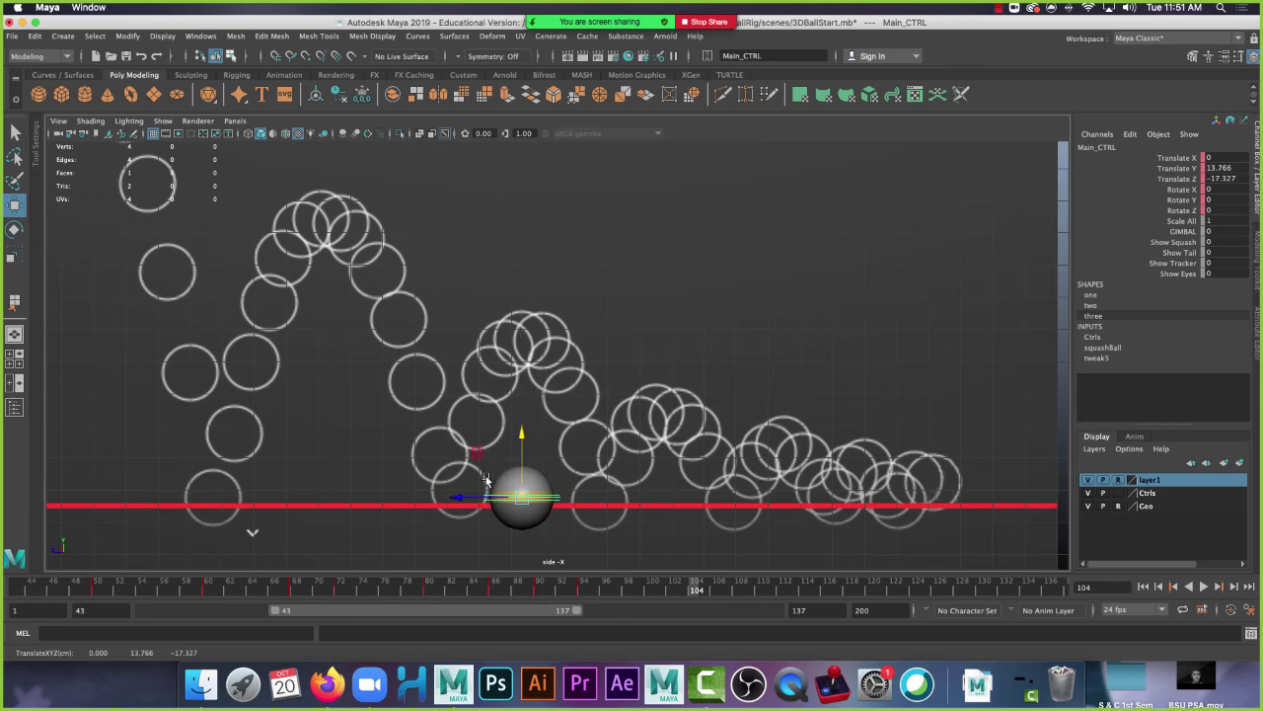
pyautogui.moveTo(464, 497); pyautogui.dragTo(546, 495)
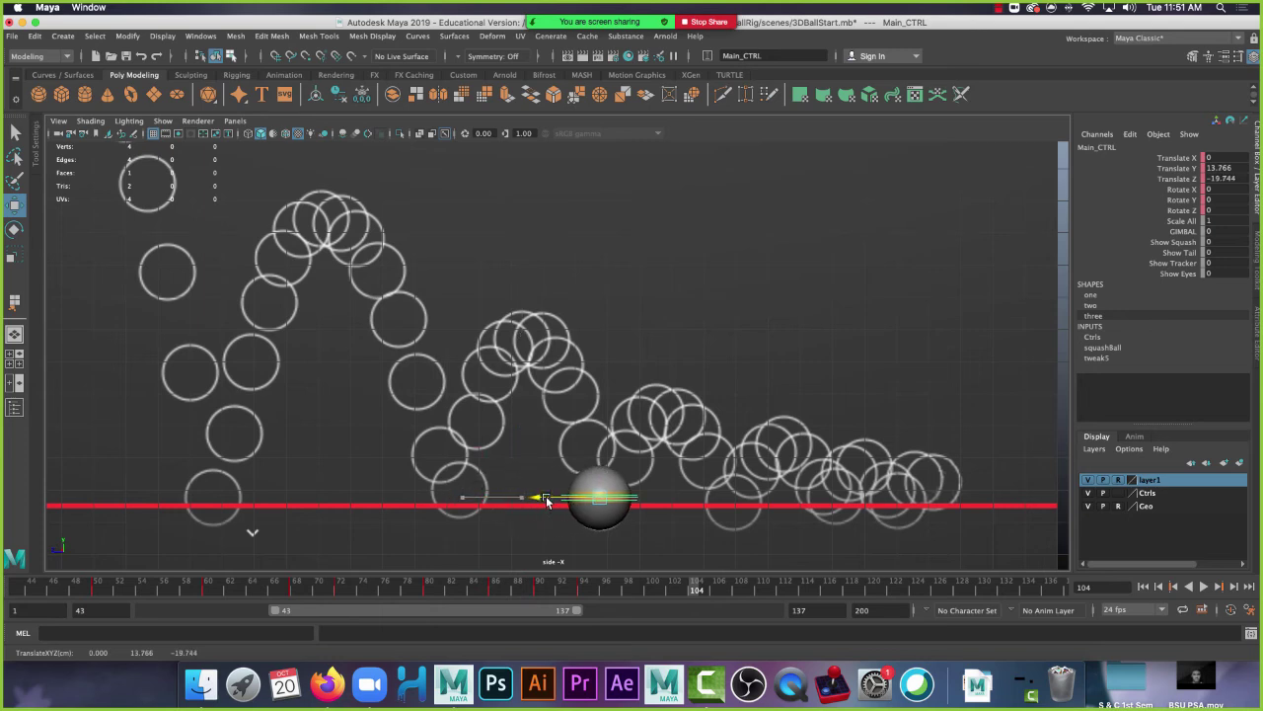
pyautogui.moveTo(598, 429); pyautogui.dragTo(598, 431)
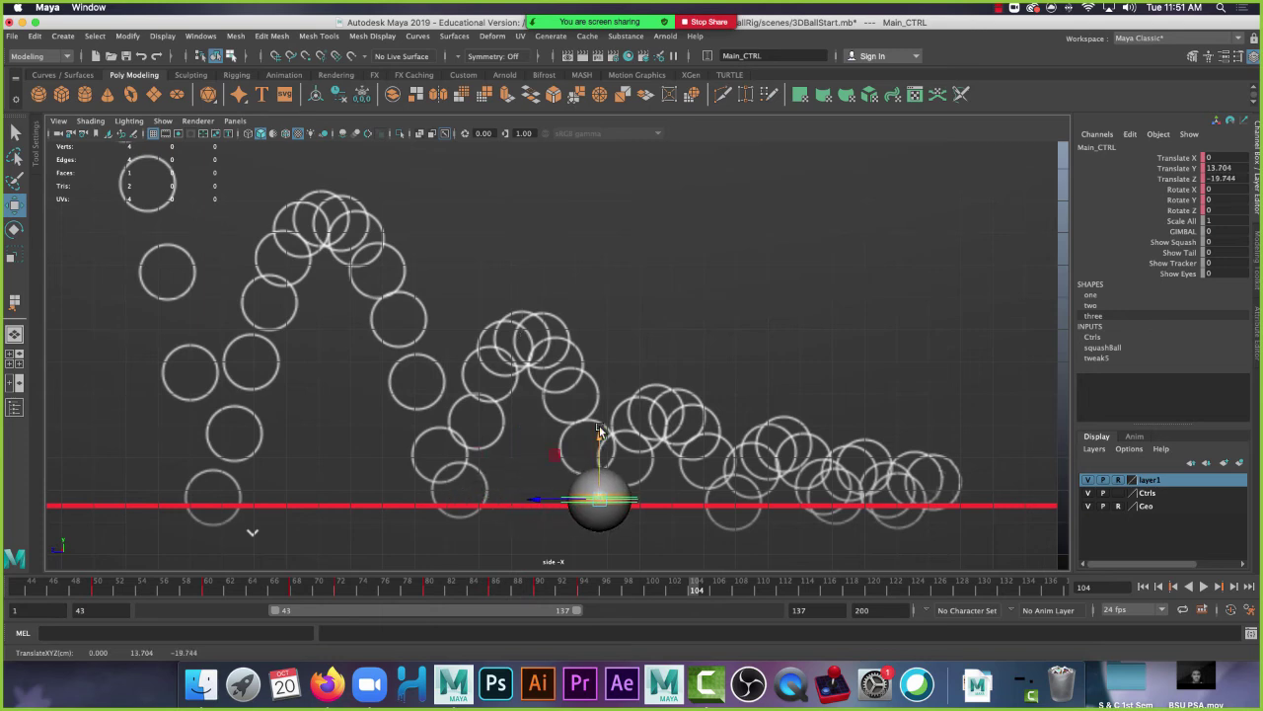
pyautogui.press('s')
# - At frame 100, move the ball onto the fourth arc's descending reference circle, about Translate Y 16.982 and Translate Z -18.978, and set a key
pyautogui.click(585, 589)
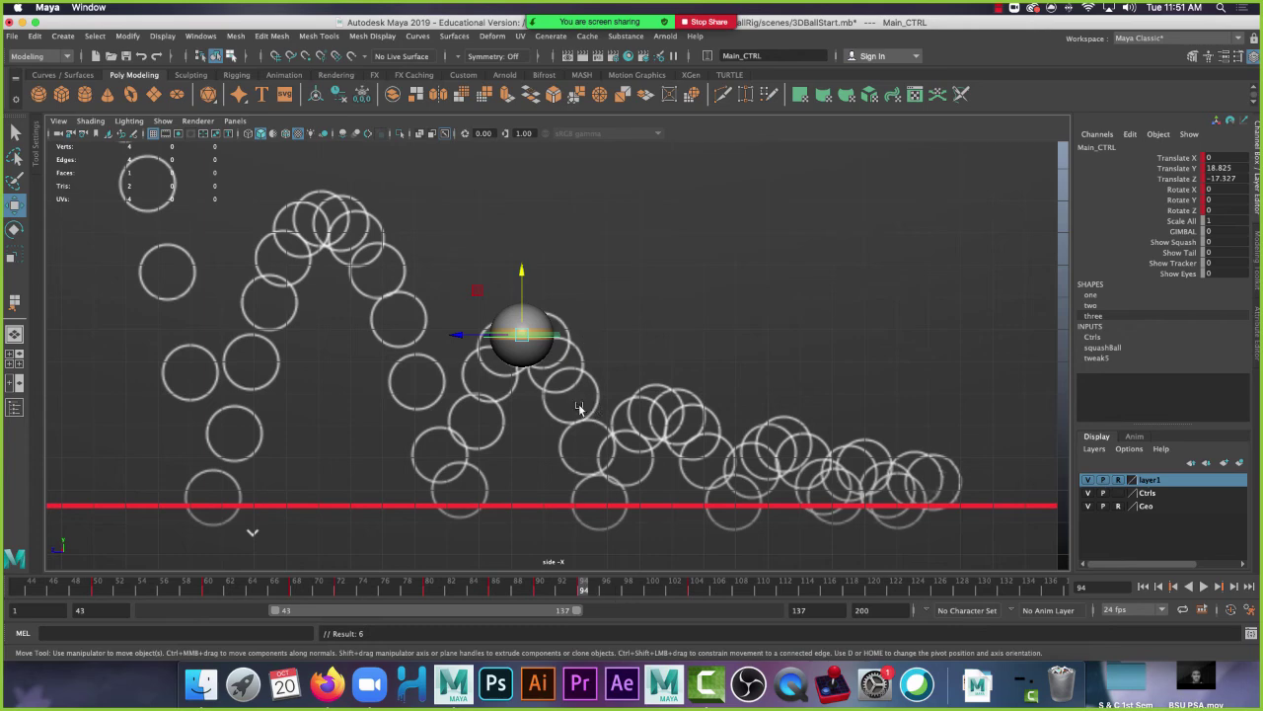
pyautogui.click(652, 590)
pyautogui.moveTo(582, 389); pyautogui.dragTo(585, 345)
pyautogui.moveTo(530, 394); pyautogui.dragTo(521, 390)
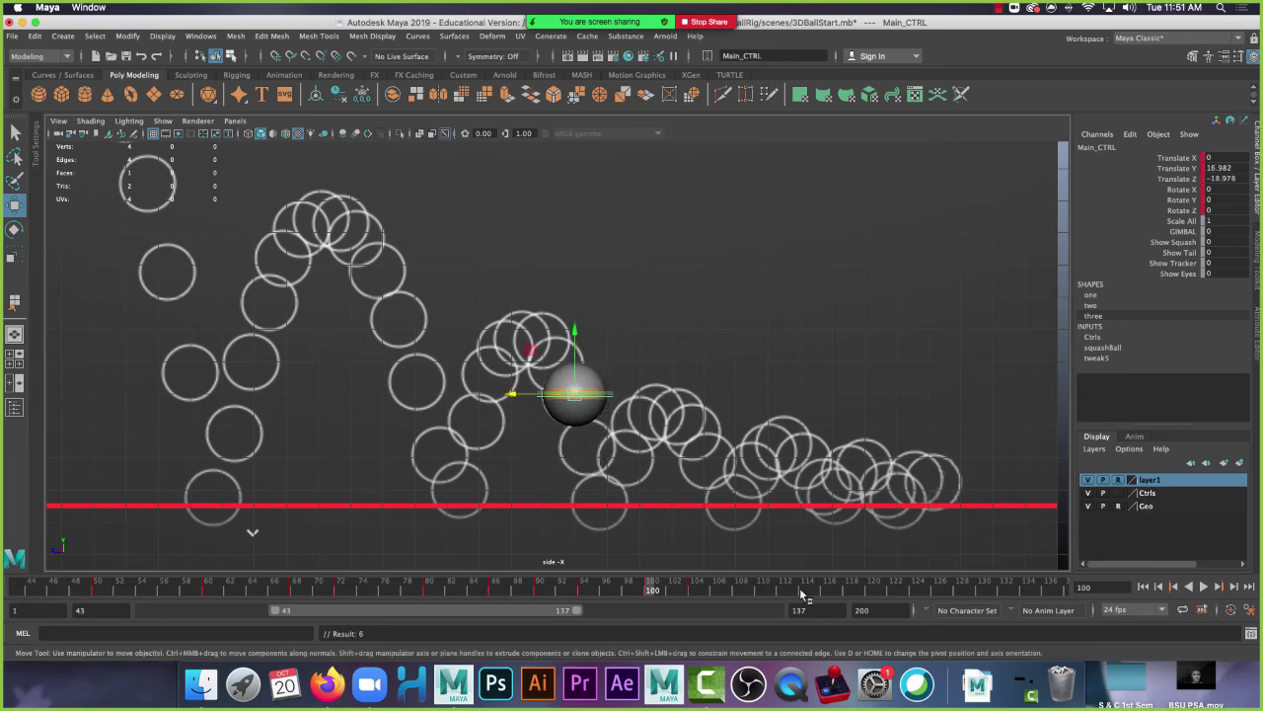
pyautogui.click(697, 590)
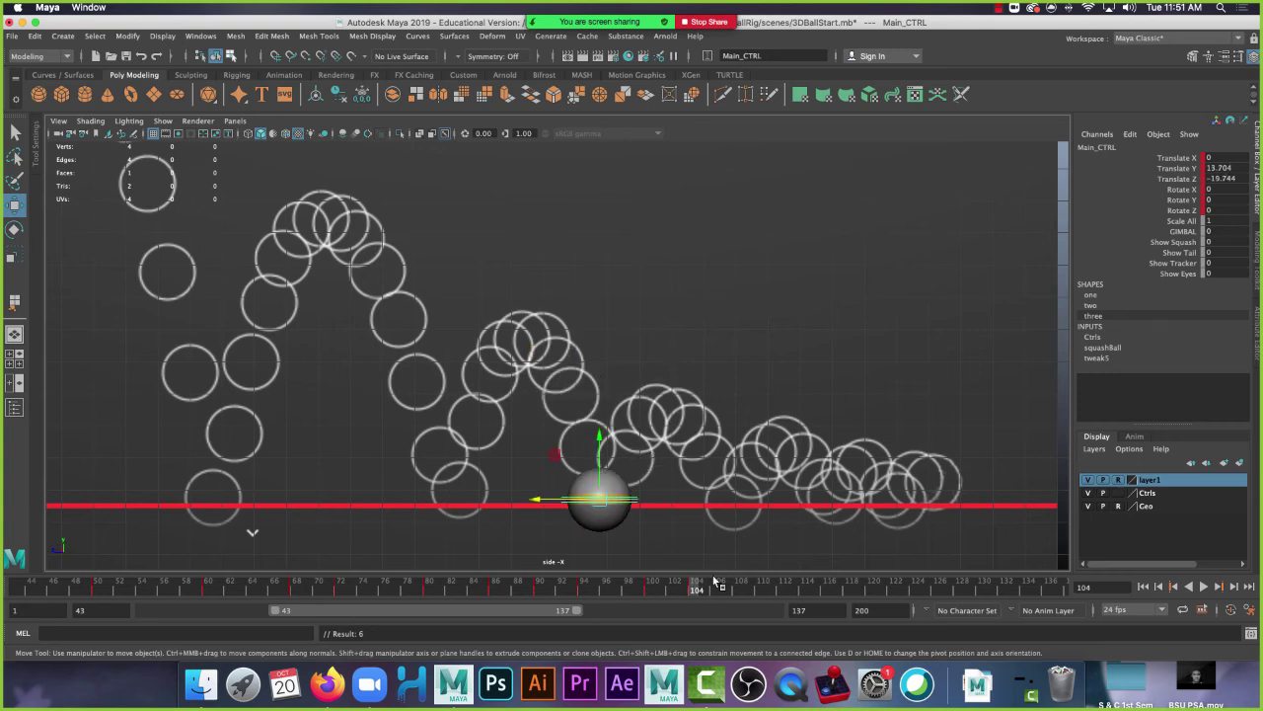
# - At frame 110, move the ball to the fifth arc's peak, about Translate Y 16.47 and Translate Z -21.526, and set a key
pyautogui.click(757, 587)
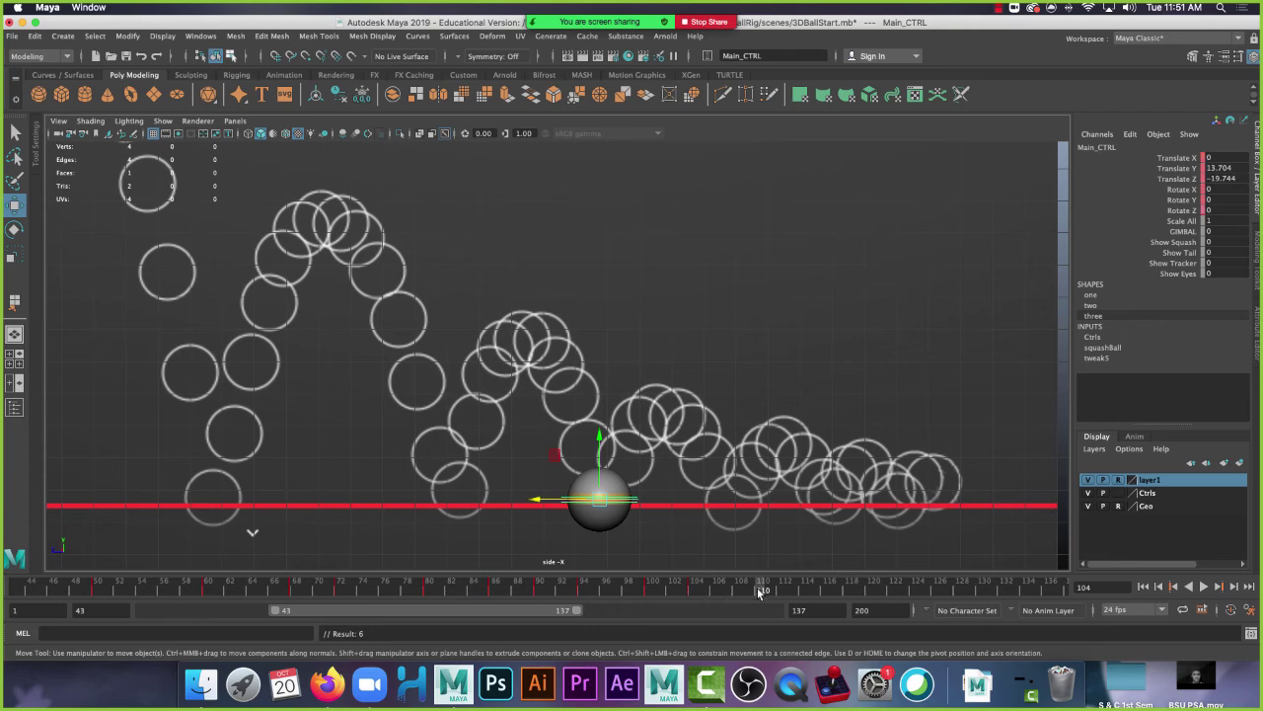
pyautogui.moveTo(606, 434); pyautogui.dragTo(610, 347)
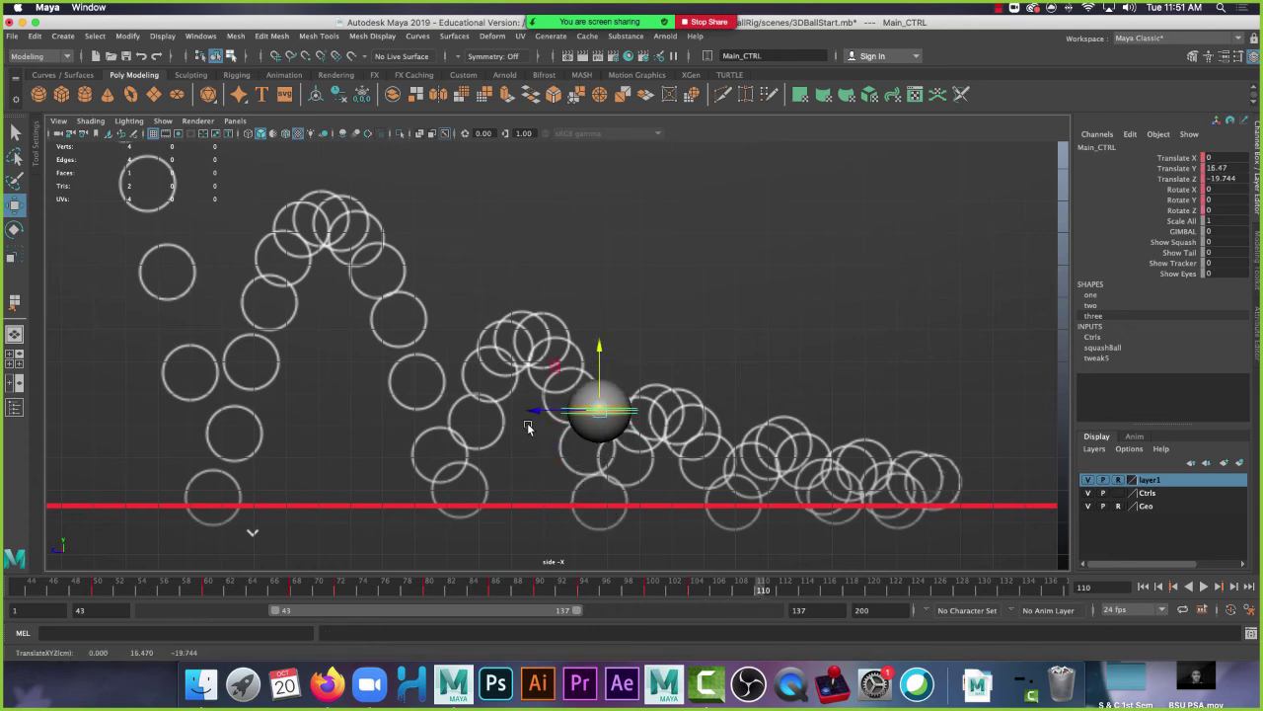
pyautogui.moveTo(531, 413); pyautogui.dragTo(593, 414)
pyautogui.press('s')
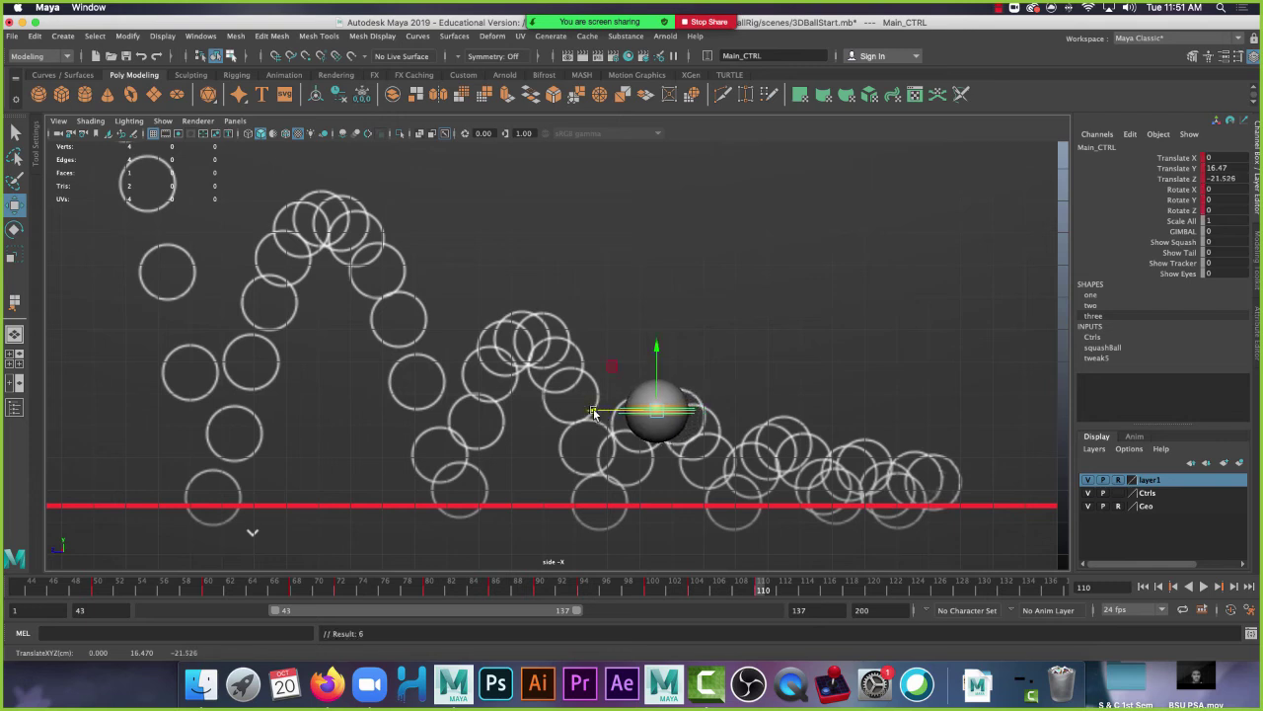
# - At frame 108, move the ball onto the fifth arc's rising reference circle, about Translate Y 16.019 and Translate Z -21.014, and set a key
pyautogui.click(735, 589)
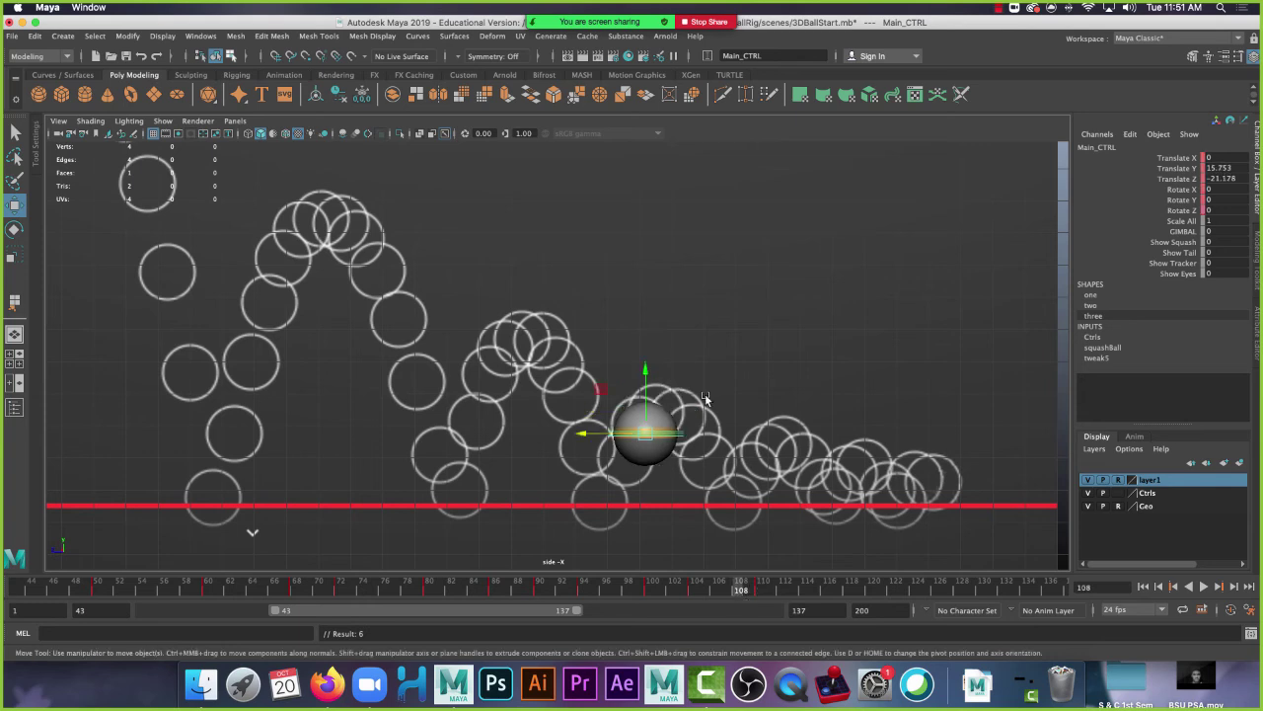
pyautogui.moveTo(641, 395); pyautogui.dragTo(641, 385)
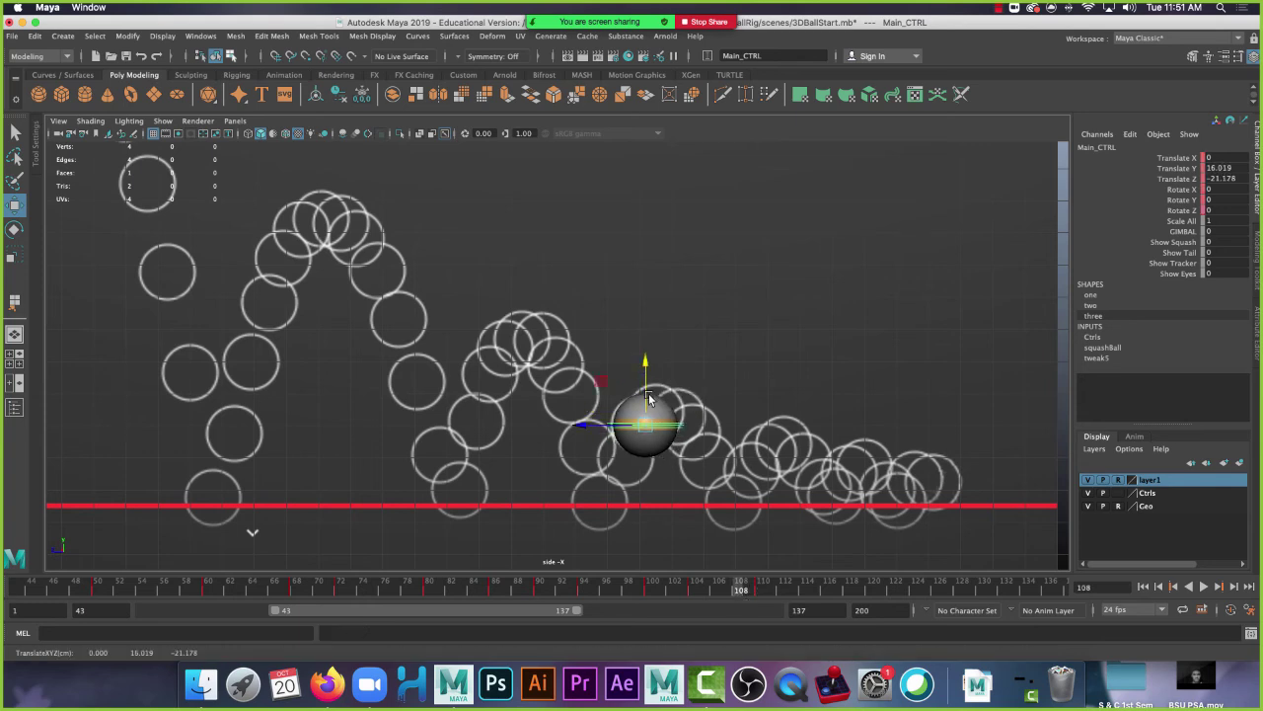
pyautogui.moveTo(597, 426); pyautogui.dragTo(591, 423)
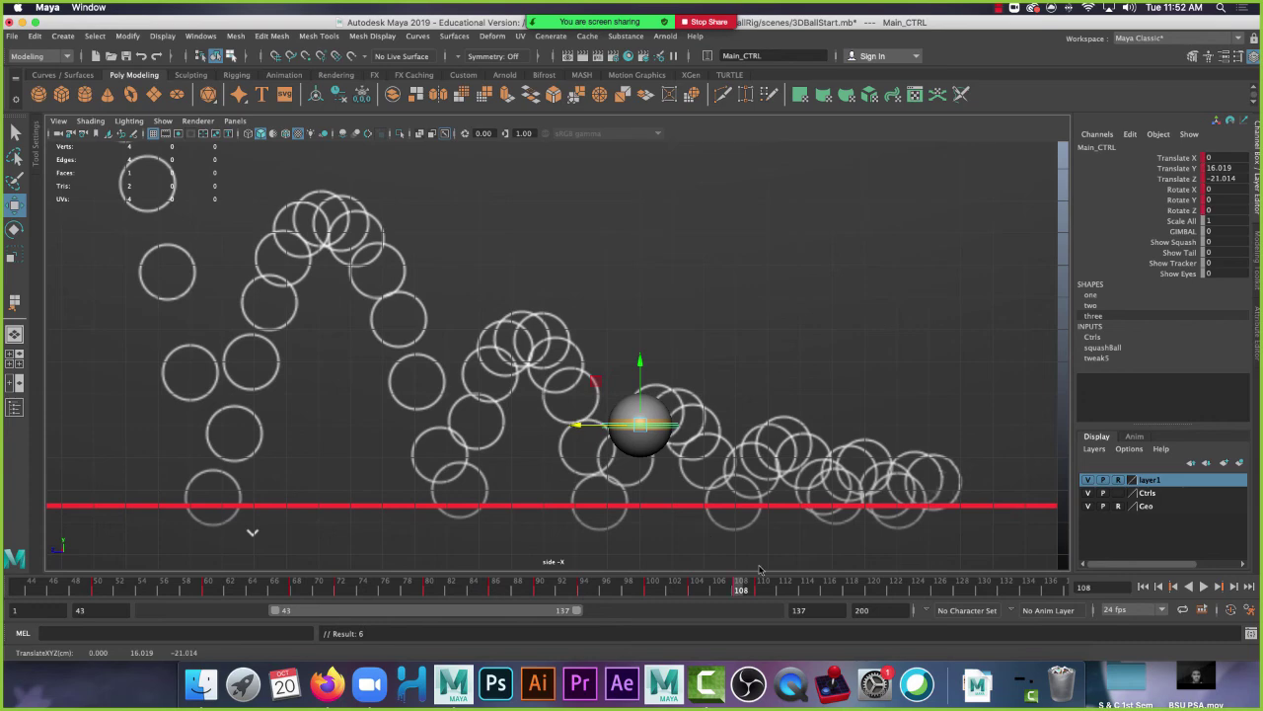
# - At frame 114, move the ball onto the fifth arc's descending side, about Translate Y 15.732 and Translate Z -22.714, and set a key
pyautogui.click(782, 589)
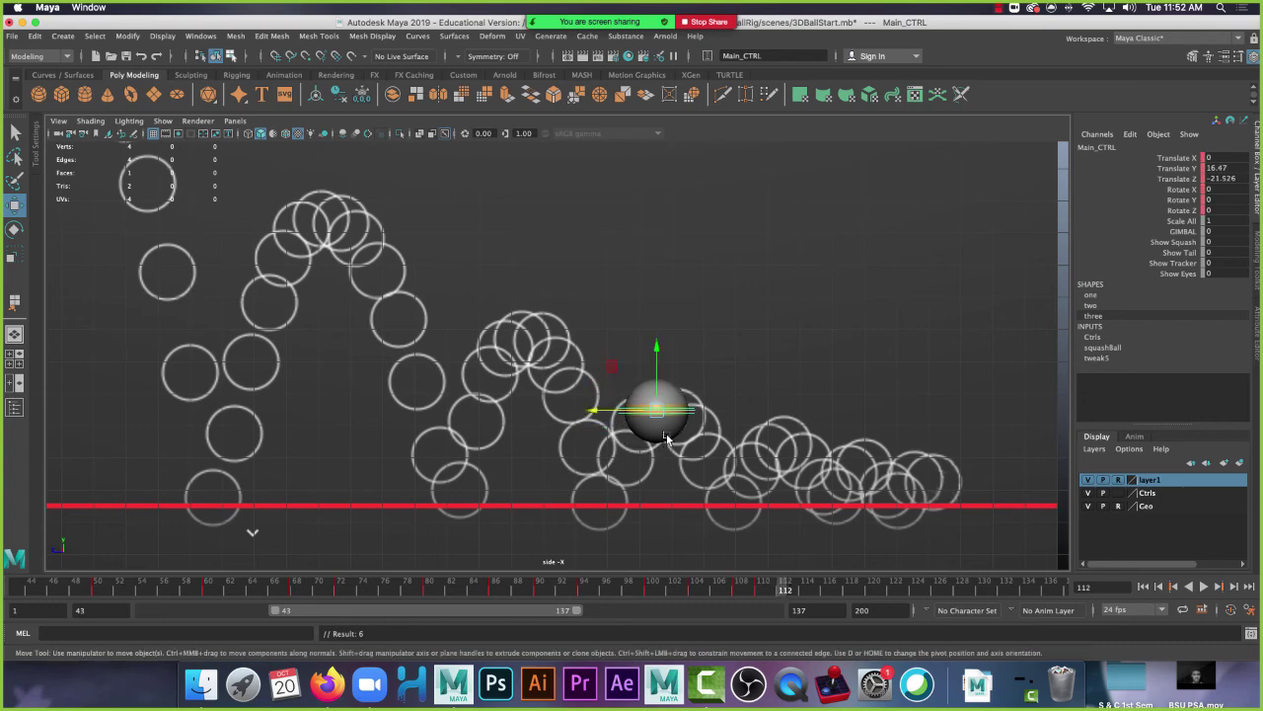
pyautogui.click(803, 590)
pyautogui.moveTo(658, 353); pyautogui.dragTo(656, 379)
pyautogui.moveTo(619, 446); pyautogui.dragTo(694, 400)
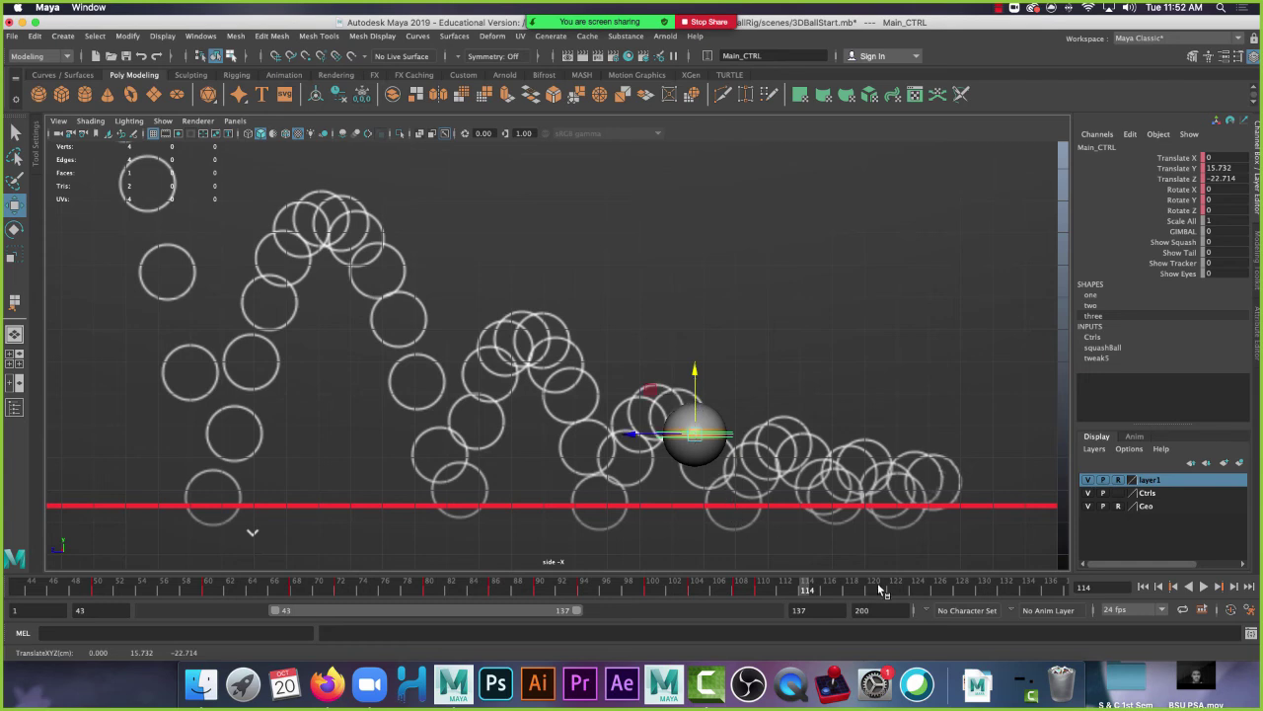
pyautogui.press('s')
# - At frame 118, move the ball to the fifth arc's landing point, about Translate Y 13.684 and Translate Z -23.882, and set a key
pyautogui.click(846, 589)
pyautogui.moveTo(695, 375); pyautogui.dragTo(698, 438)
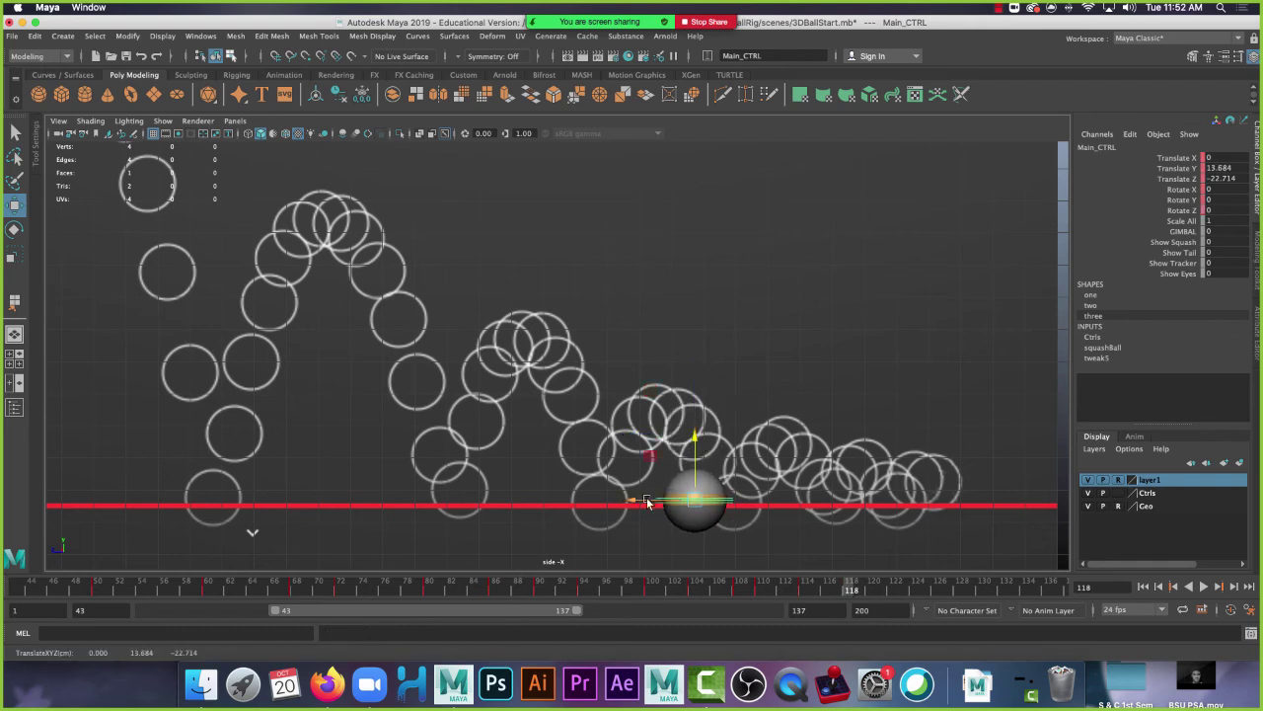
pyautogui.moveTo(640, 501); pyautogui.dragTo(671, 504)
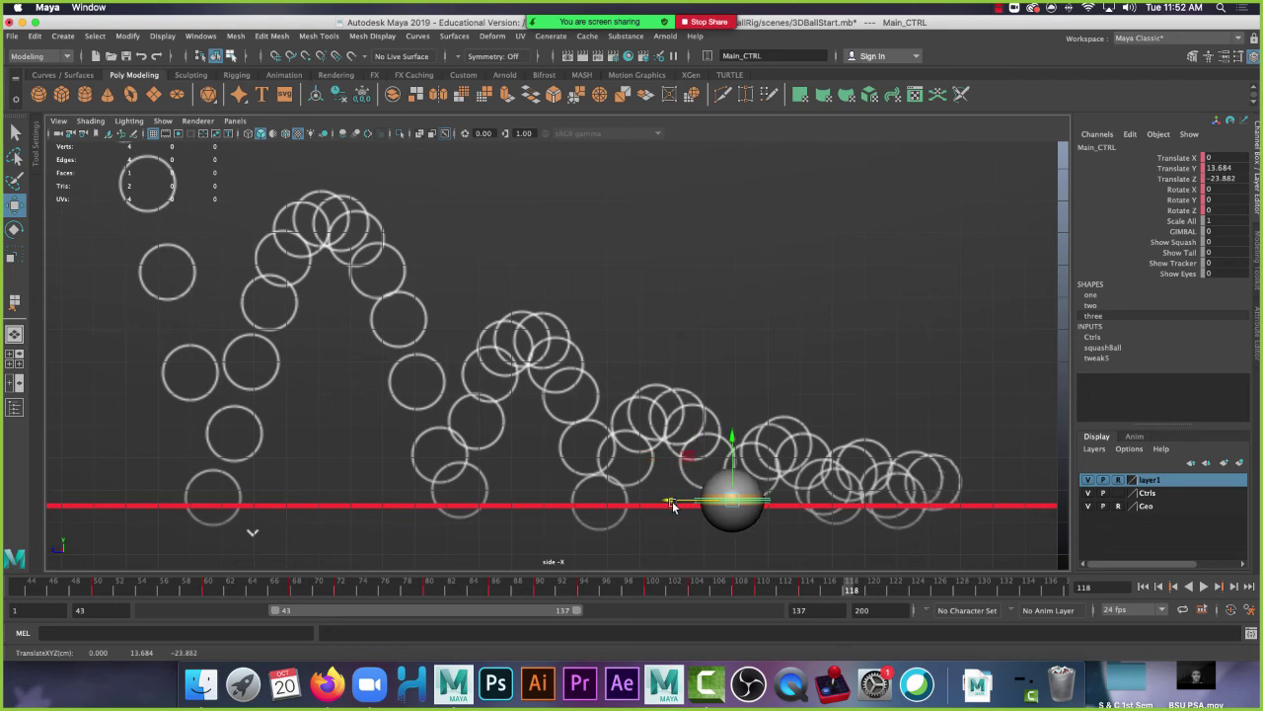
pyautogui.press('s')
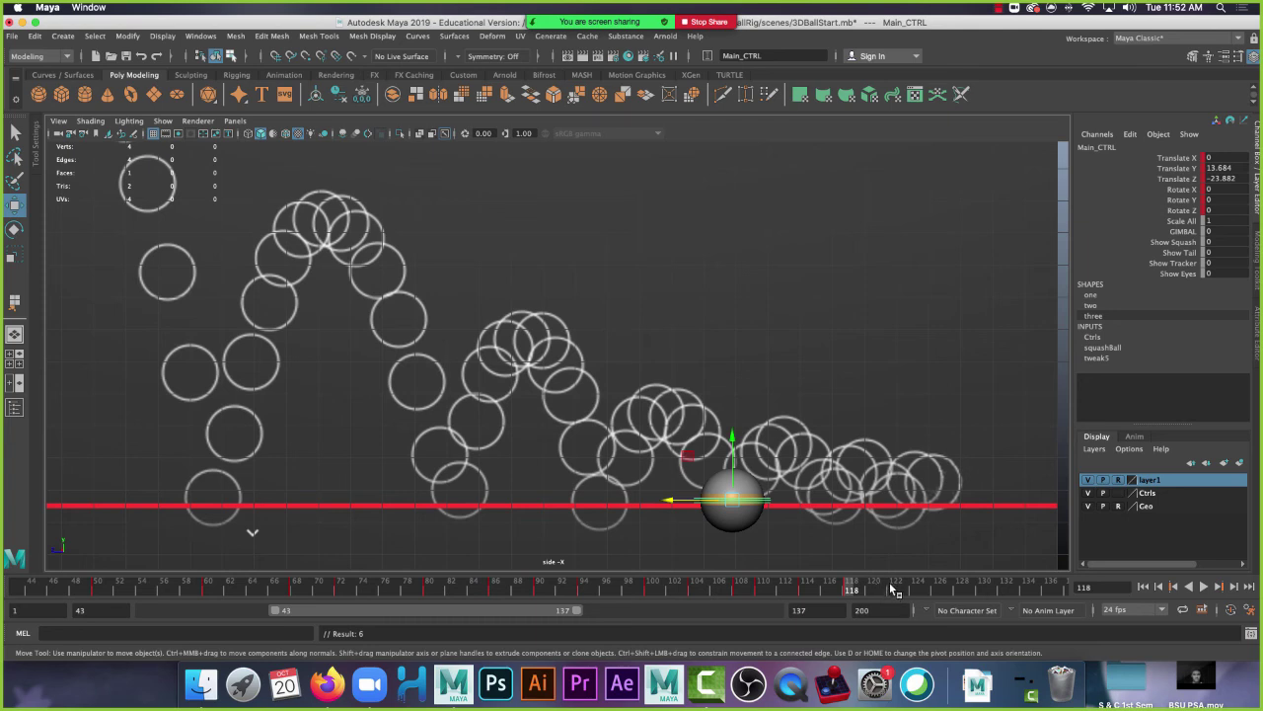
# - At frame 124, move the ball to the sixth arc's peak, about Translate Y 15.466 and Translate Z -25.562, and set a key
pyautogui.click(916, 587)
pyautogui.moveTo(735, 443); pyautogui.dragTo(735, 384)
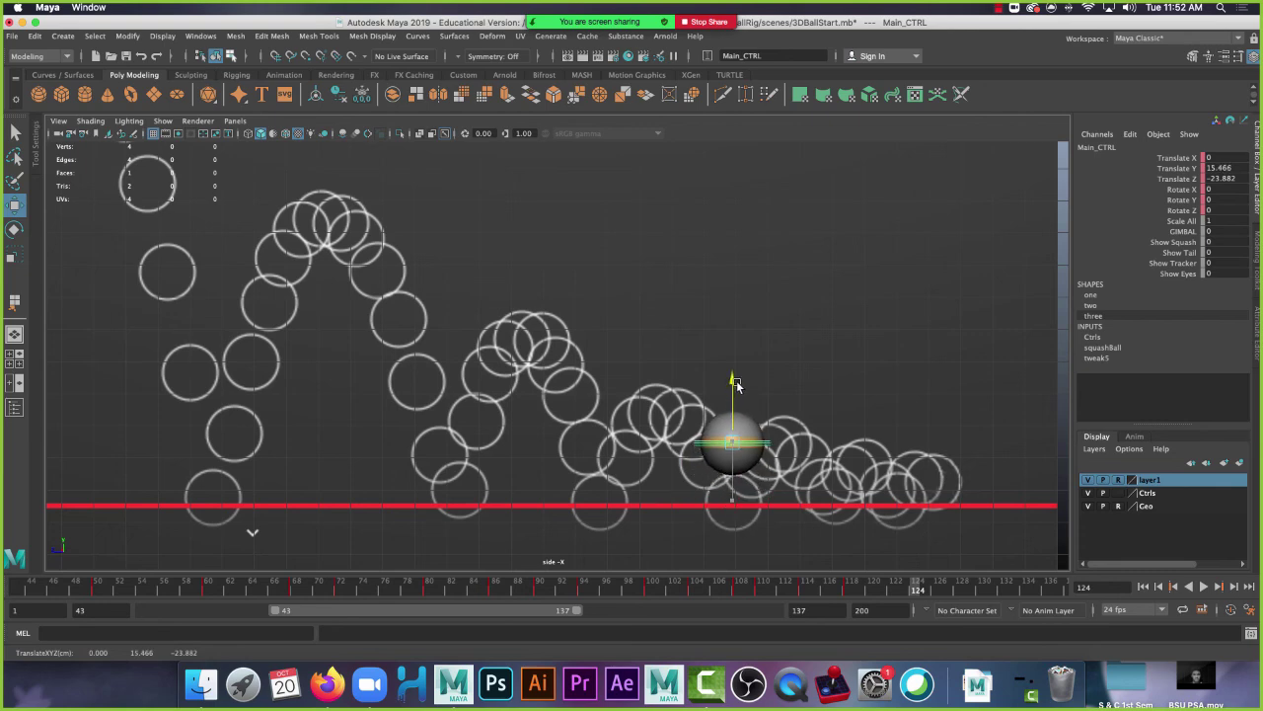
pyautogui.moveTo(672, 444); pyautogui.dragTo(725, 450)
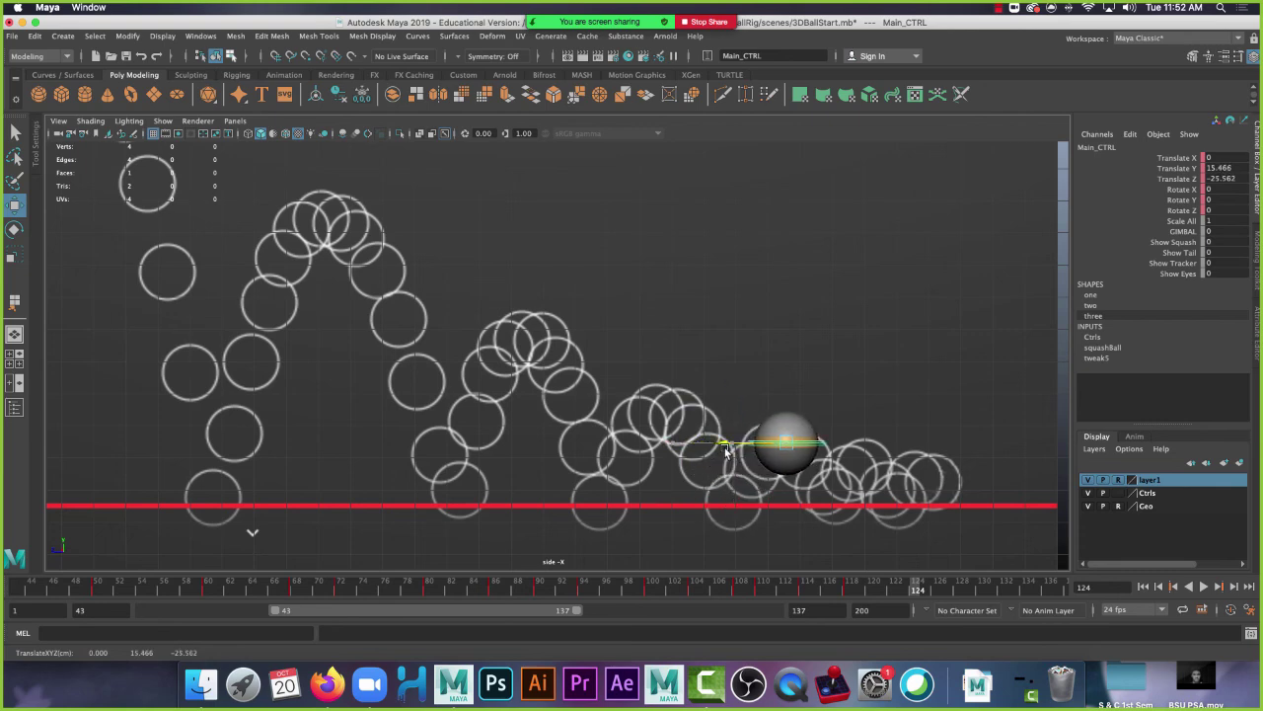
pyautogui.press('s')
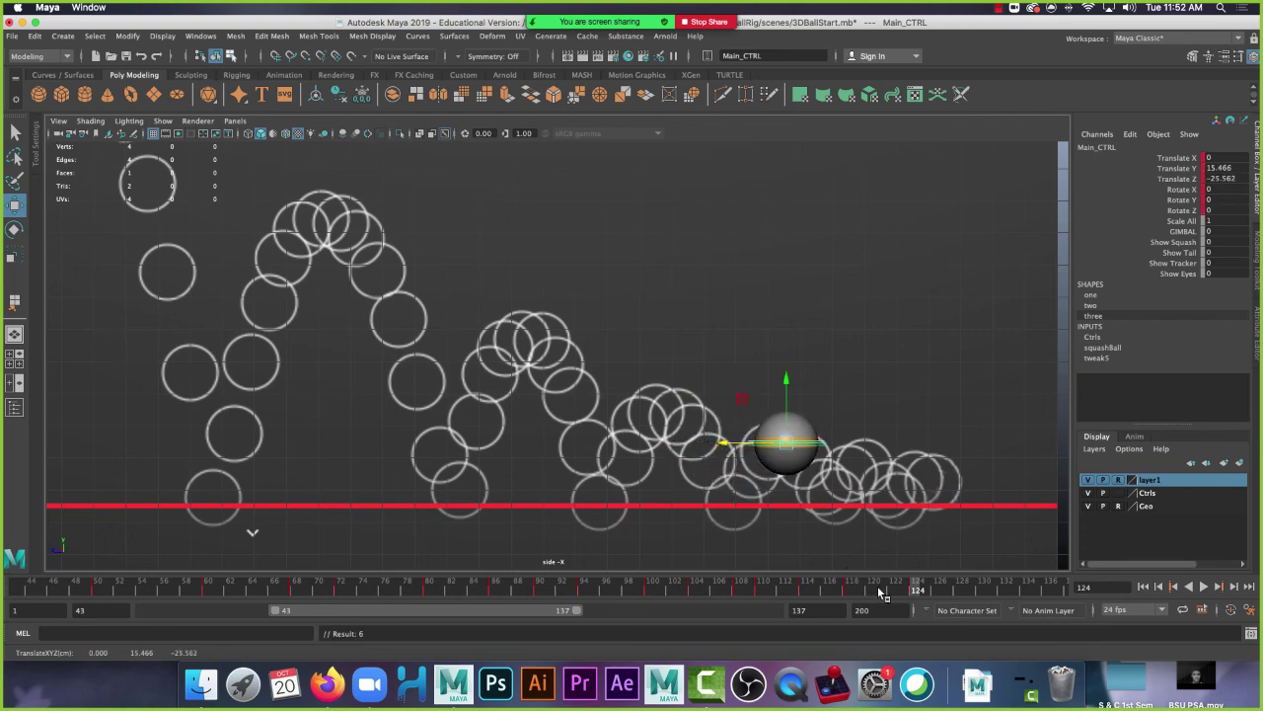
# - At frame 120, raise the ball onto the sixth arc's rising side, about Translate Y 14.617, and set a key
pyautogui.click(874, 584)
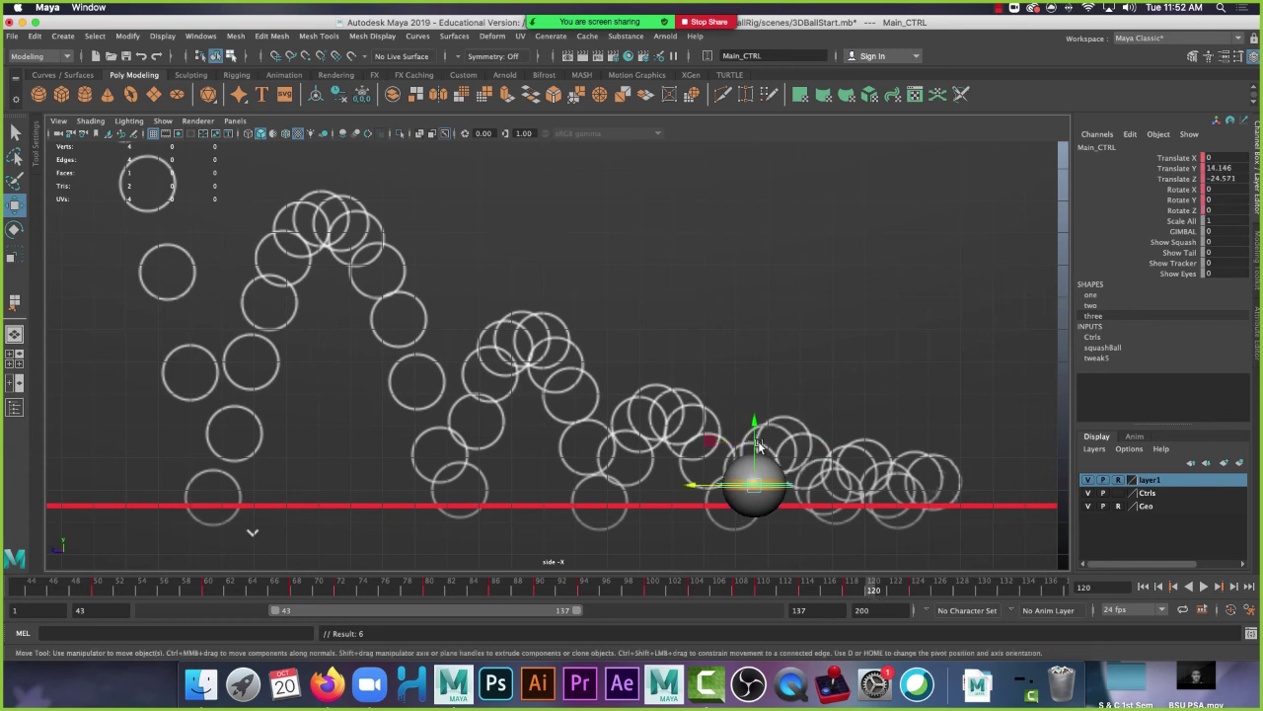
pyautogui.click(759, 447)
pyautogui.moveTo(756, 440); pyautogui.dragTo(755, 426)
pyautogui.press('s')
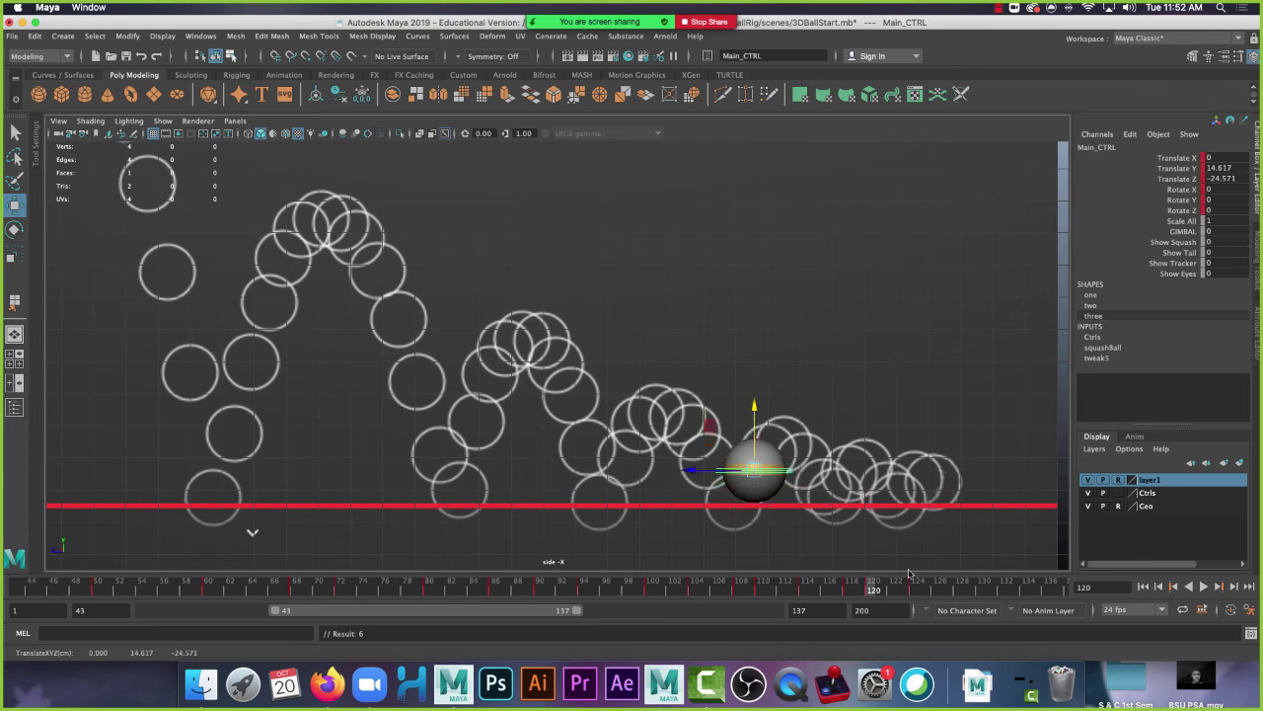
# - At frame 130, move the ball to the sixth arc's landing point, about Translate Y 13.725 and Translate Z -26.995, and set a key
pyautogui.click(917, 590)
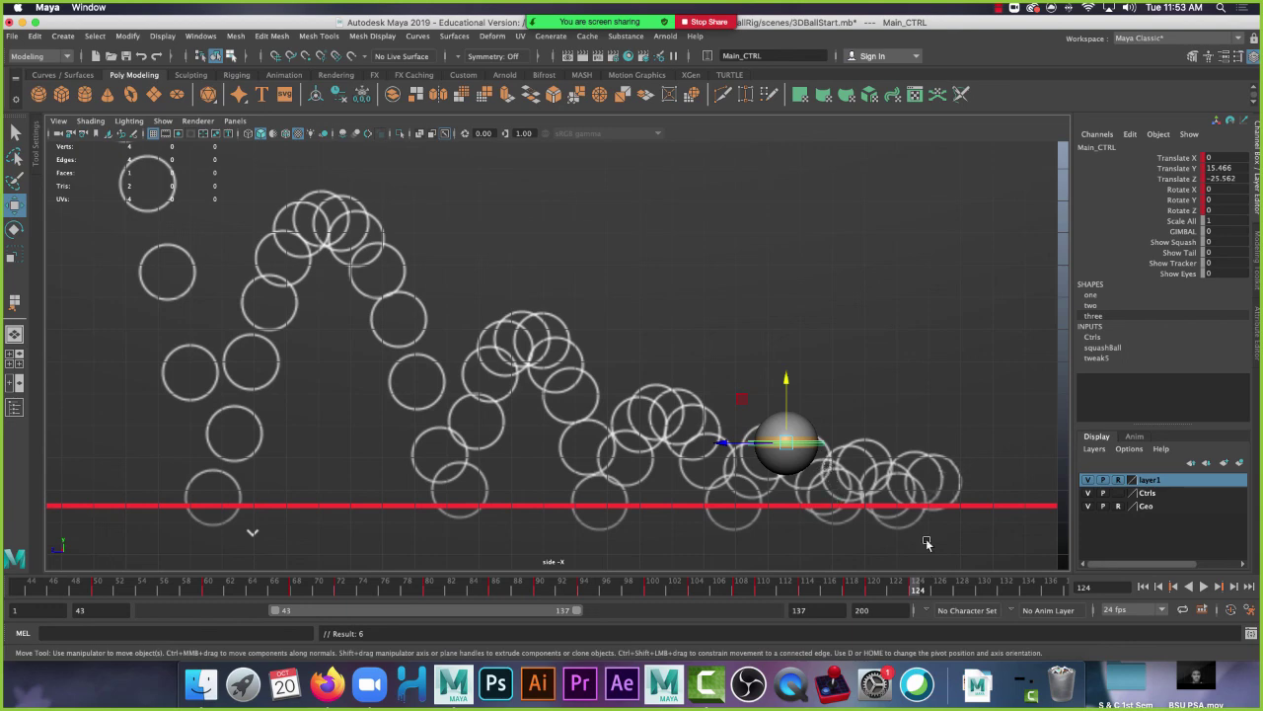
pyautogui.click(984, 589)
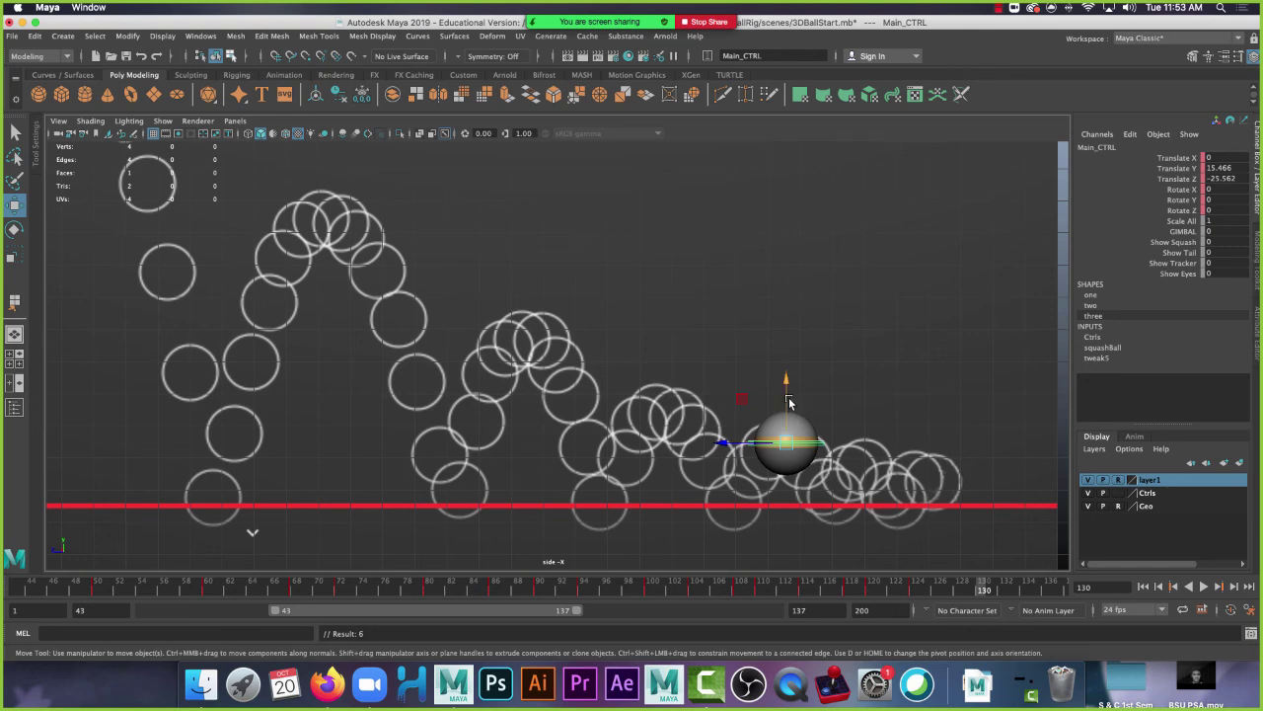
pyautogui.moveTo(789, 401); pyautogui.dragTo(793, 443)
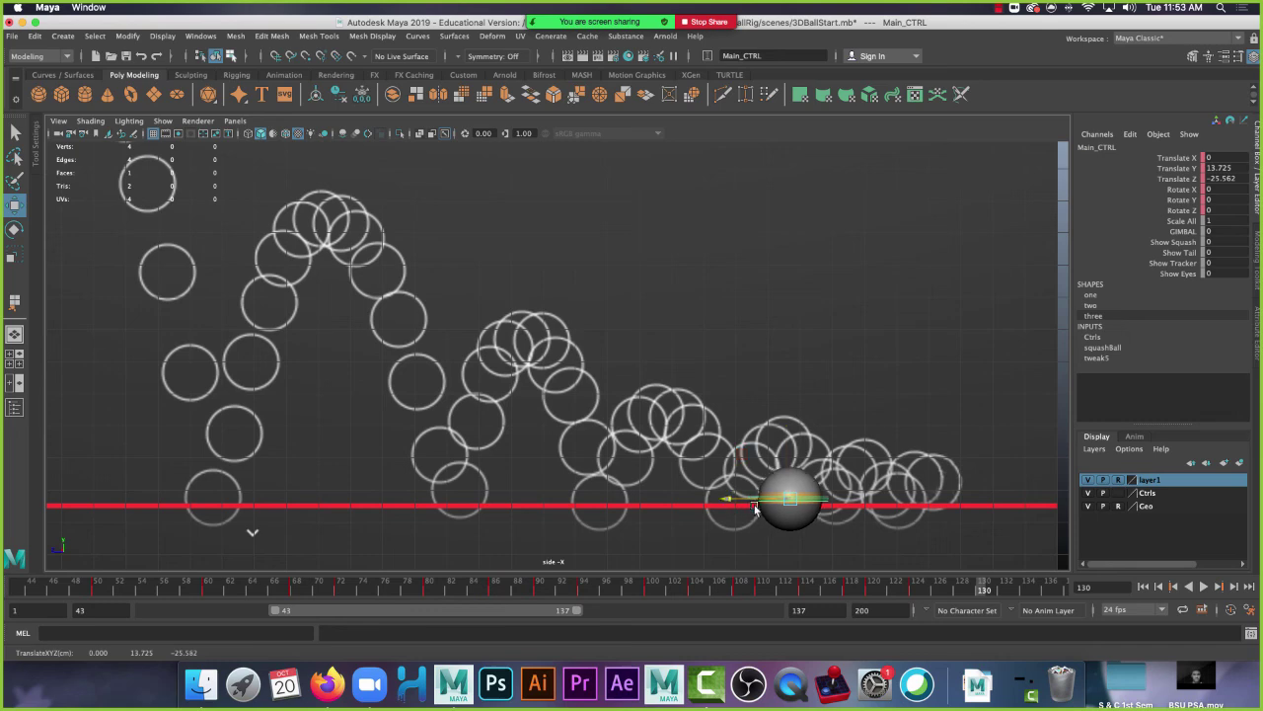
pyautogui.moveTo(755, 509); pyautogui.dragTo(775, 504)
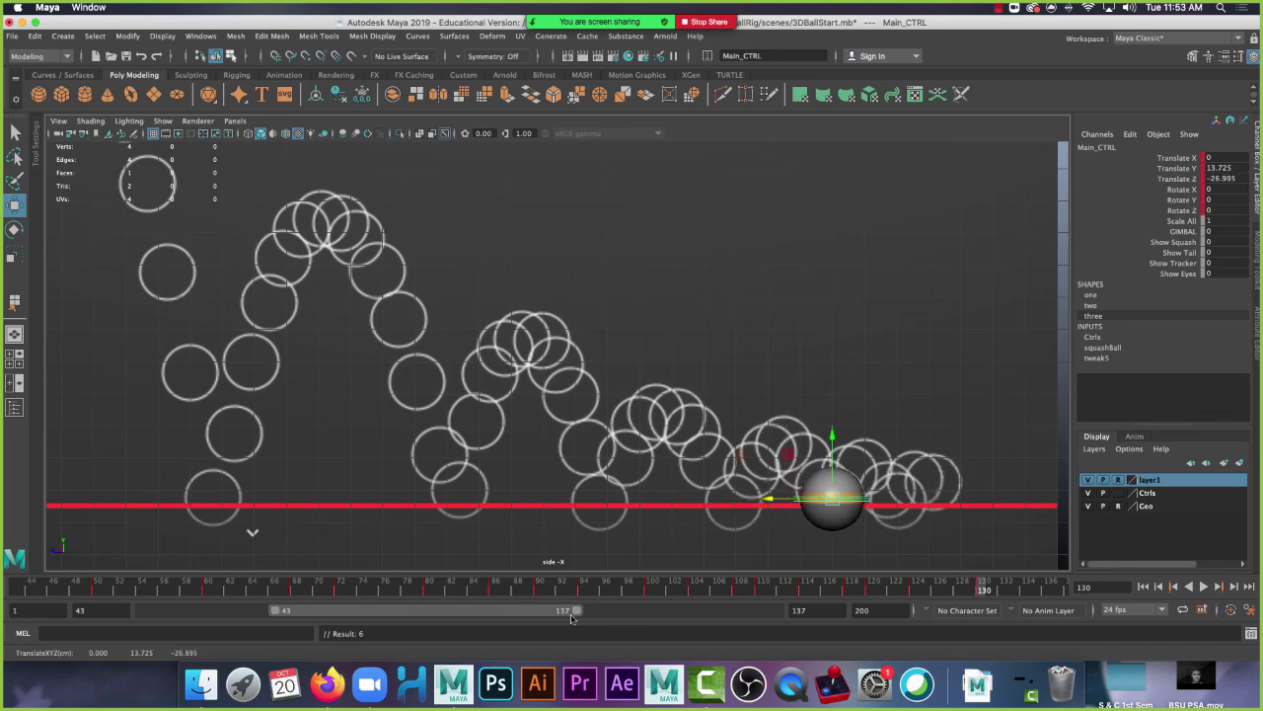
# - Shift the playback range to frames 64–158 and key the ball at frame 134 on the seventh arc's peak, about Translate Y 14.667, Translate Z -28.02
pyautogui.moveTo(539, 616); pyautogui.dragTo(612, 610)
pyautogui.click(795, 586)
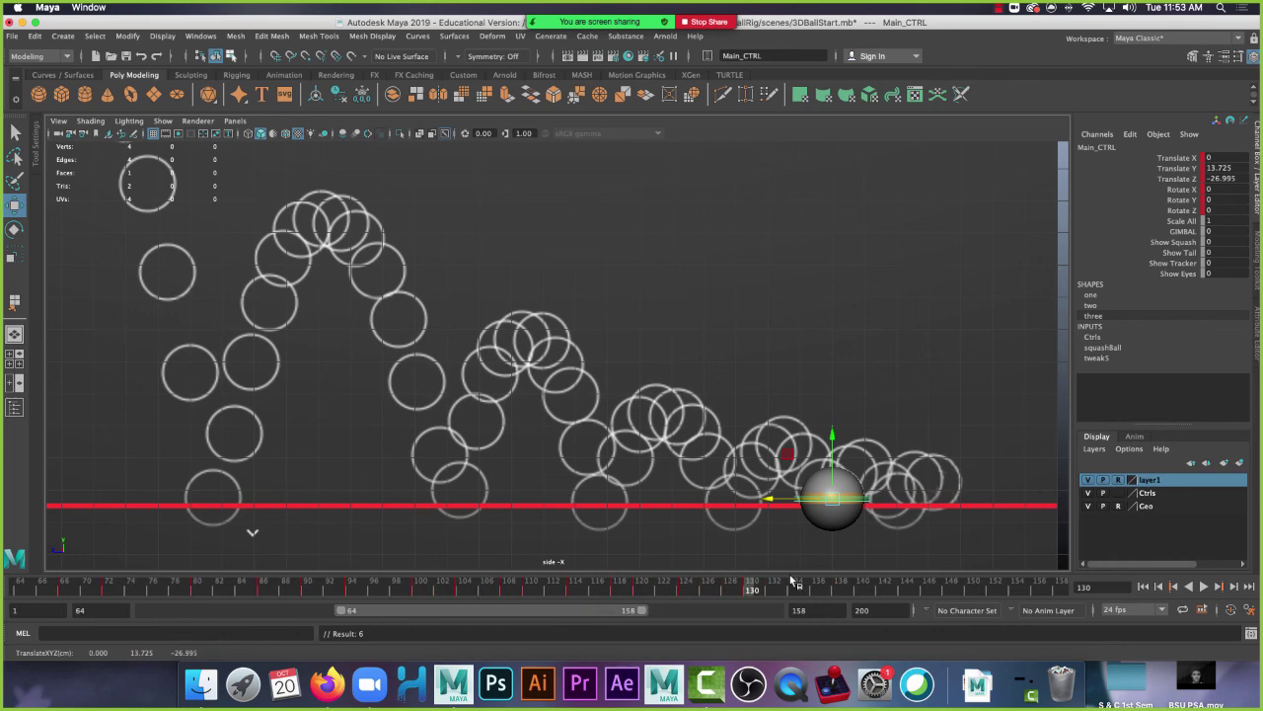
pyautogui.moveTo(816, 500); pyautogui.dragTo(807, 477)
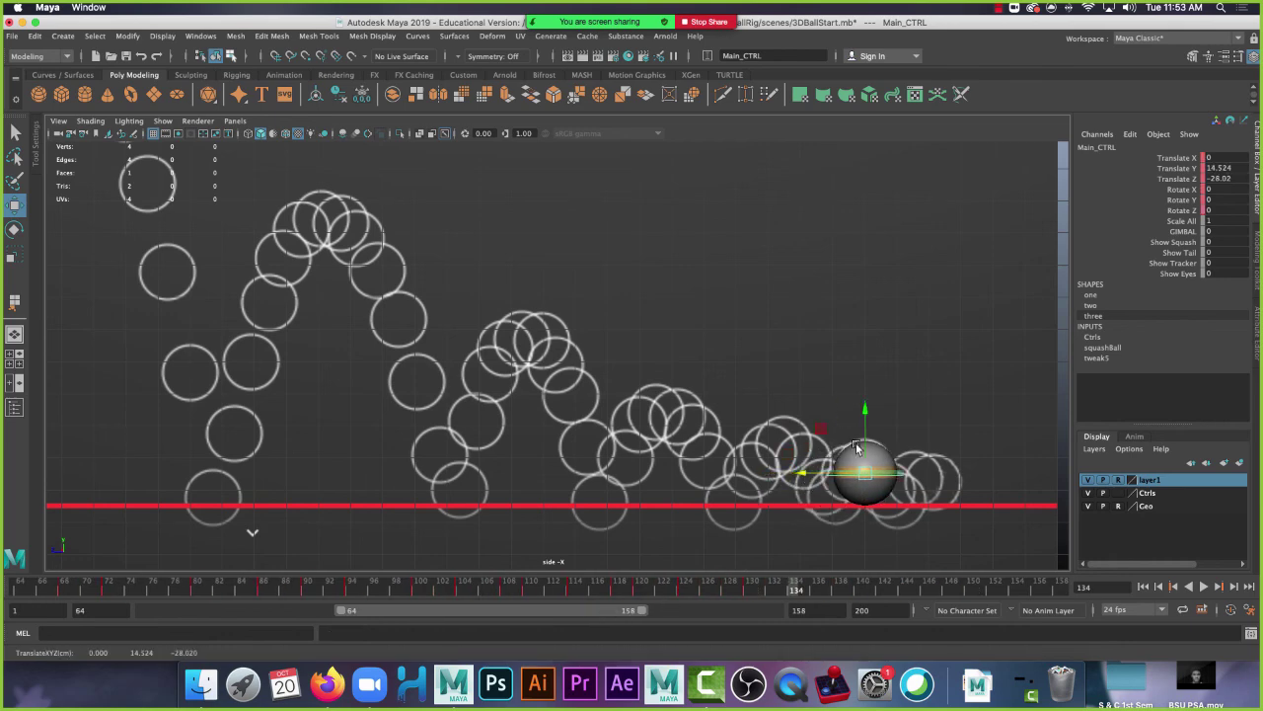
pyautogui.moveTo(863, 445); pyautogui.dragTo(864, 440)
pyautogui.press('s')
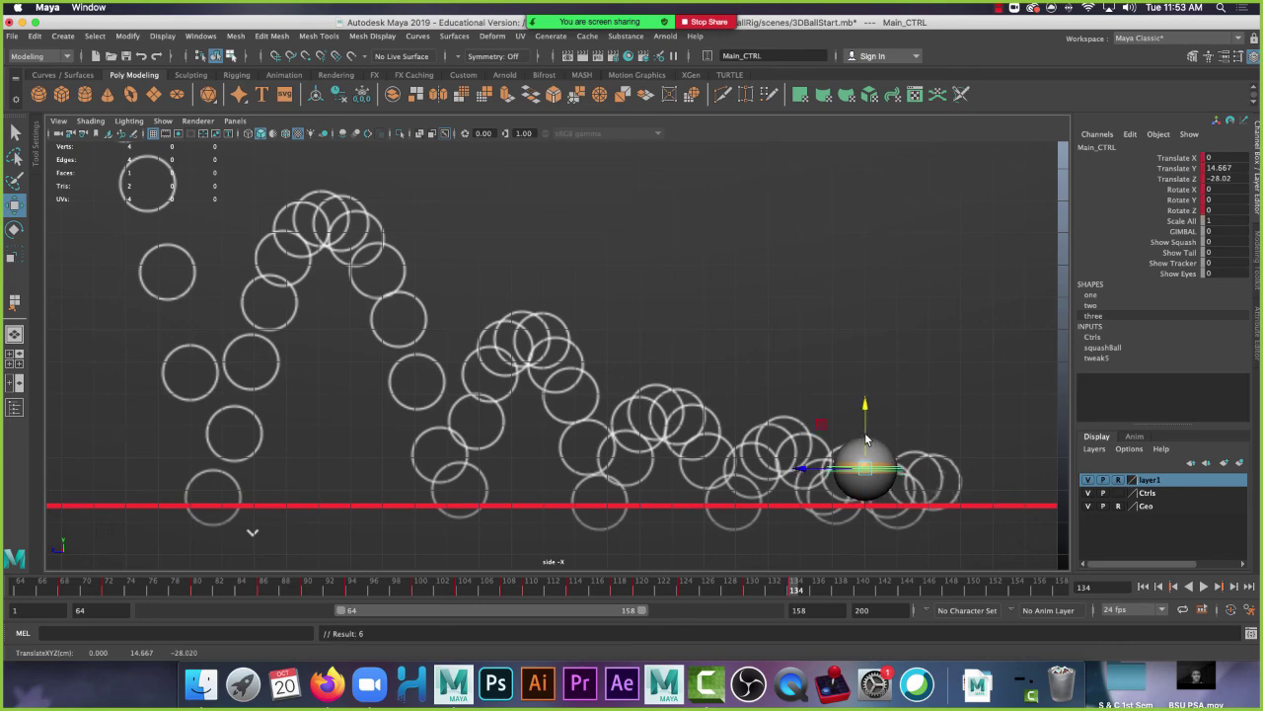
# - At frame 138, move the ball to the seventh arc's landing point, about Translate Y 13.766 and Translate Z -29.064, and set a key
pyautogui.click(837, 588)
pyautogui.moveTo(865, 410); pyautogui.dragTo(866, 441)
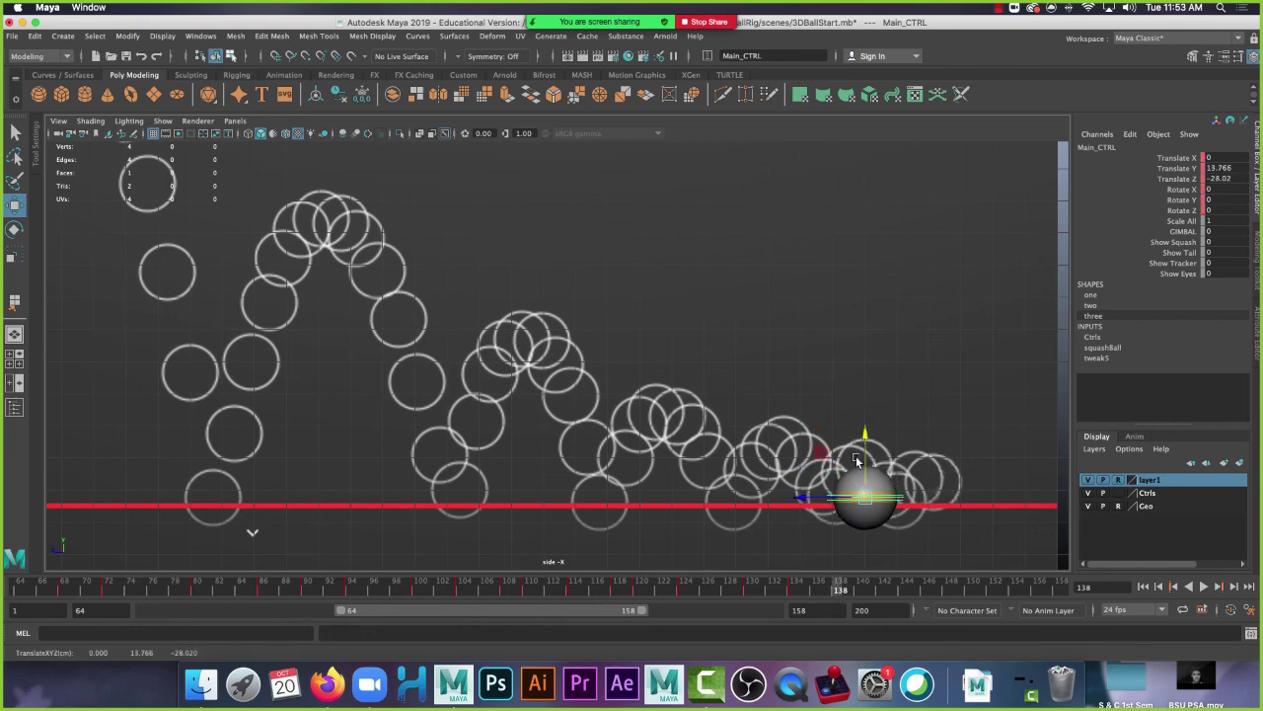
pyautogui.moveTo(805, 498); pyautogui.dragTo(842, 504)
pyautogui.press('s')
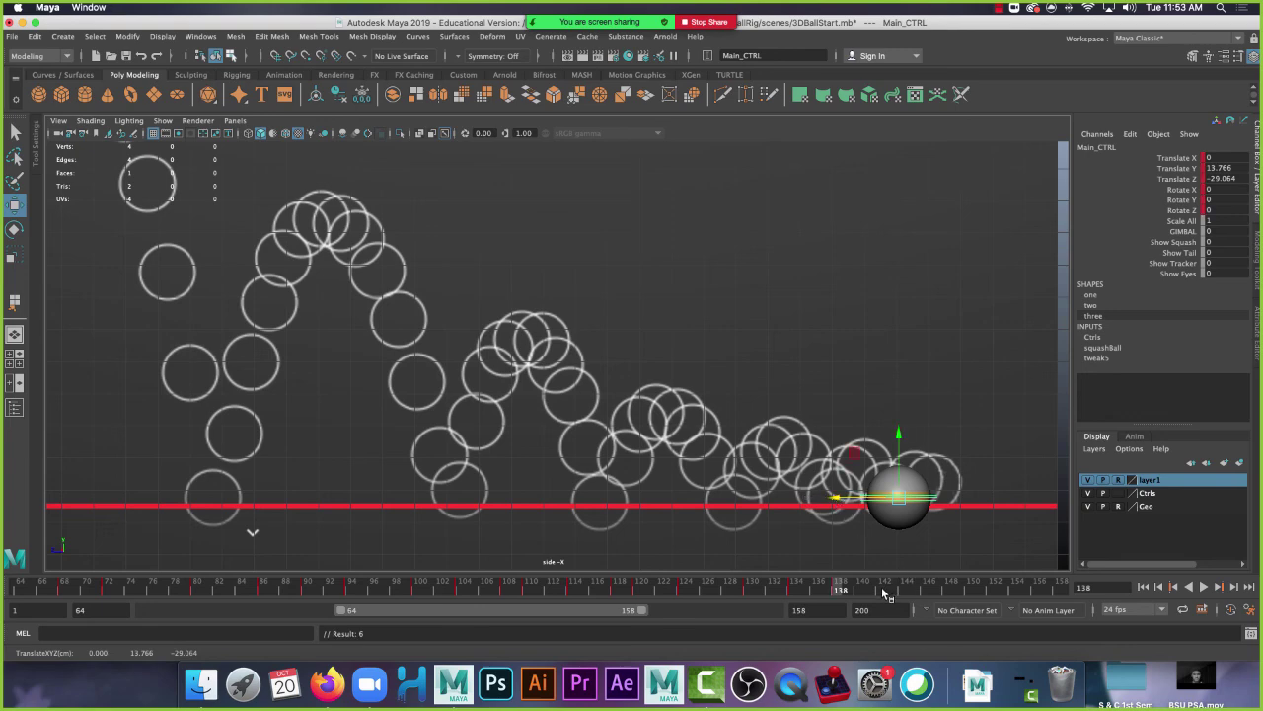
# - At frame 140, move the ball to the top of the last small arc, about Translate Y 14.38 and Translate Z -29.433, and set a key
pyautogui.click(861, 590)
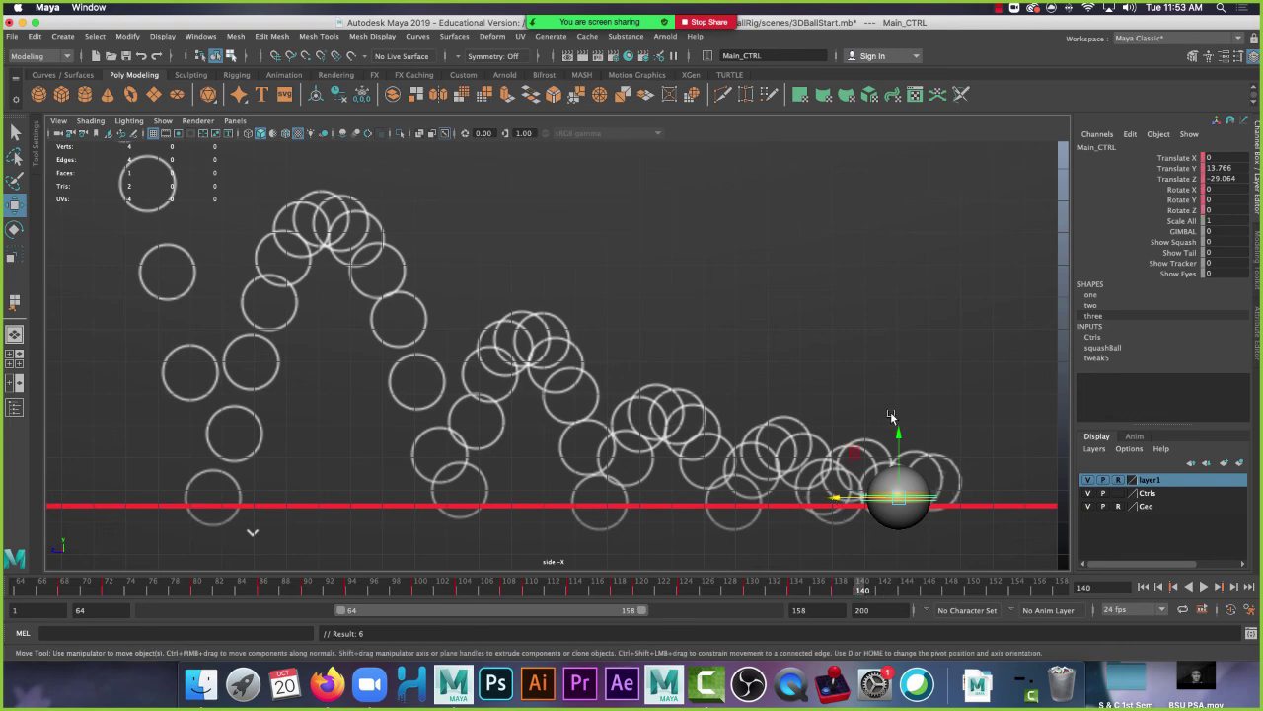
pyautogui.moveTo(890, 411); pyautogui.dragTo(901, 462, button='middle')
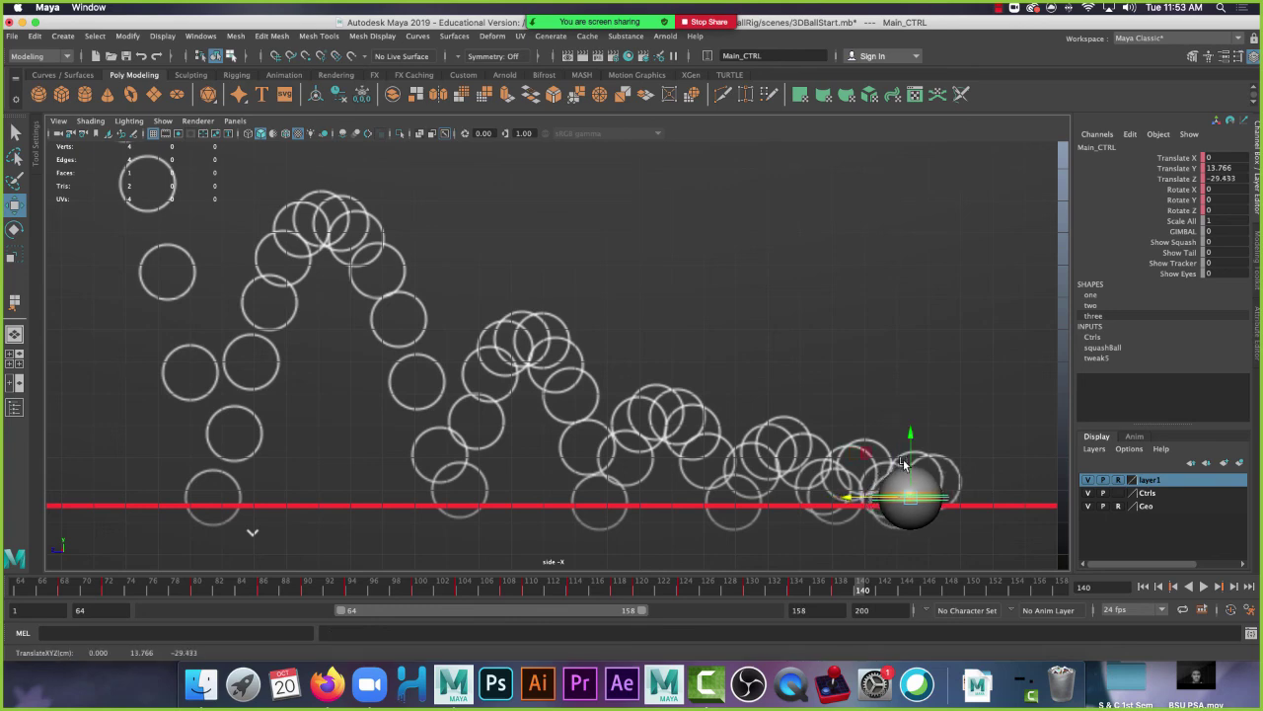
pyautogui.moveTo(909, 464); pyautogui.dragTo(910, 449)
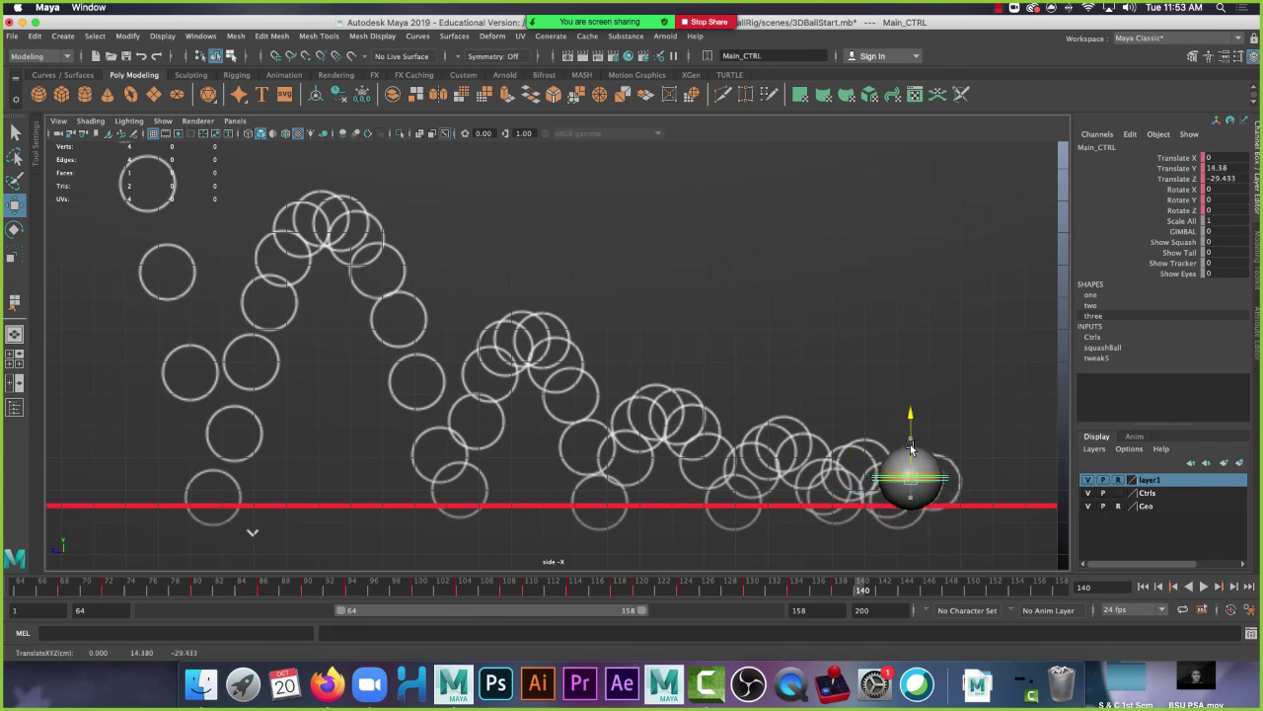
pyautogui.press('s')
# - At frame 144, move the ball to its final ground contact, about Translate Y 13.745 and Translate Z -30.662, and set a key
pyautogui.press('.')
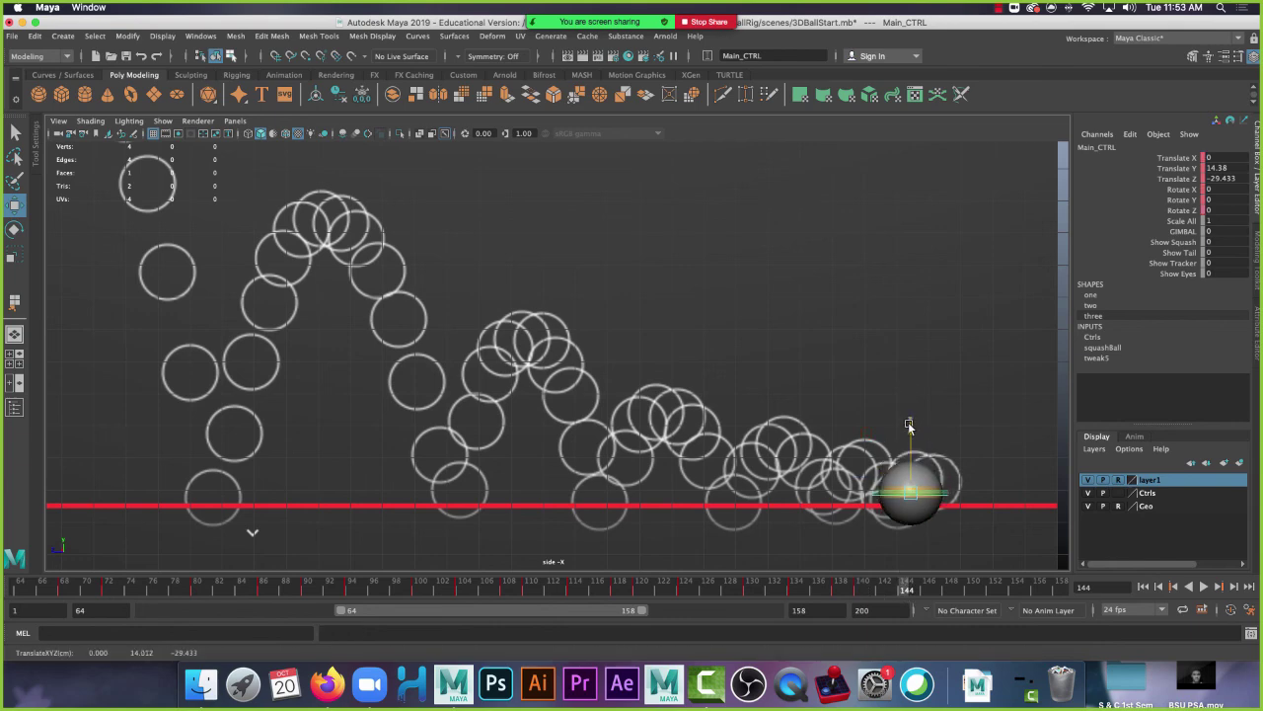
pyautogui.moveTo(910, 486); pyautogui.dragTo(887, 505)
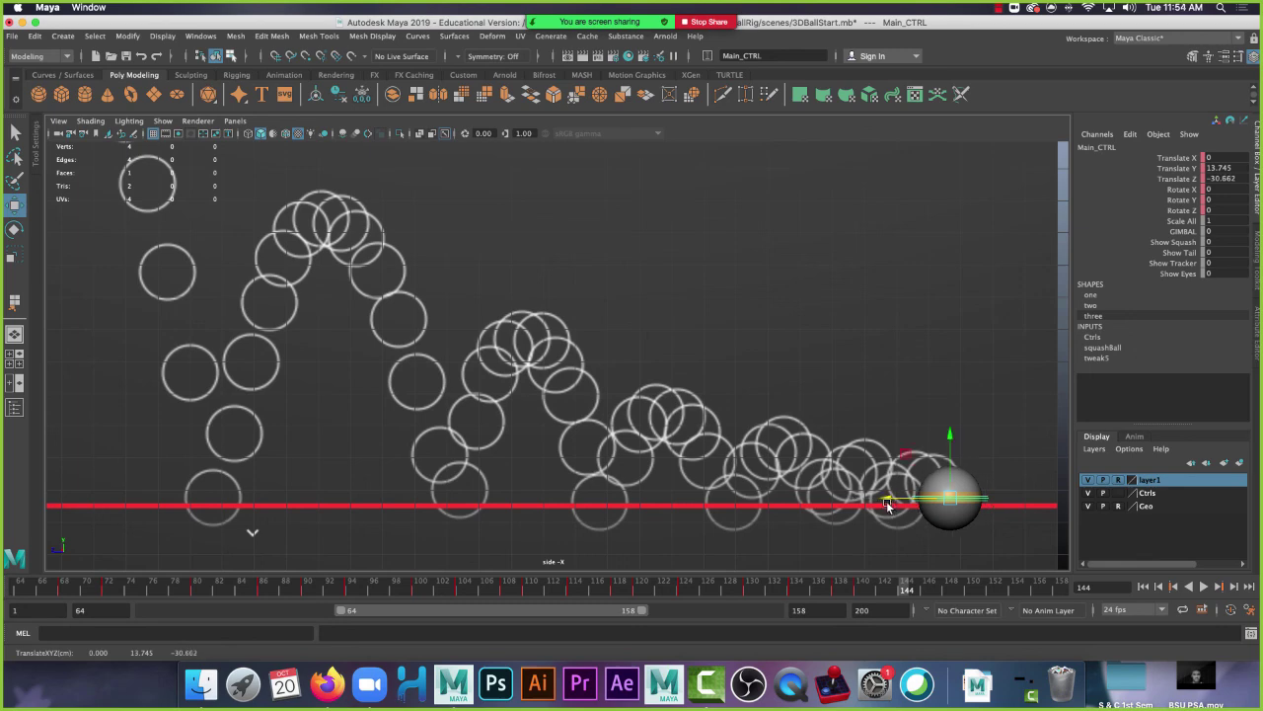
pyautogui.press('s')
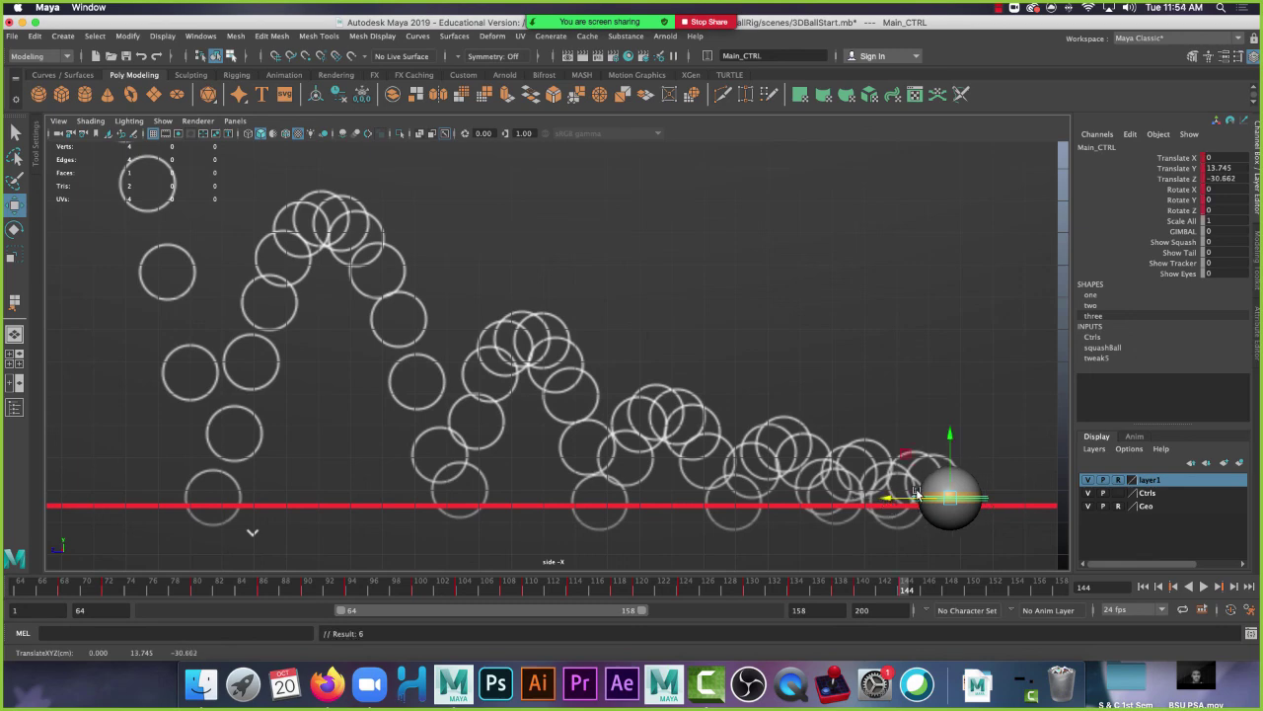
# - Extend the playback range back to frame 1 so that it covers frames 1 to 158
pyautogui.click(1142, 587)
pyautogui.scroll(-2, 518, 381)
pyautogui.scroll(-2, 518, 381)
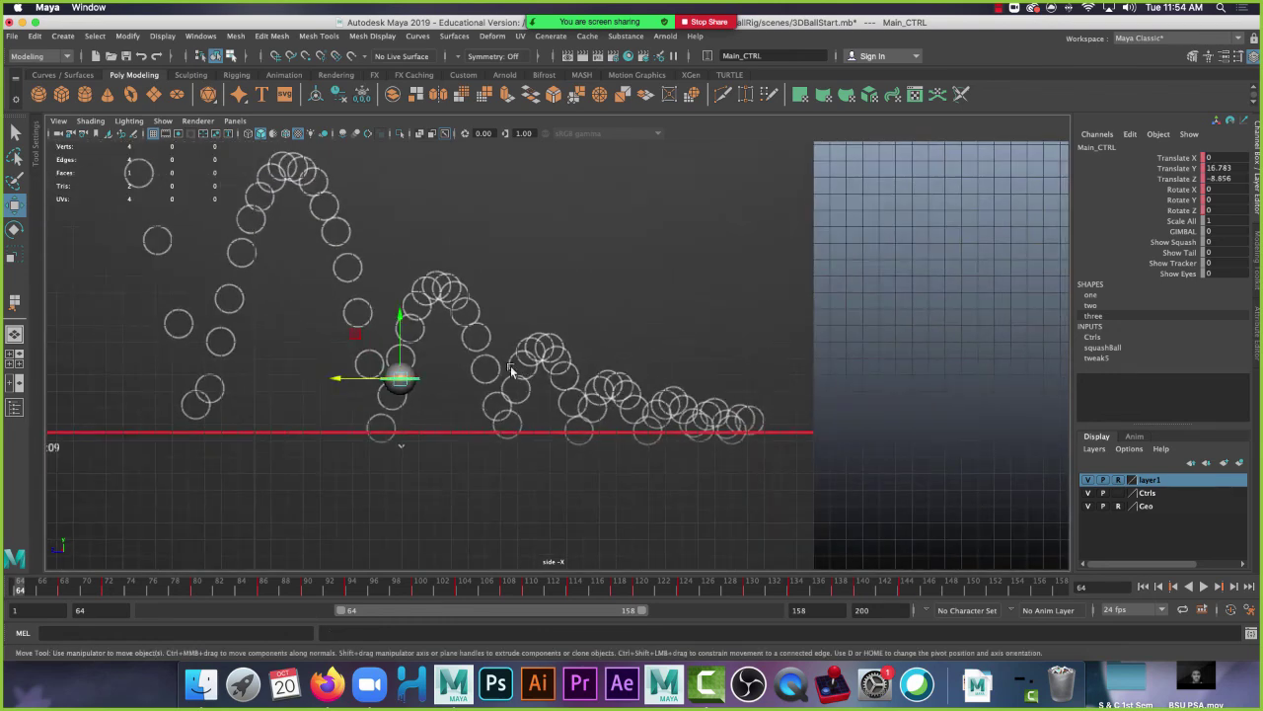
pyautogui.keyDown('alt'); pyautogui.moveTo(416, 301); pyautogui.dragTo(461, 414, button='middle'); pyautogui.keyUp('alt')
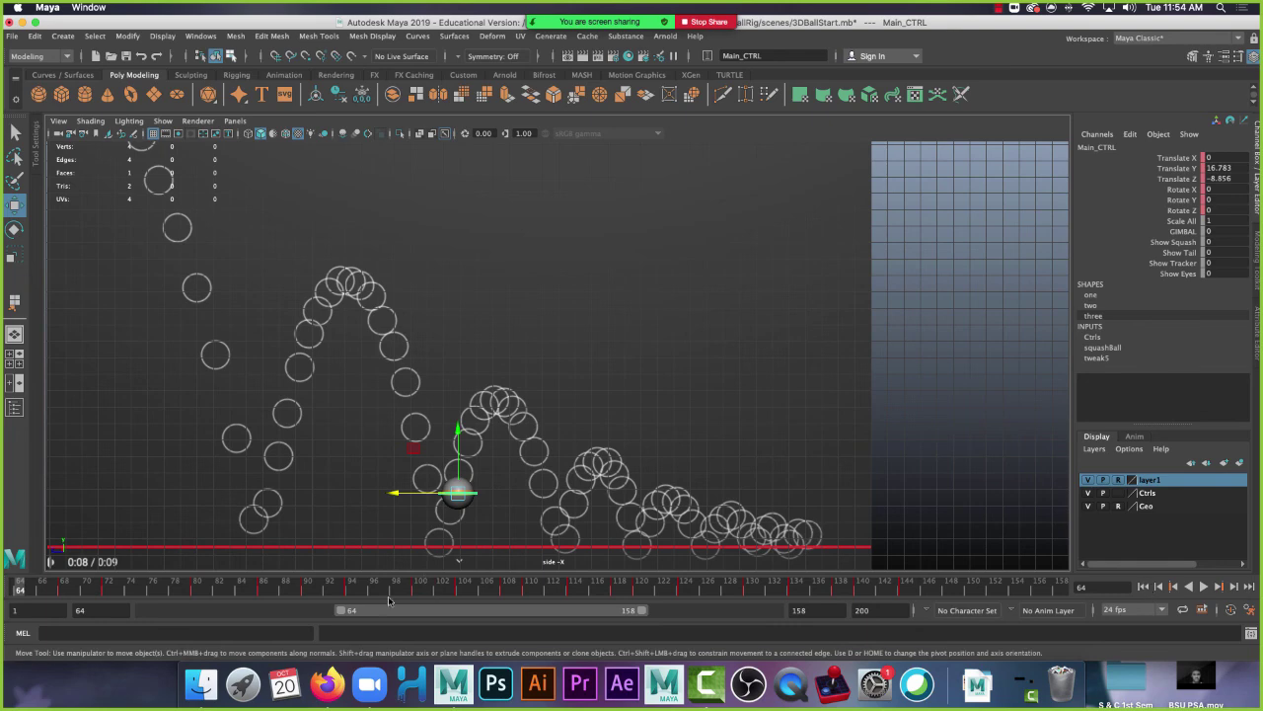
pyautogui.moveTo(342, 612); pyautogui.dragTo(144, 611)
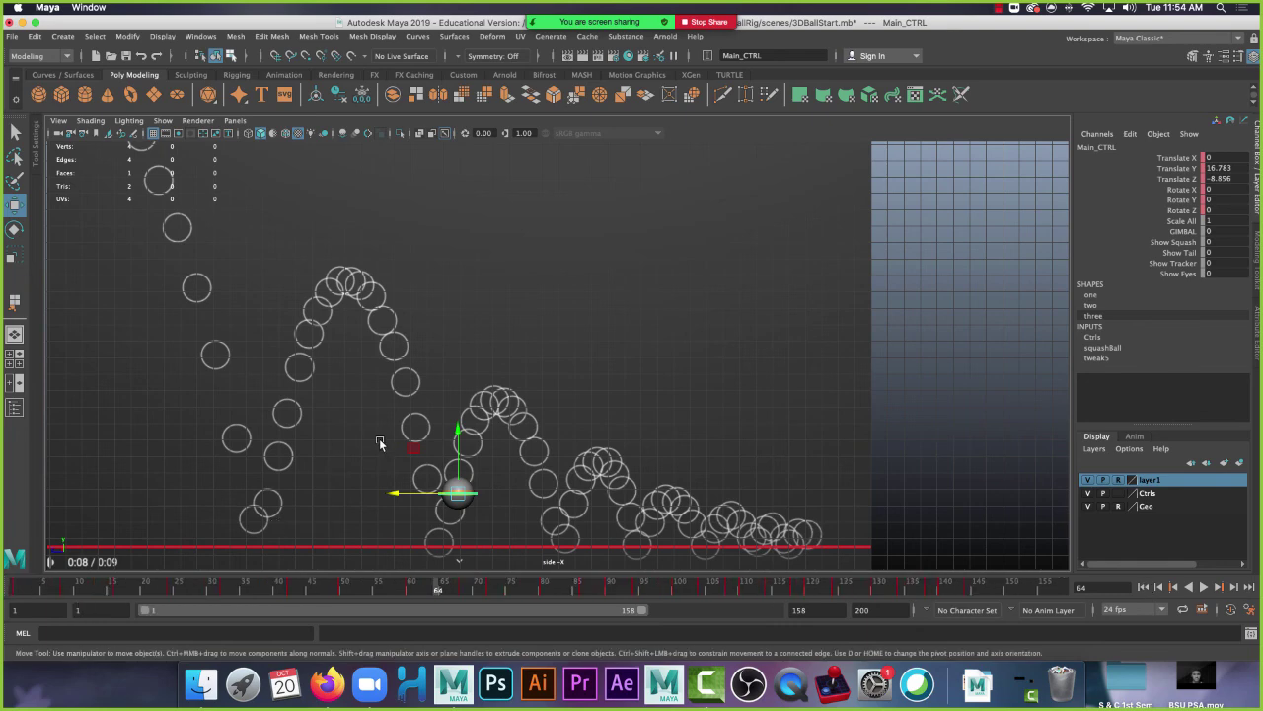
pyautogui.scroll(-1, 379, 443)
pyautogui.scroll(3, 542, 330)
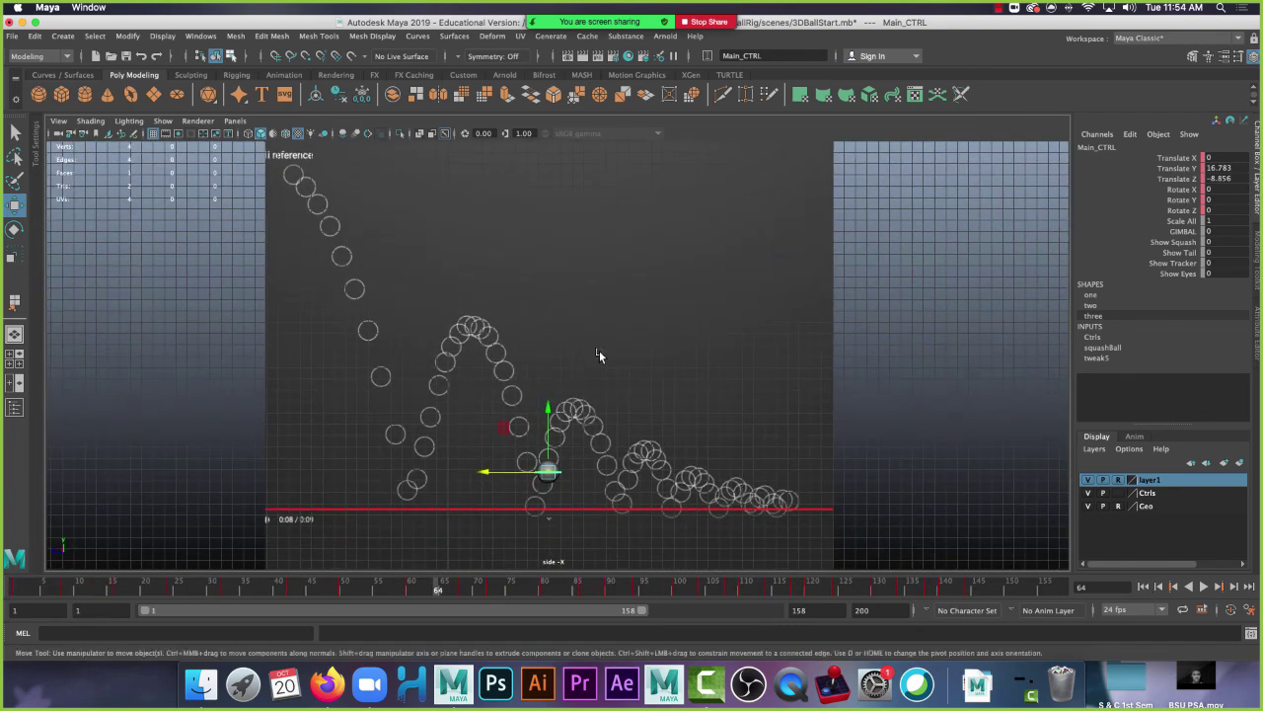
pyautogui.scroll(1, 624, 380)
pyautogui.keyDown('alt'); pyautogui.moveTo(628, 385); pyautogui.dragTo(720, 432, button='middle'); pyautogui.keyUp('alt')
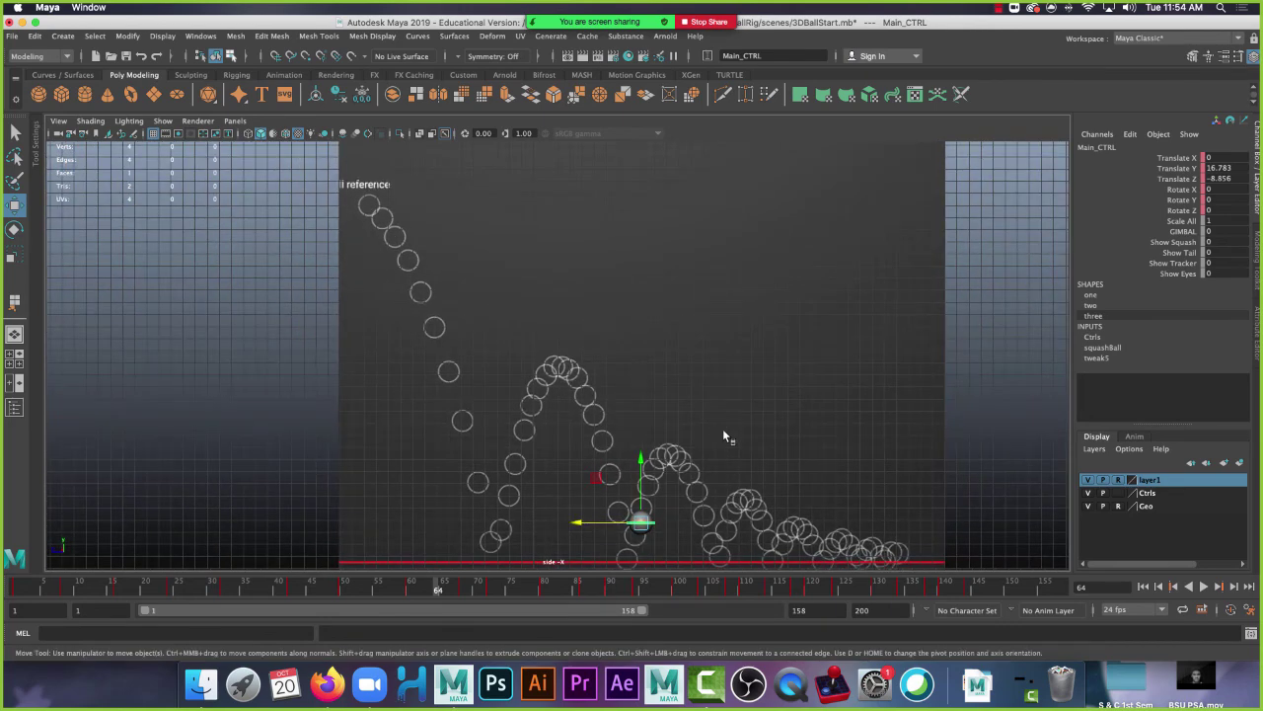
# - Play the animation from frame 1 to review the ball's motion along all the reference arcs, and stop playback
pyautogui.click(1142, 586)
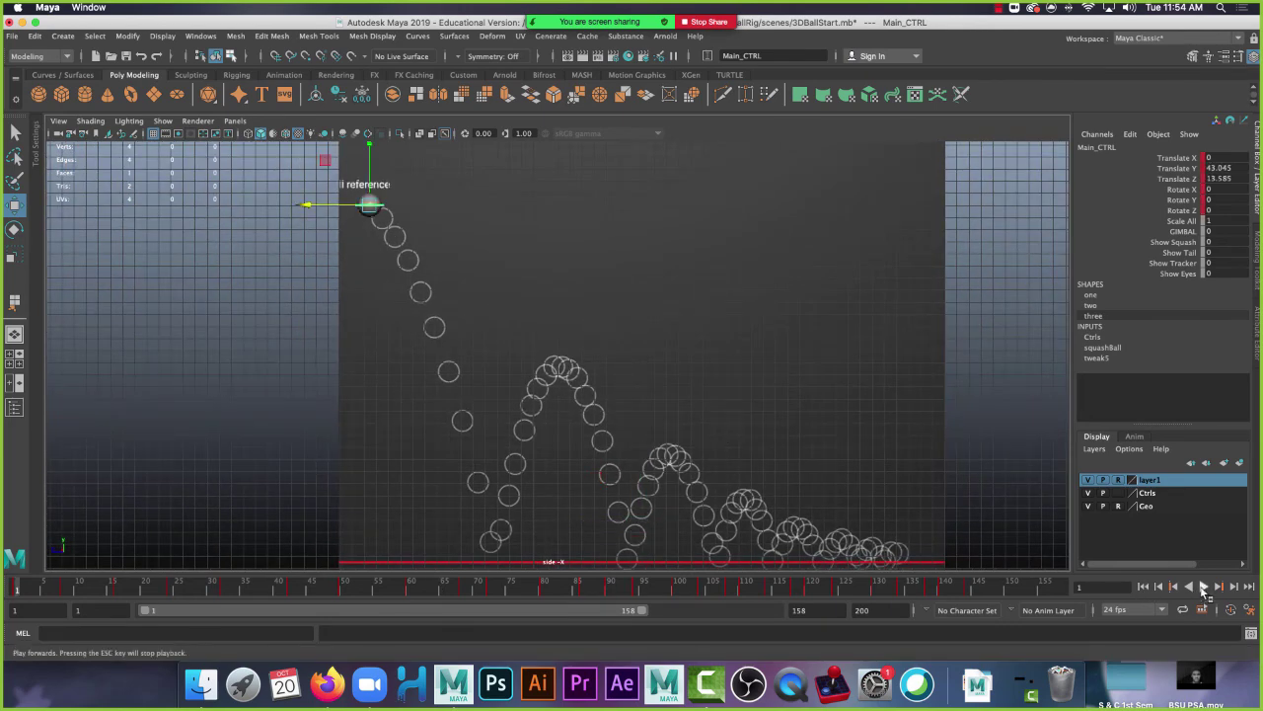
pyautogui.click(1204, 586)
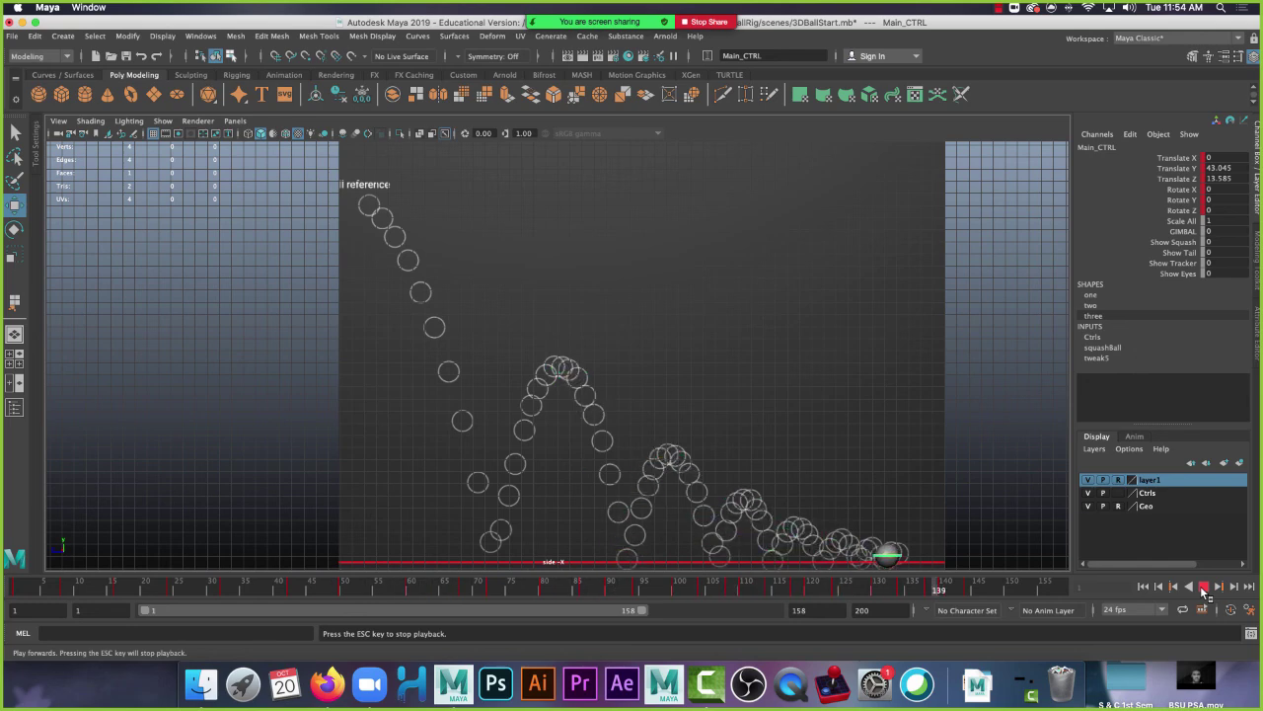
pyautogui.click(1203, 587)
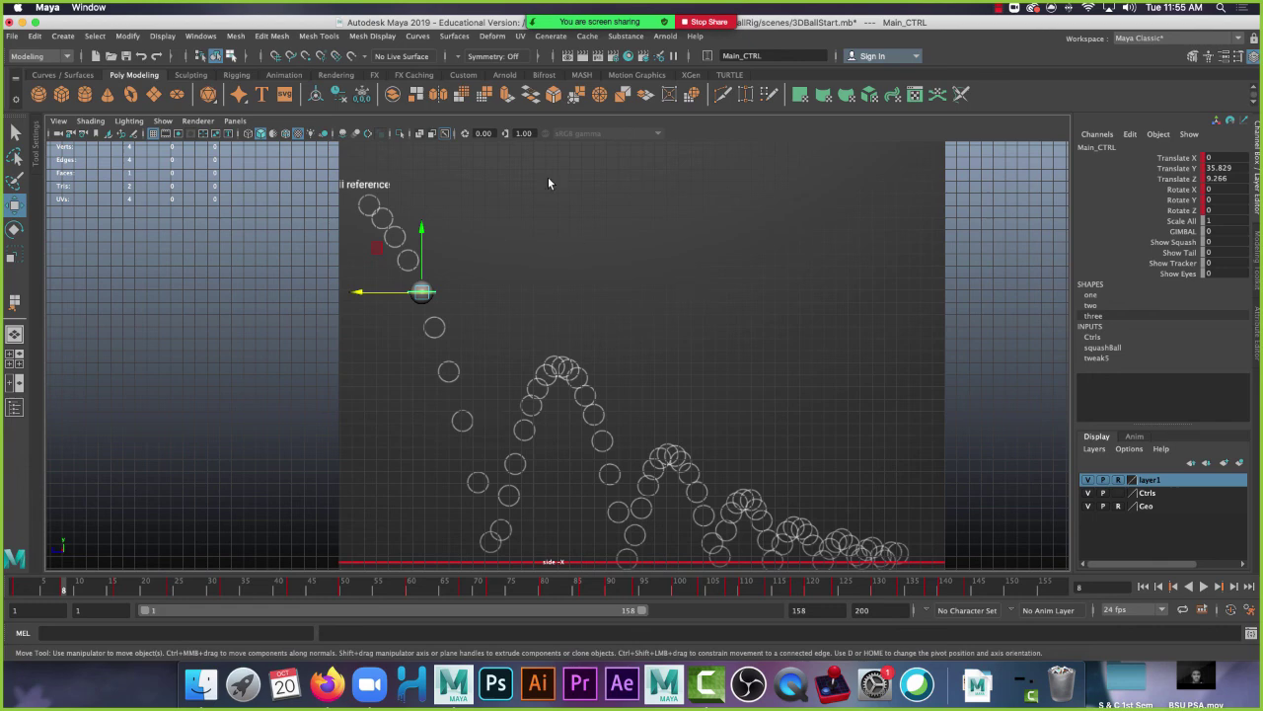
pyautogui.click(717, 26)
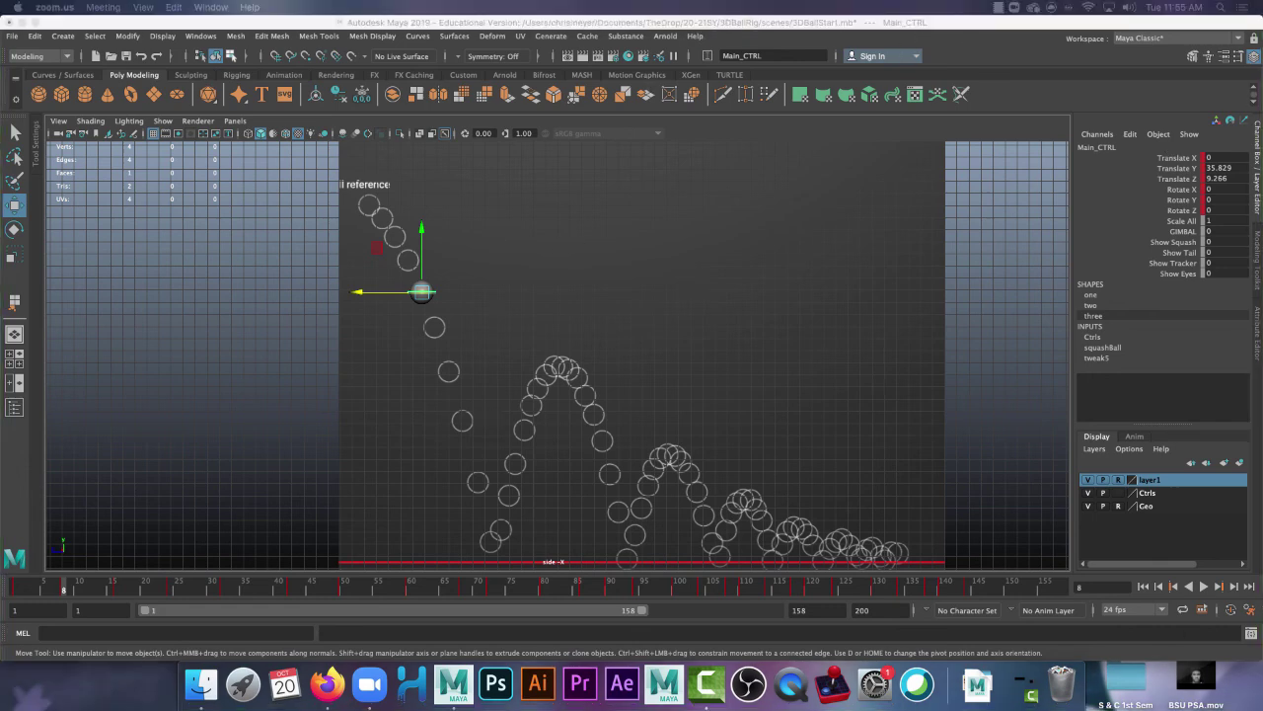
pyautogui.rightClick(707, 683)
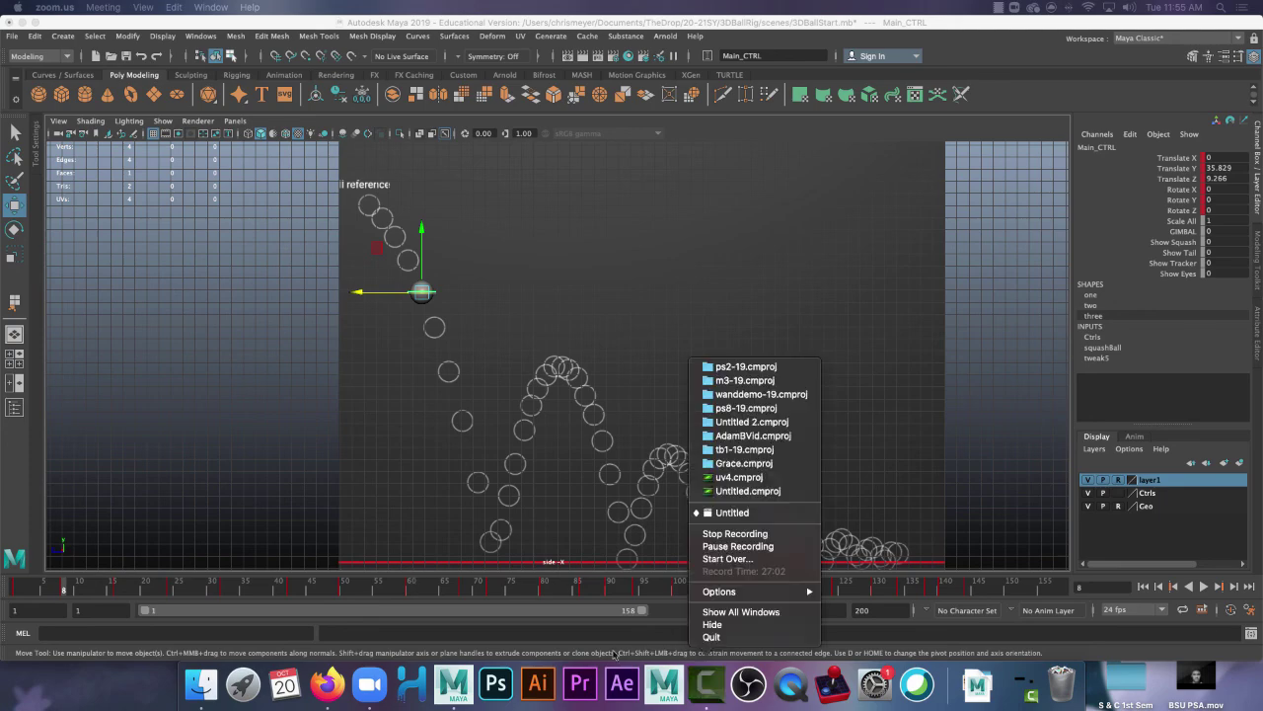